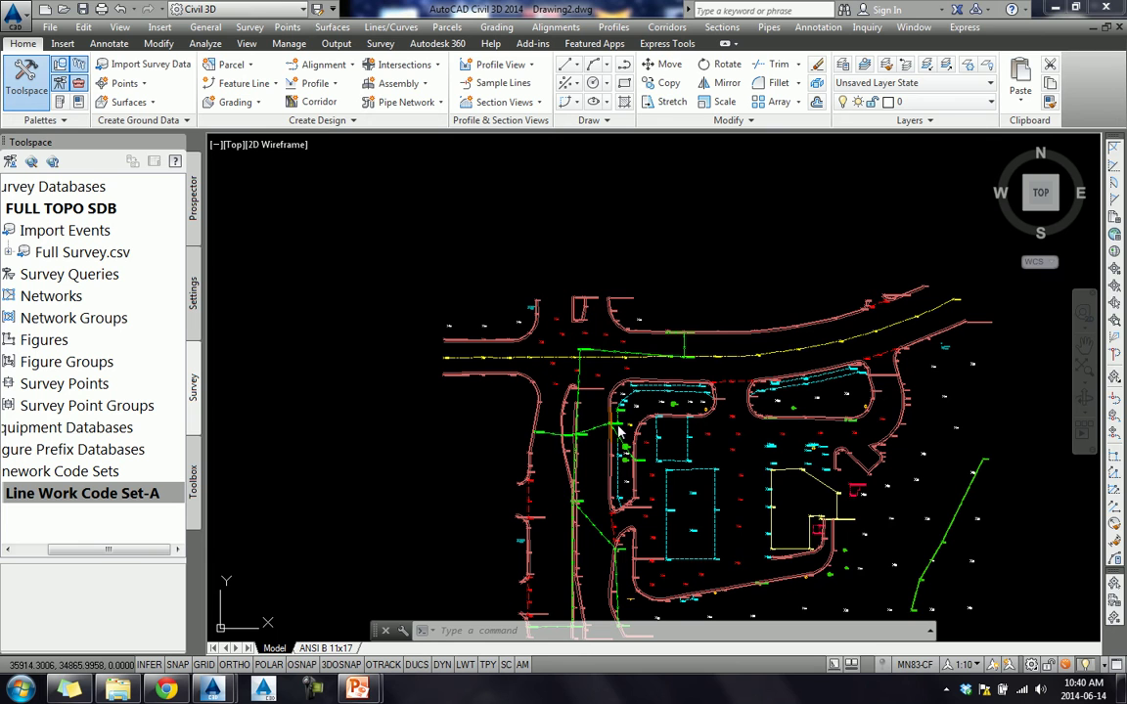
- Expand Figure Prefix Databases in the Survey Toolspace to list the project database and Sample
{"action": "left_click", "coordinate": [420, 271]}
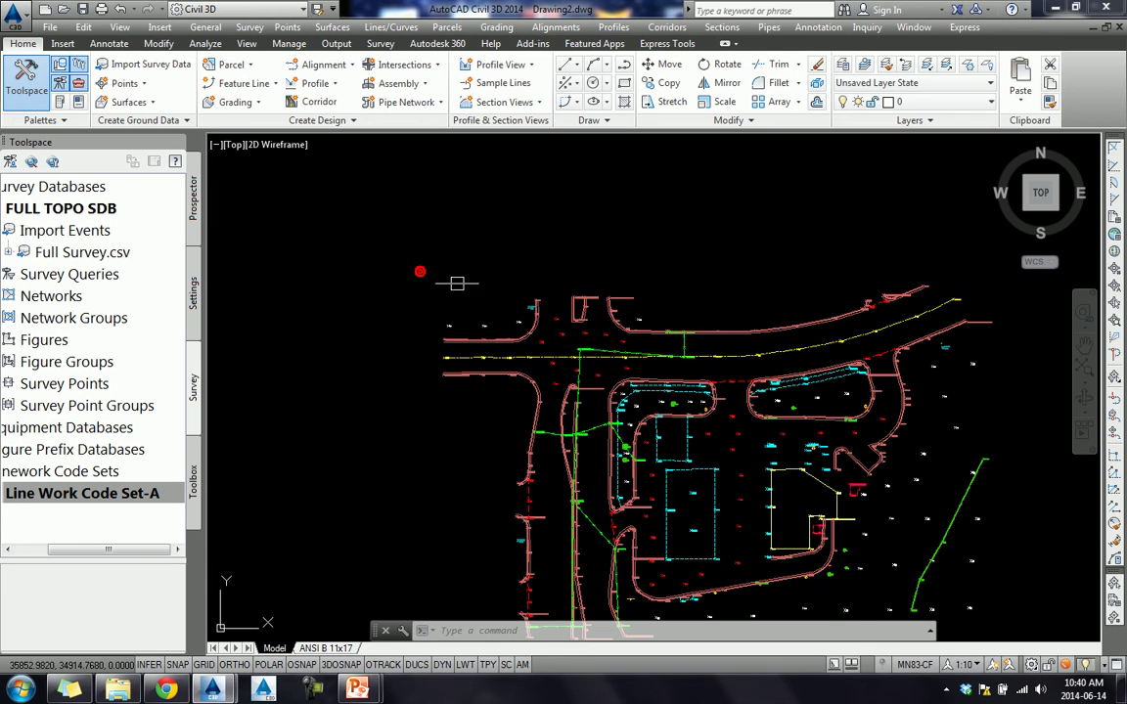
{"action": "scroll", "coordinate": [494, 340], "scroll_direction": "up", "scroll_amount": 4}
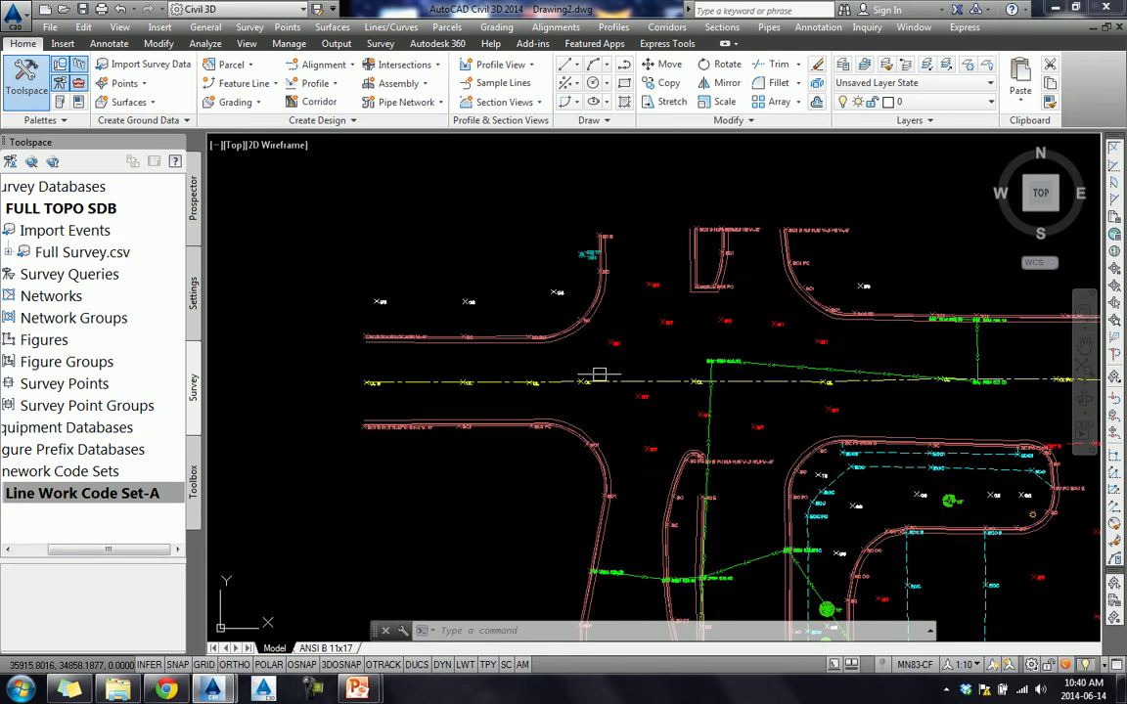
{"action": "scroll", "coordinate": [363, 338], "scroll_direction": "up", "scroll_amount": 4}
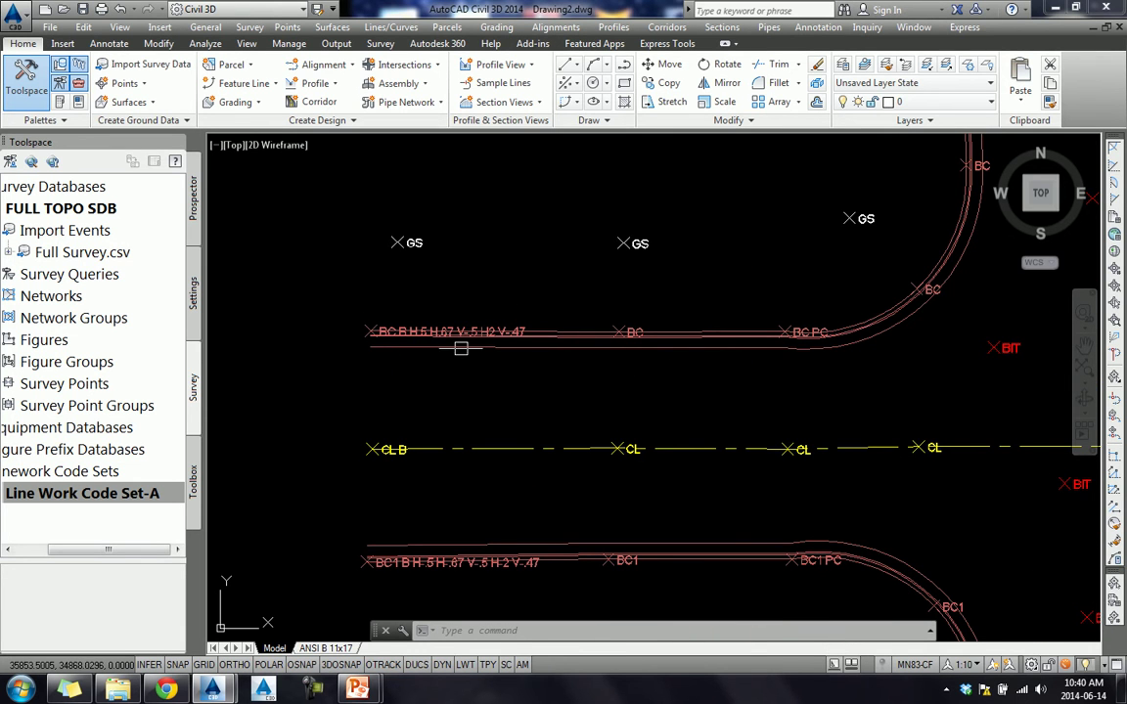
{"action": "scroll", "coordinate": [584, 409], "scroll_direction": "down", "scroll_amount": 4}
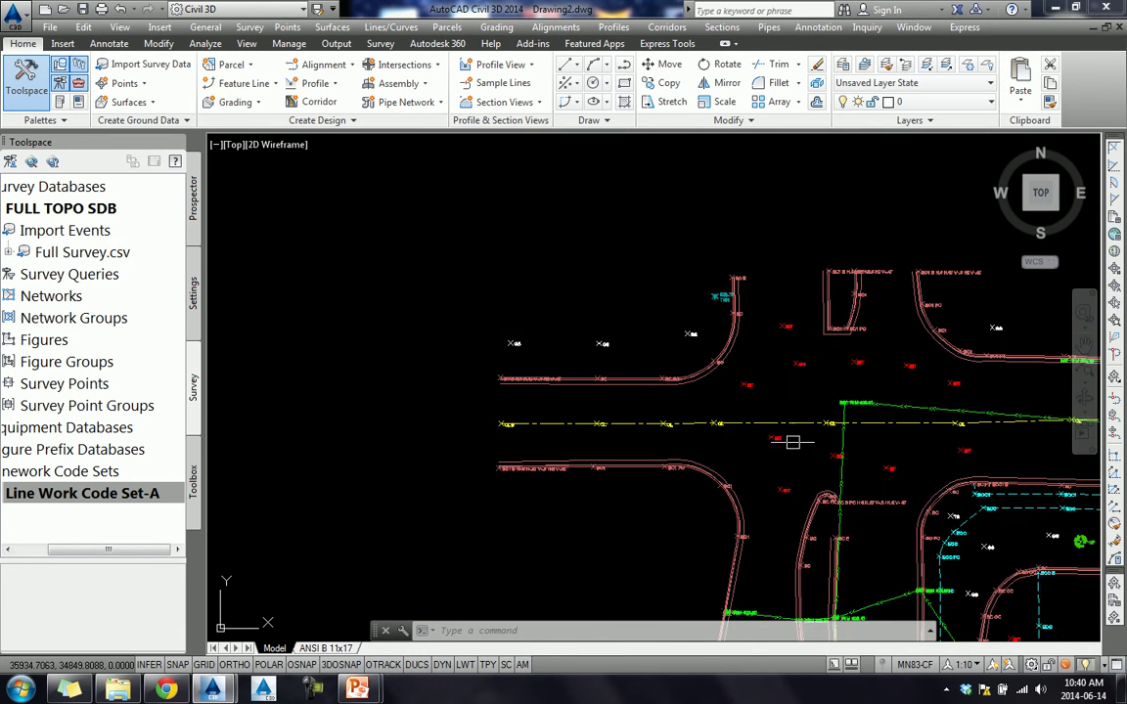
{"action": "middle_click_drag", "start_coordinate": [793, 443], "coordinate": [452, 307]}
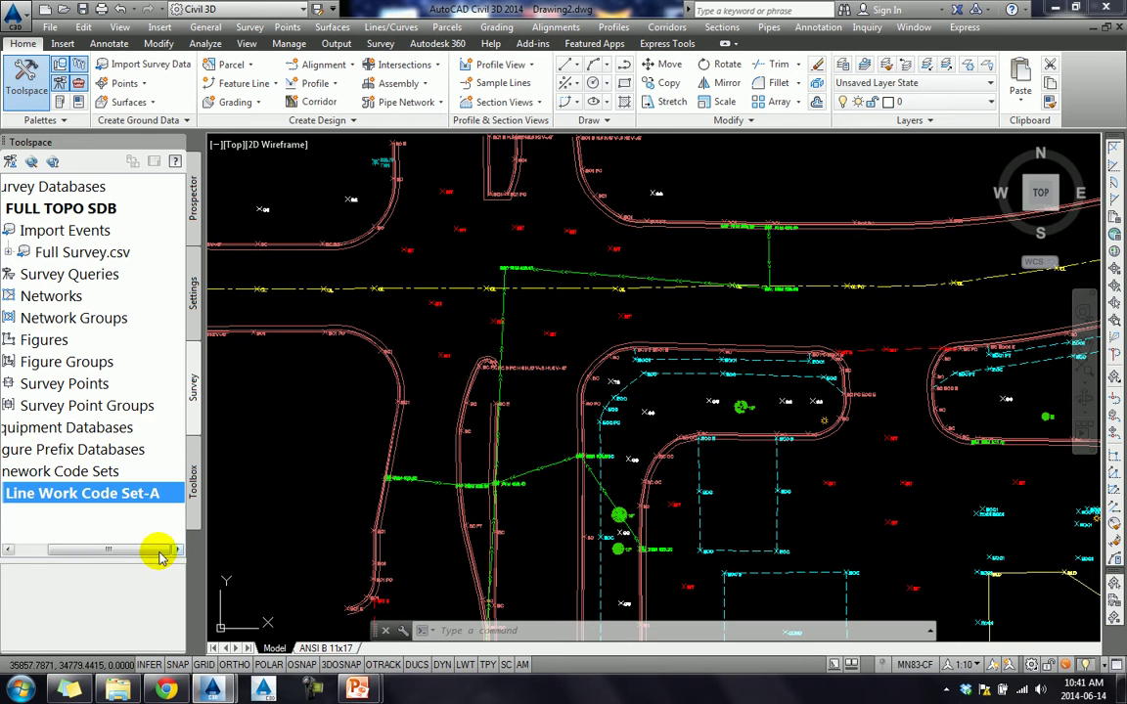
{"action": "left_click", "coordinate": [133, 494]}
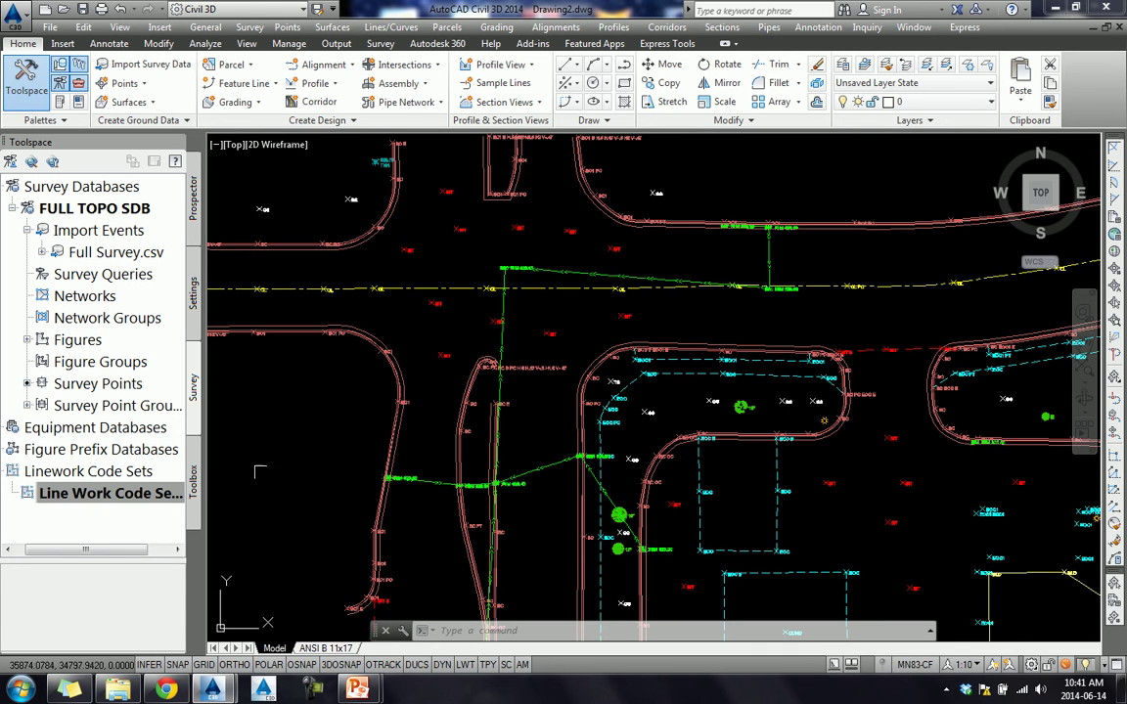
{"action": "left_click", "coordinate": [57, 452]}
{"action": "double_click", "coordinate": [57, 452]}
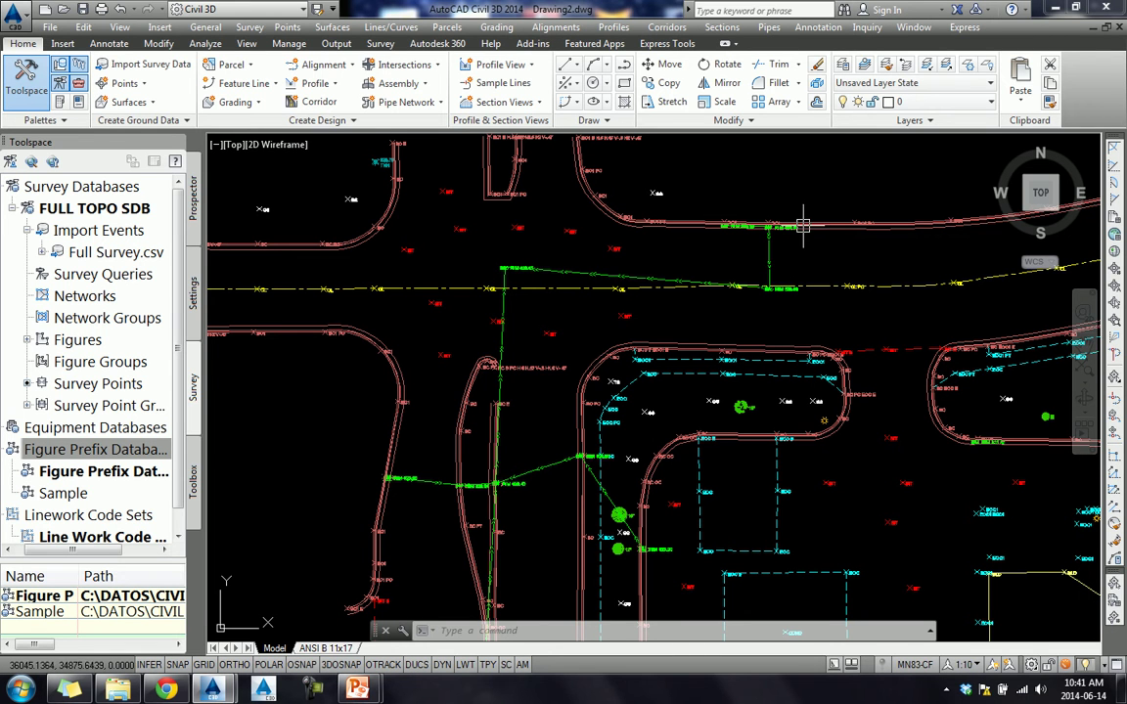
- Pan and zoom the drawing in on the BC curb point label
{"action": "middle_click_drag", "start_coordinate": [374, 288], "coordinate": [621, 392]}
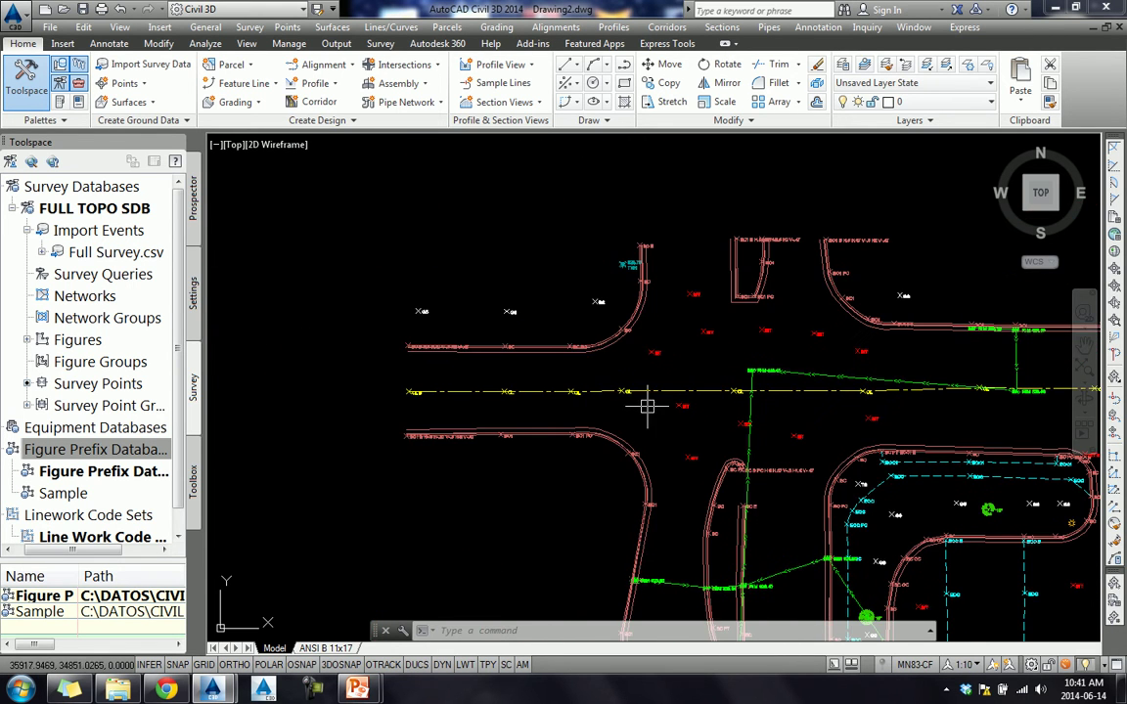
{"action": "scroll", "coordinate": [535, 349], "scroll_direction": "up", "scroll_amount": 2}
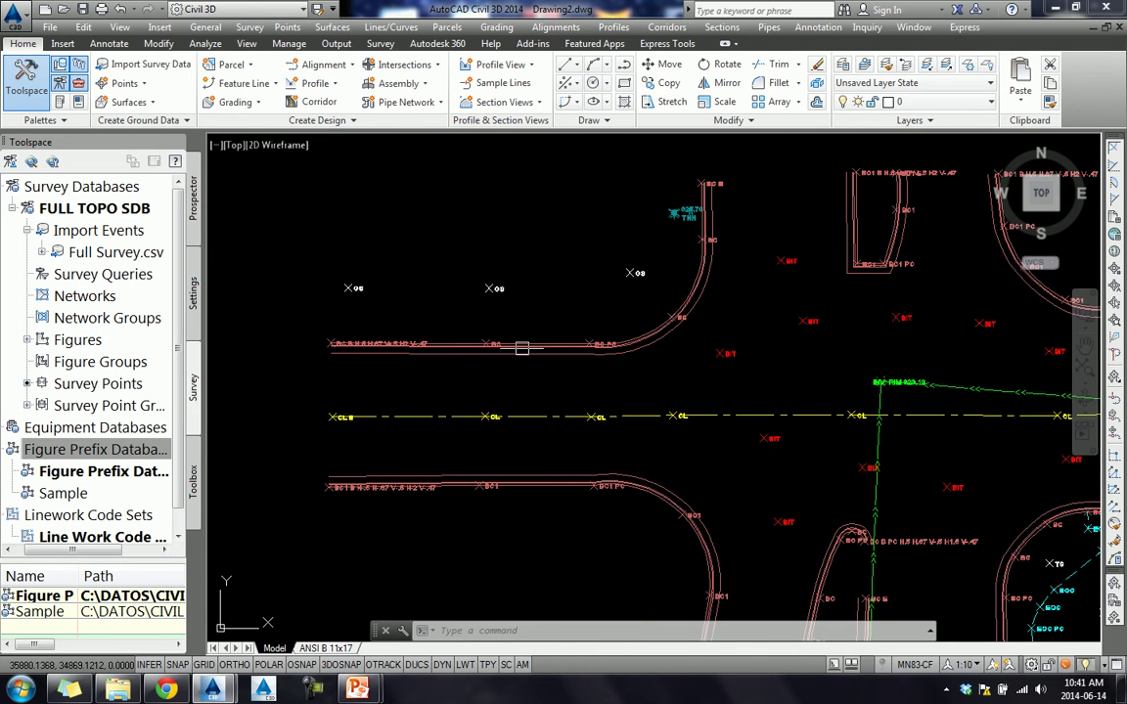
{"action": "scroll", "coordinate": [380, 344], "scroll_direction": "up", "scroll_amount": 2}
{"action": "scroll", "coordinate": [357, 332], "scroll_direction": "up", "scroll_amount": 3}
{"action": "scroll", "coordinate": [339, 323], "scroll_direction": "up", "scroll_amount": 4}
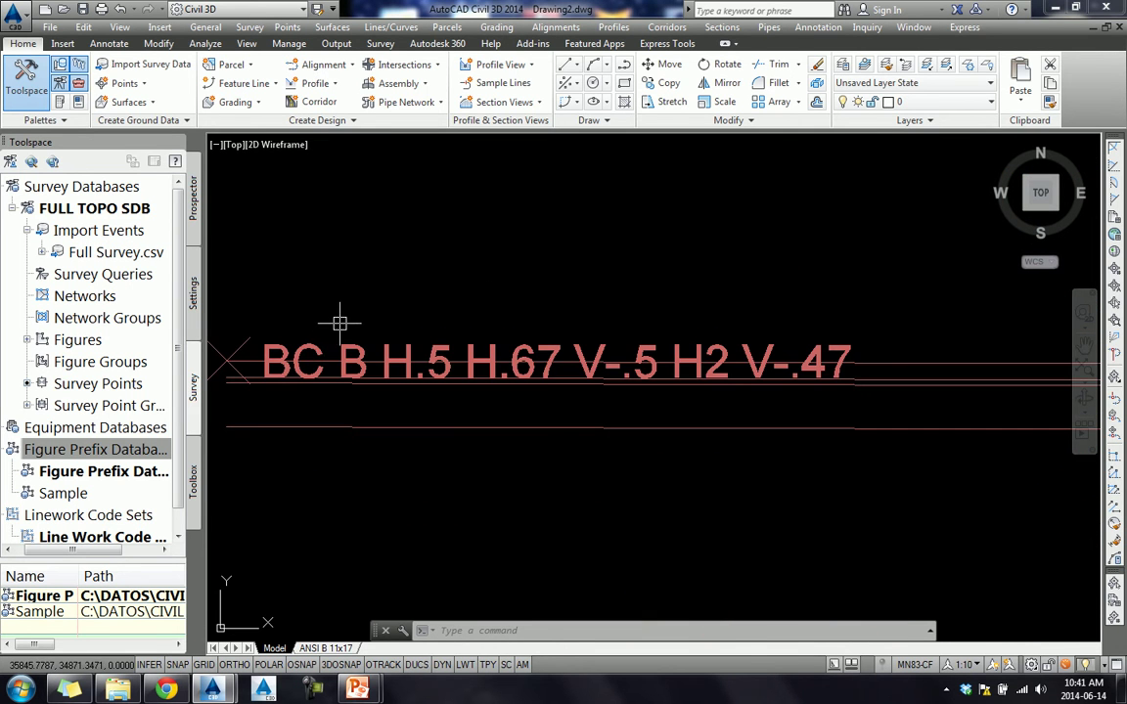
- Move the BC B H.5 H.67 V-.5 H2 V-.47 label above-right of its point, then select Line Work Code Set-A
{"action": "left_click", "coordinate": [319, 338]}
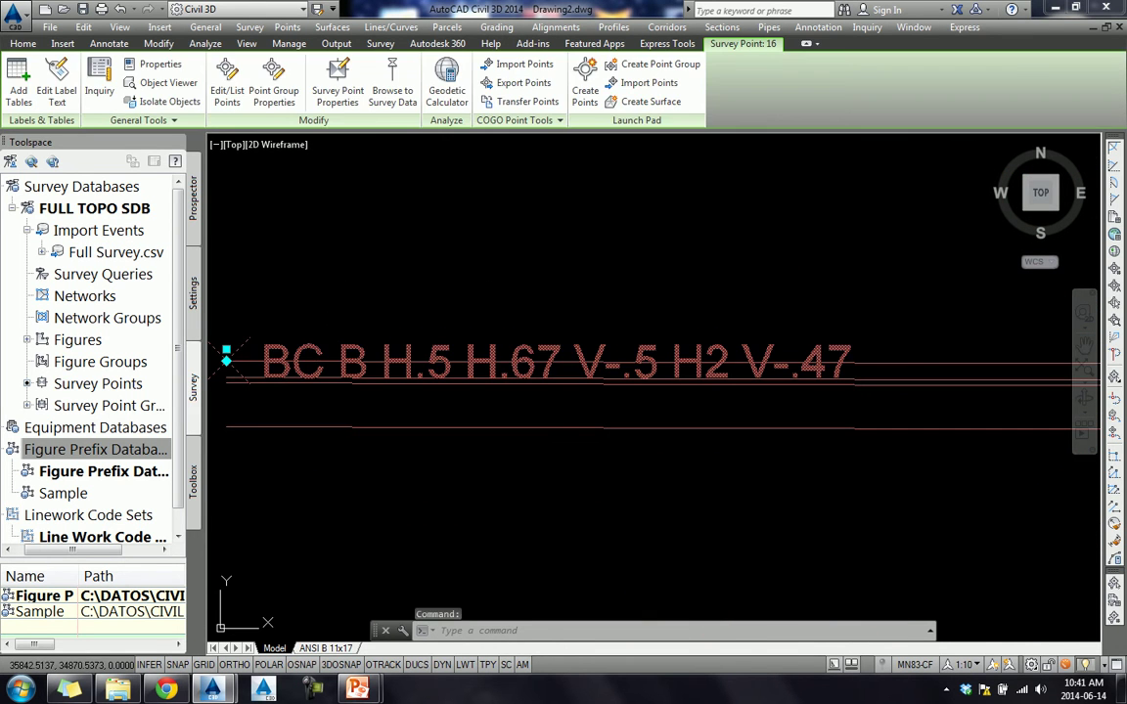
{"action": "left_click", "coordinate": [226, 350]}
{"action": "left_click", "coordinate": [311, 275]}
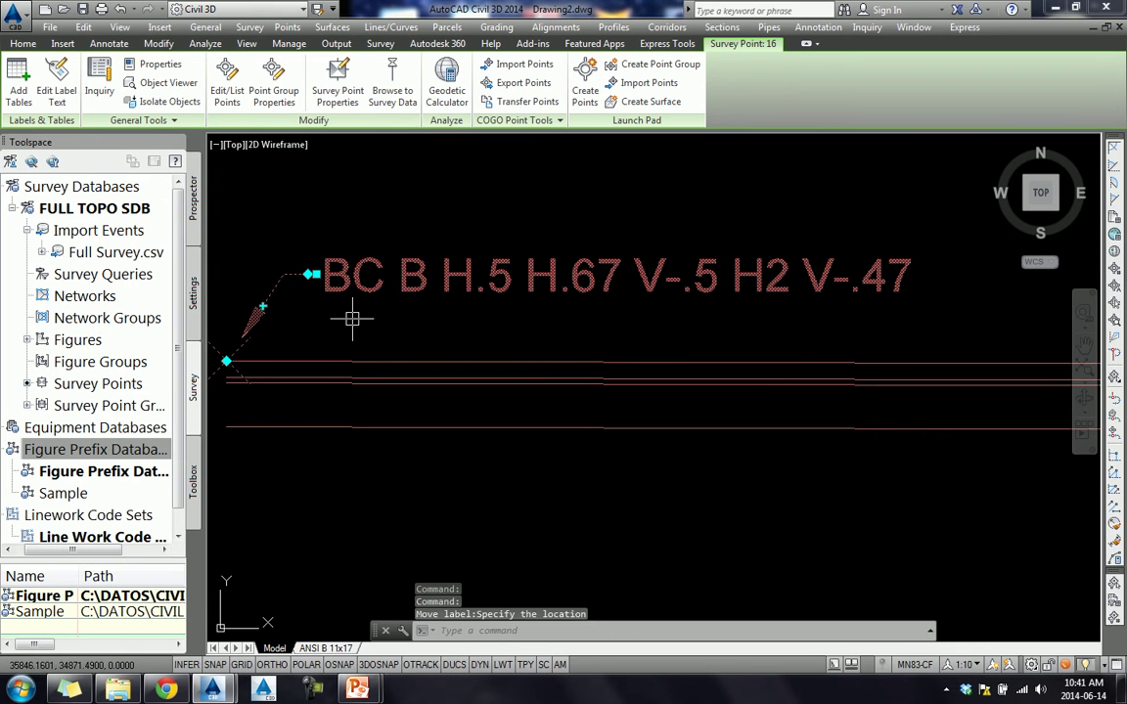
{"action": "scroll", "coordinate": [353, 318], "scroll_direction": "down", "scroll_amount": 2}
{"action": "scroll", "coordinate": [355, 344], "scroll_direction": "down", "scroll_amount": 4}
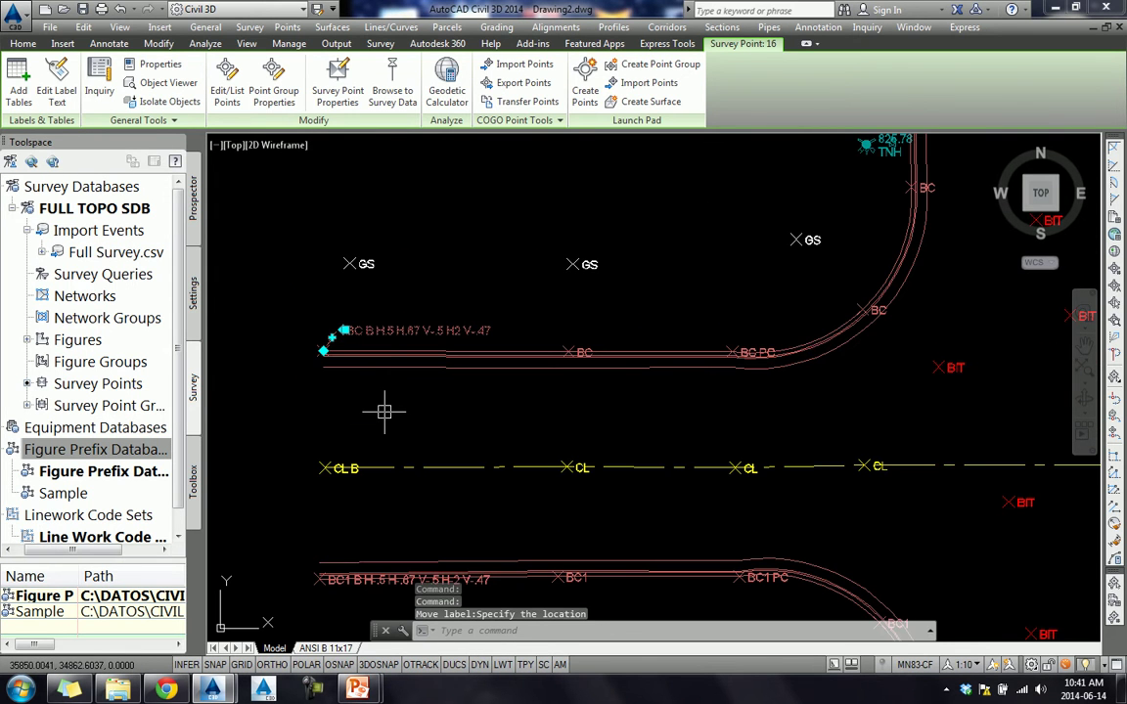
{"action": "key", "text": "Escape"}
{"action": "scroll", "coordinate": [343, 460], "scroll_direction": "up", "scroll_amount": 4}
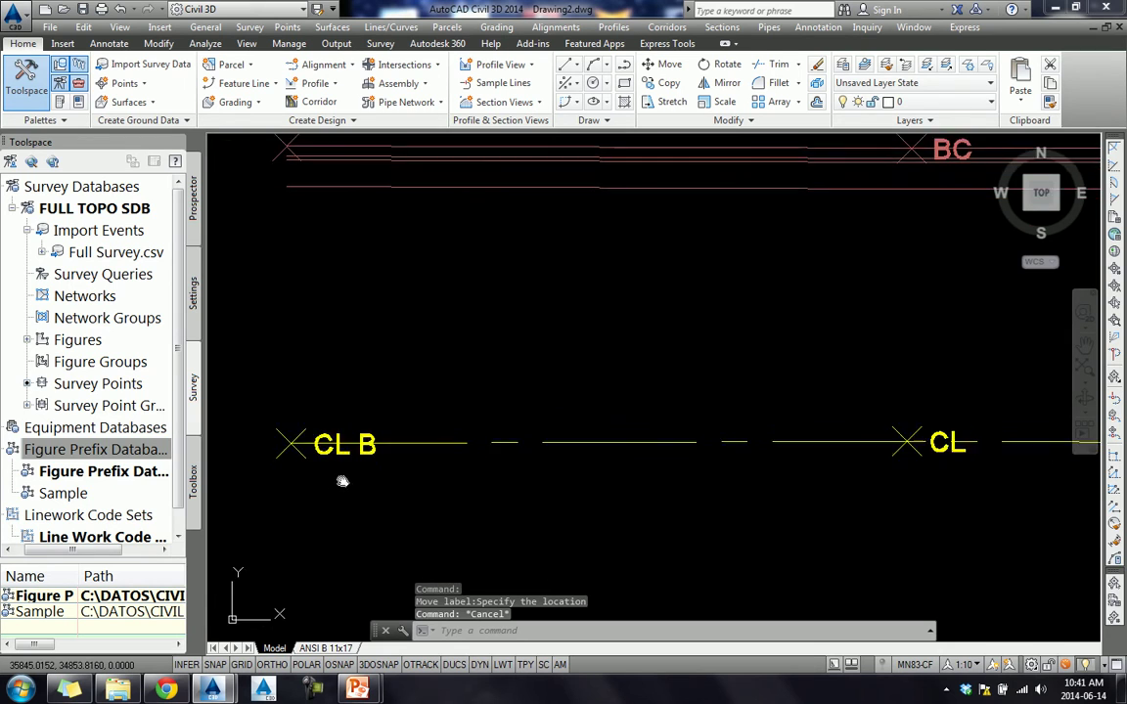
{"action": "left_click", "coordinate": [109, 537]}
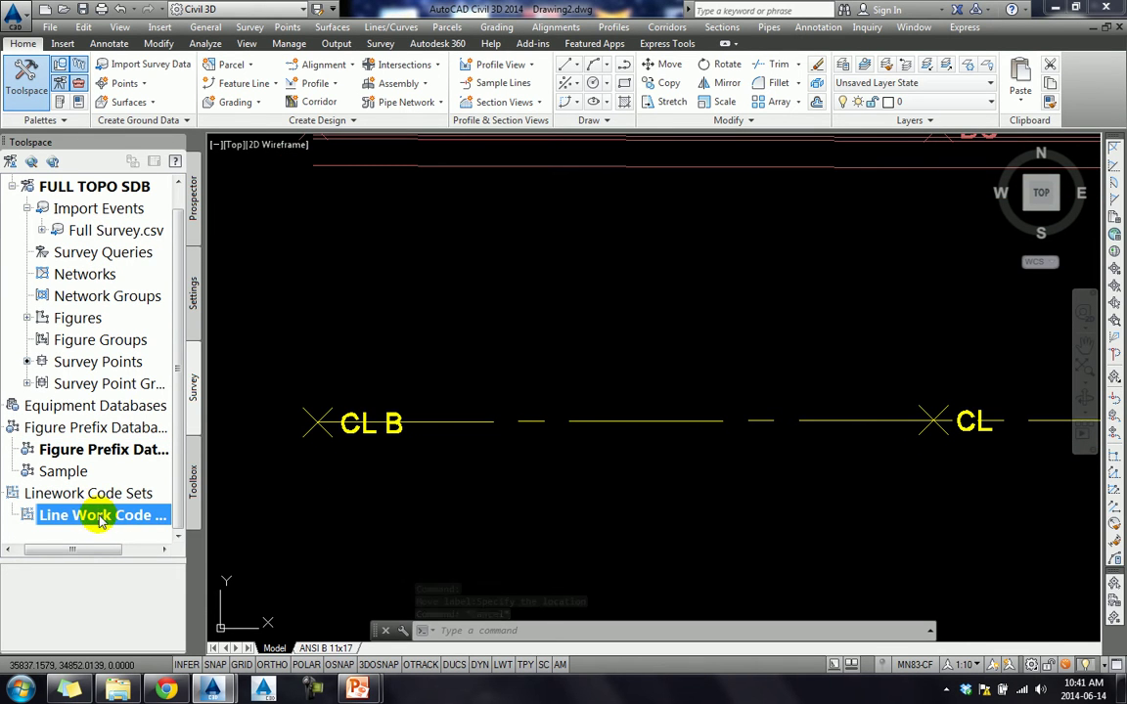
{"action": "left_click_drag", "start_coordinate": [90, 554], "coordinate": [116, 553]}
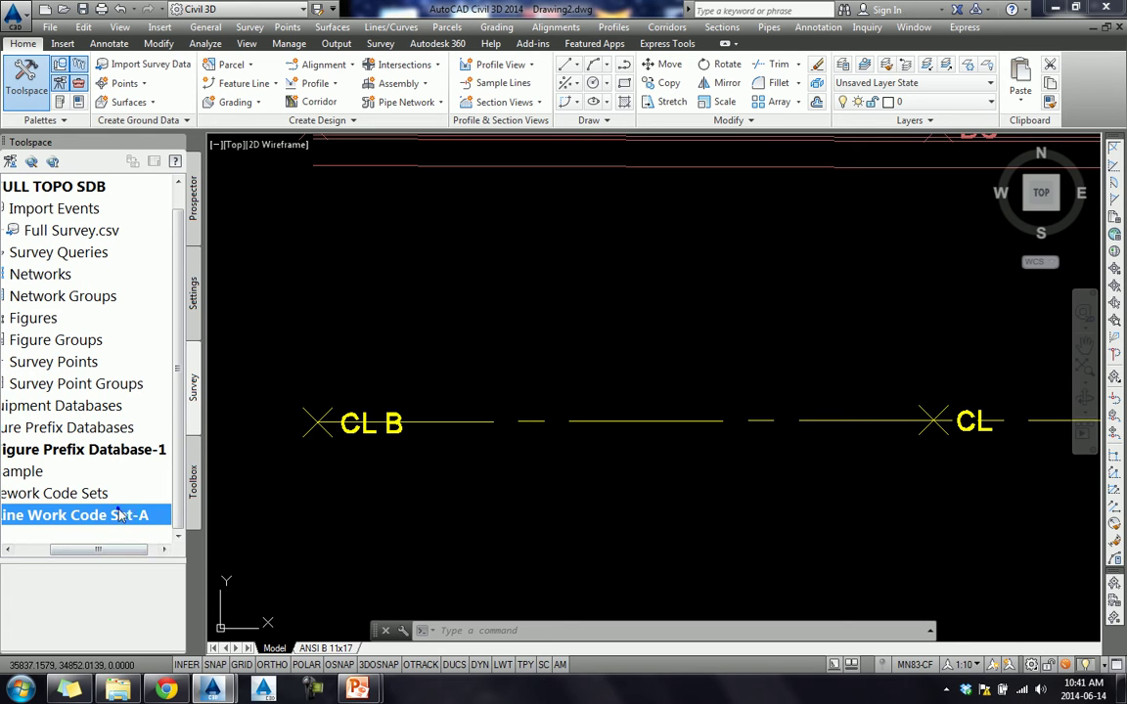
{"action": "right_click", "coordinate": [117, 516]}
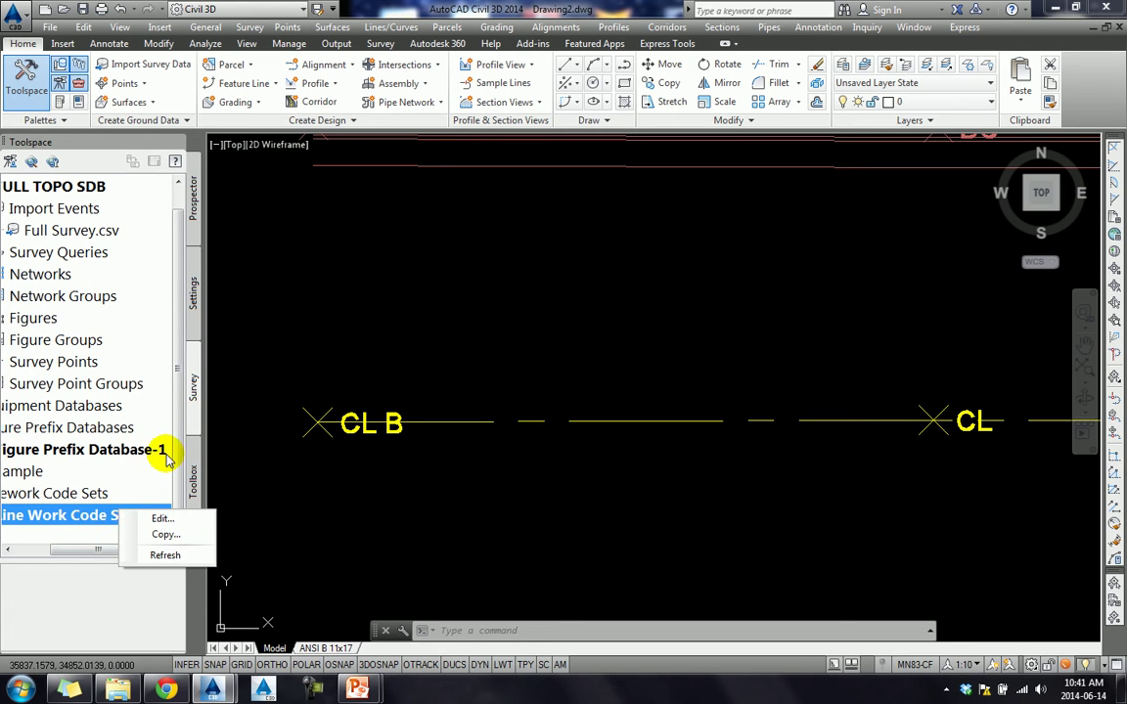
{"action": "left_click", "coordinate": [156, 520]}
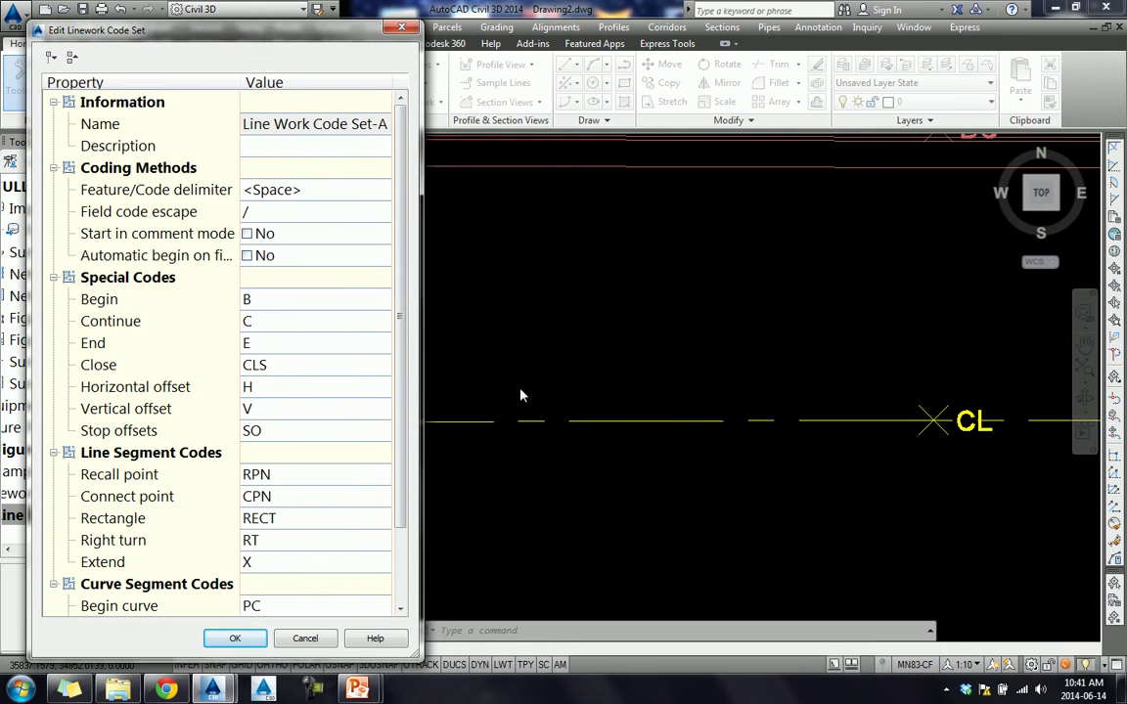
{"action": "left_click", "coordinate": [246, 234]}
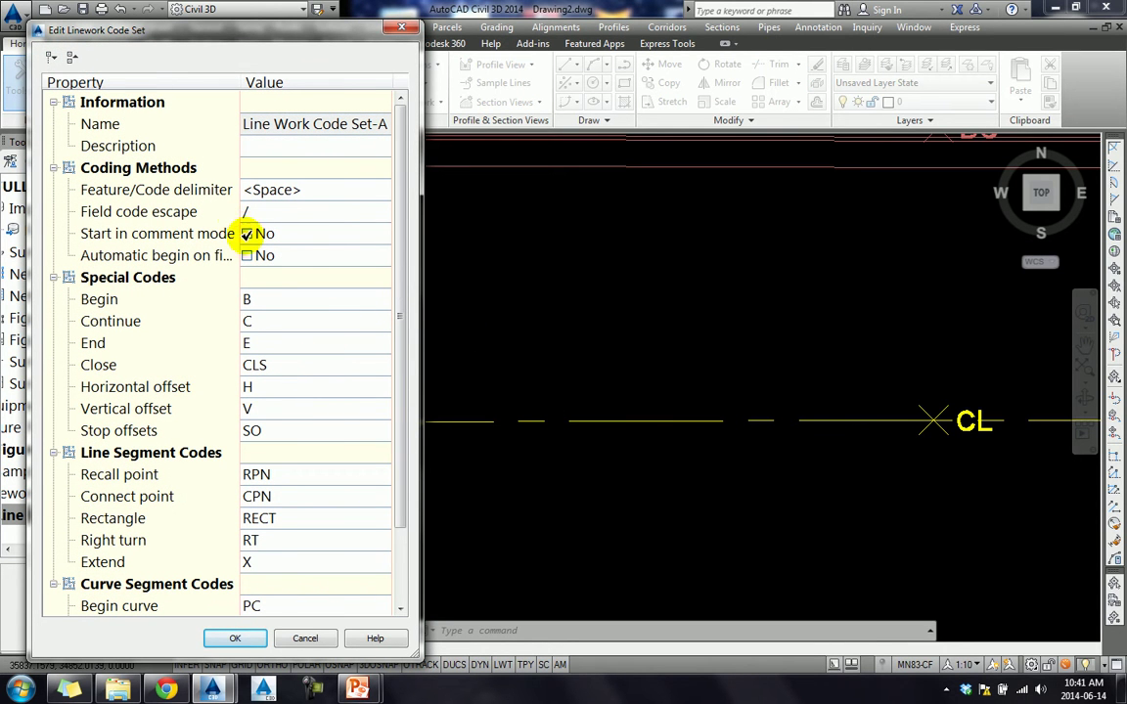
{"action": "left_click", "coordinate": [247, 234]}
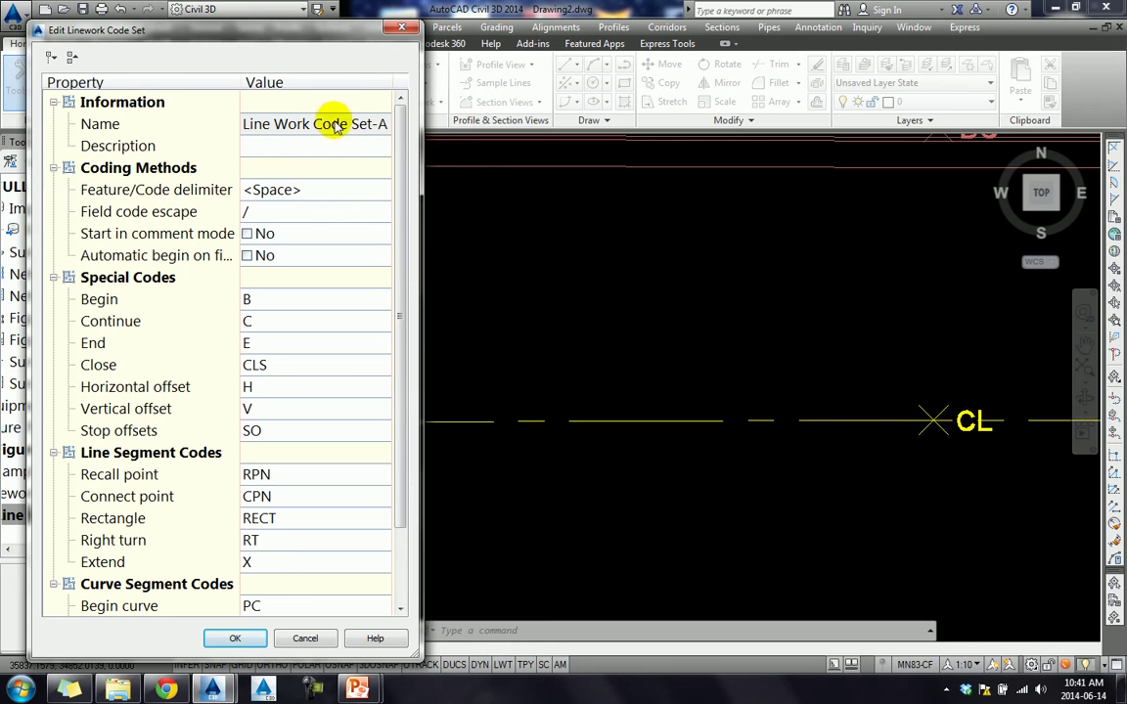
{"action": "left_click", "coordinate": [305, 190]}
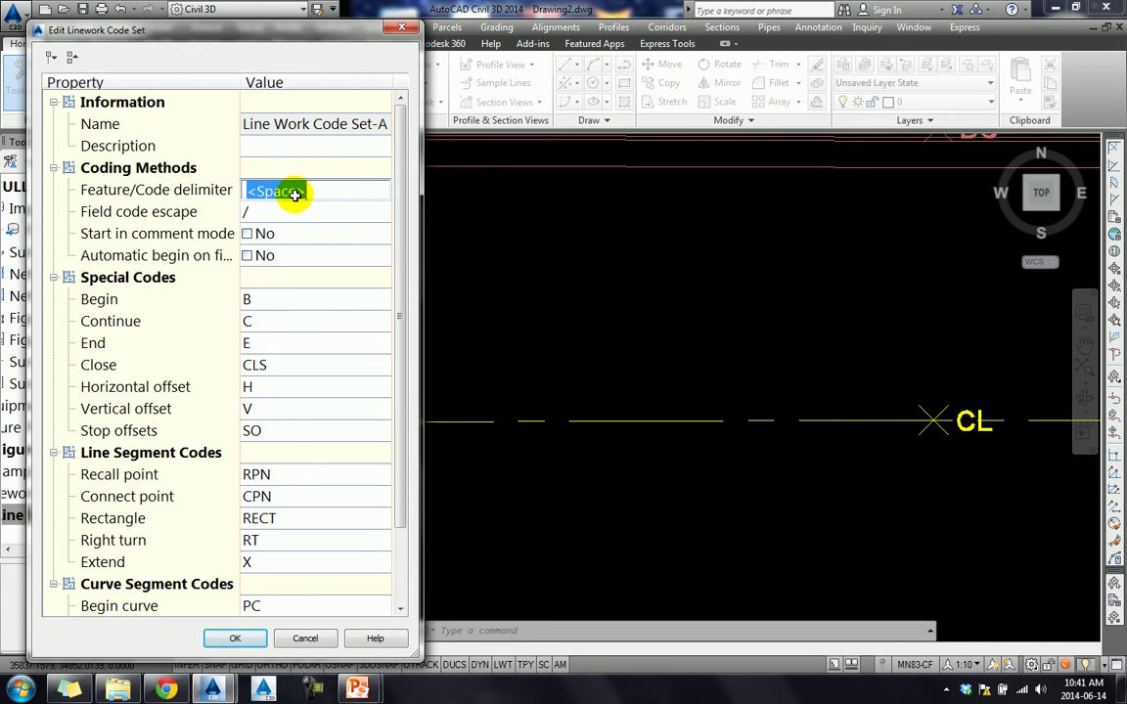
{"action": "left_click", "coordinate": [400, 31]}
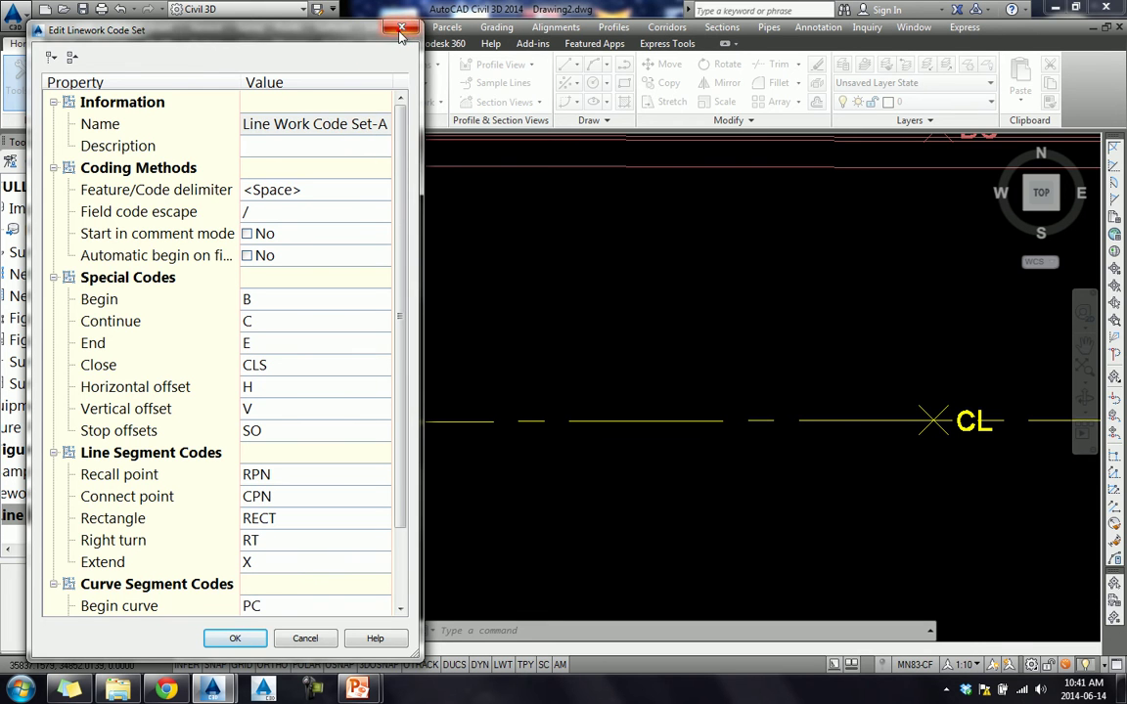
{"action": "left_click", "coordinate": [402, 31]}
{"action": "mouse_move", "coordinate": [402, 342]}
{"action": "middle_mouse_down"}
{"action": "mouse_move", "coordinate": [647, 343]}
{"action": "mouse_move", "coordinate": [705, 388]}
{"action": "middle_mouse_up"}
{"action": "scroll", "coordinate": [701, 427], "scroll_direction": "up", "scroll_amount": 2}
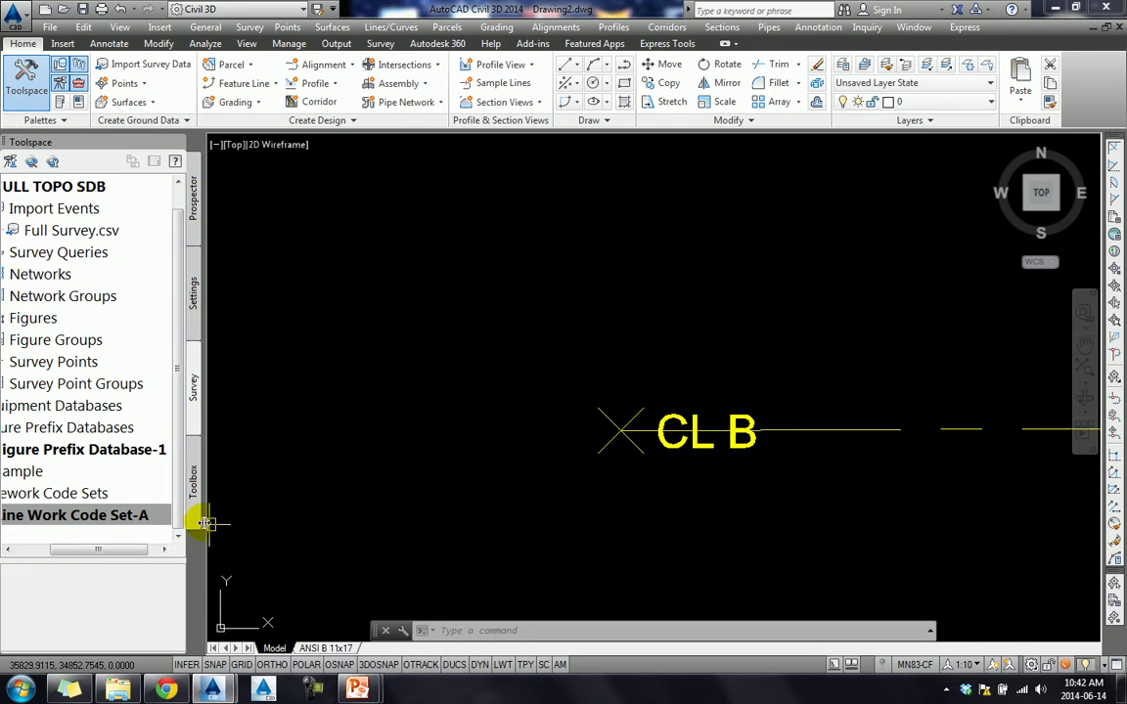
- Open Line Work Code Set-A for editing from its context menu
{"action": "left_click", "coordinate": [157, 515]}
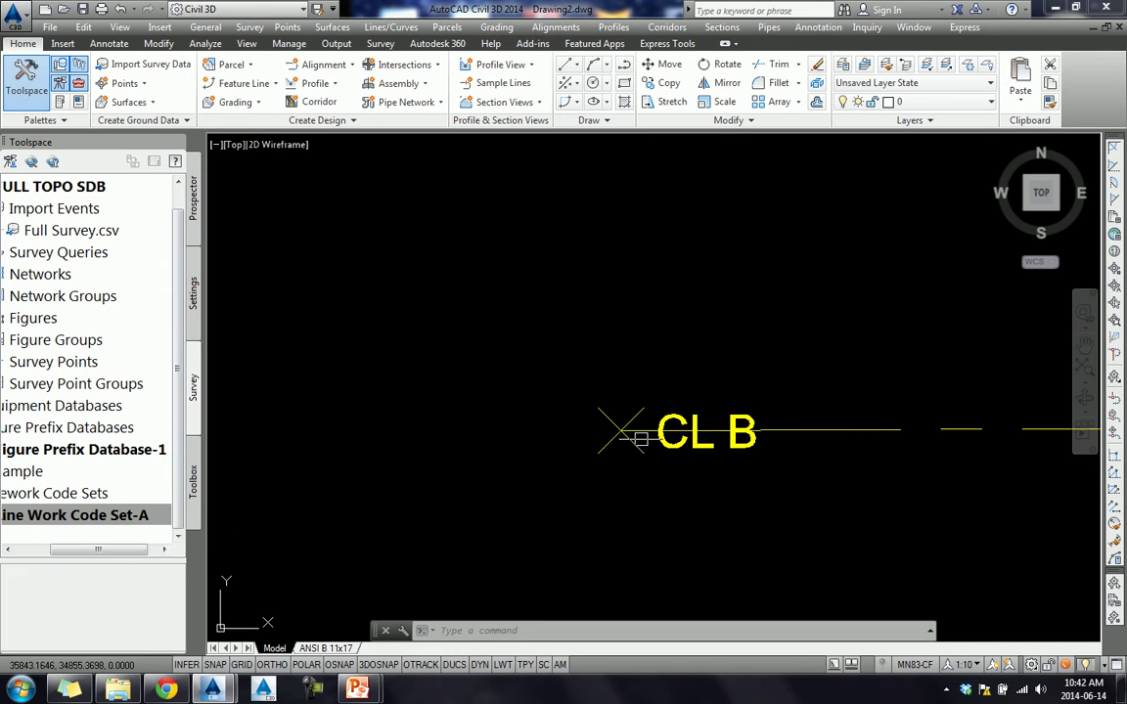
{"action": "scroll", "coordinate": [735, 436], "scroll_direction": "down", "scroll_amount": 4}
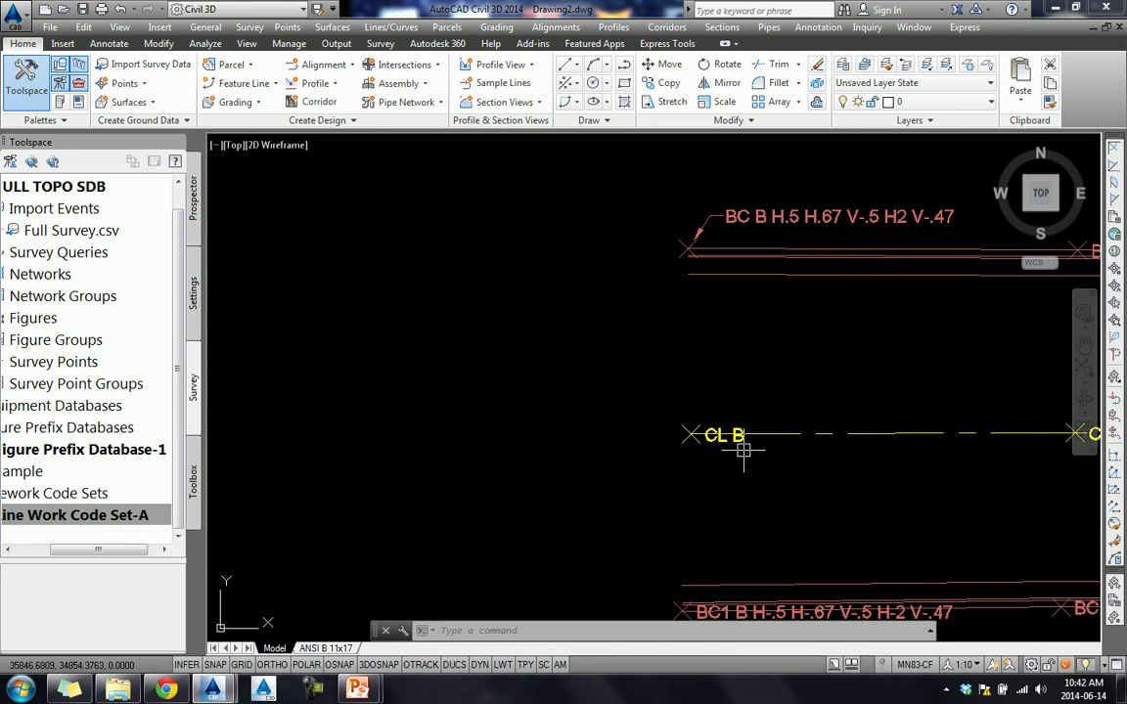
{"action": "right_click", "coordinate": [149, 514]}
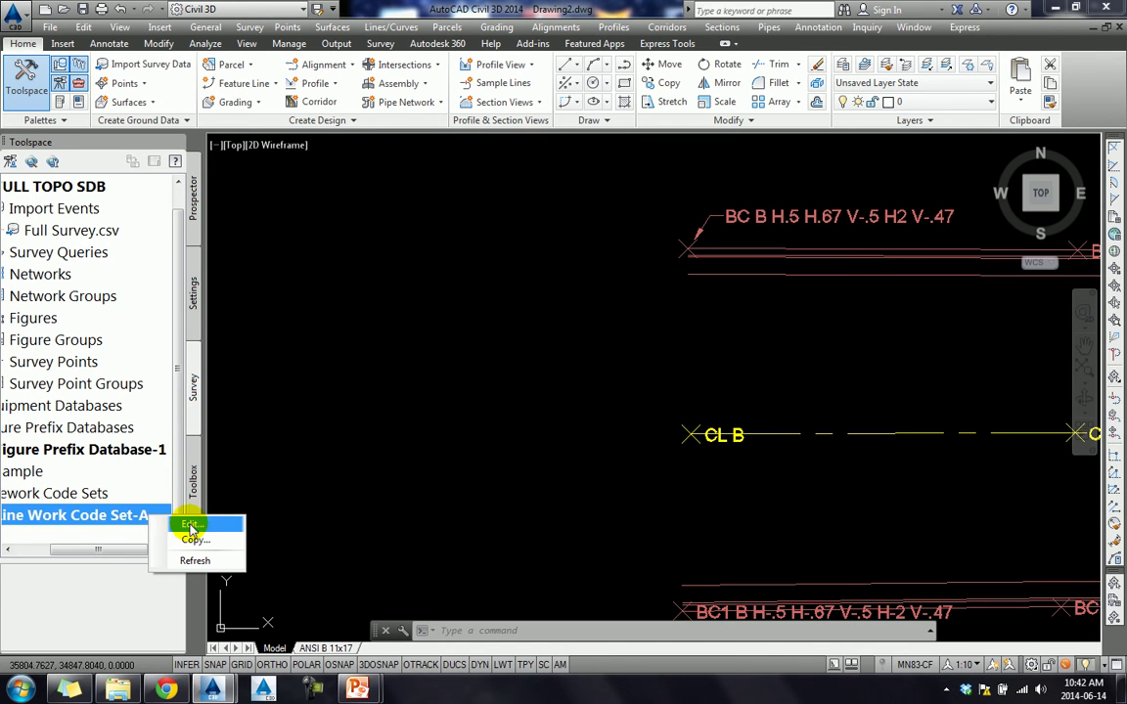
{"action": "left_click", "coordinate": [189, 525]}
- Review the Begin code B and the End code, then cancel the editor unchanged
{"action": "left_click", "coordinate": [281, 301]}
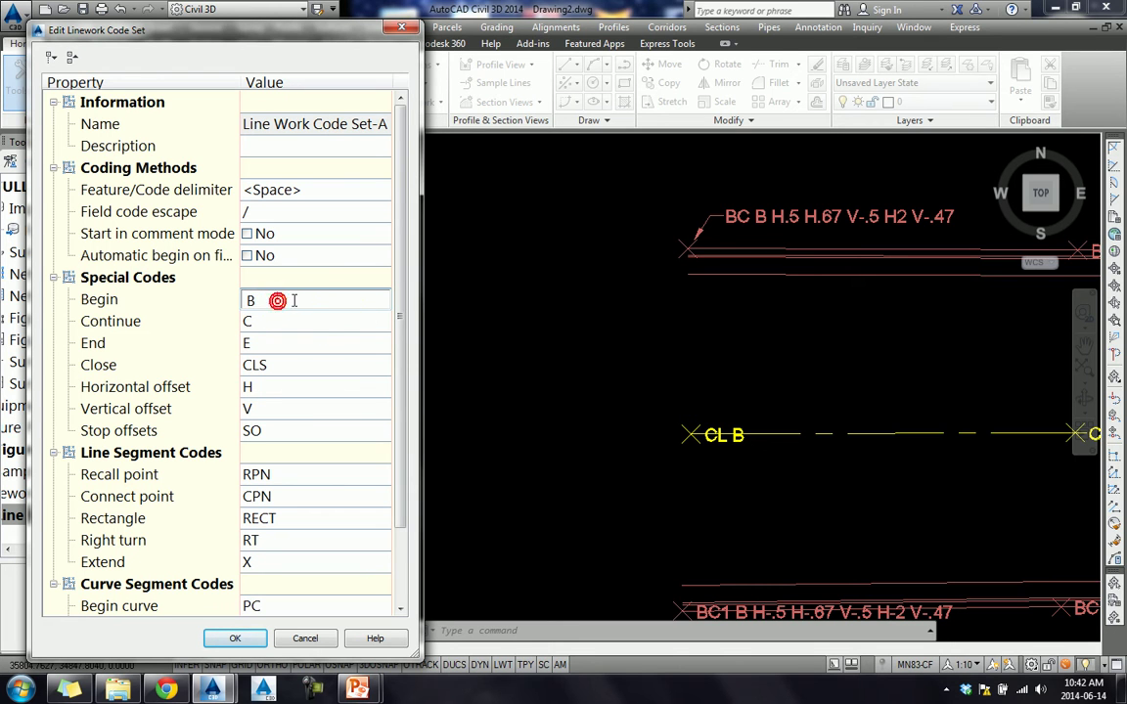
{"action": "left_click_drag", "start_coordinate": [279, 301], "coordinate": [238, 309]}
{"action": "key", "text": "Return"}
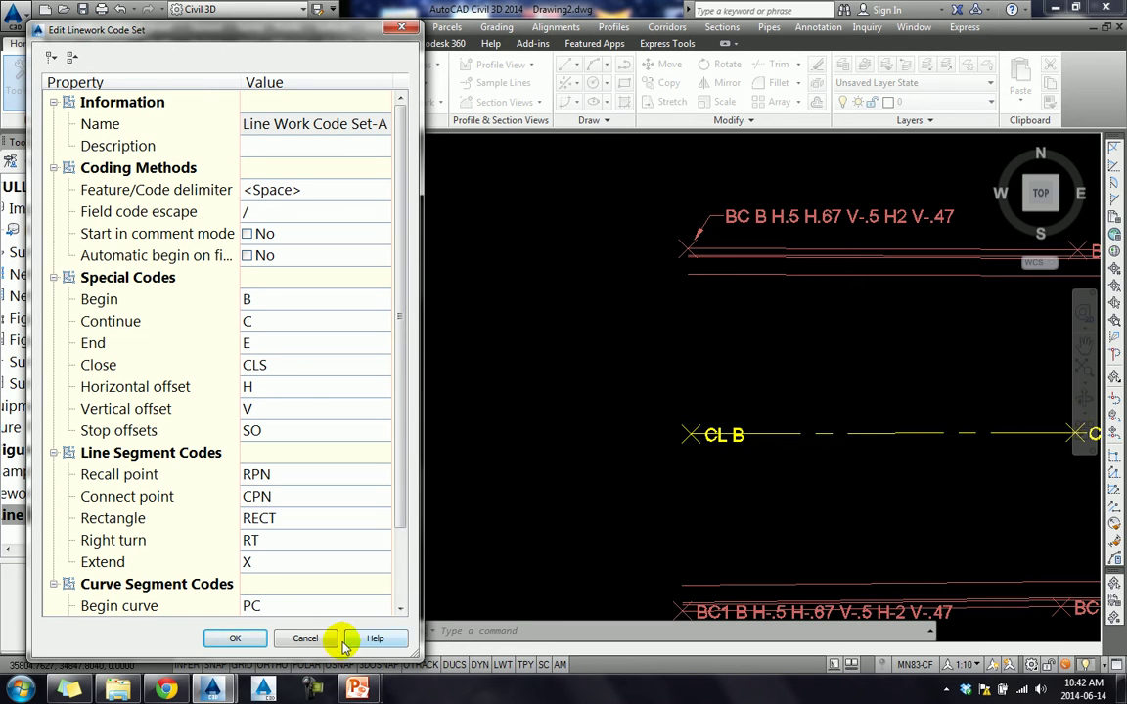
{"action": "left_click", "coordinate": [282, 345]}
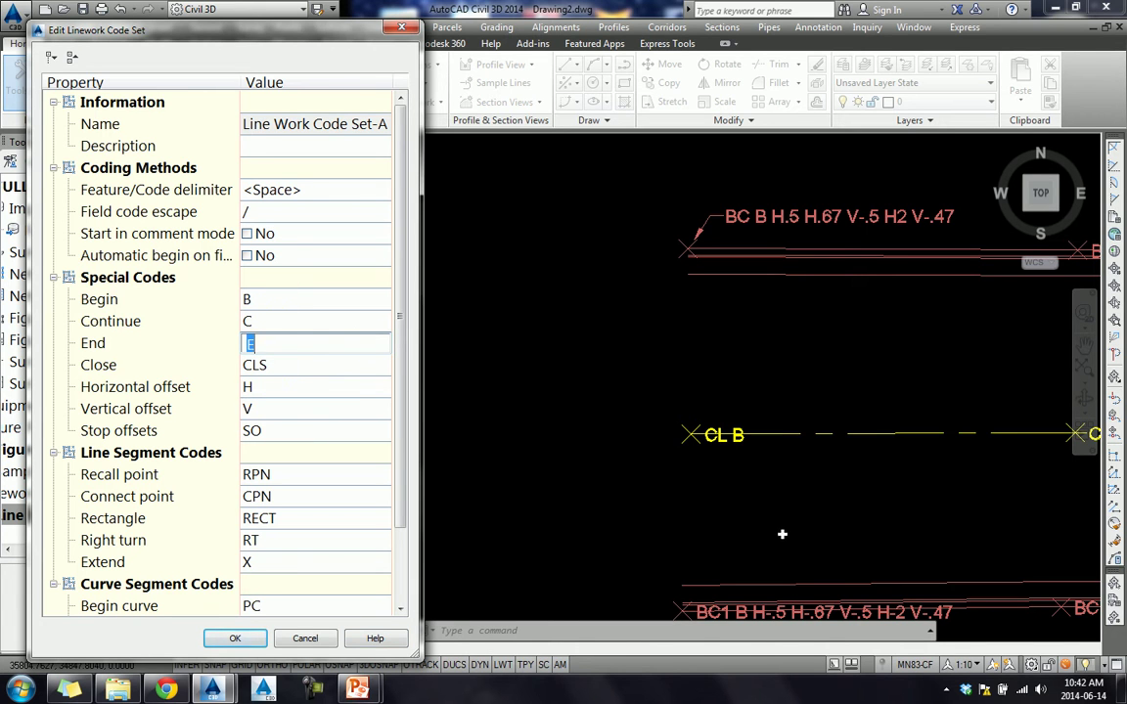
{"action": "left_click", "coordinate": [305, 637]}
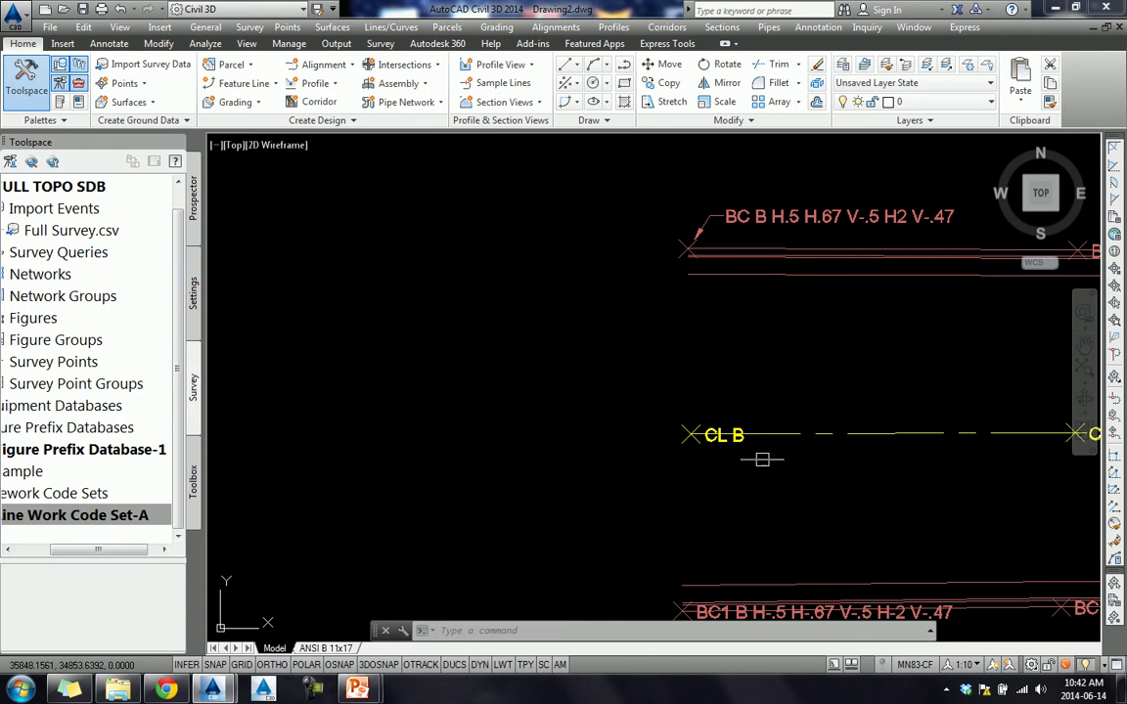
{"action": "middle_click_drag", "start_coordinate": [762, 459], "coordinate": [599, 460]}
- Select the CL B survey point and identify it as point 17 in the point list
{"action": "key", "text": "Escape"}
{"action": "key", "text": "Escape"}
{"action": "scroll", "coordinate": [628, 442], "scroll_direction": "up", "scroll_amount": 3}
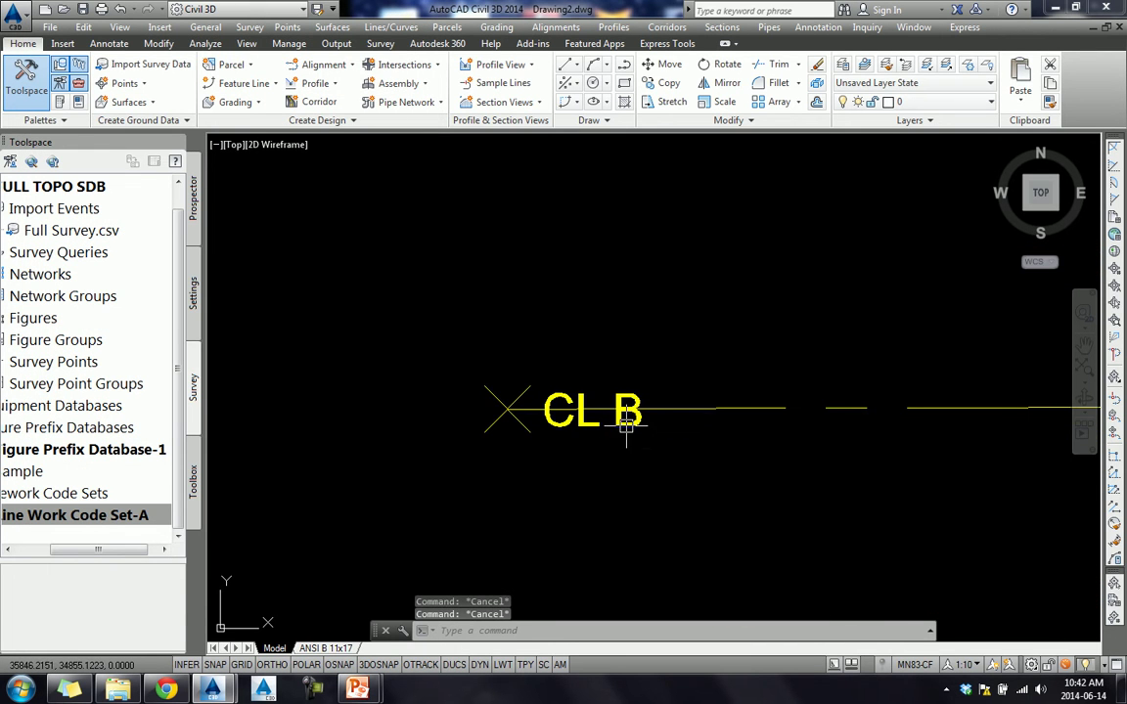
{"action": "left_click", "coordinate": [627, 422]}
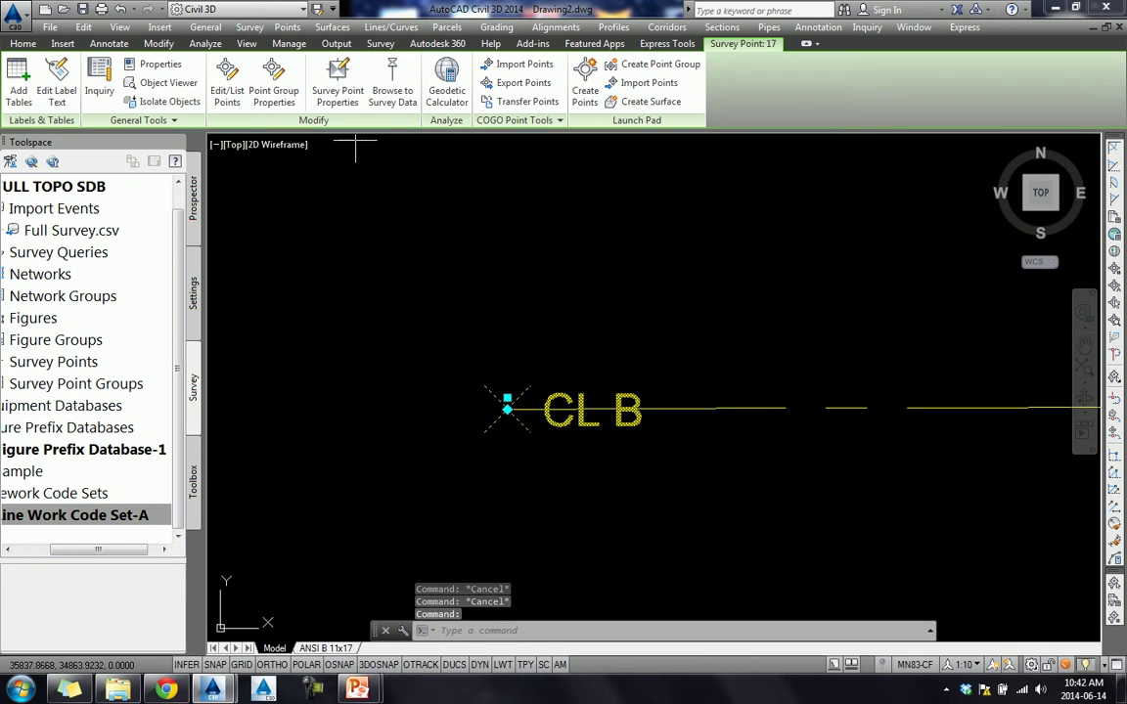
{"action": "left_click", "coordinate": [228, 78]}
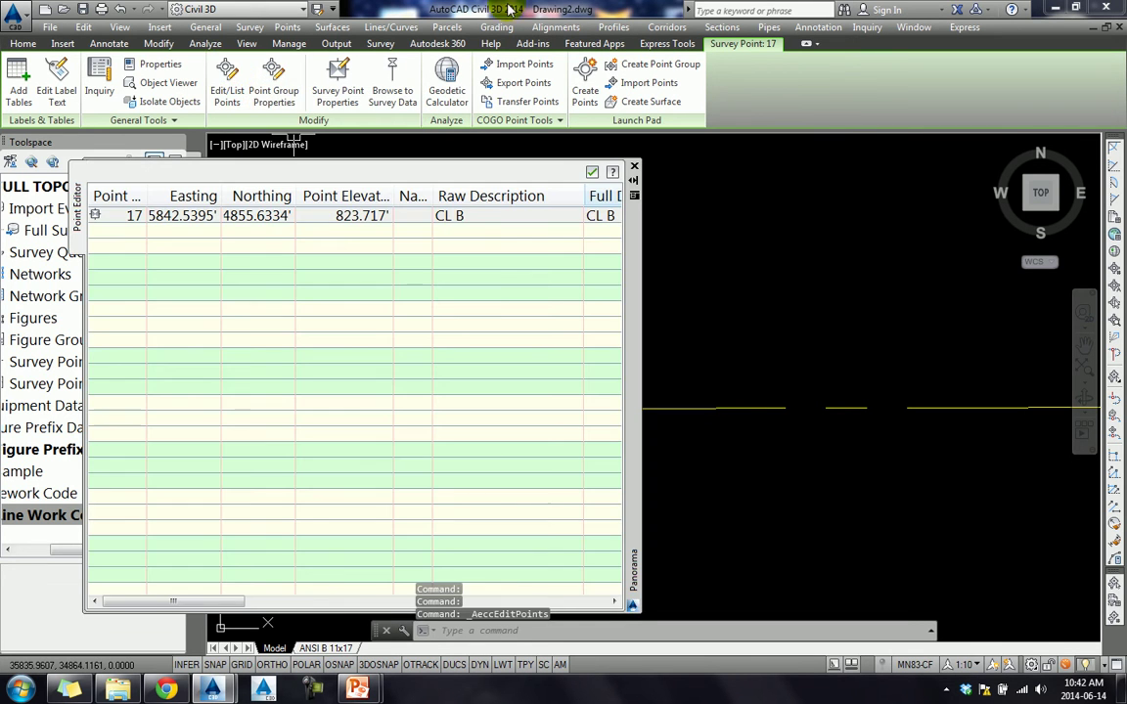
{"action": "left_click", "coordinate": [480, 216]}
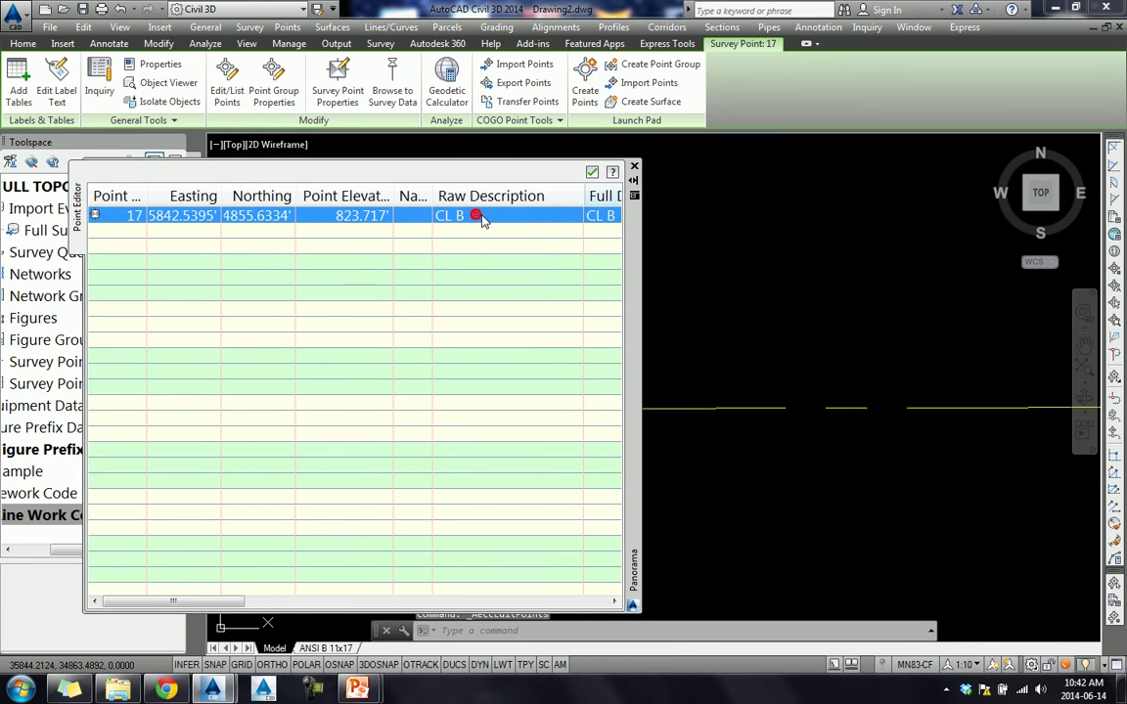
{"action": "left_click", "coordinate": [592, 173]}
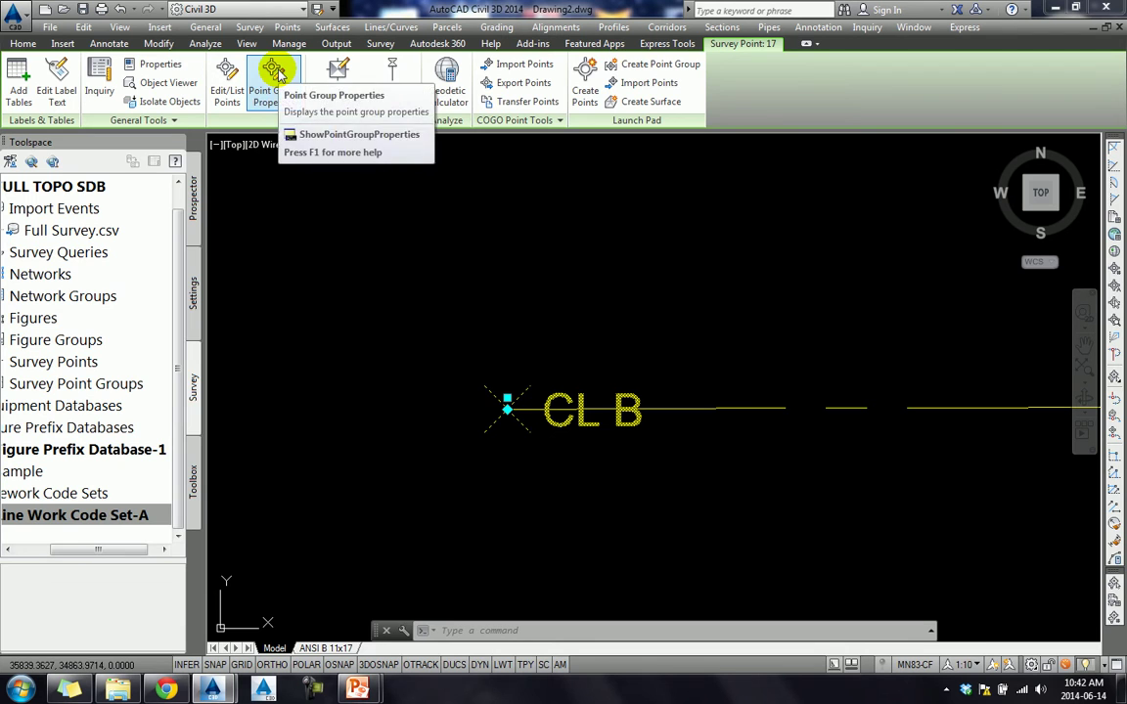
- Change point 17's description from 'CL B' to 'CL' in Survey Point Properties
{"action": "left_click", "coordinate": [338, 83]}
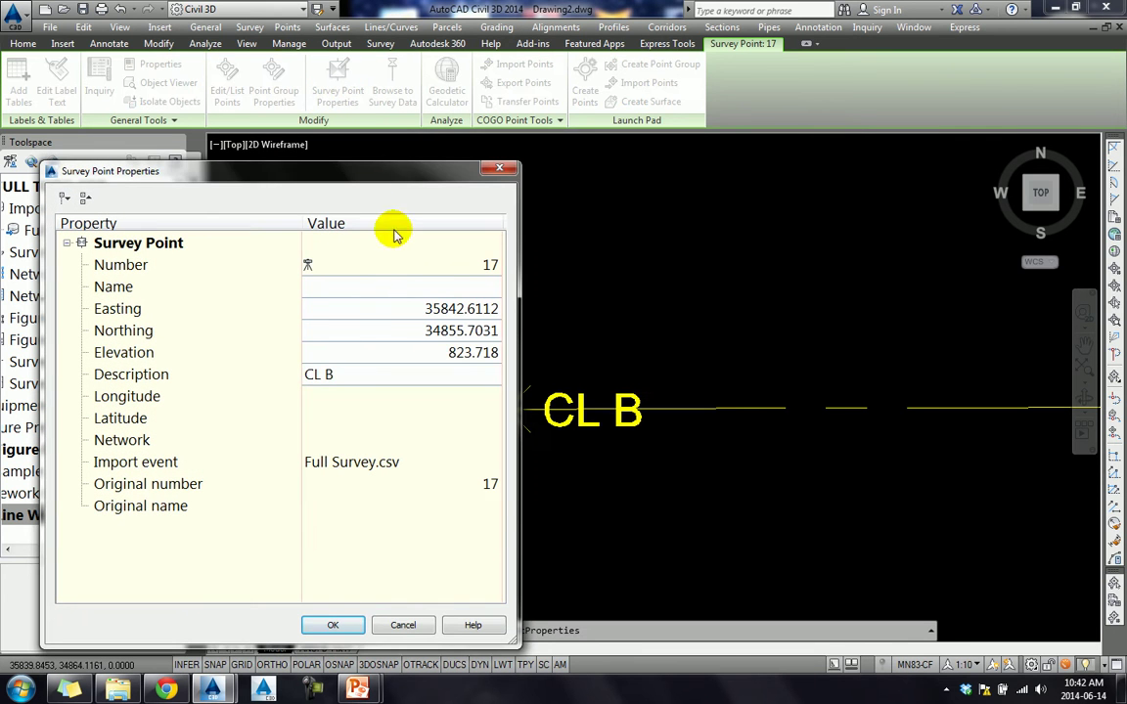
{"action": "left_click", "coordinate": [359, 371]}
{"action": "left_click", "coordinate": [392, 384]}
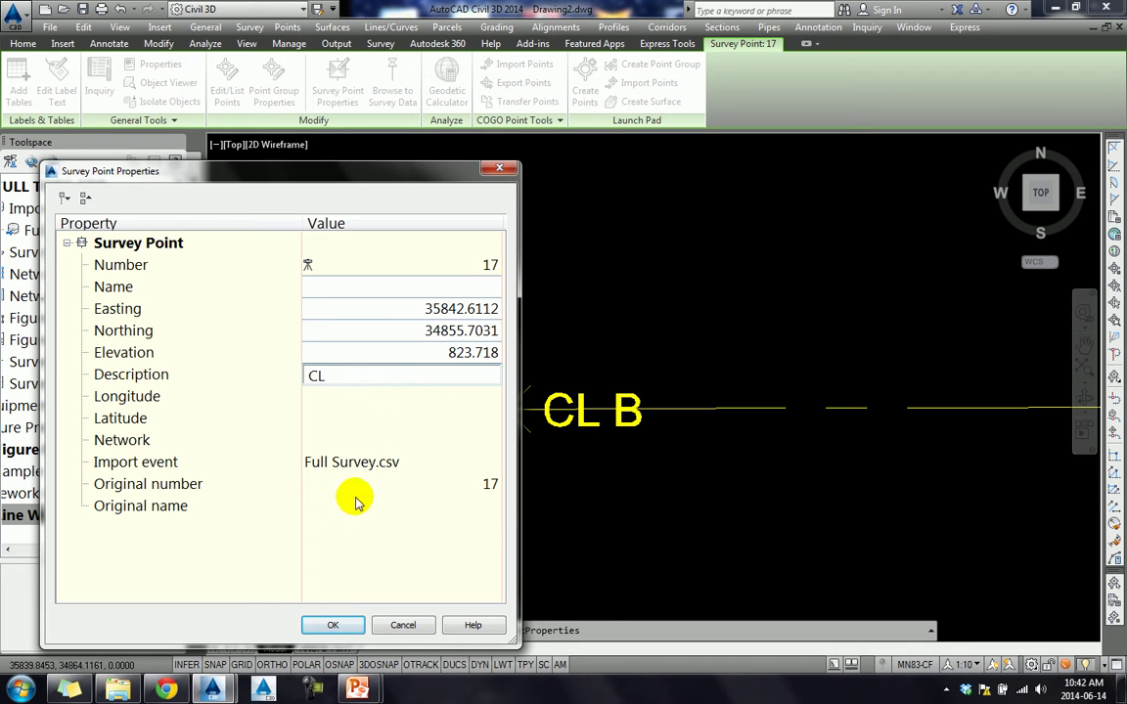
{"action": "left_click", "coordinate": [333, 626]}
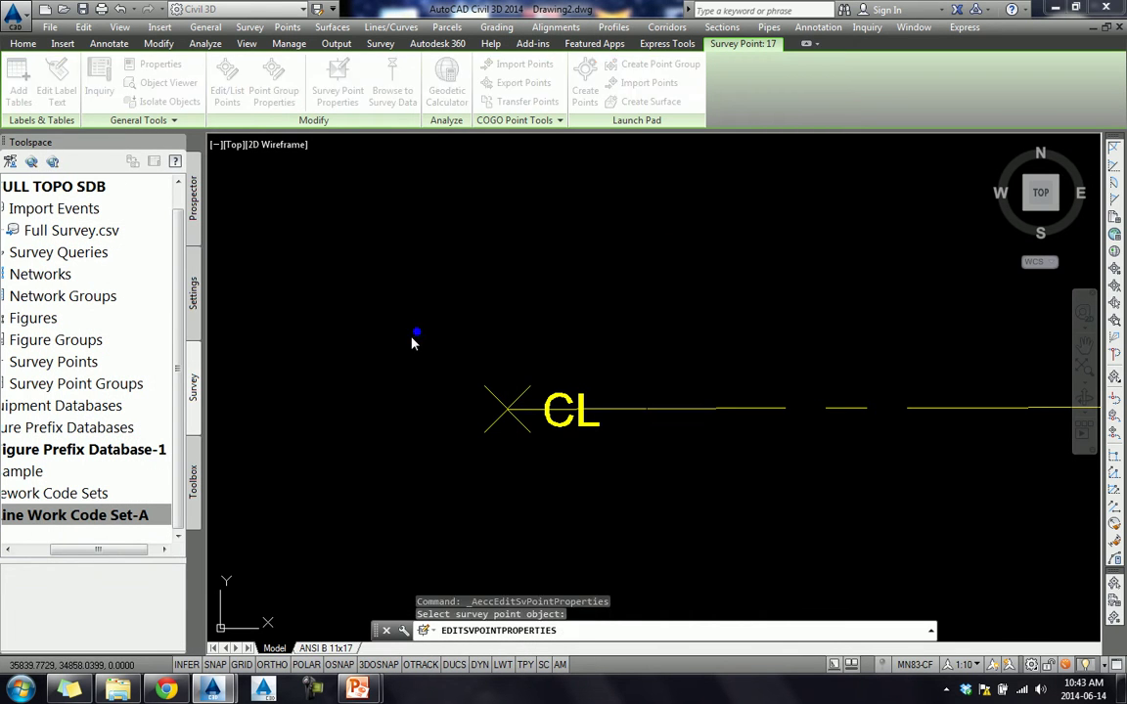
{"action": "left_click", "coordinate": [419, 338]}
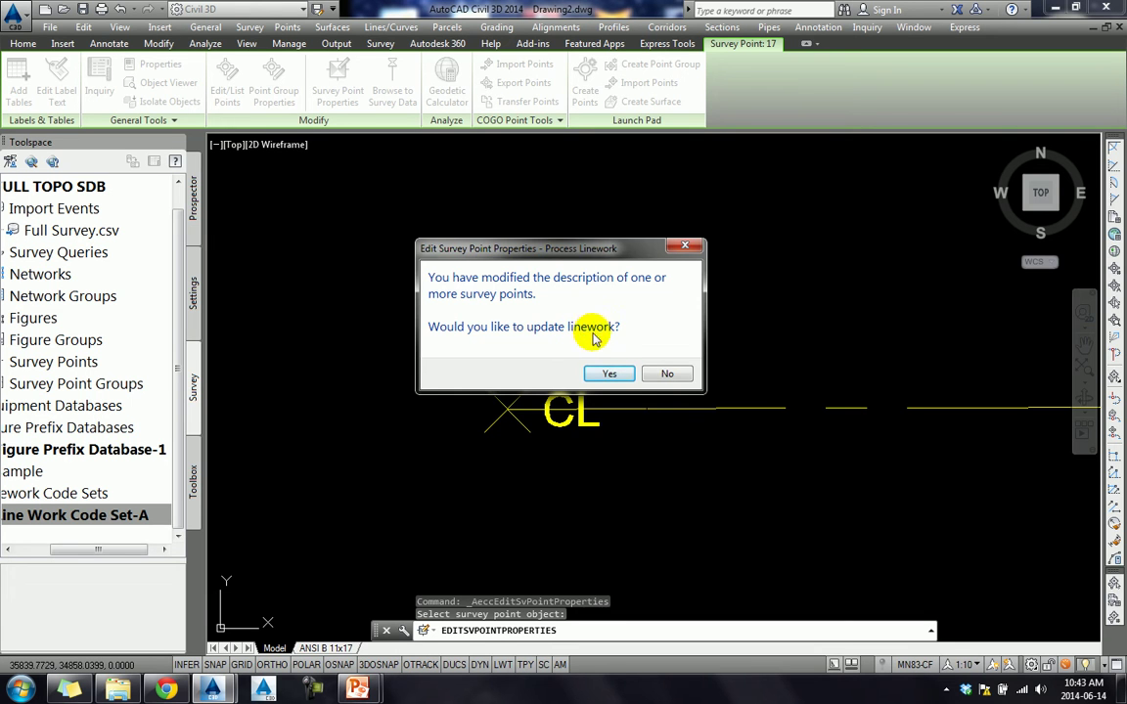
- Accept the linework update, reprocess it with the current code set, and zoom to check
{"action": "left_click", "coordinate": [598, 373]}
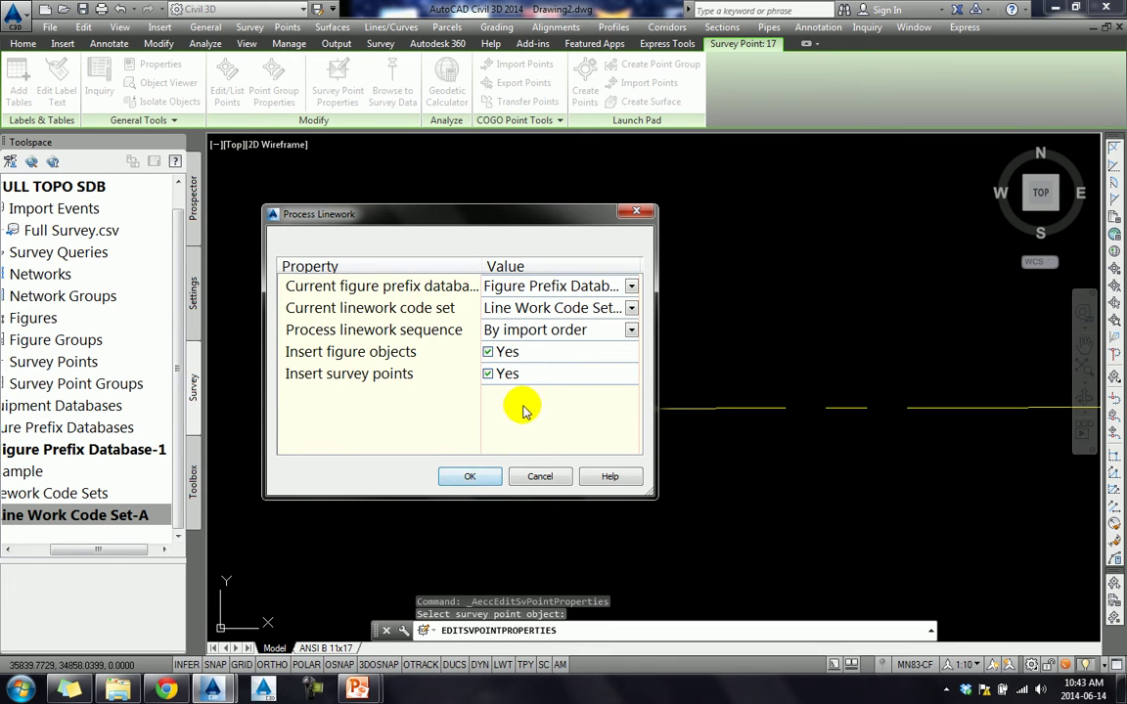
{"action": "left_click", "coordinate": [455, 474]}
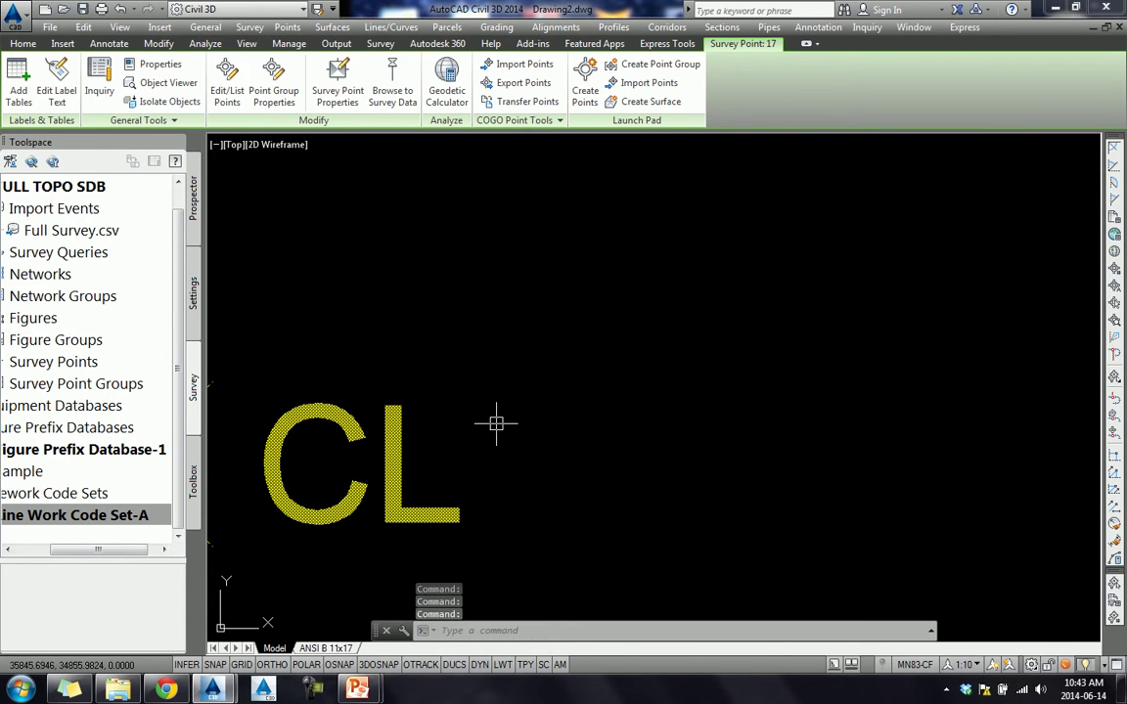
{"action": "scroll", "coordinate": [496, 424], "scroll_direction": "down", "scroll_amount": 10}
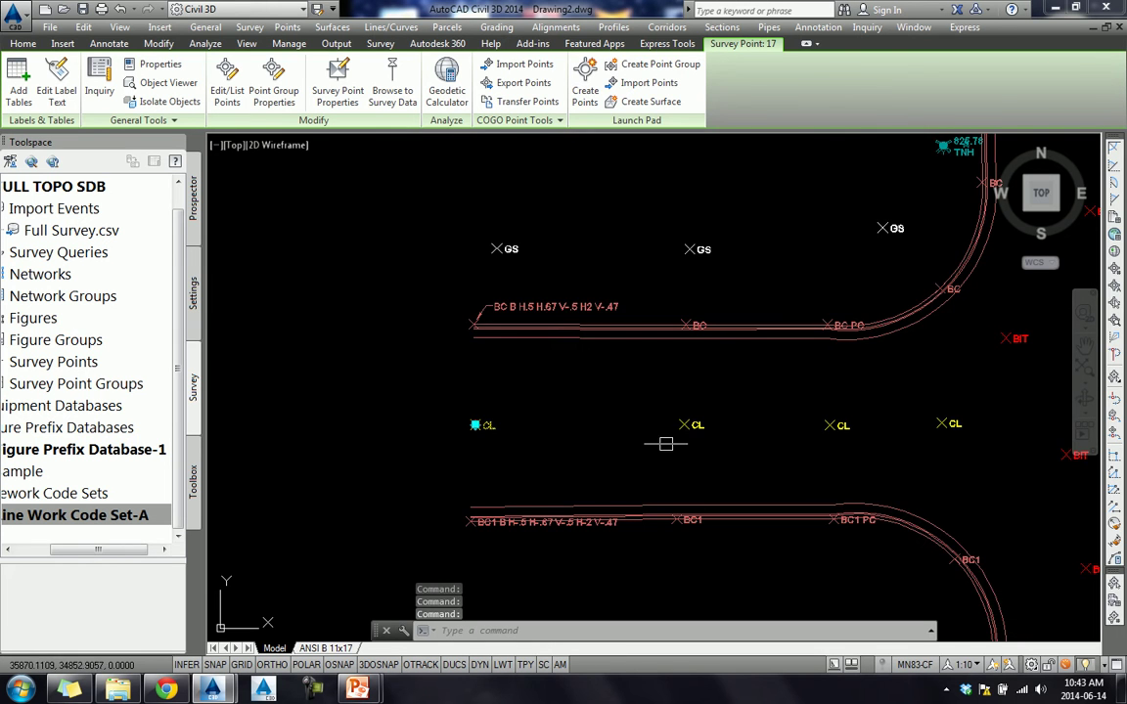
{"action": "scroll", "coordinate": [479, 427], "scroll_direction": "up", "scroll_amount": 10}
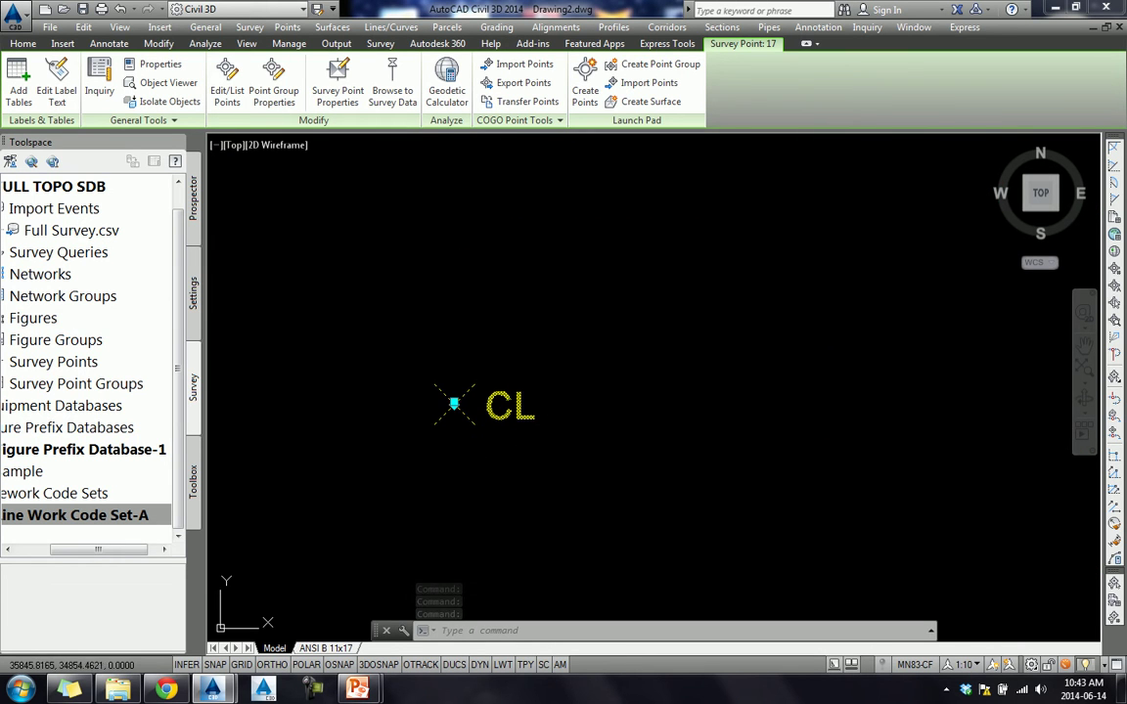
- Change survey point 20's description to 'CL B' in Survey Point Properties
{"action": "scroll", "coordinate": [549, 426], "scroll_direction": "down", "scroll_amount": 10}
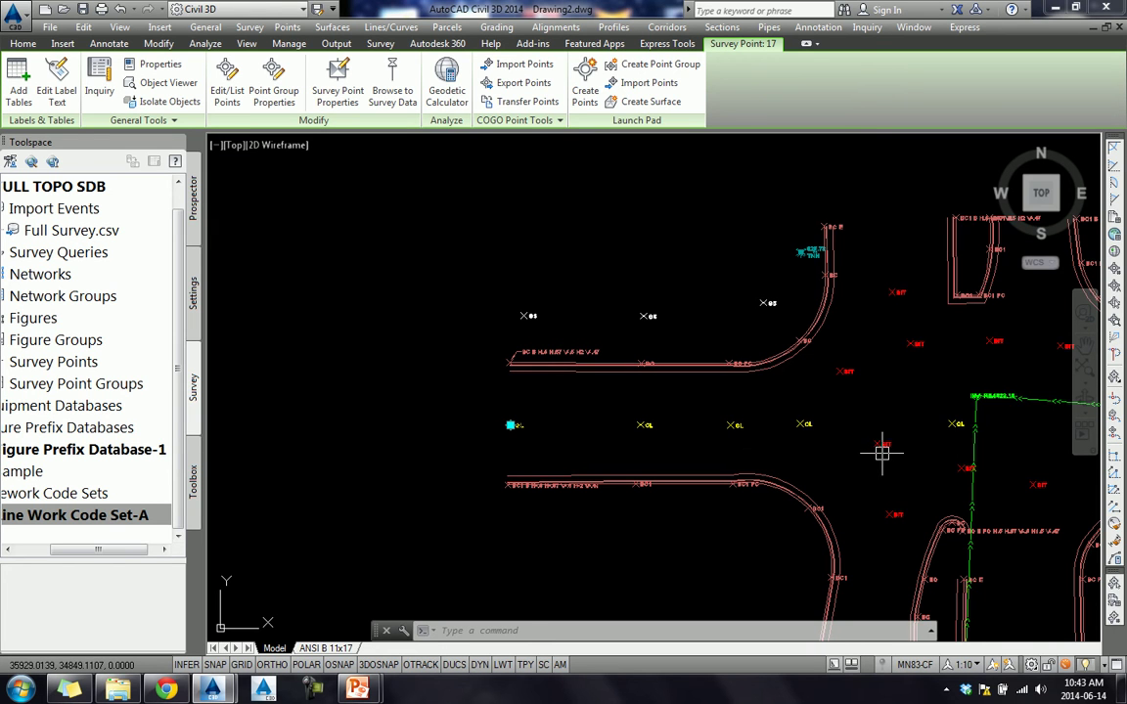
{"action": "scroll", "coordinate": [515, 427], "scroll_direction": "up", "scroll_amount": 5}
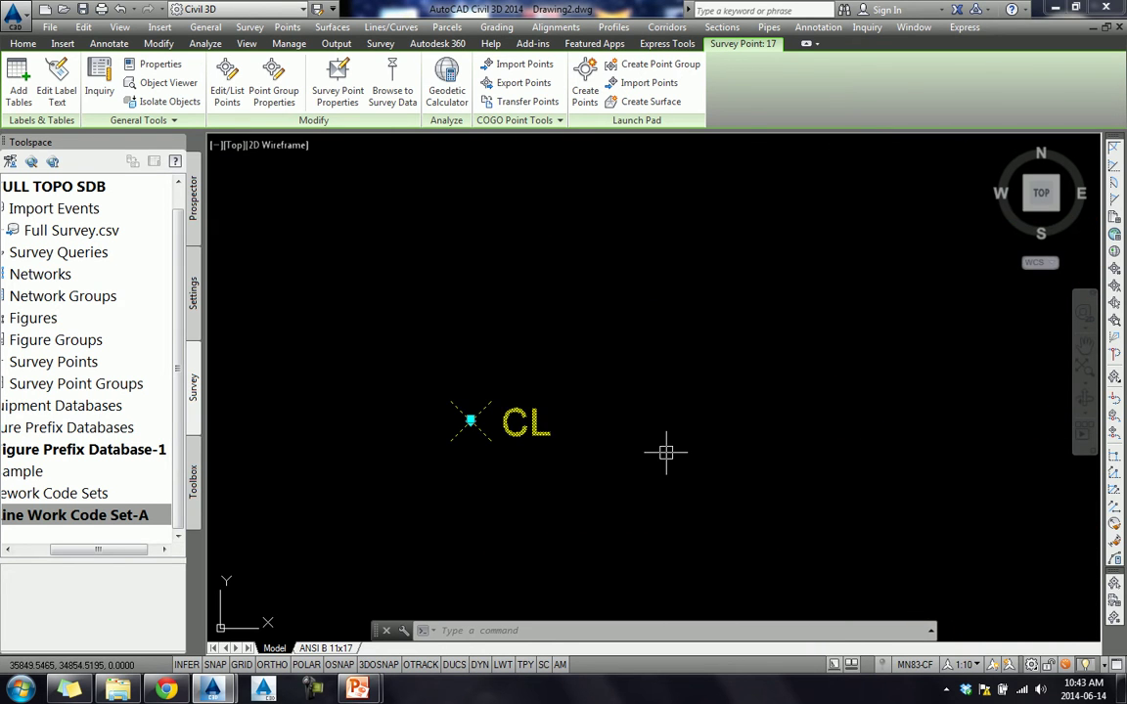
{"action": "scroll", "coordinate": [591, 428], "scroll_direction": "down", "scroll_amount": 3}
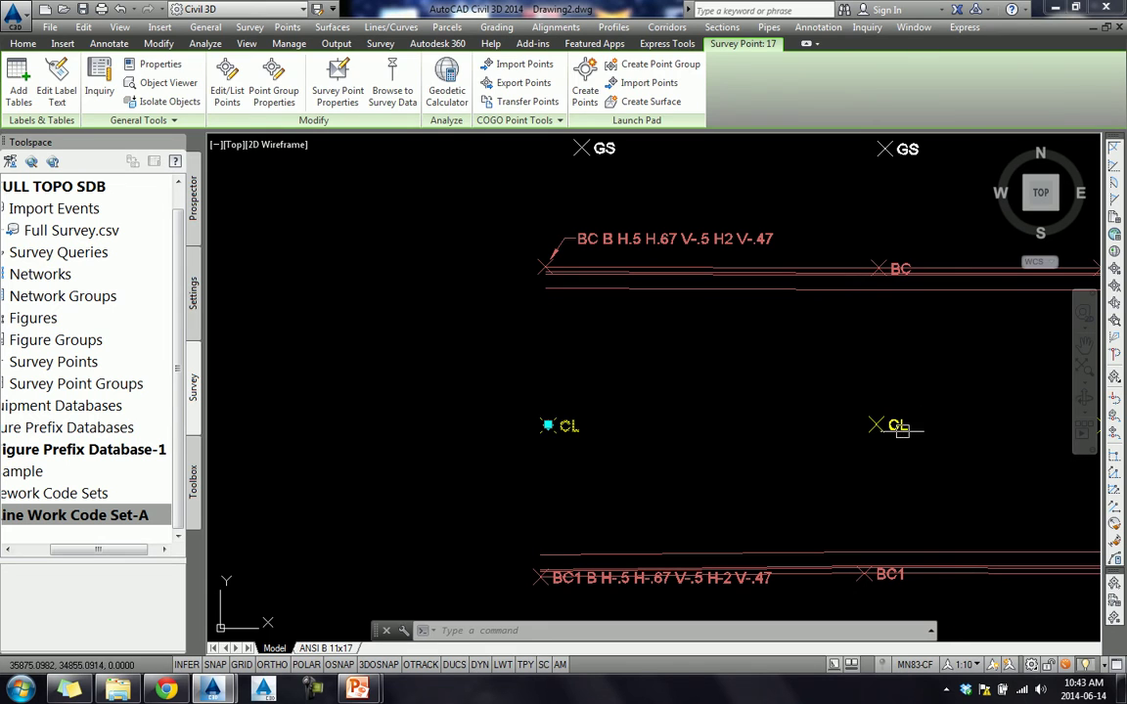
{"action": "key", "text": "Escape"}
{"action": "left_click", "coordinate": [880, 428]}
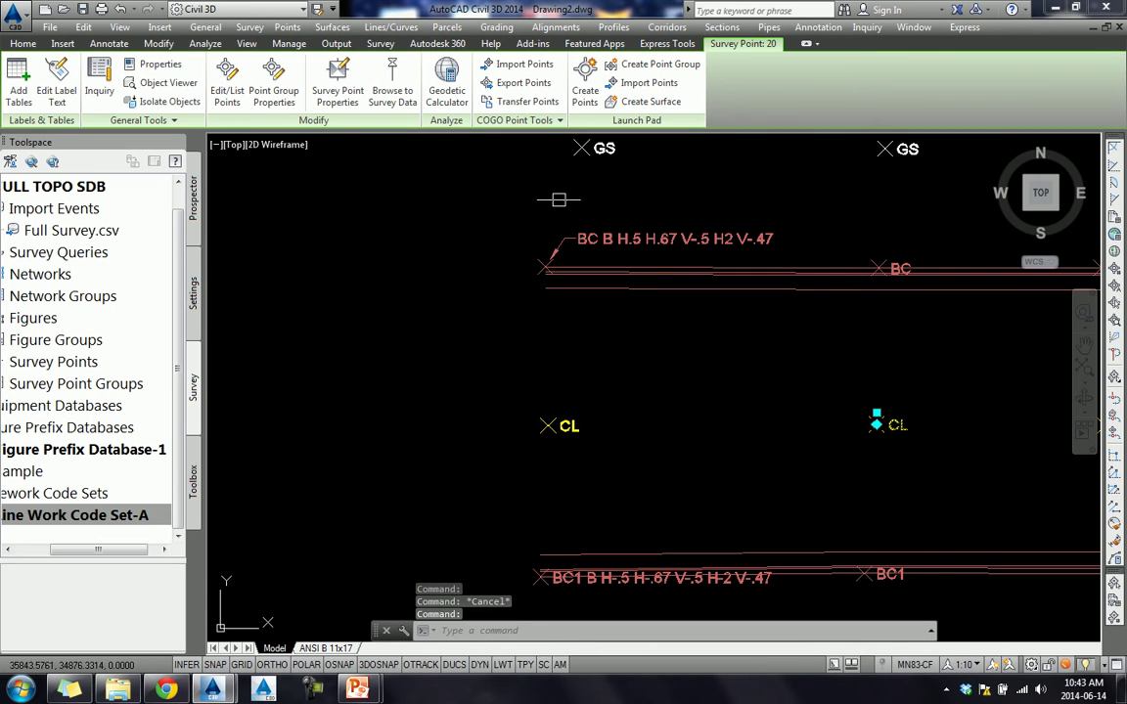
{"action": "left_click", "coordinate": [340, 80]}
{"action": "left_click", "coordinate": [352, 374]}
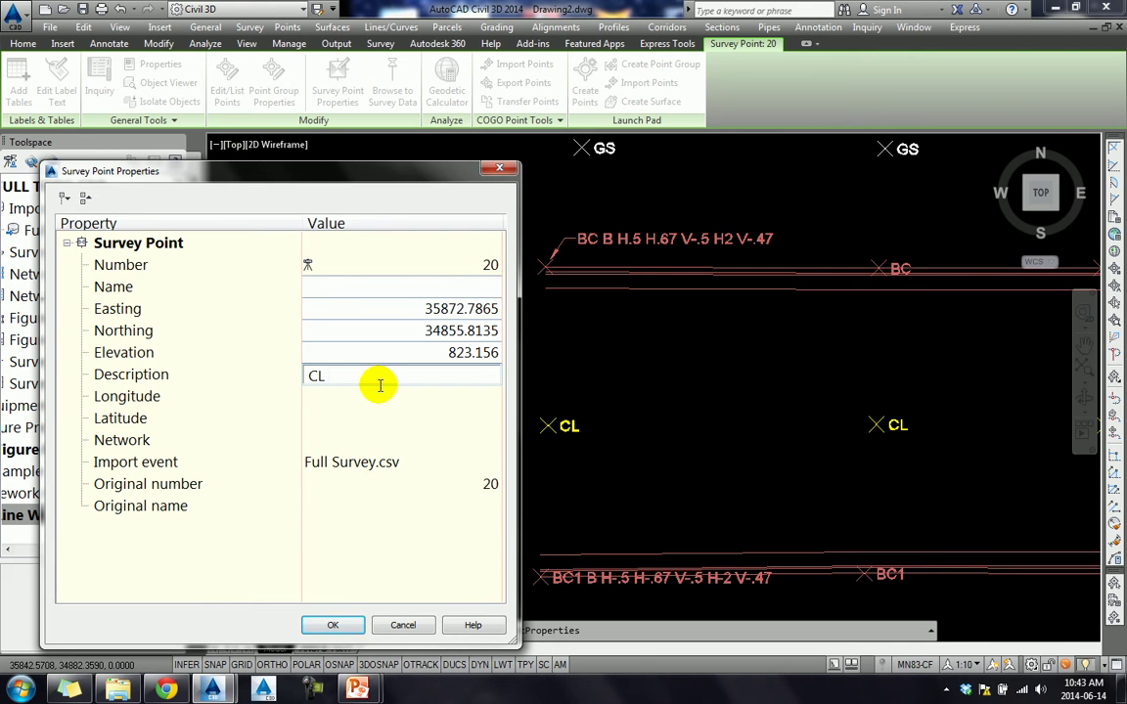
{"action": "type", "text": "b"}
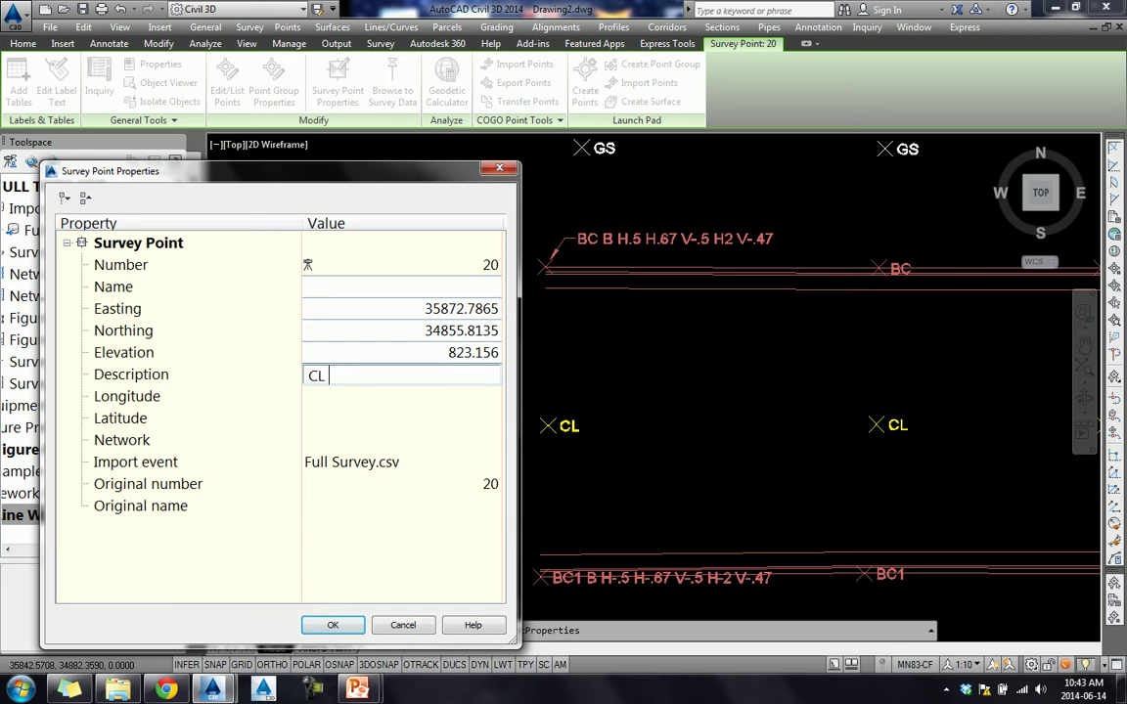
{"action": "left_click", "coordinate": [332, 624]}
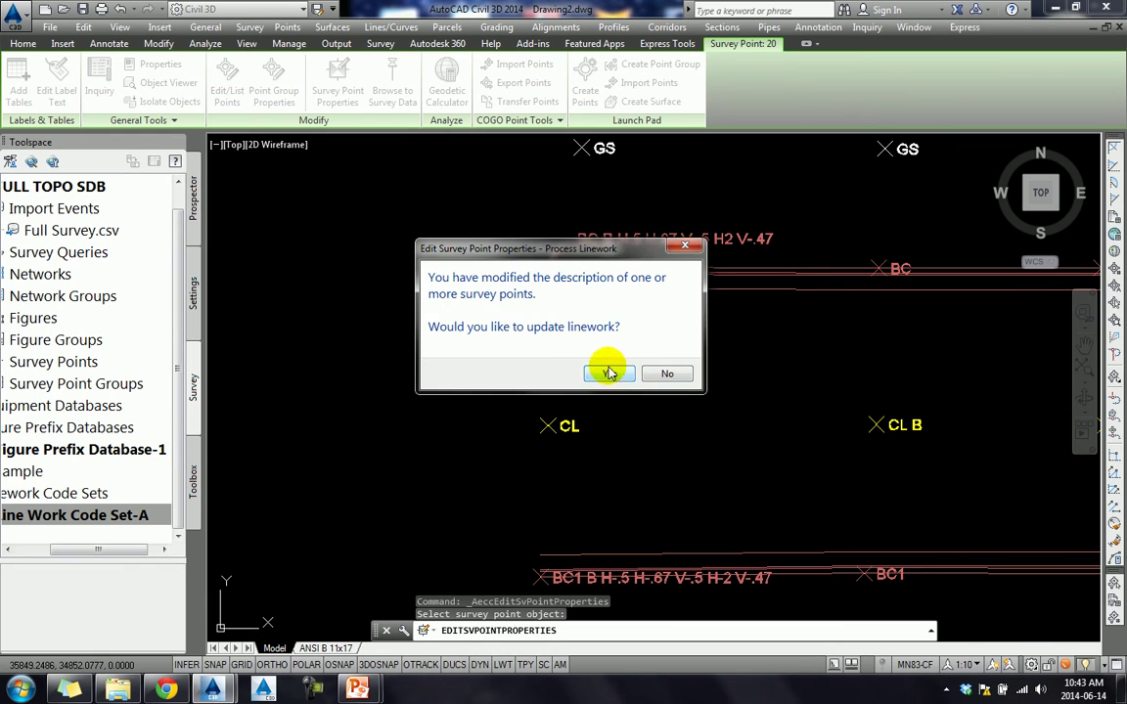
- Reprocess the linework so the dashed centreline figure starts at point 20
{"action": "left_click", "coordinate": [607, 373]}
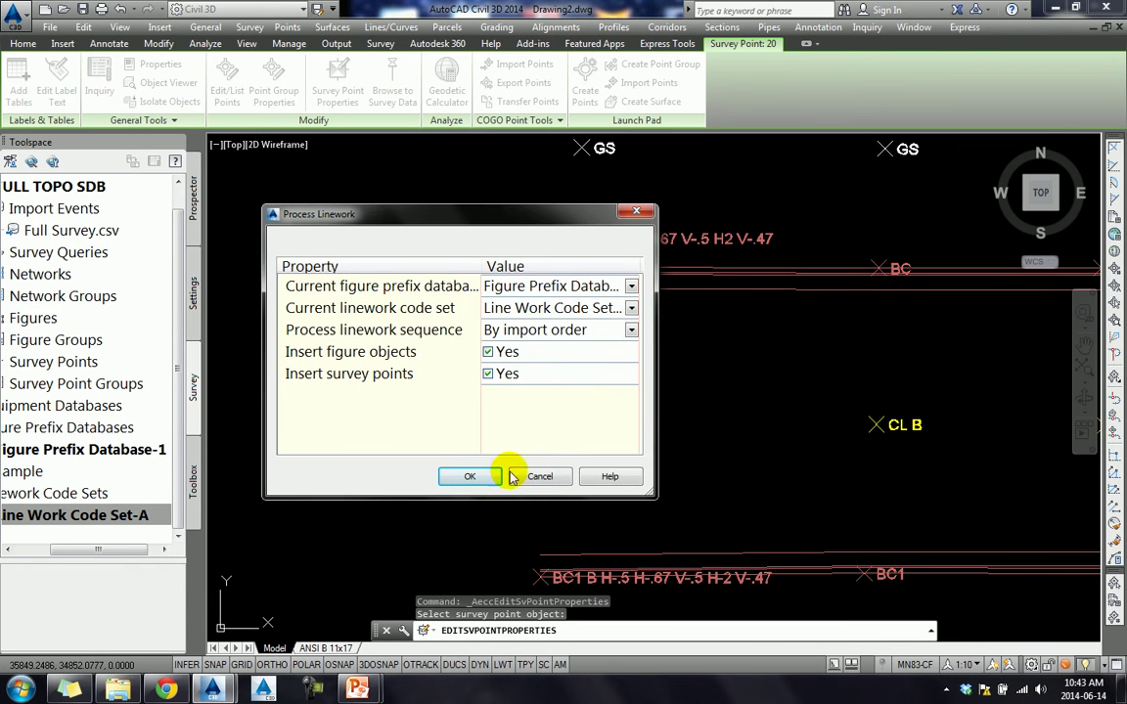
{"action": "left_click", "coordinate": [468, 476]}
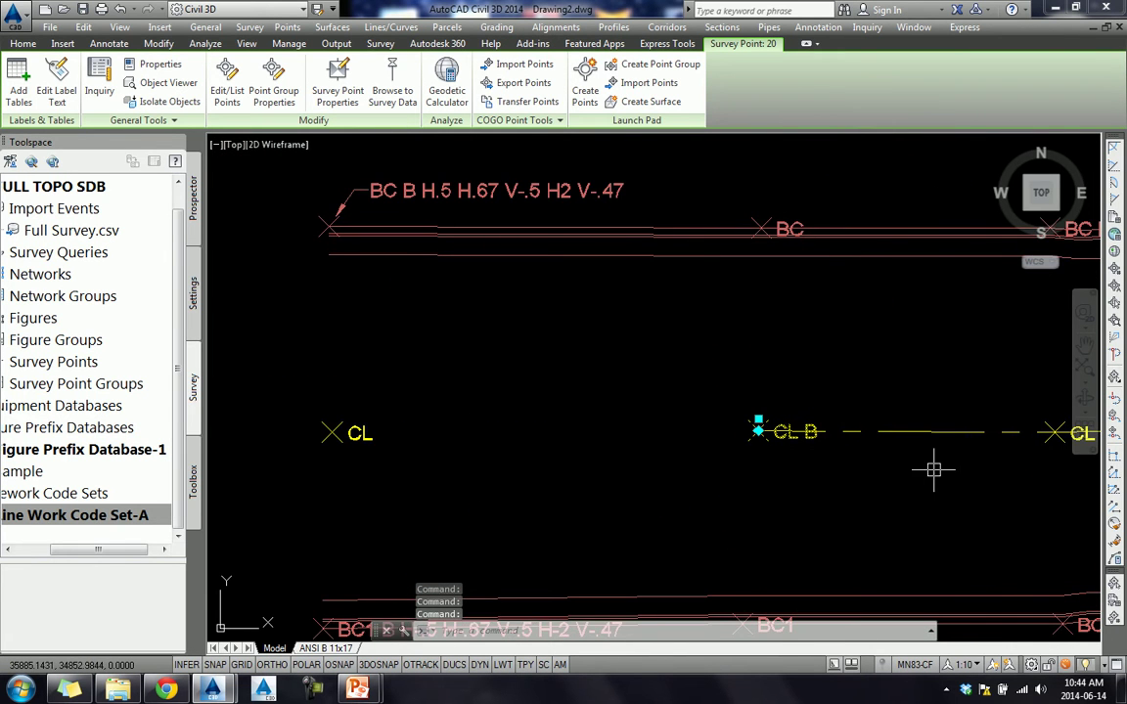
{"action": "middle_click_drag", "start_coordinate": [968, 490], "coordinate": [754, 485]}
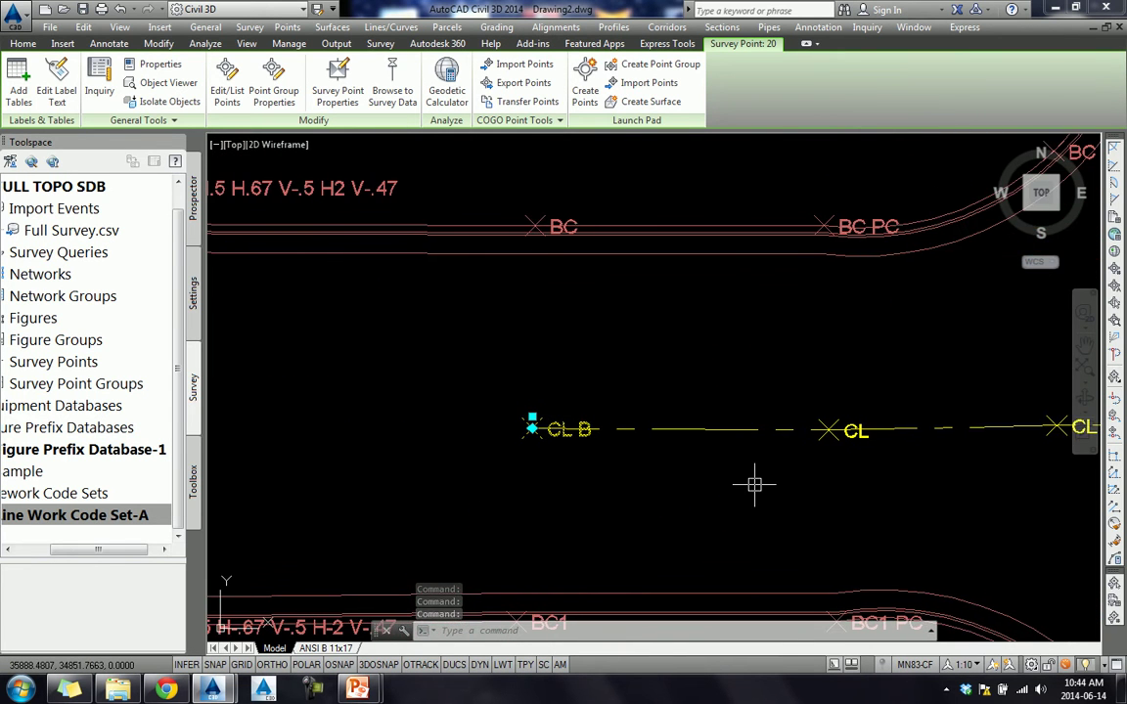
{"action": "scroll", "coordinate": [669, 453], "scroll_direction": "down", "scroll_amount": 3}
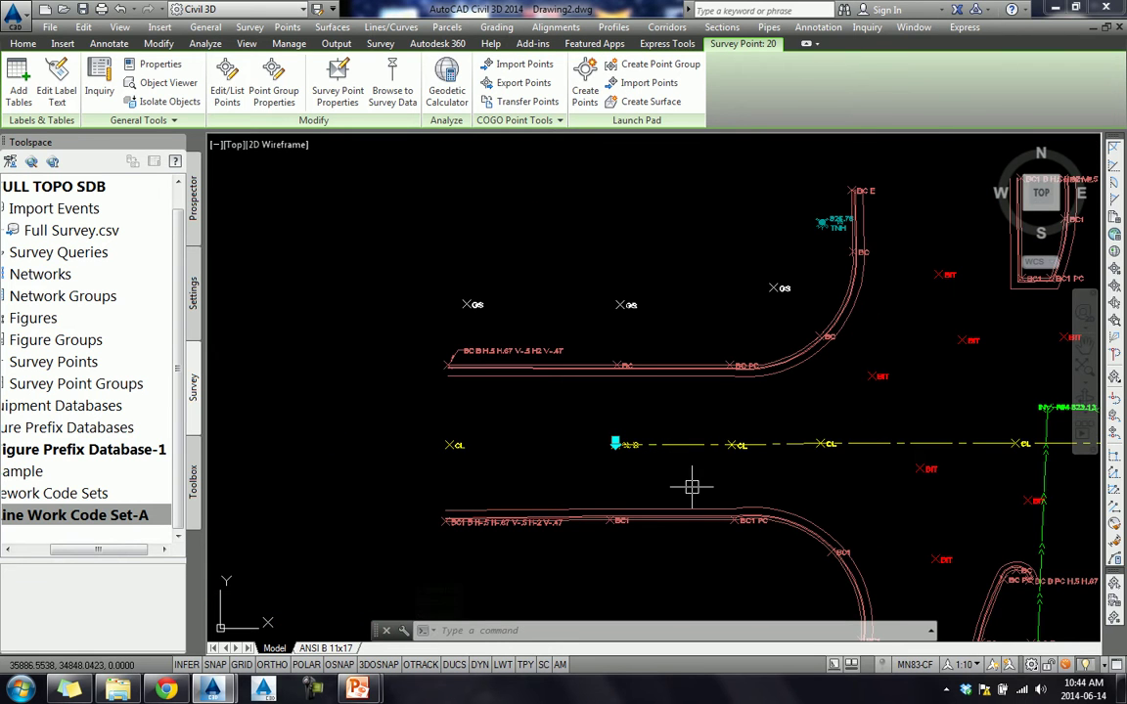
{"action": "key", "text": "Escape"}
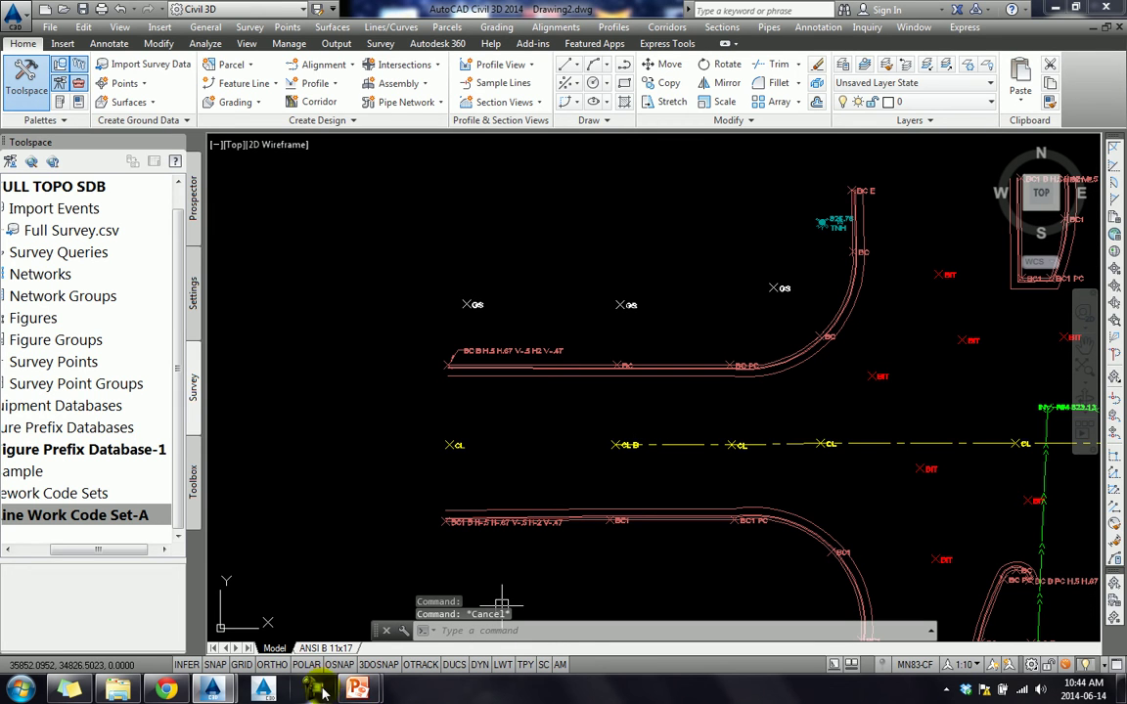
- Bring up the screen recorder's controls from the notification area
{"action": "left_click", "coordinate": [946, 691]}
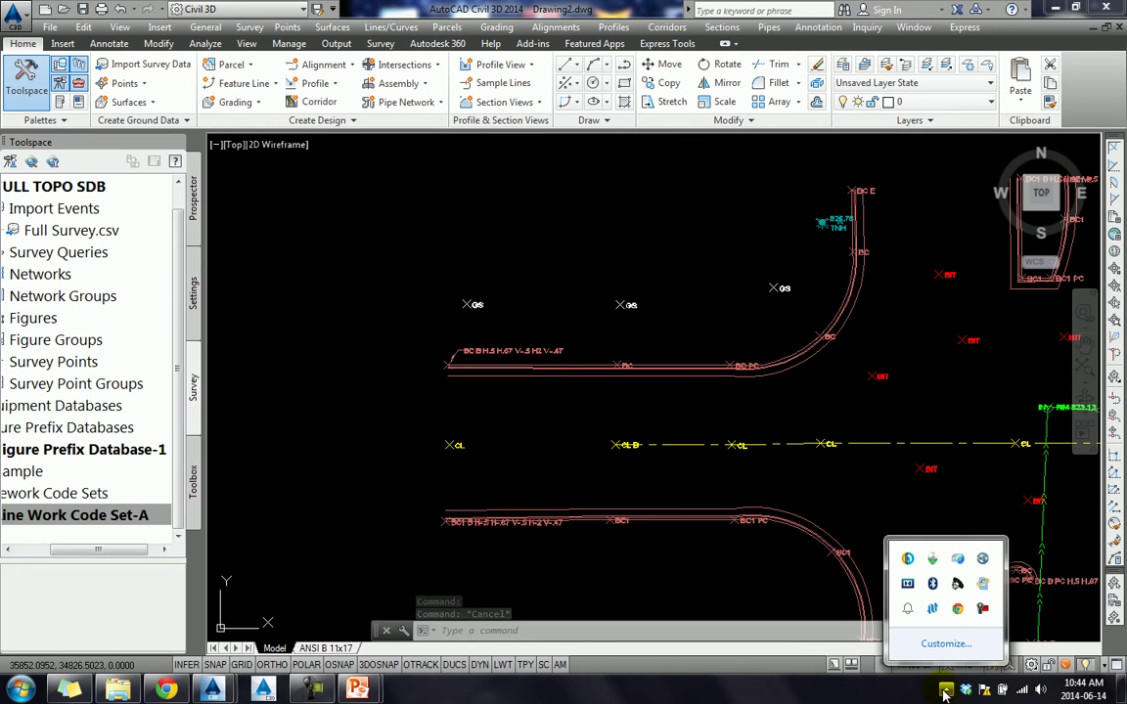
{"action": "left_click", "coordinate": [983, 611]}
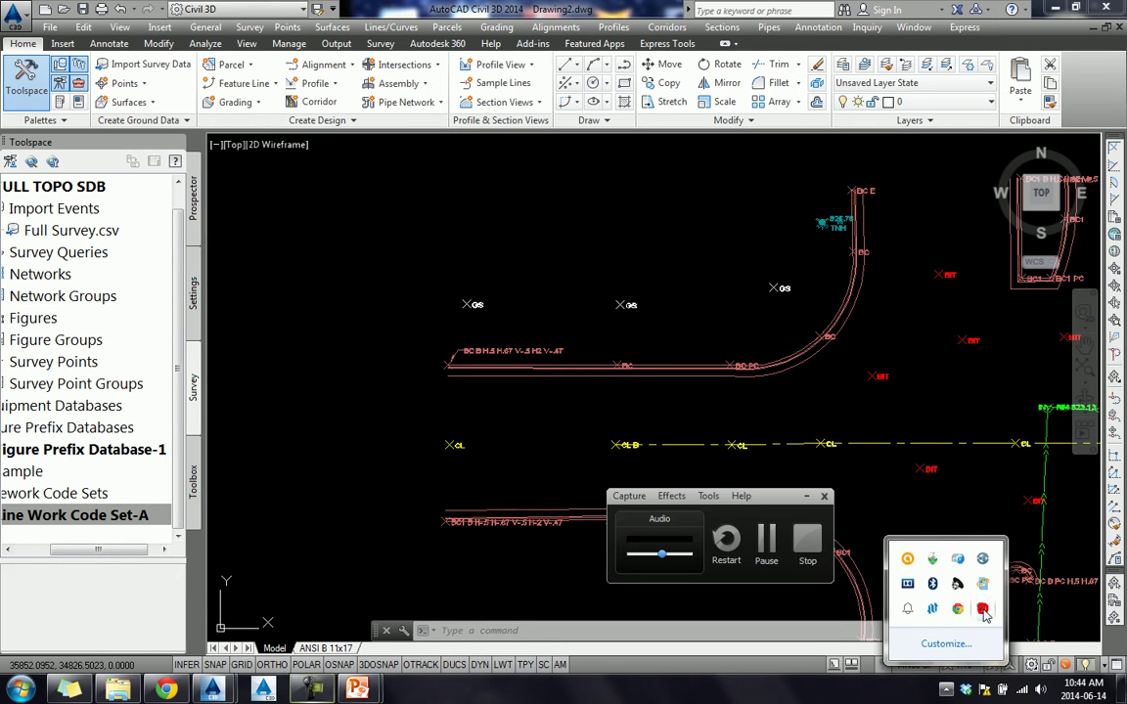
{"action": "left_click", "coordinate": [768, 630]}
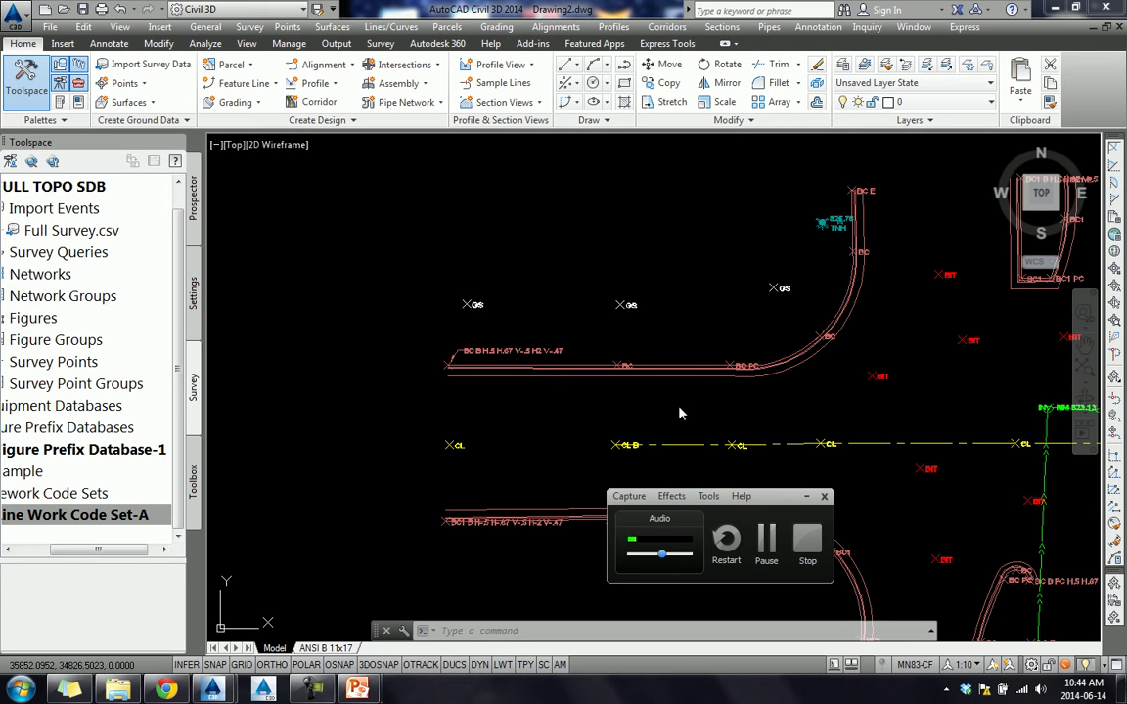
- Pan the drawing to bring the lower curb lines and parking island curbs into view
{"action": "middle_click_drag", "start_coordinate": [667, 414], "coordinate": [464, 308]}
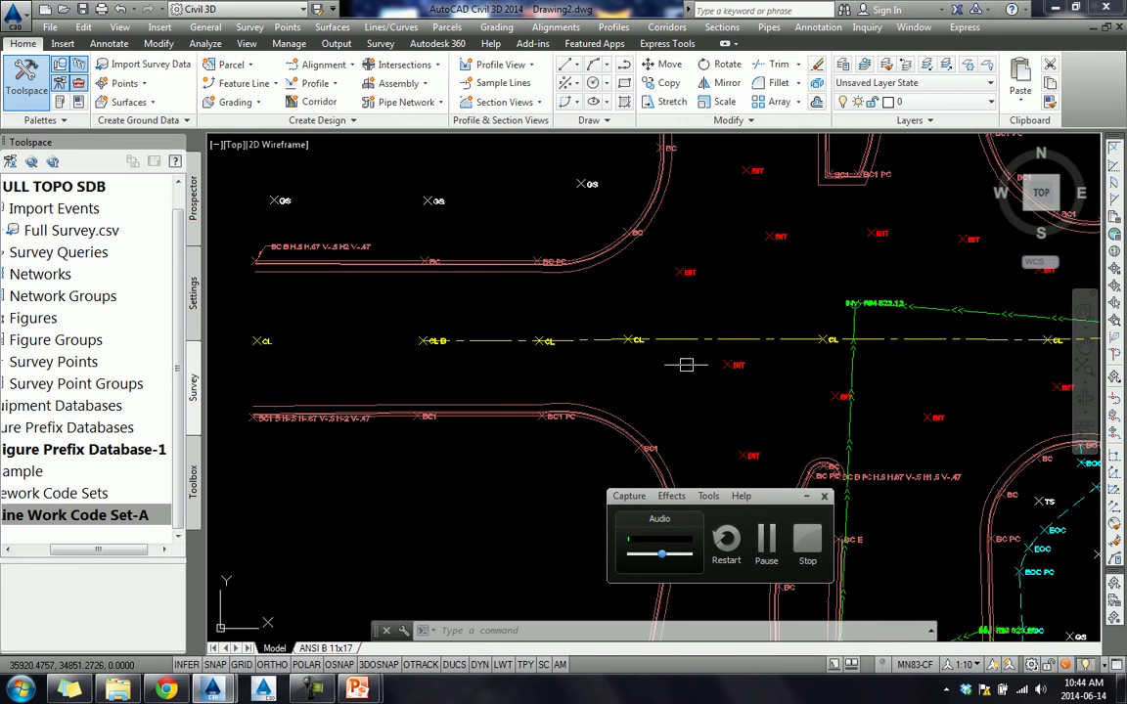
{"action": "middle_click_drag", "start_coordinate": [805, 407], "coordinate": [539, 297]}
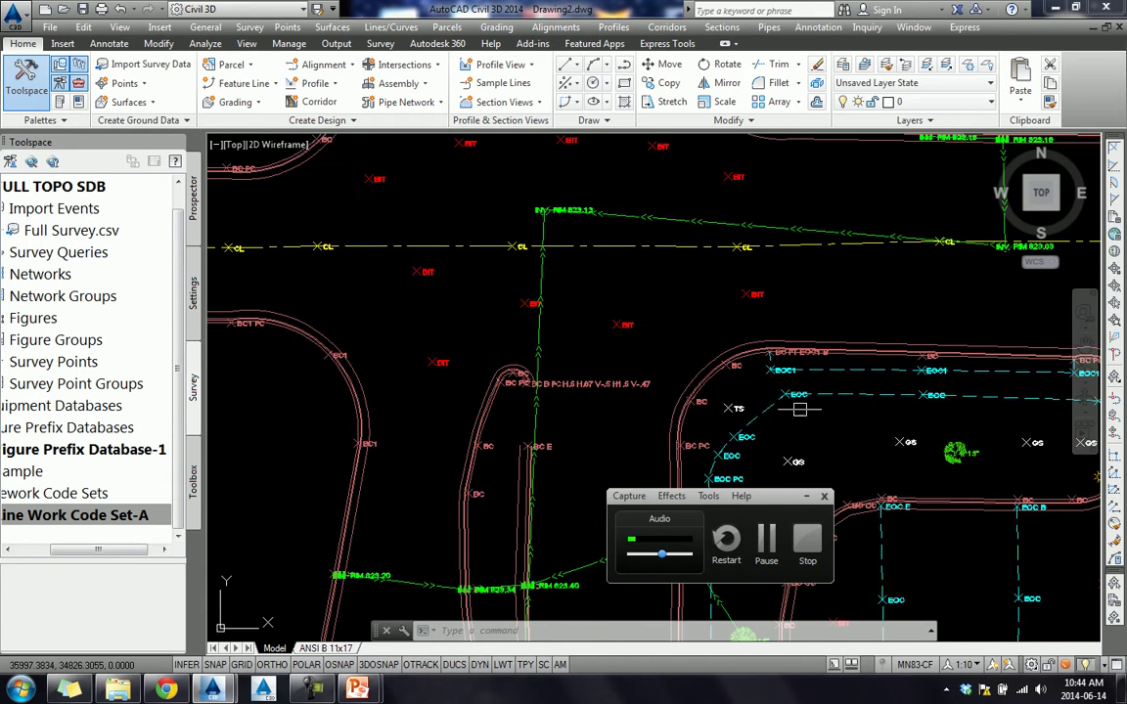
{"action": "middle_click_drag", "start_coordinate": [720, 368], "coordinate": [624, 271]}
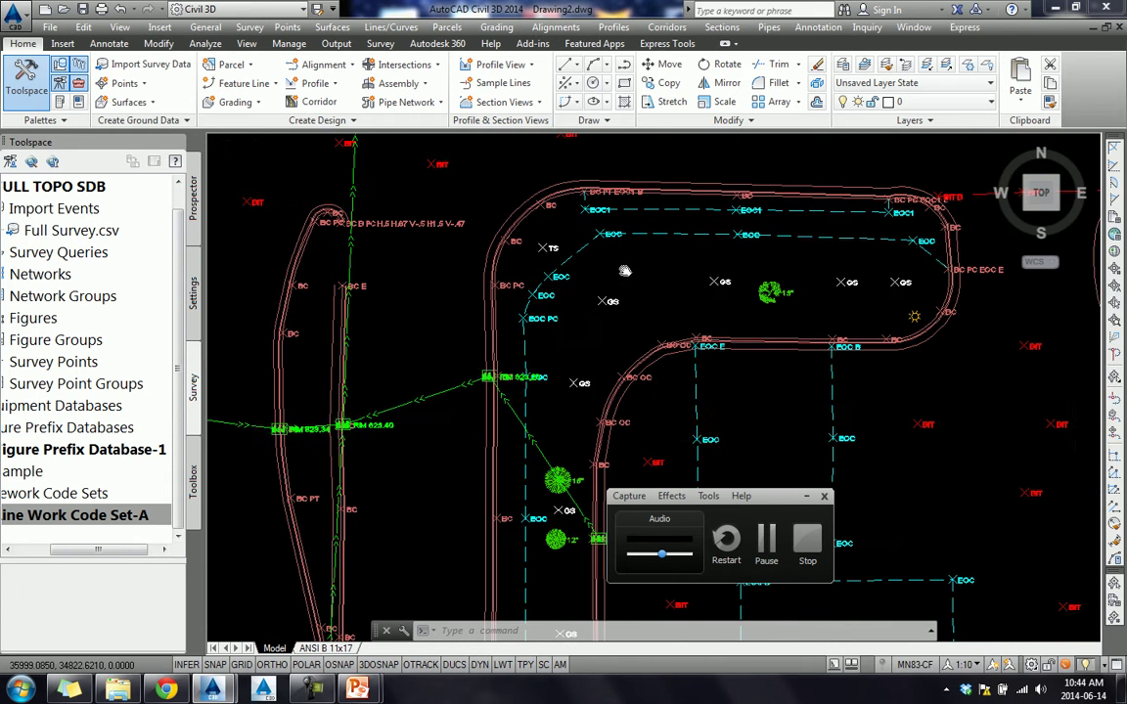
- Minimize the recording controls and zoom out to show the whole site layout
{"action": "left_click", "coordinate": [805, 497]}
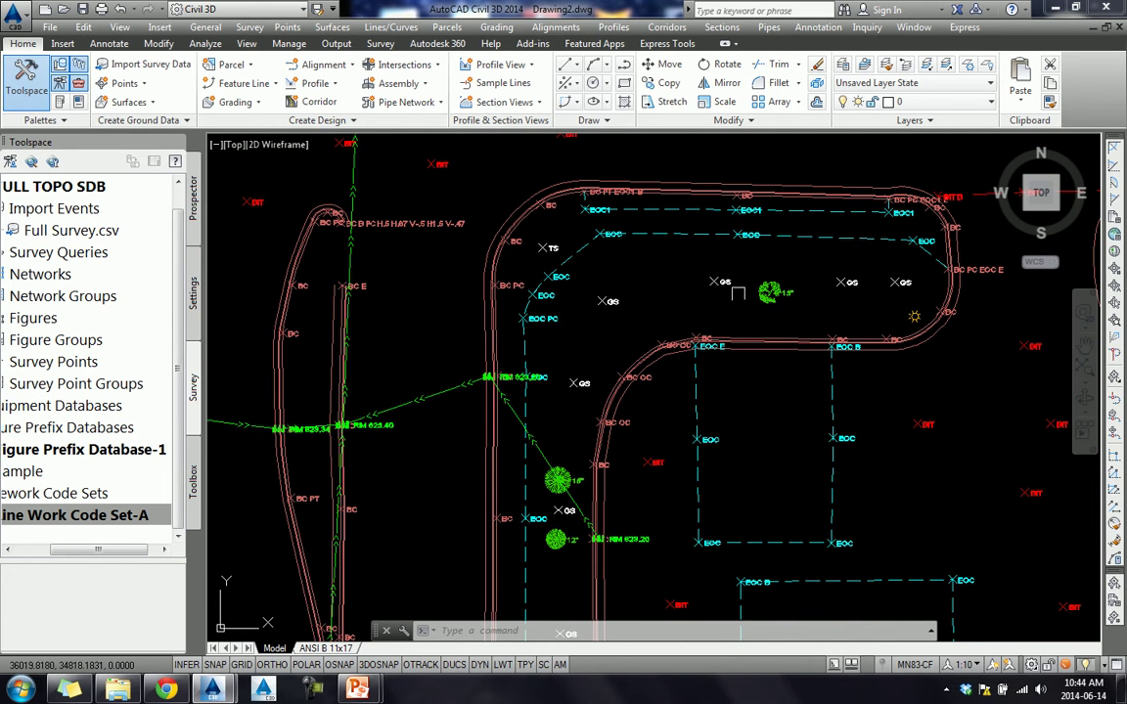
{"action": "scroll", "coordinate": [661, 249], "scroll_direction": "down", "scroll_amount": 4}
{"action": "scroll", "coordinate": [484, 397], "scroll_direction": "down", "scroll_amount": 3}
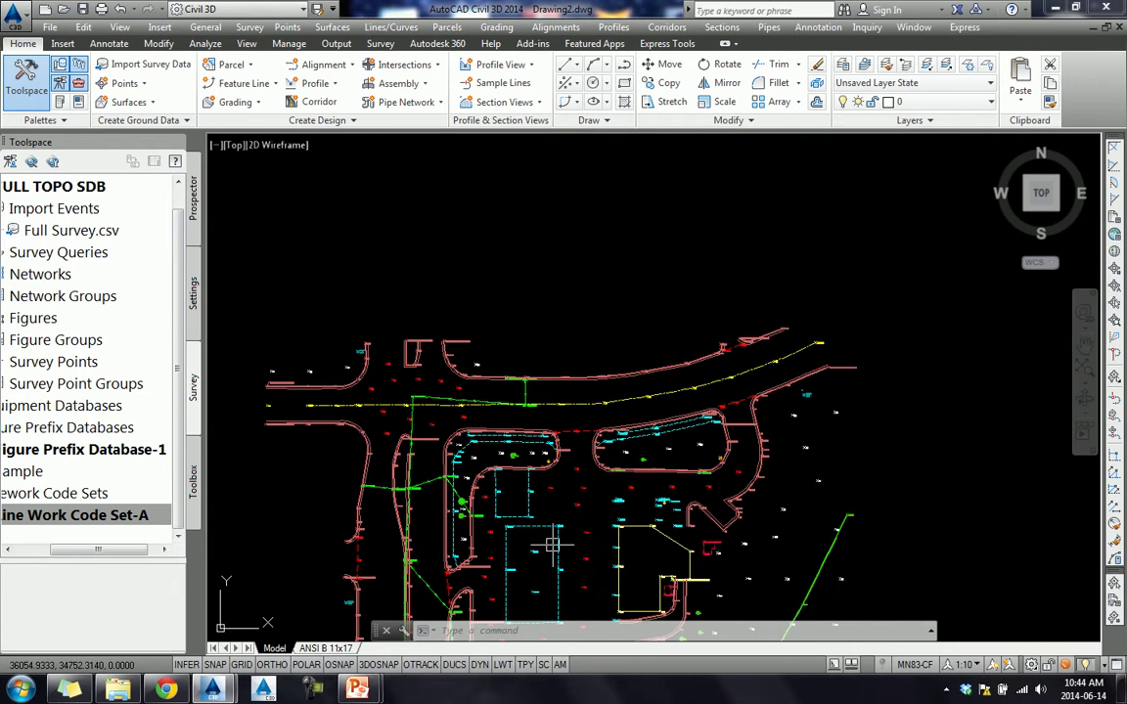
{"action": "middle_click_drag", "start_coordinate": [553, 545], "coordinate": [604, 481]}
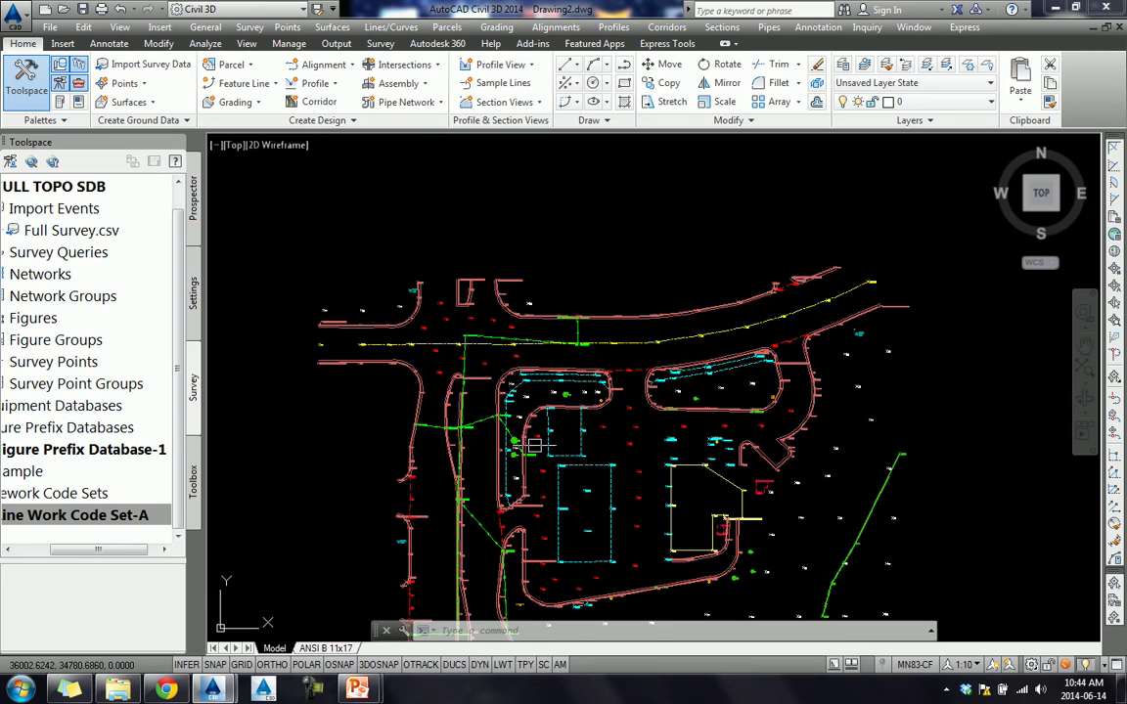
- Zoom in close to the curb corner labels near the EOC1 line
{"action": "scroll", "coordinate": [516, 372], "scroll_direction": "up", "scroll_amount": 3}
{"action": "scroll", "coordinate": [537, 342], "scroll_direction": "up", "scroll_amount": 3}
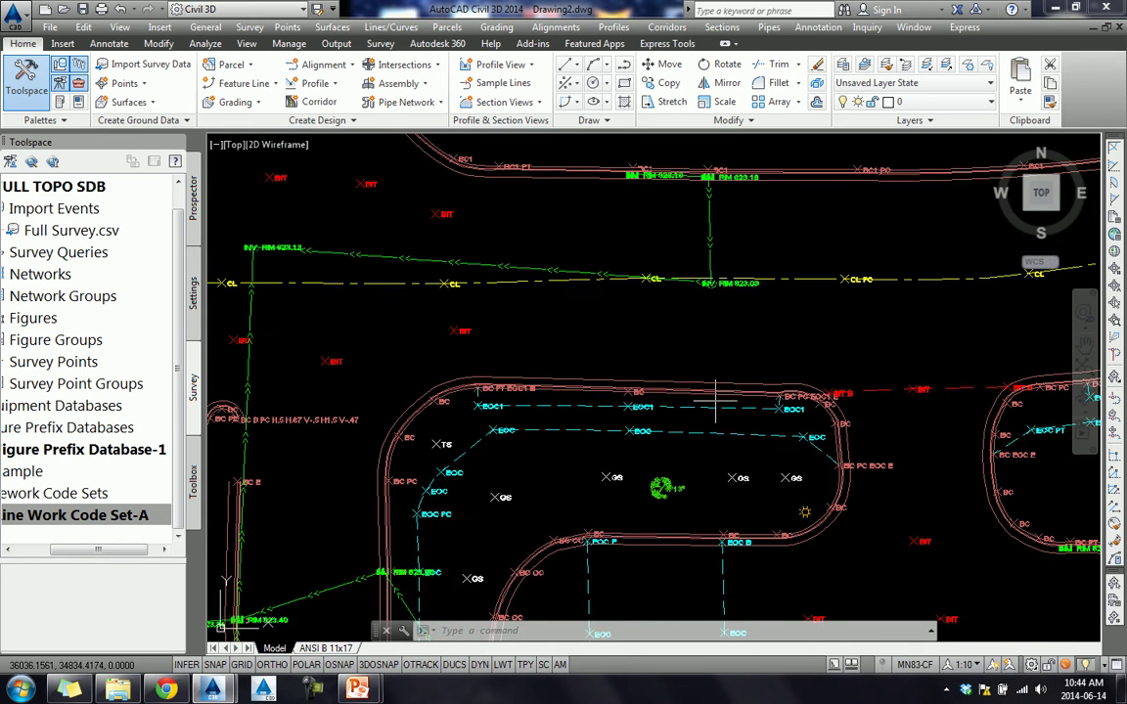
{"action": "scroll", "coordinate": [784, 392], "scroll_direction": "up", "scroll_amount": 3}
{"action": "scroll", "coordinate": [784, 392], "scroll_direction": "up", "scroll_amount": 3}
{"action": "middle_click_drag", "start_coordinate": [779, 396], "coordinate": [572, 415]}
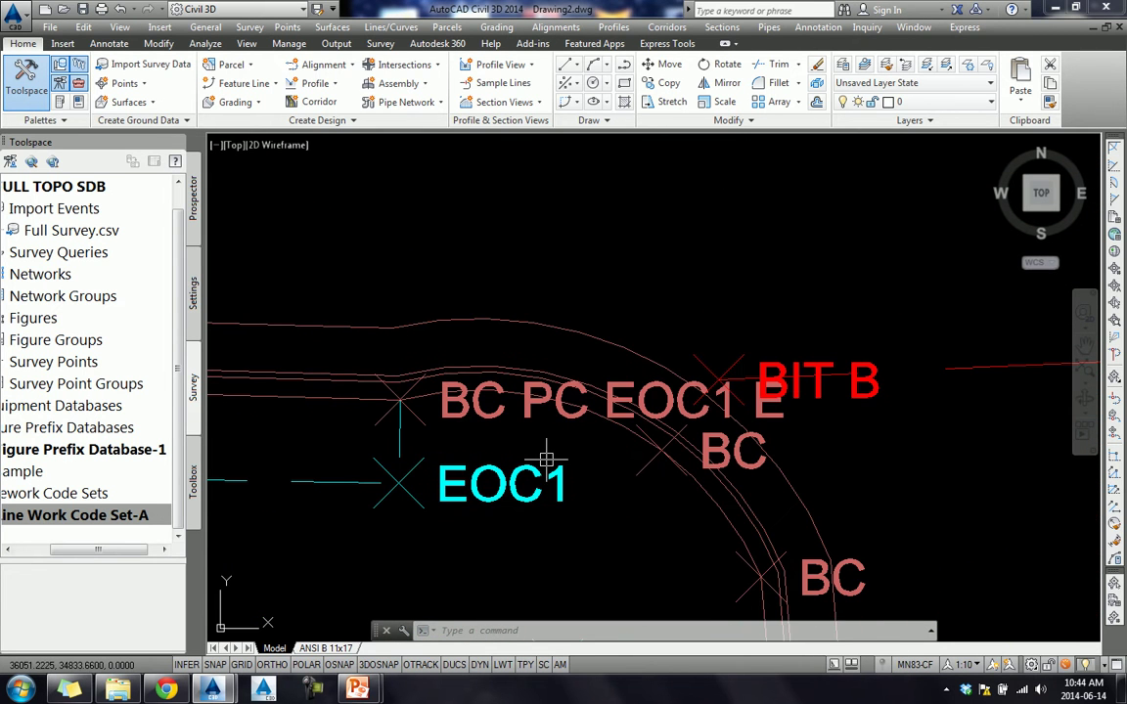
{"action": "middle_click_drag", "start_coordinate": [460, 443], "coordinate": [589, 435]}
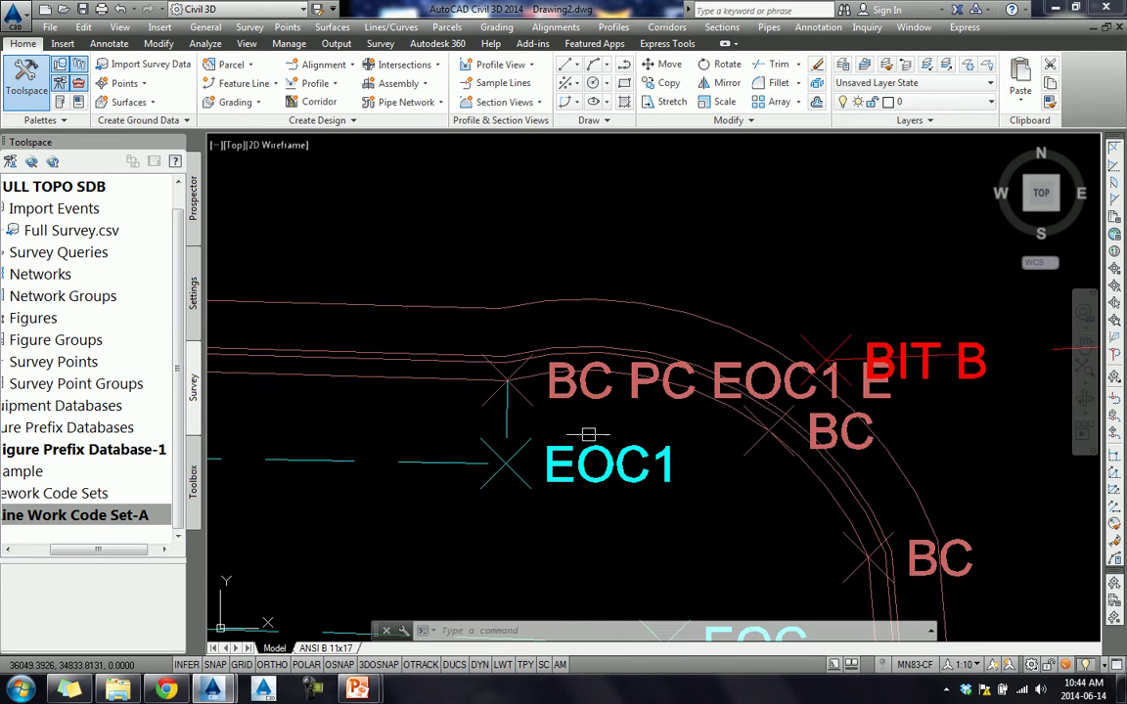
{"action": "scroll", "coordinate": [589, 435], "scroll_direction": "down", "scroll_amount": 4}
{"action": "scroll", "coordinate": [572, 442], "scroll_direction": "up", "scroll_amount": 2}
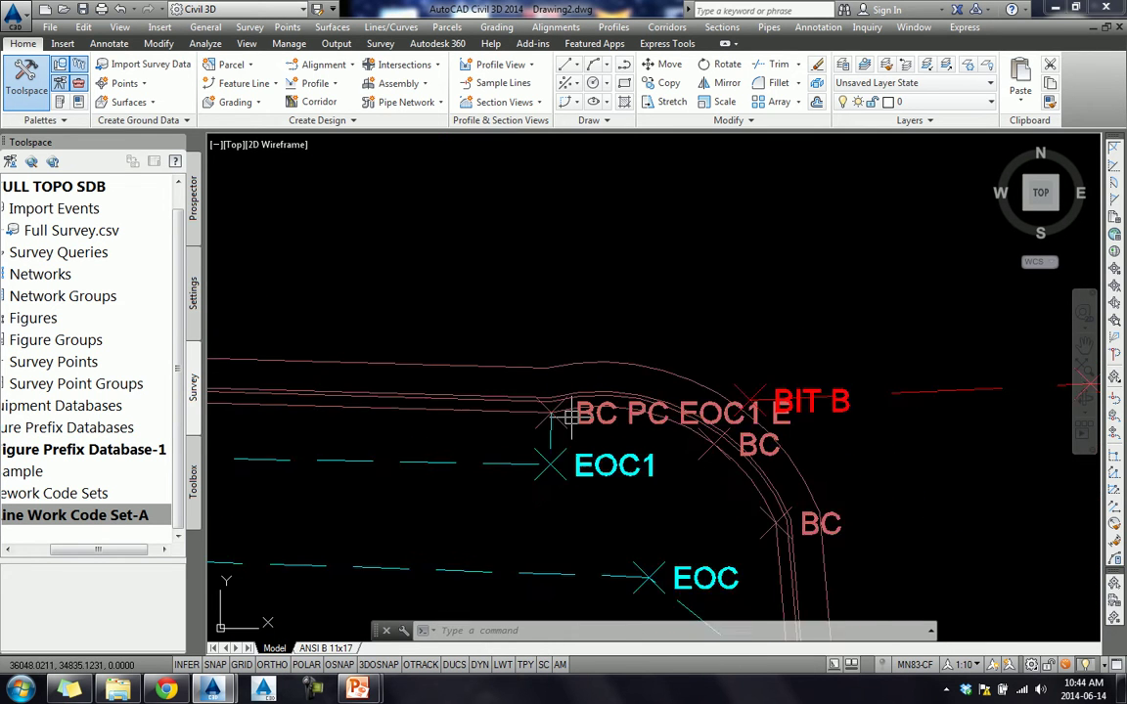
{"action": "scroll", "coordinate": [534, 427], "scroll_direction": "up", "scroll_amount": 1}
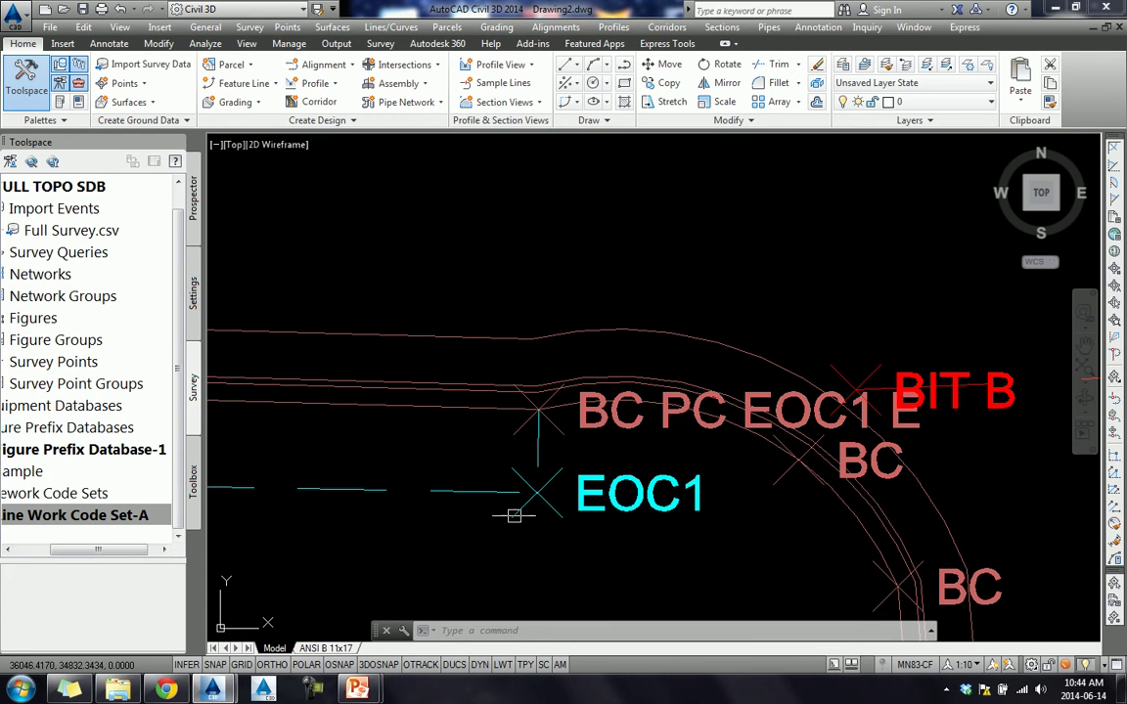
- Move the BC PC EOC1 E label above the curb lines with a leader, then zoom out
{"action": "left_click", "coordinate": [914, 427]}
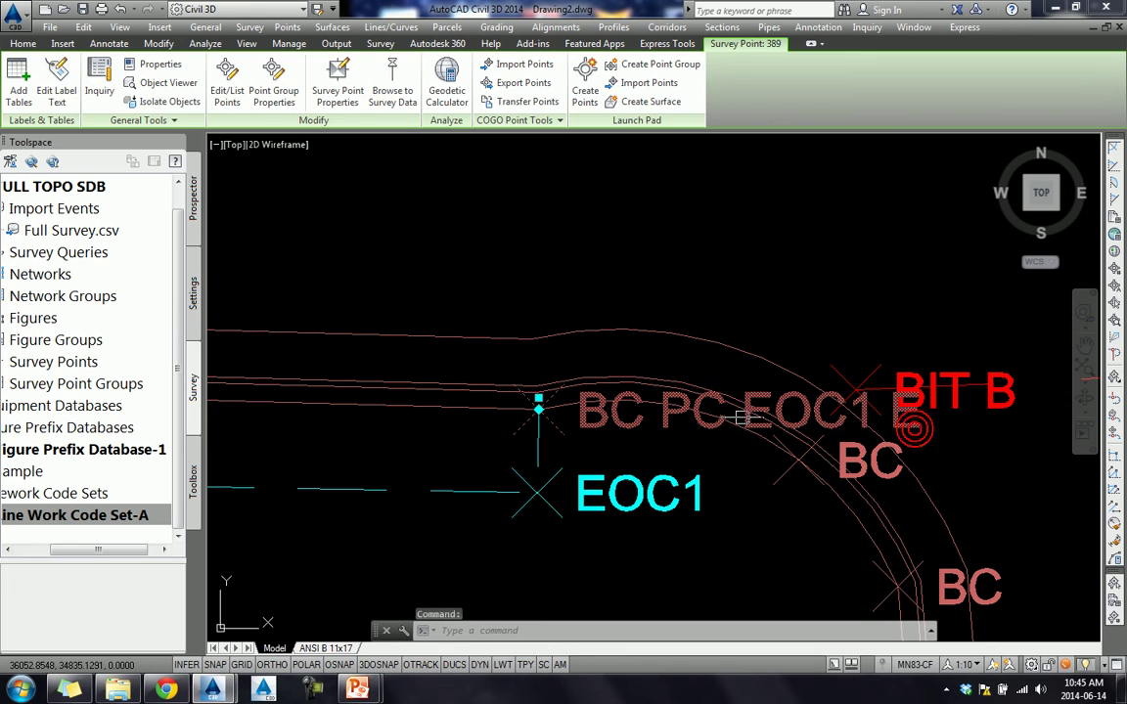
{"action": "left_click", "coordinate": [539, 398]}
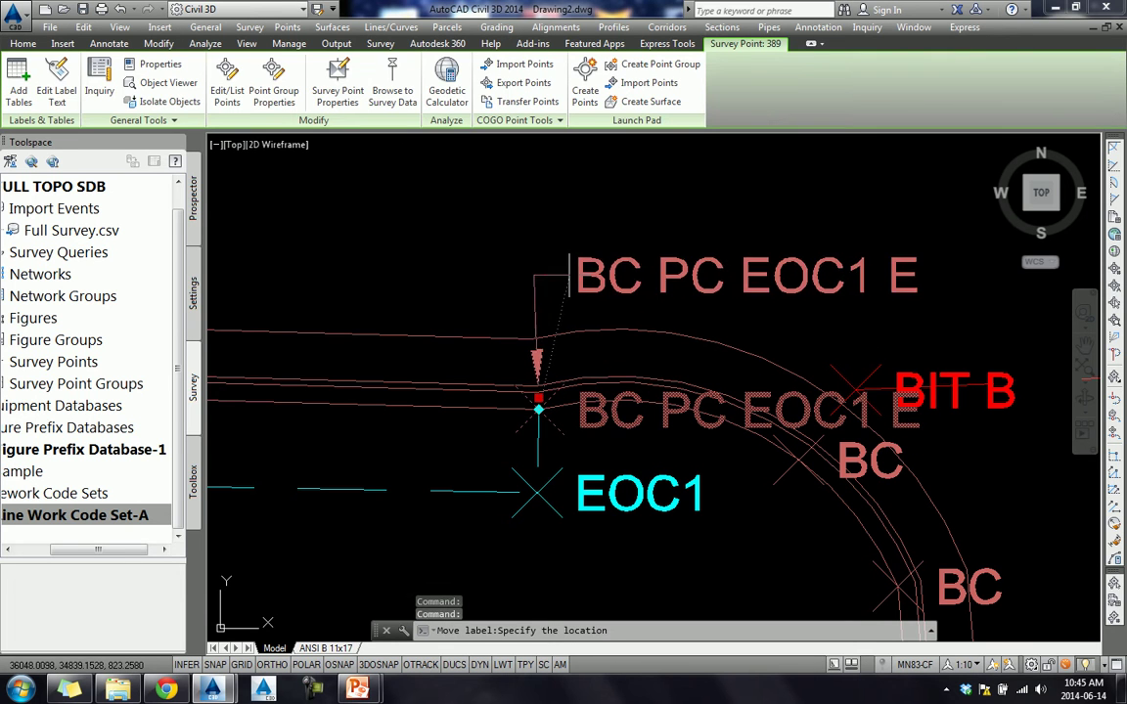
{"action": "left_click", "coordinate": [568, 272]}
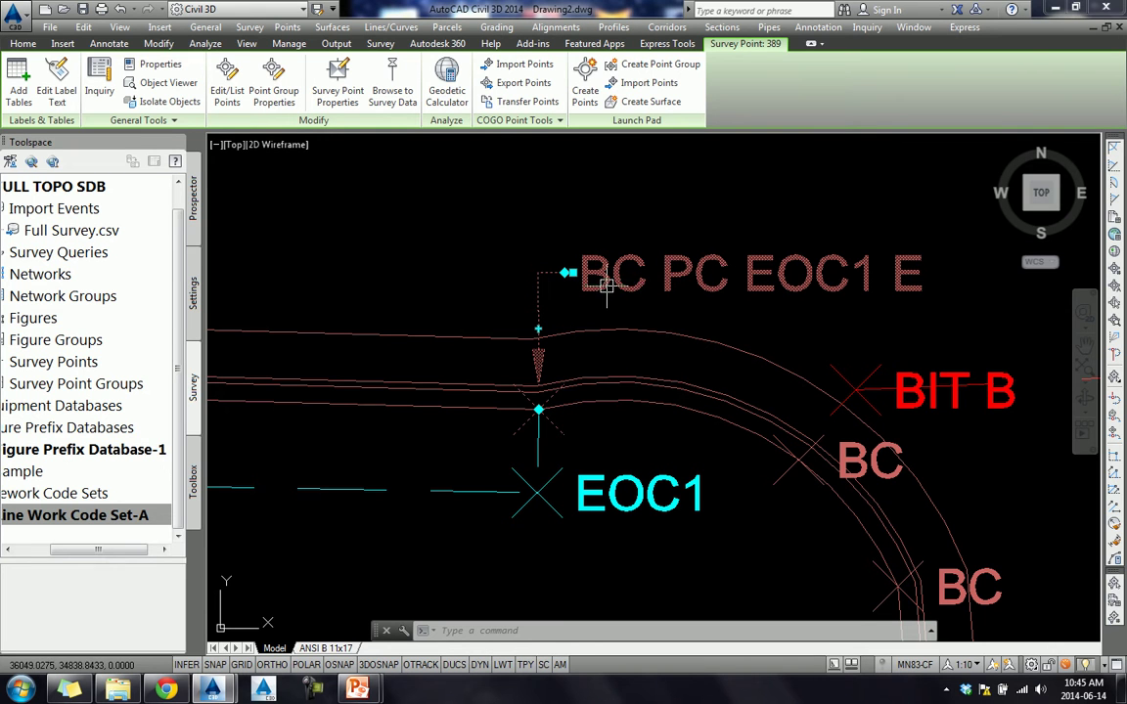
{"action": "scroll", "coordinate": [680, 331], "scroll_direction": "down", "scroll_amount": 2}
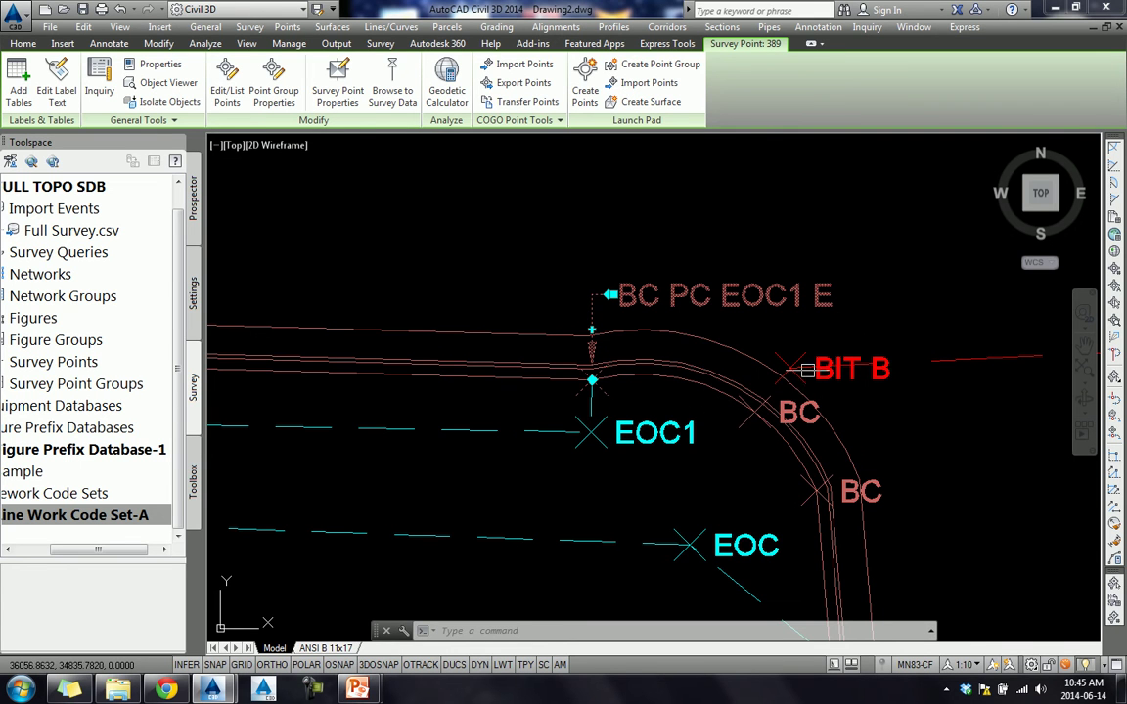
{"action": "scroll", "coordinate": [709, 332], "scroll_direction": "down", "scroll_amount": 3}
{"action": "scroll", "coordinate": [651, 303], "scroll_direction": "down", "scroll_amount": 3}
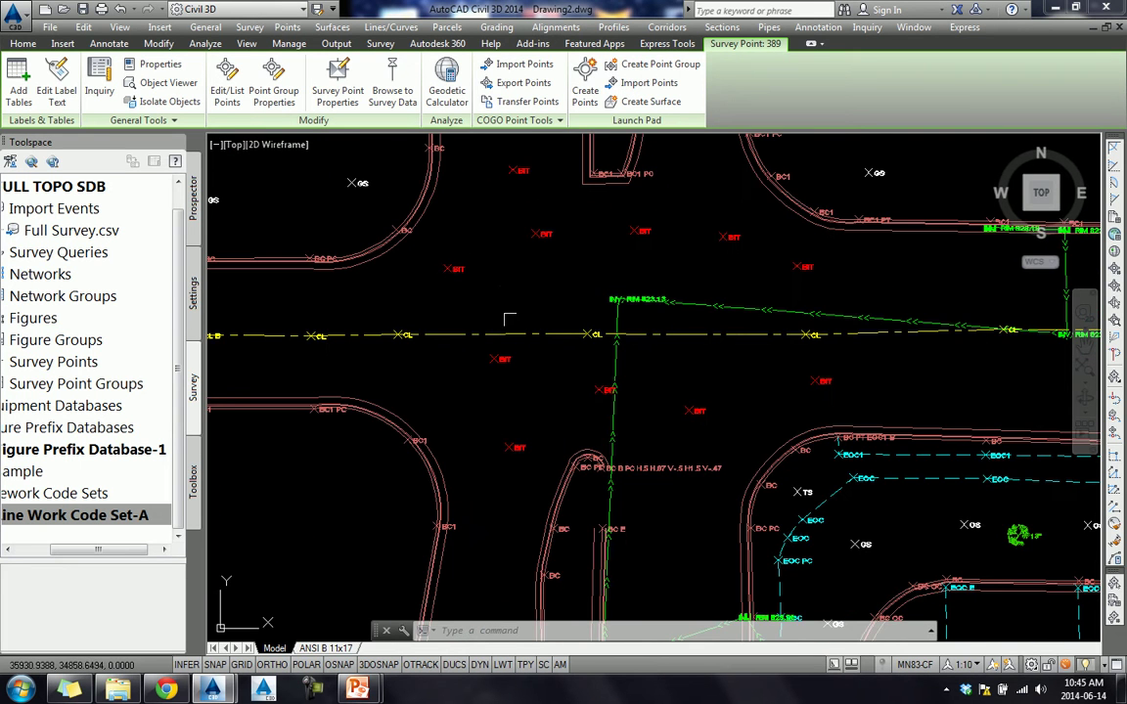
- Cancel the label move, run the P pan command, and zoom back toward the parking corner
{"action": "scroll", "coordinate": [503, 326], "scroll_direction": "up", "scroll_amount": 2}
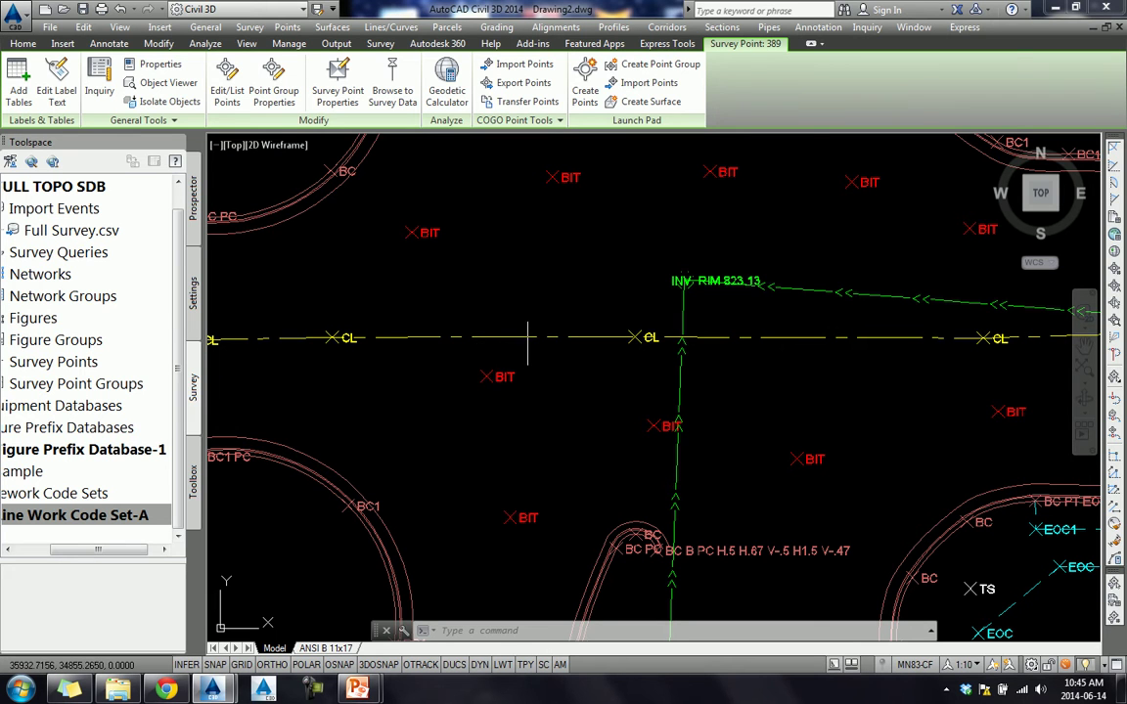
{"action": "key", "text": "Escape"}
{"action": "type", "text": "P"}
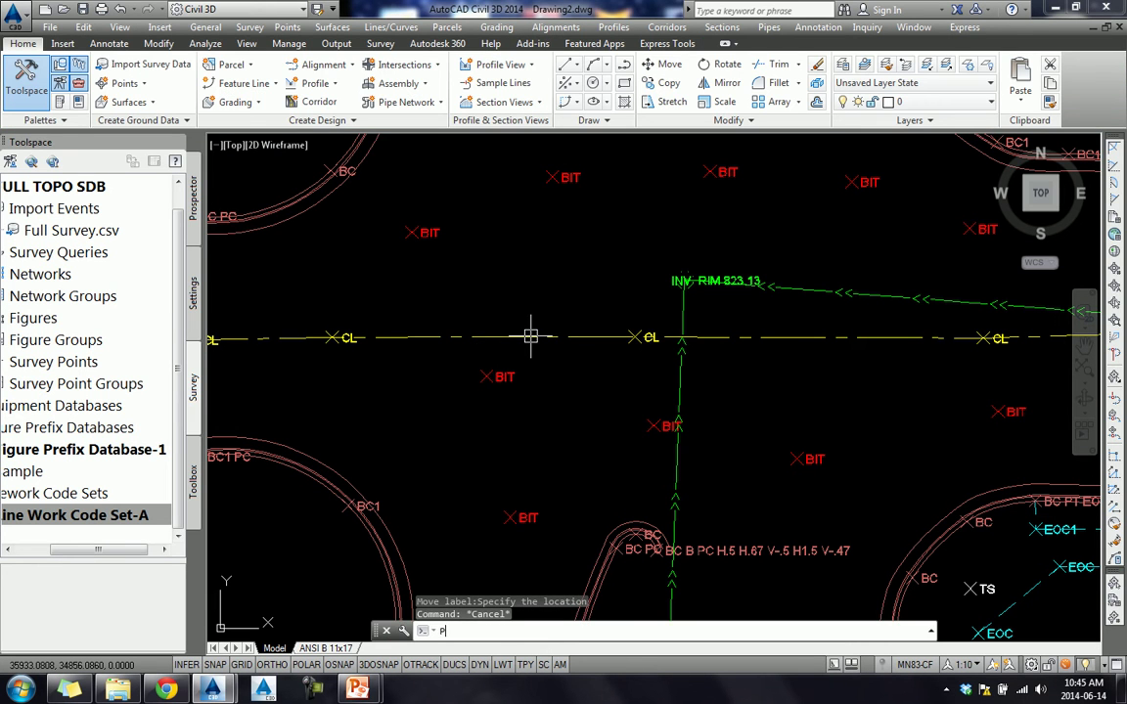
{"action": "key", "text": "Return"}
{"action": "key", "text": "Escape"}
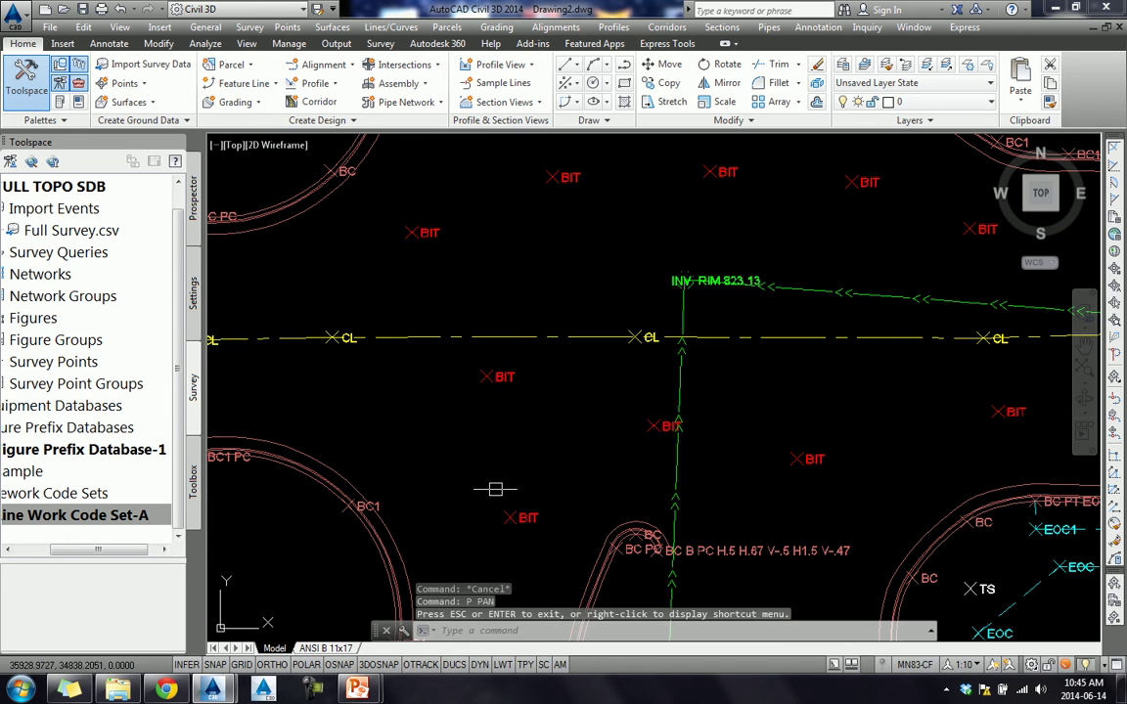
{"action": "scroll", "coordinate": [504, 428], "scroll_direction": "down", "scroll_amount": 10}
{"action": "scroll", "coordinate": [521, 494], "scroll_direction": "up", "scroll_amount": 4}
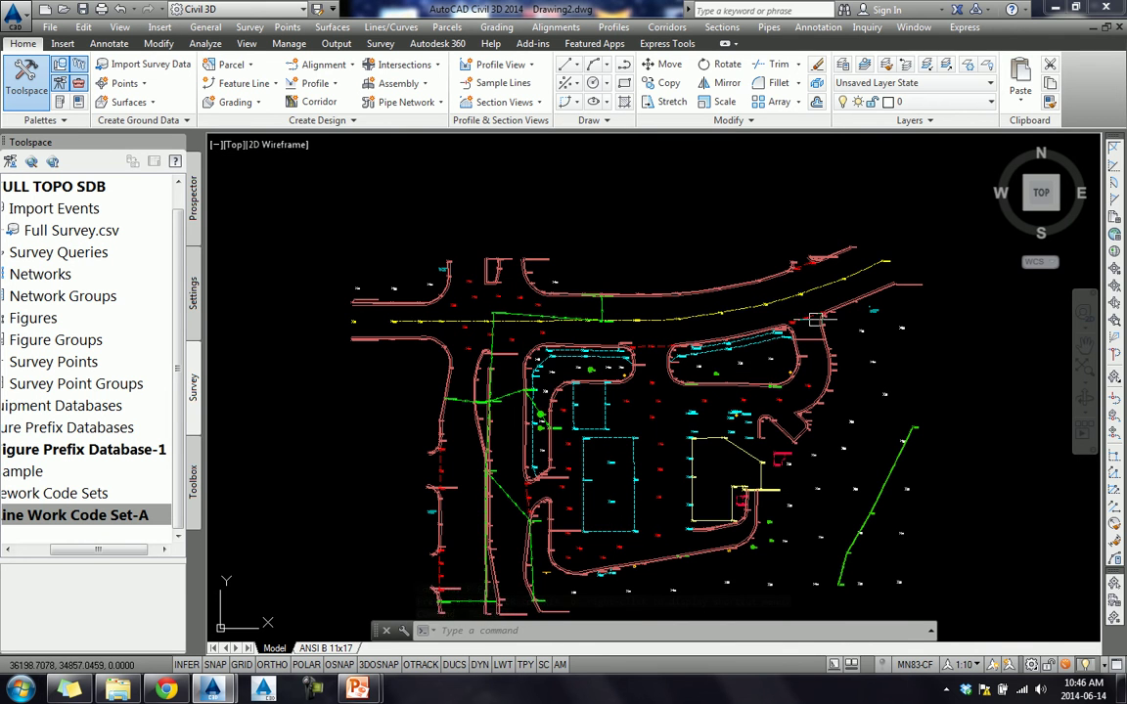
{"action": "scroll", "coordinate": [802, 323], "scroll_direction": "up", "scroll_amount": 4}
{"action": "scroll", "coordinate": [465, 403], "scroll_direction": "up", "scroll_amount": 2}
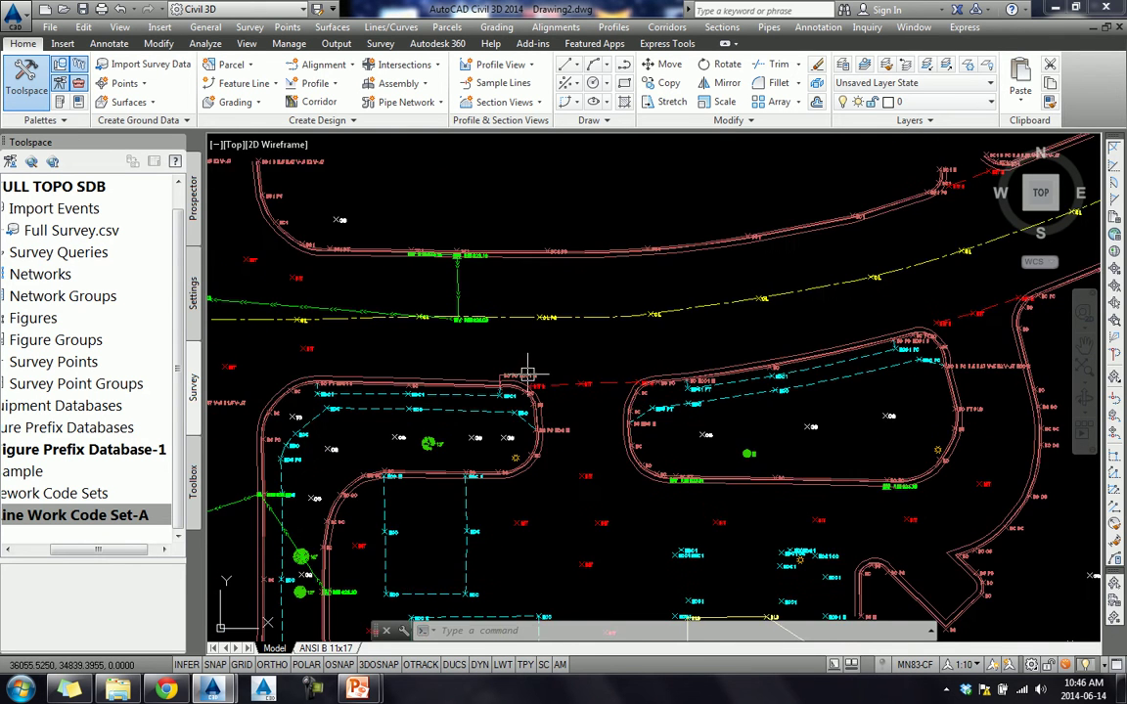
{"action": "scroll", "coordinate": [470, 399], "scroll_direction": "up", "scroll_amount": 3}
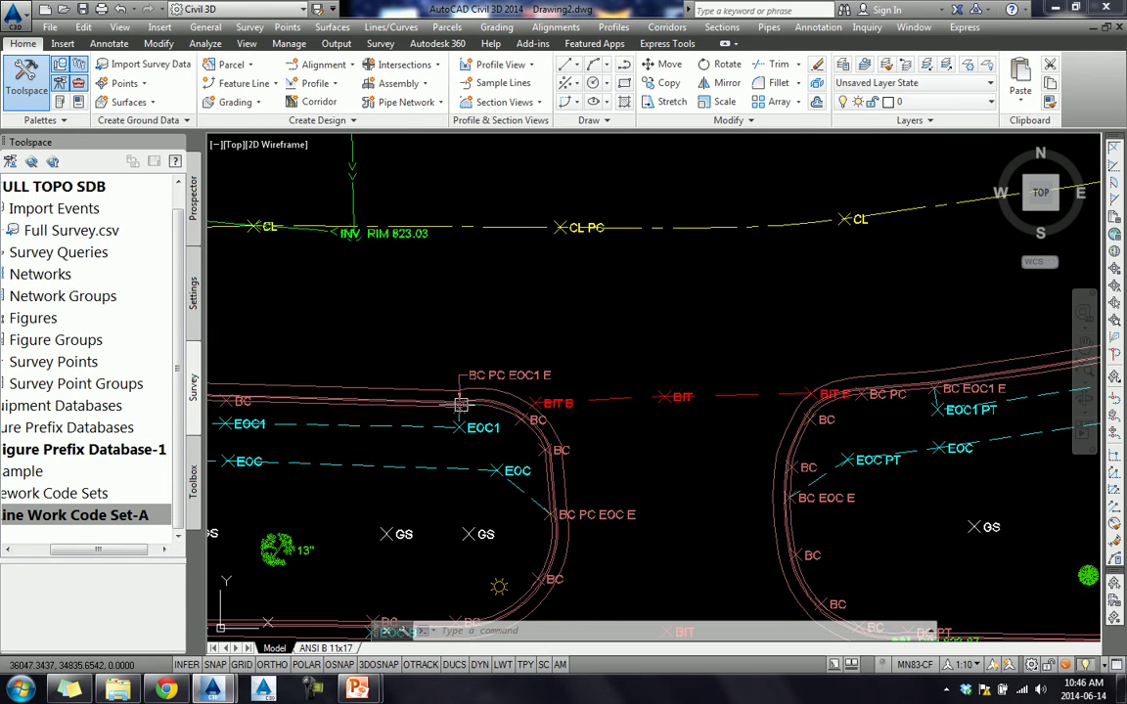
{"action": "scroll", "coordinate": [457, 409], "scroll_direction": "up", "scroll_amount": 1}
- Recentre close up on the relocated BC PC EOC1 E label and its three offset curb lines
{"action": "middle_click_drag", "start_coordinate": [518, 420], "coordinate": [657, 396]}
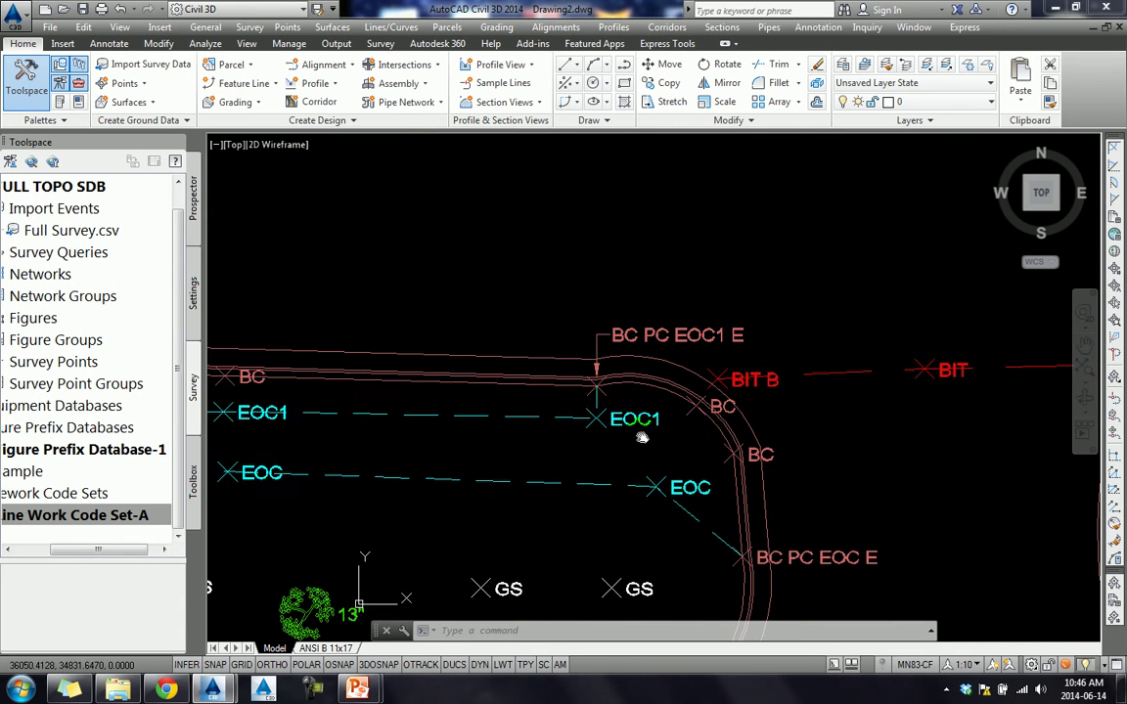
{"action": "middle_click_drag", "start_coordinate": [536, 431], "coordinate": [783, 419]}
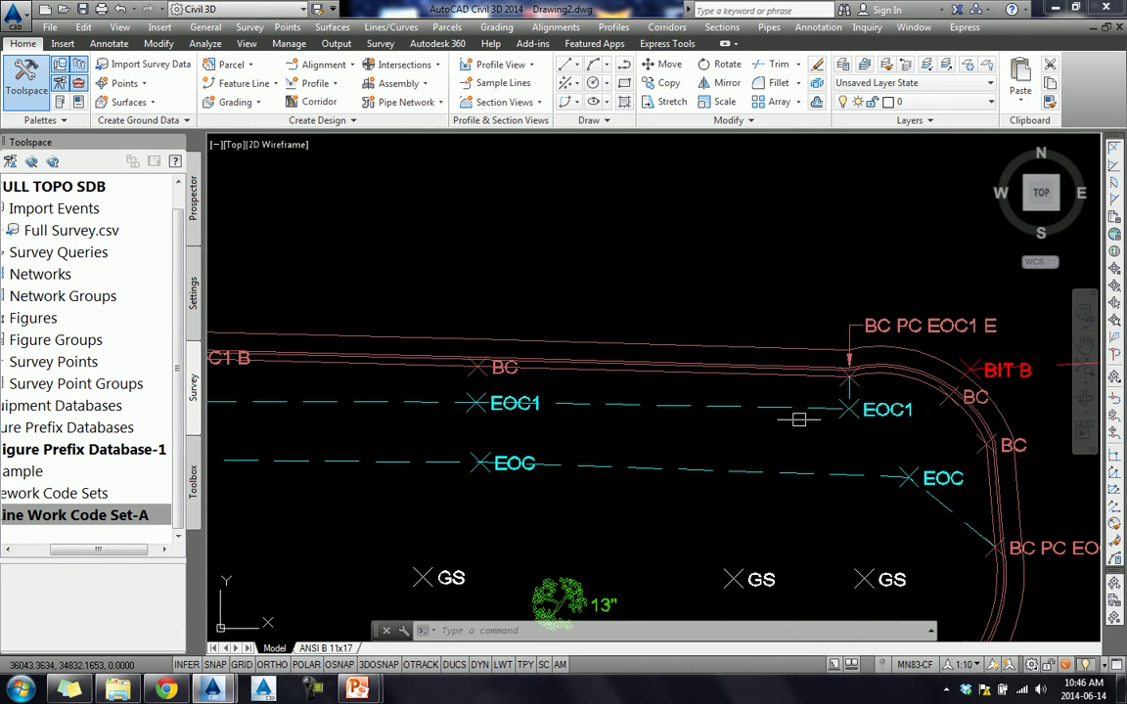
{"action": "middle_click_drag", "start_coordinate": [886, 407], "coordinate": [619, 473]}
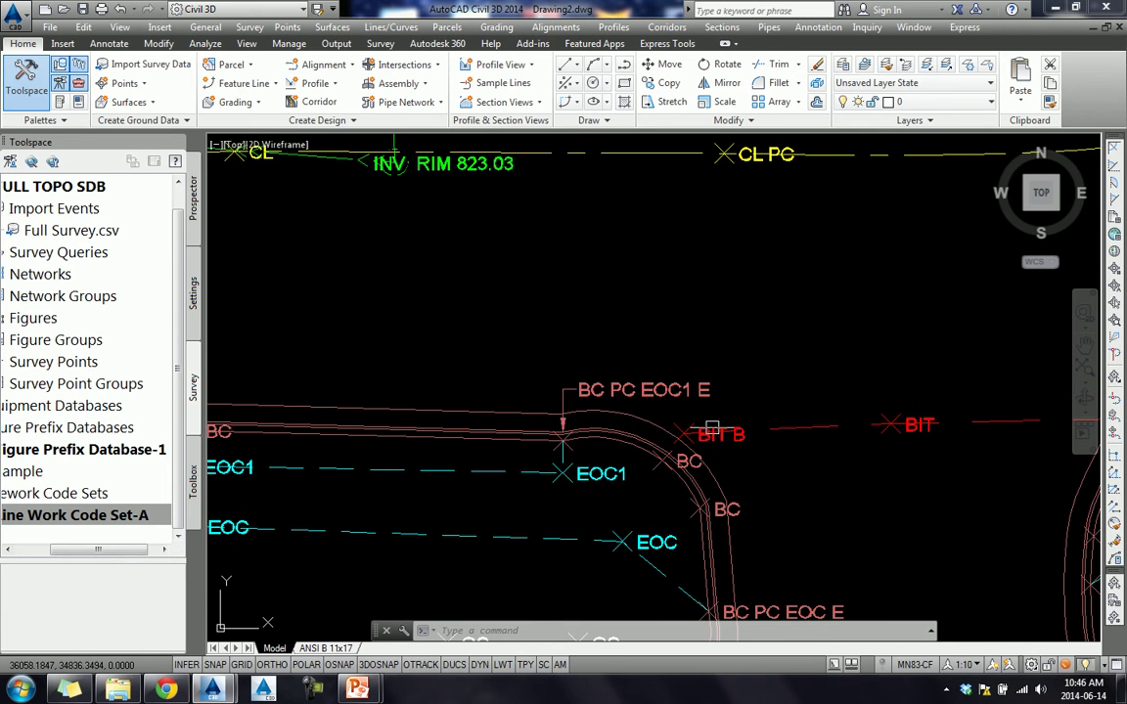
{"action": "scroll", "coordinate": [571, 479], "scroll_direction": "up", "scroll_amount": 1}
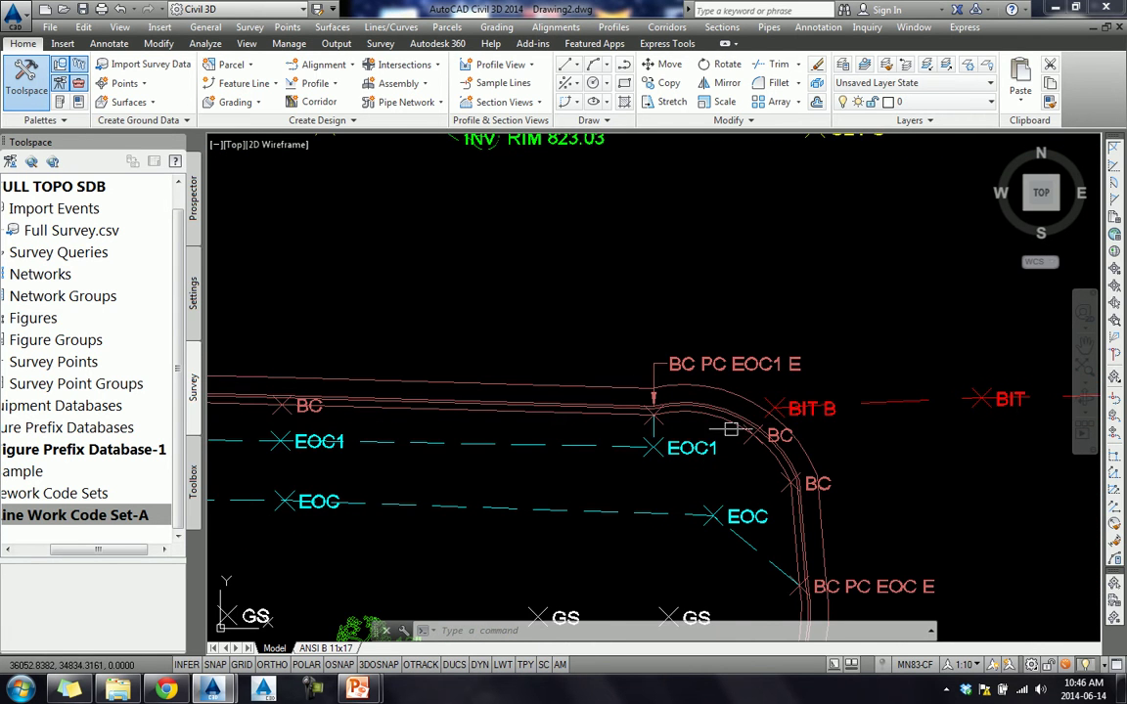
{"action": "scroll", "coordinate": [715, 369], "scroll_direction": "up", "scroll_amount": 1}
{"action": "scroll", "coordinate": [653, 359], "scroll_direction": "up", "scroll_amount": 2}
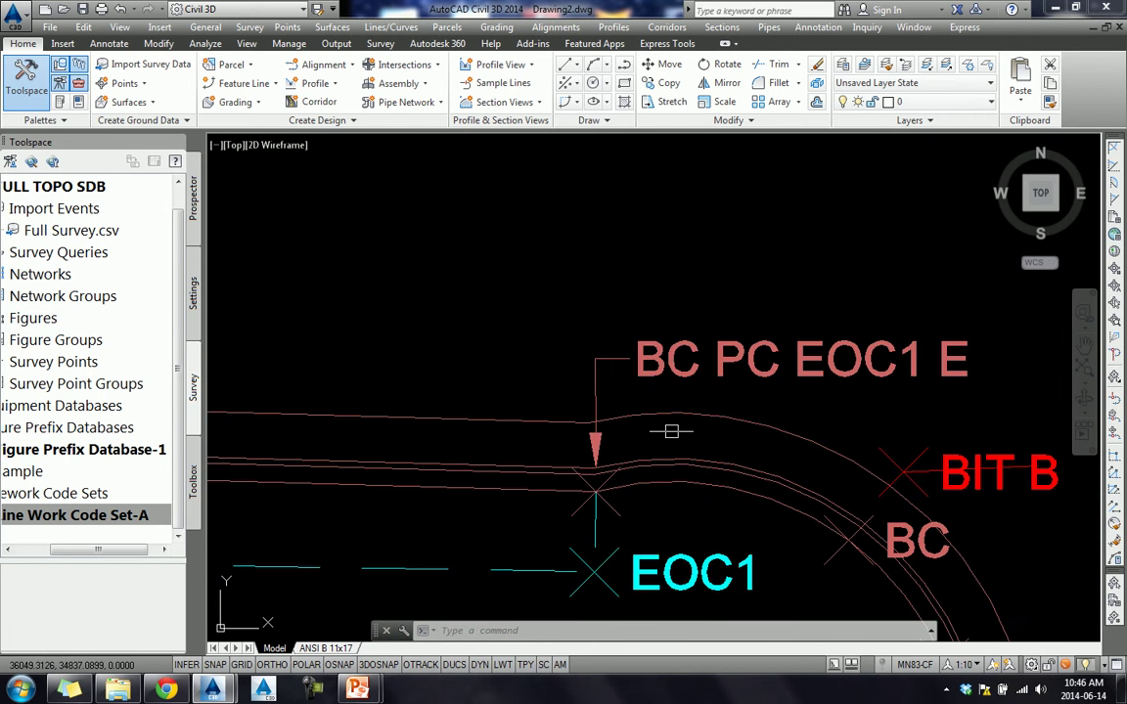
{"action": "scroll", "coordinate": [608, 410], "scroll_direction": "down", "scroll_amount": 1}
{"action": "middle_click_drag", "start_coordinate": [608, 373], "coordinate": [555, 339]}
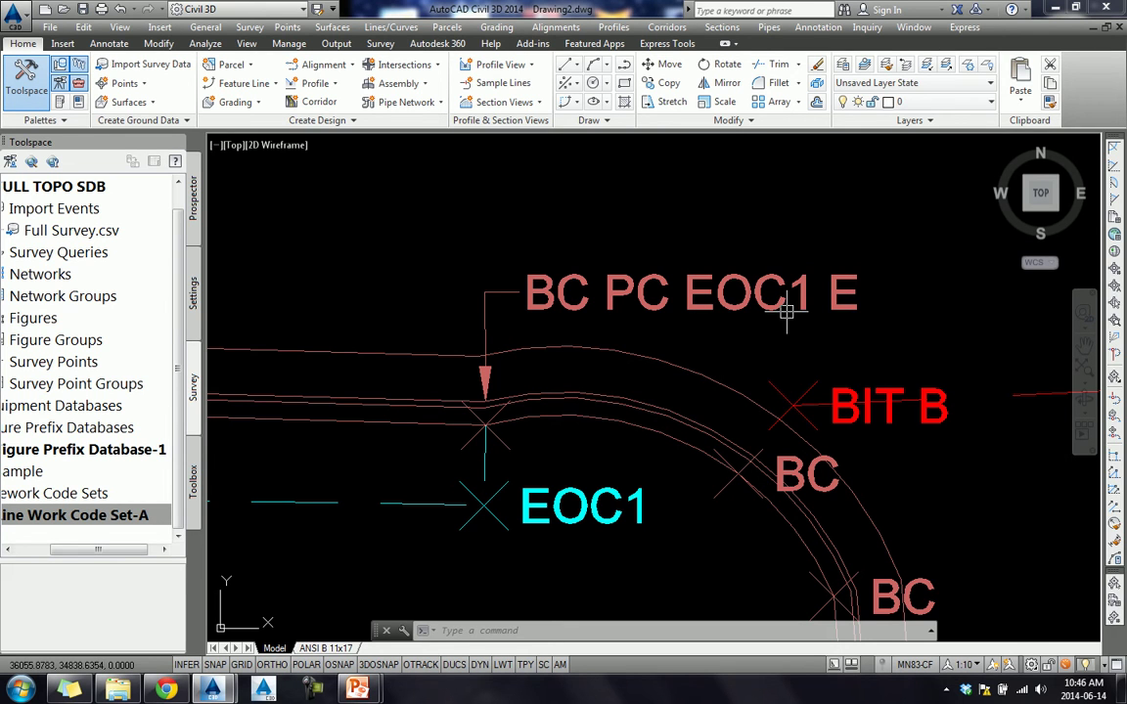
{"action": "scroll", "coordinate": [691, 358], "scroll_direction": "down", "scroll_amount": 2}
{"action": "key", "text": "Escape"}
{"action": "key", "text": "Escape"}
- Select the BC PC EOC1 E curb point and view point 389's properties without changing anything
{"action": "left_click", "coordinate": [706, 319]}
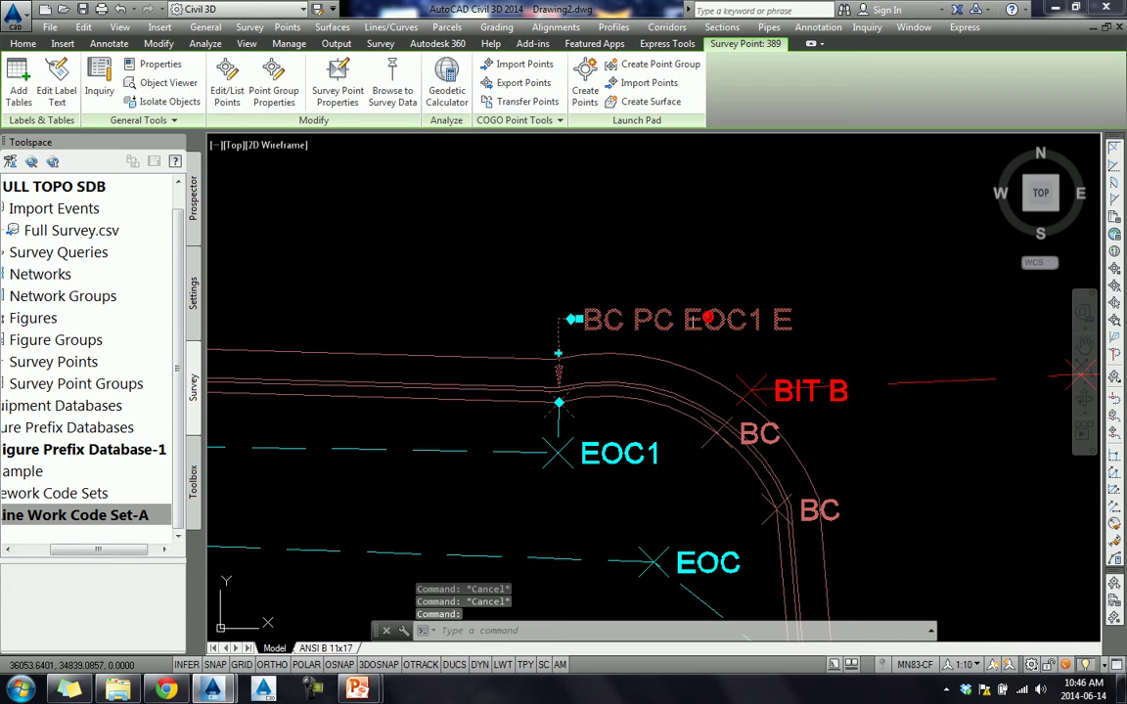
{"action": "scroll", "coordinate": [661, 331], "scroll_direction": "up", "scroll_amount": 2}
{"action": "middle_click_drag", "start_coordinate": [661, 331], "coordinate": [548, 344]}
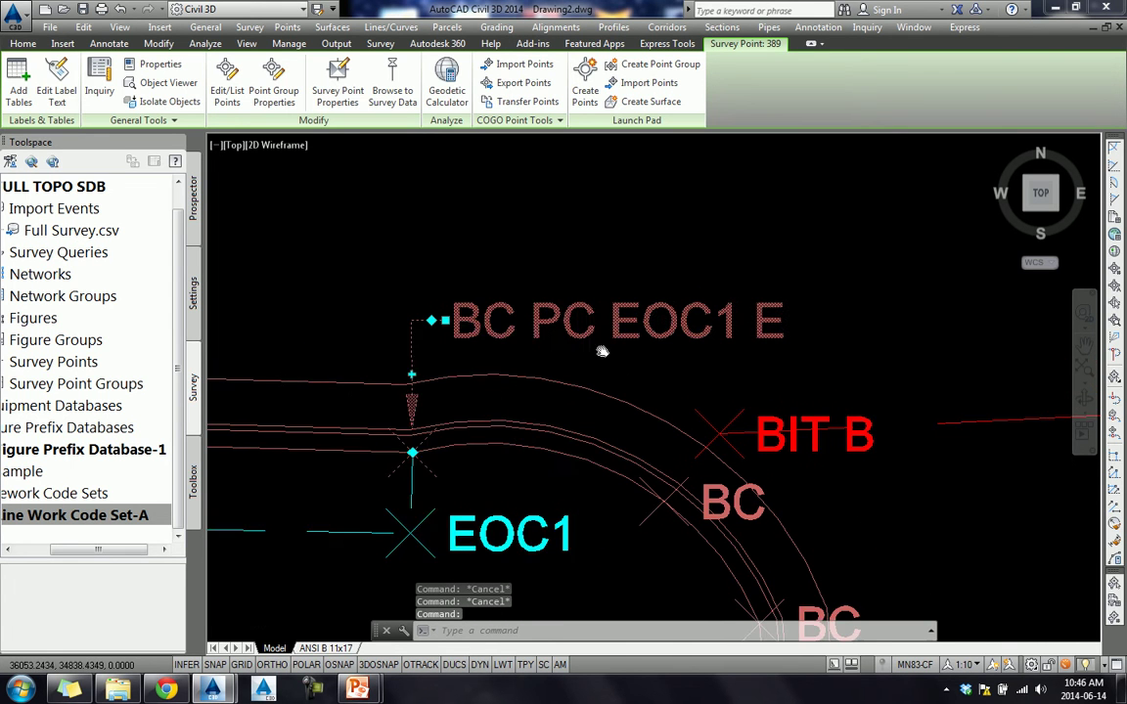
{"action": "left_click", "coordinate": [320, 98]}
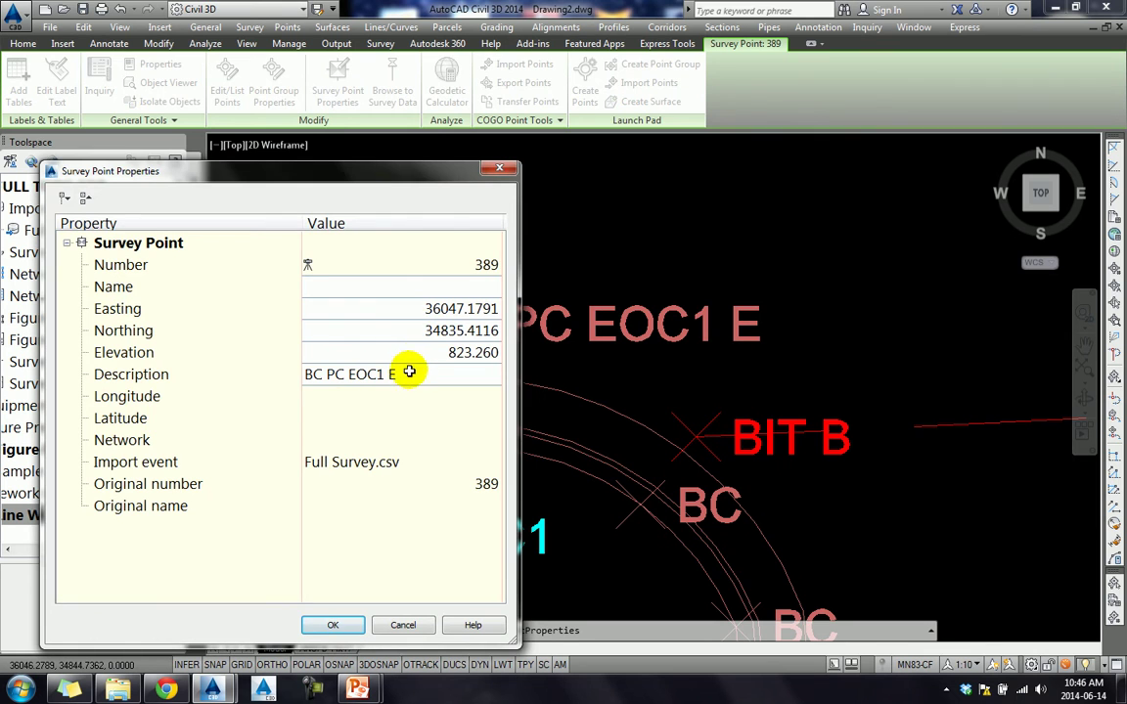
{"action": "left_click", "coordinate": [499, 168]}
{"action": "key", "text": "Escape"}
{"action": "key", "text": "Escape"}
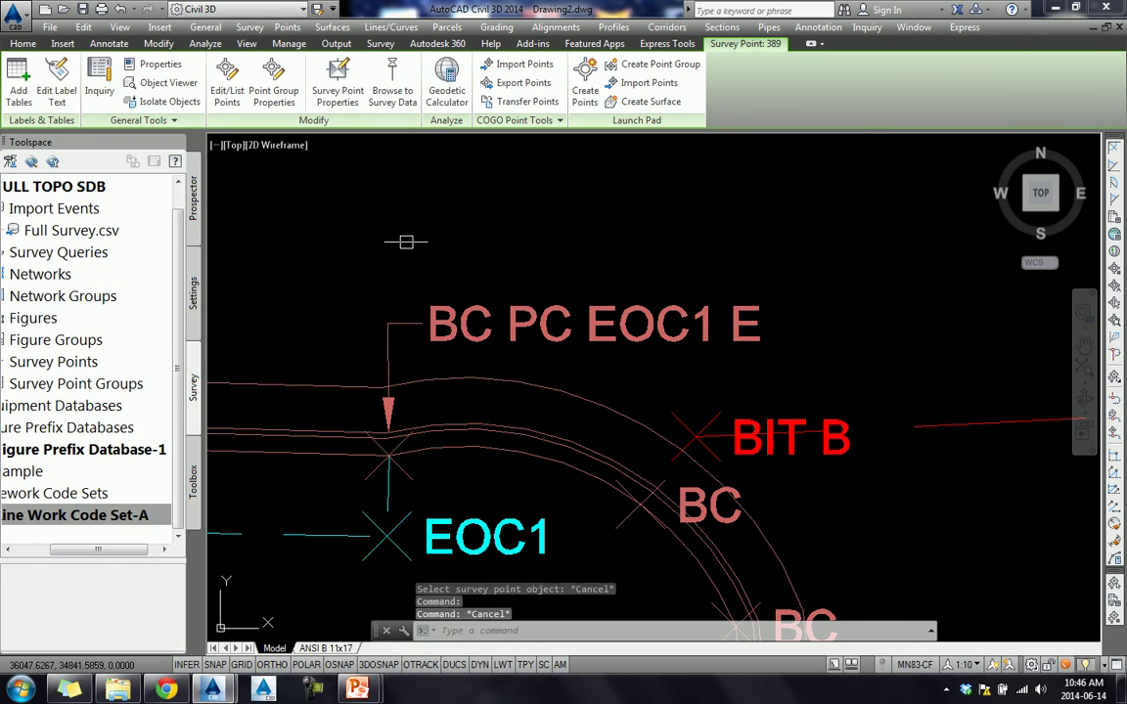
{"action": "left_click_drag", "start_coordinate": [114, 549], "coordinate": [70, 549]}
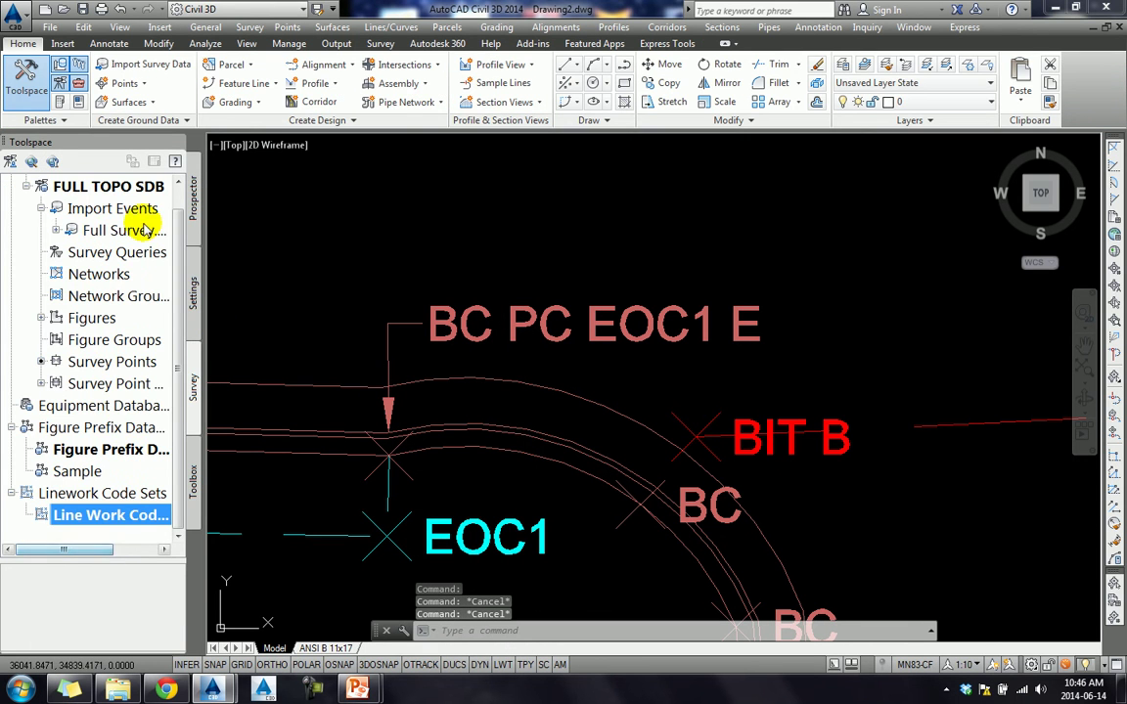
- In Survey User Settings, uncheck Interactive Graphics' Automatic pan and zoom and apply it
{"action": "left_click", "coordinate": [9, 160]}
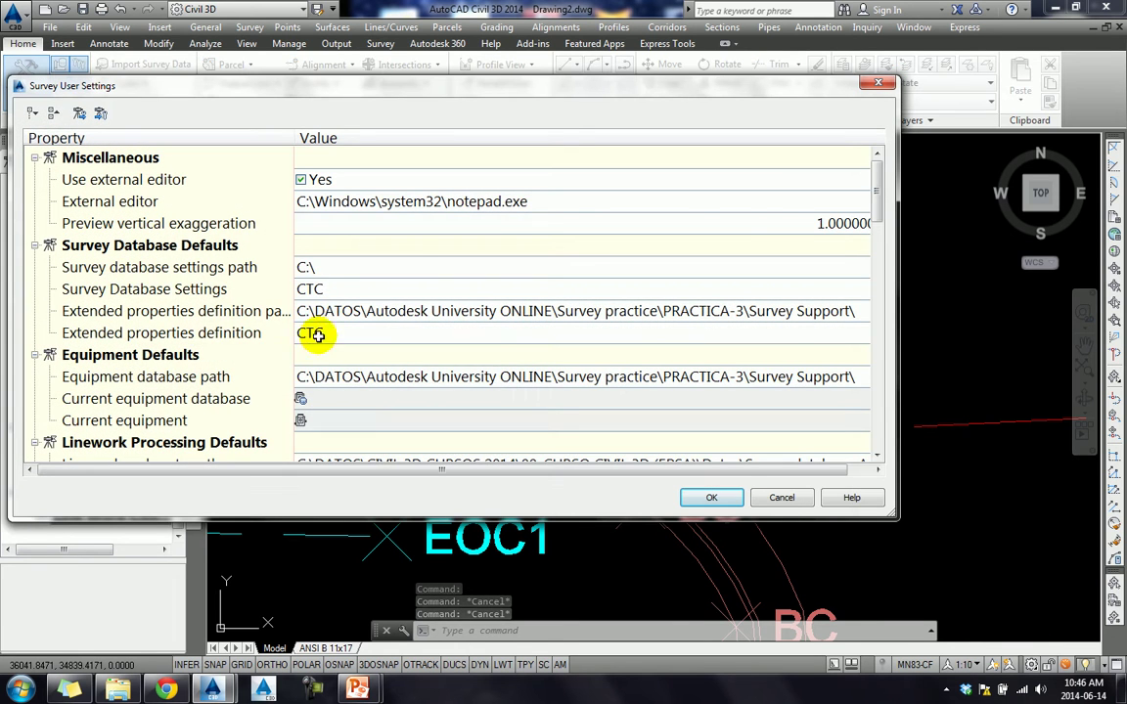
{"action": "left_click", "coordinate": [53, 114]}
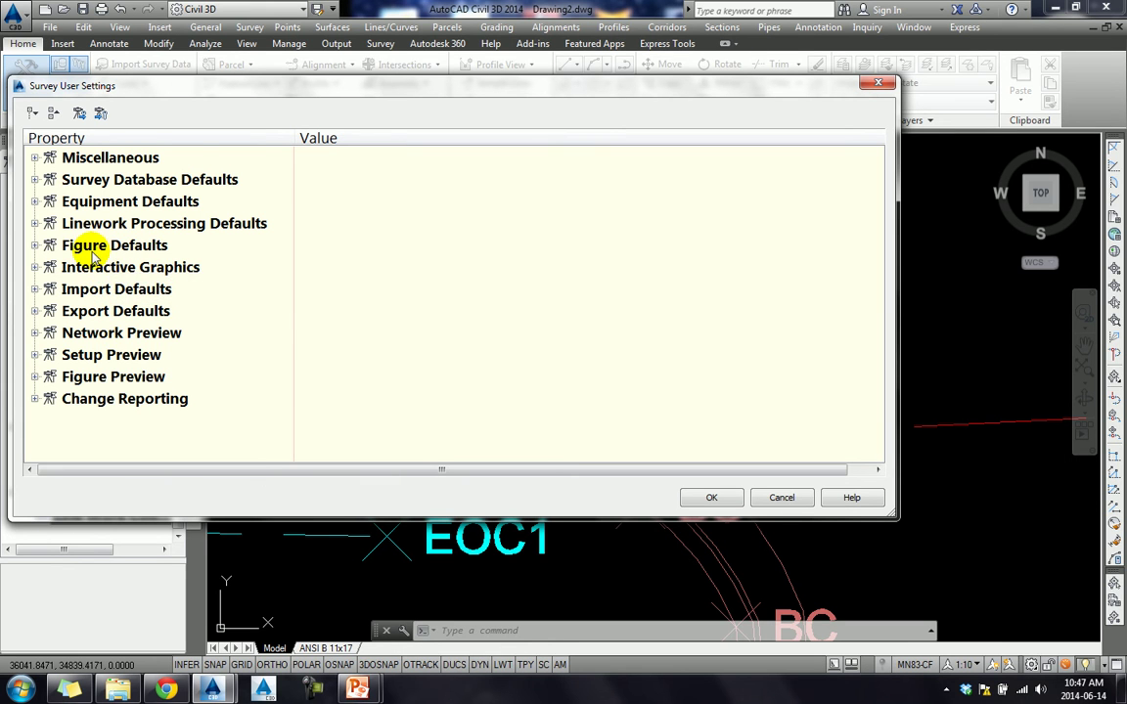
{"action": "double_click", "coordinate": [91, 266]}
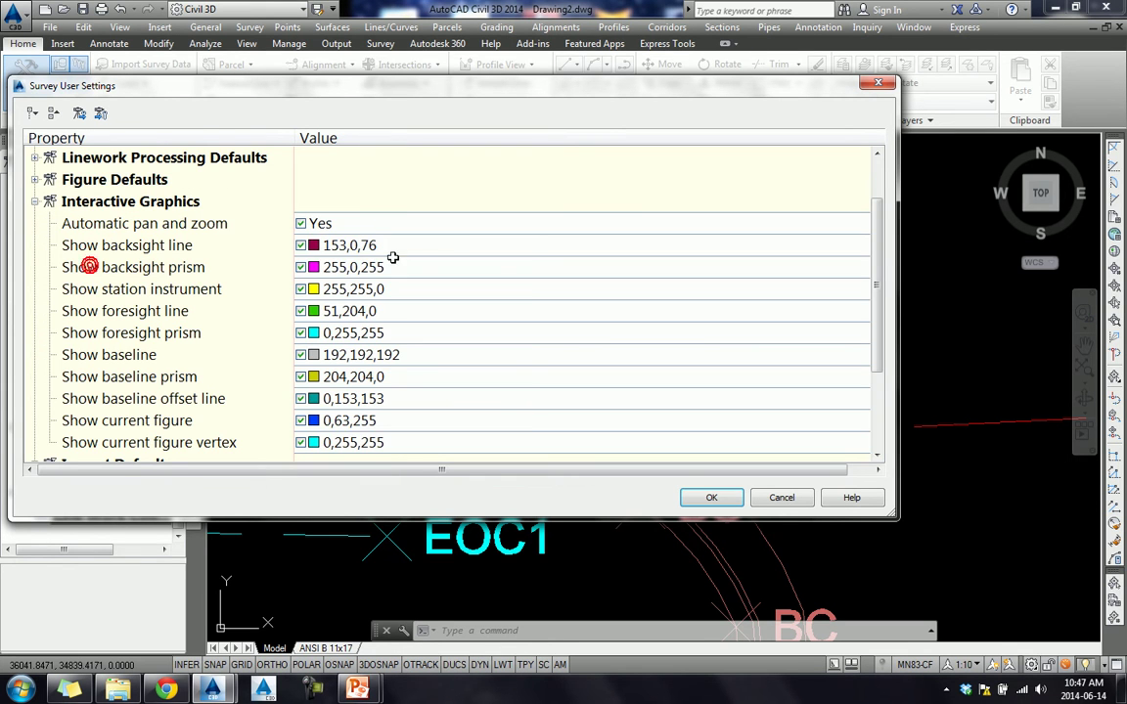
{"action": "left_click", "coordinate": [301, 223]}
{"action": "left_click", "coordinate": [700, 497]}
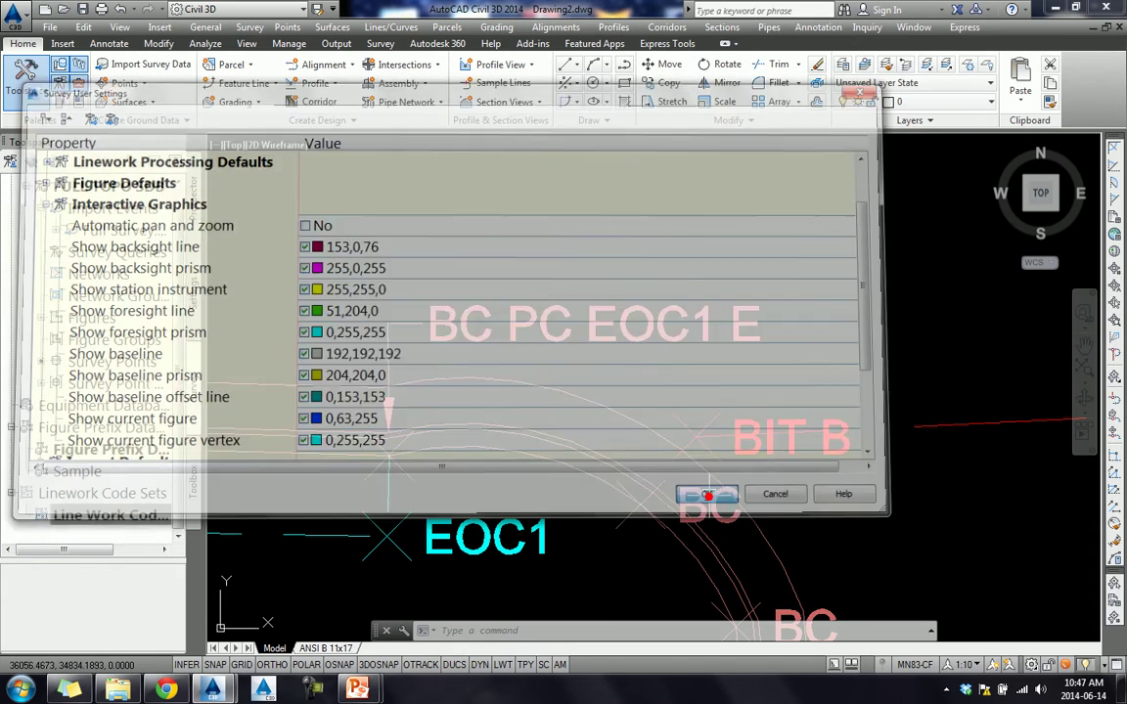
{"action": "left_click", "coordinate": [519, 323]}
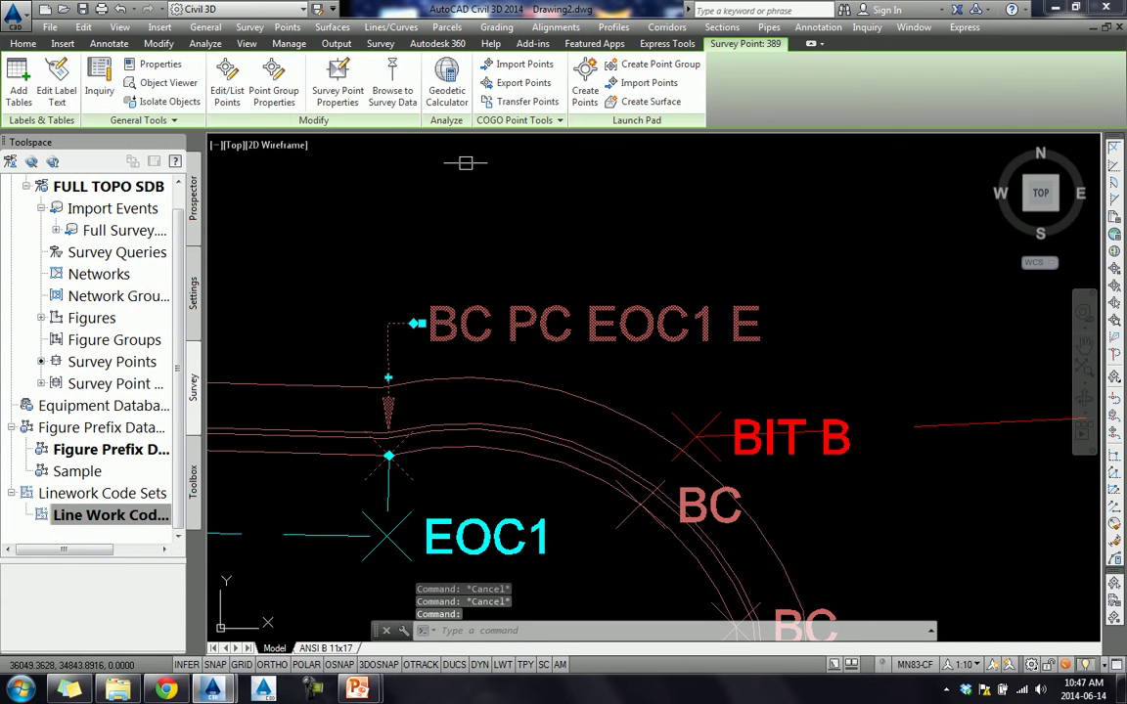
- In point 389's properties, cut 'EOC1 E' from the end of its description
{"action": "left_click", "coordinate": [338, 96]}
{"action": "left_click", "coordinate": [424, 376]}
{"action": "left_click_drag", "start_coordinate": [424, 377], "coordinate": [357, 388]}
{"action": "left_click", "coordinate": [357, 388]}
{"action": "double_click", "coordinate": [358, 388]}
{"action": "left_click", "coordinate": [402, 376]}
{"action": "double_click", "coordinate": [363, 380]}
{"action": "key", "text": "Delete"}
{"action": "left_click_drag", "start_coordinate": [363, 380], "coordinate": [354, 378]}
{"action": "left_click", "coordinate": [334, 375]}
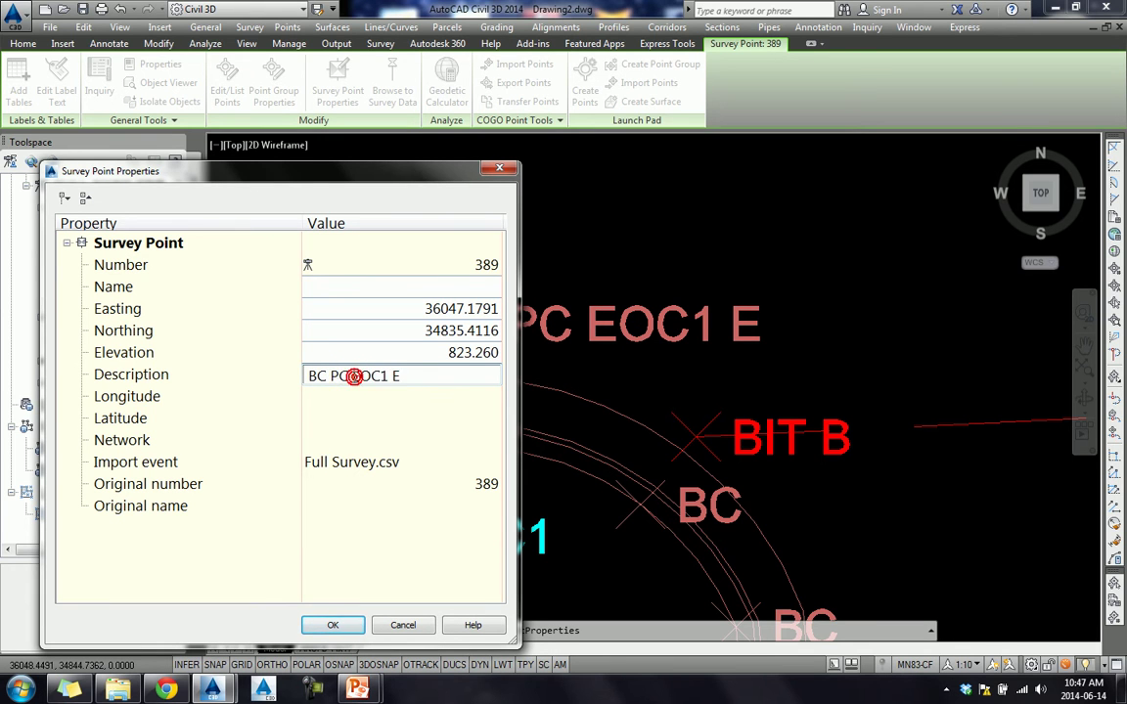
{"action": "left_click_drag", "start_coordinate": [403, 376], "coordinate": [364, 384]}
{"action": "right_click", "coordinate": [354, 381]}
{"action": "left_click", "coordinate": [389, 410]}
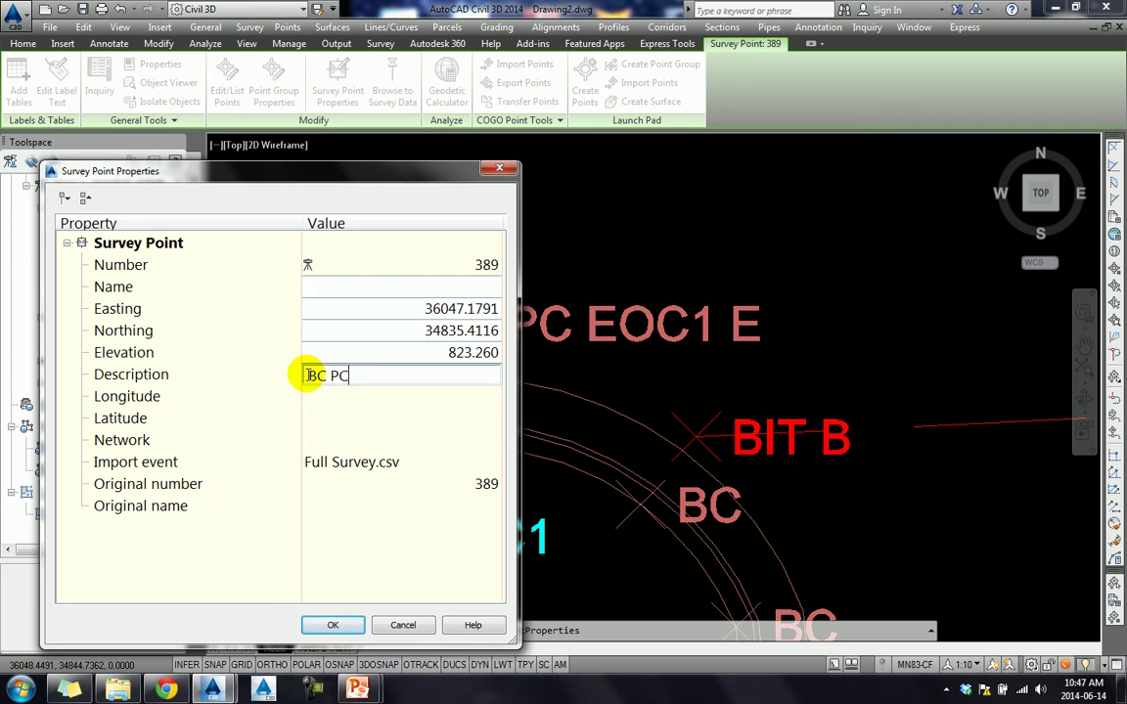
- Change the description to 'EOC1 E BC PC', confirm, and reprocess the figure linework
{"action": "type", "text": "EOC1 E"}
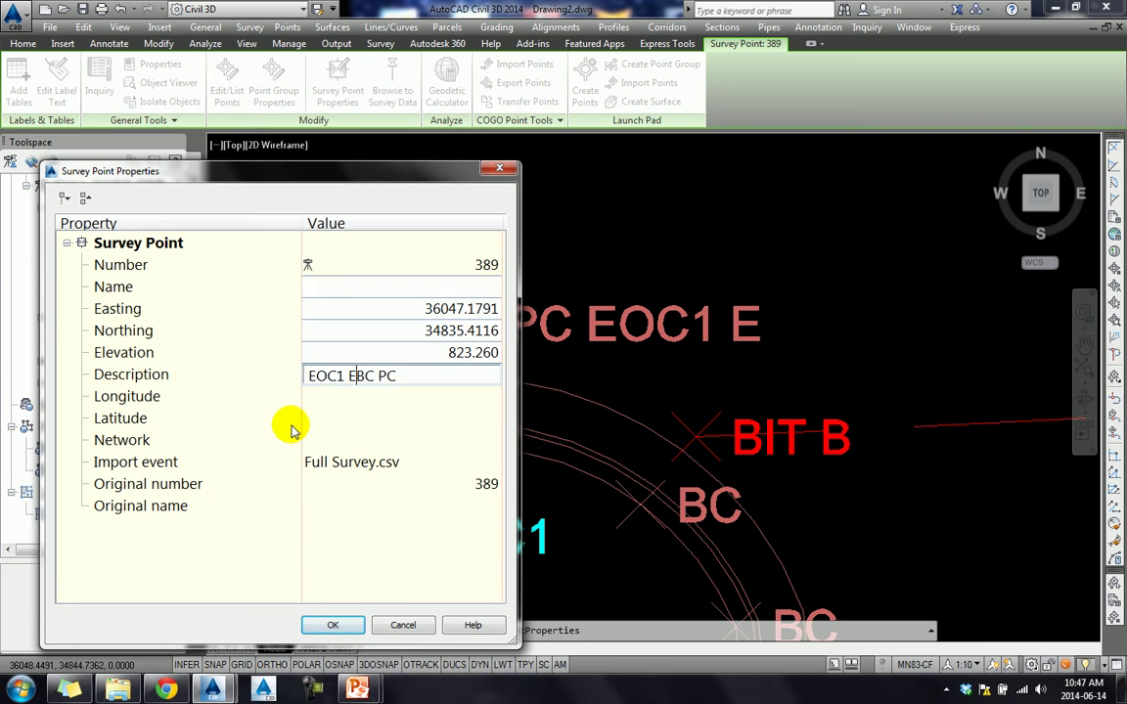
{"action": "left_click", "coordinate": [330, 626]}
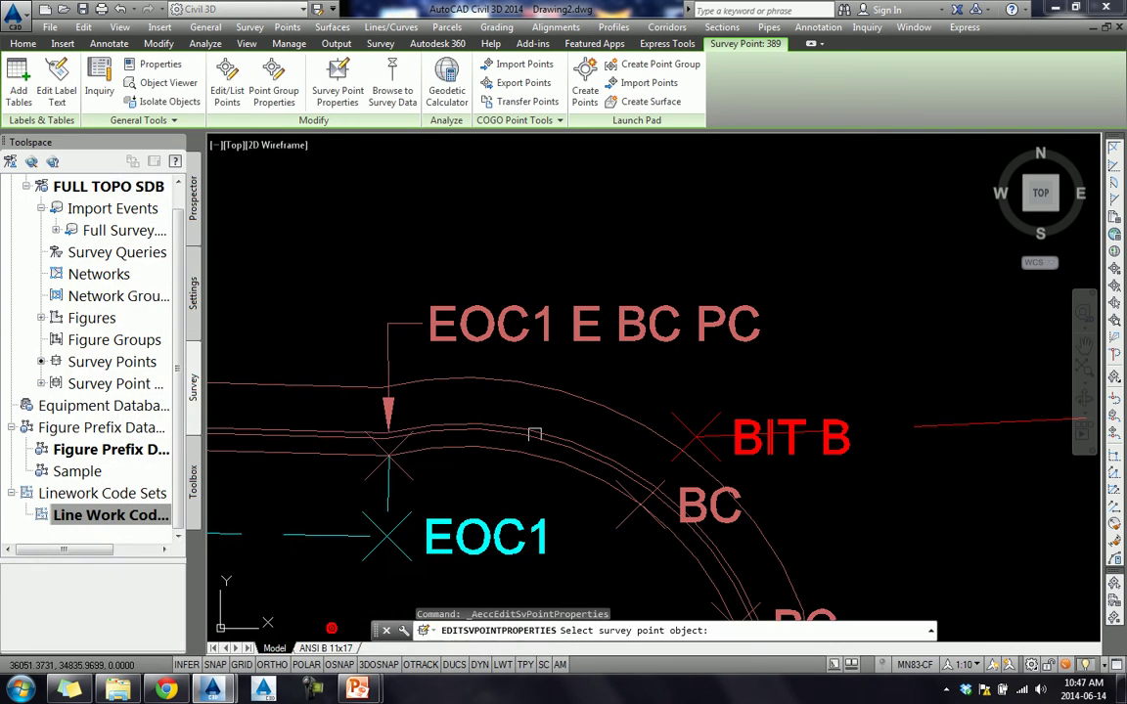
{"action": "left_click", "coordinate": [596, 372]}
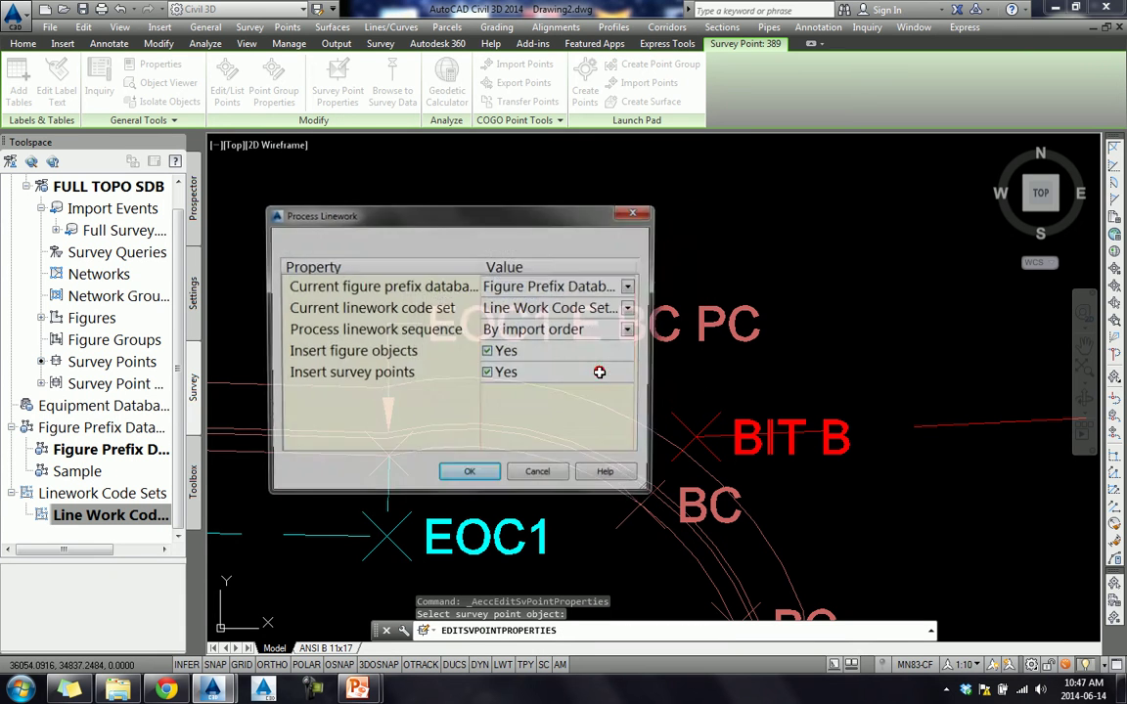
{"action": "left_click", "coordinate": [468, 475]}
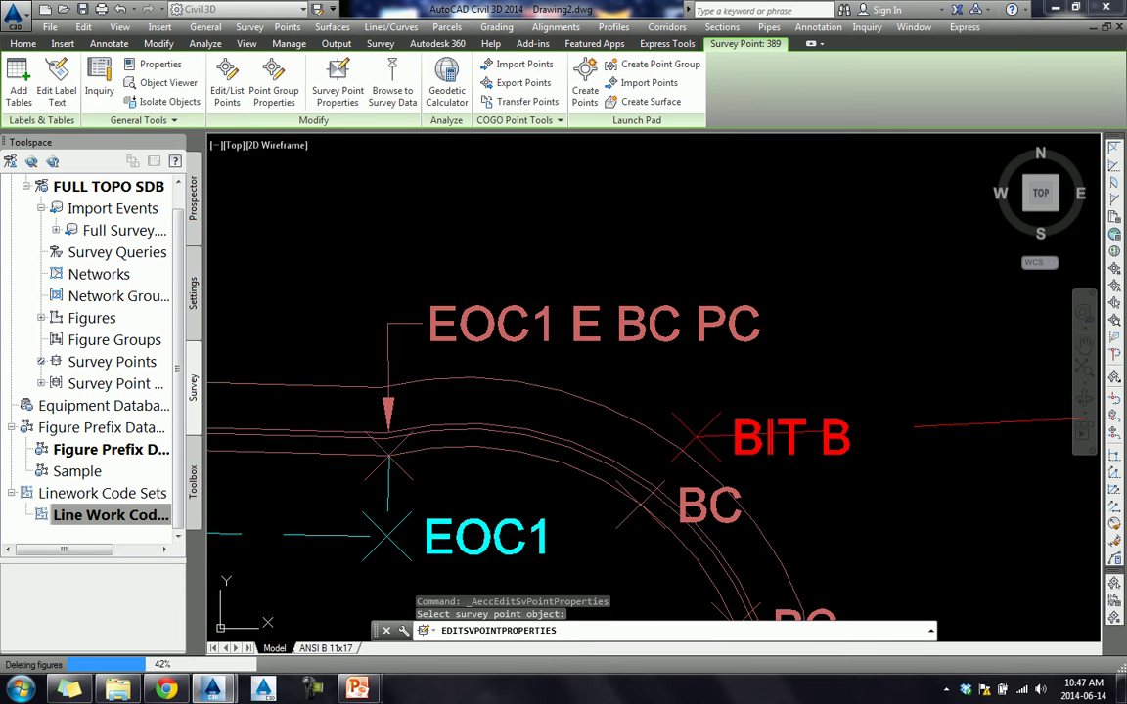
{"action": "scroll", "coordinate": [657, 413], "scroll_direction": "up", "scroll_amount": 5}
{"action": "scroll", "coordinate": [625, 423], "scroll_direction": "down", "scroll_amount": 3}
{"action": "scroll", "coordinate": [625, 431], "scroll_direction": "down", "scroll_amount": 2}
{"action": "scroll", "coordinate": [626, 450], "scroll_direction": "up", "scroll_amount": 2}
{"action": "scroll", "coordinate": [627, 469], "scroll_direction": "up", "scroll_amount": 1}
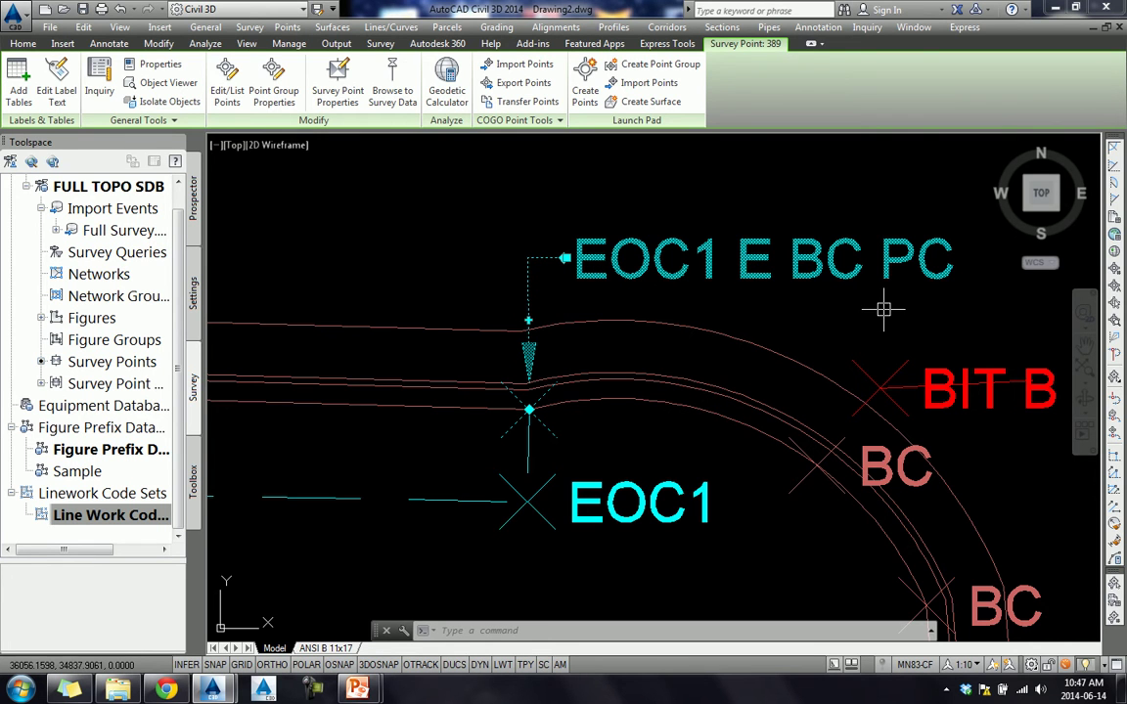
{"action": "scroll", "coordinate": [667, 314], "scroll_direction": "down", "scroll_amount": 2}
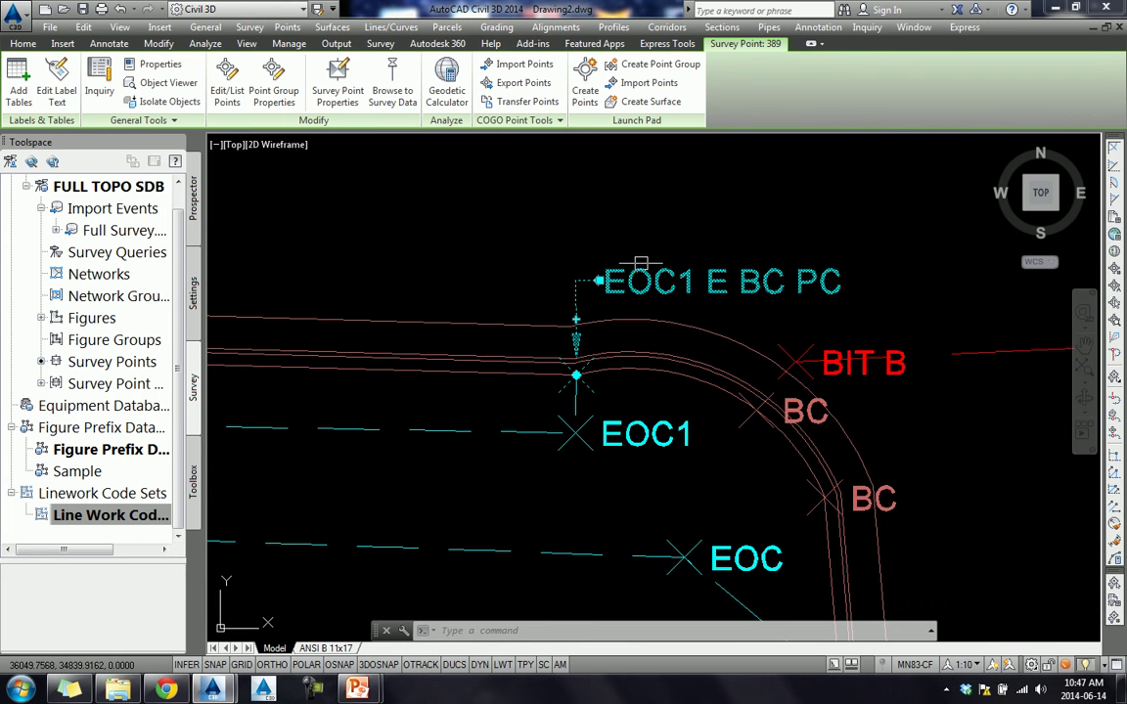
{"action": "scroll", "coordinate": [641, 258], "scroll_direction": "up", "scroll_amount": 2}
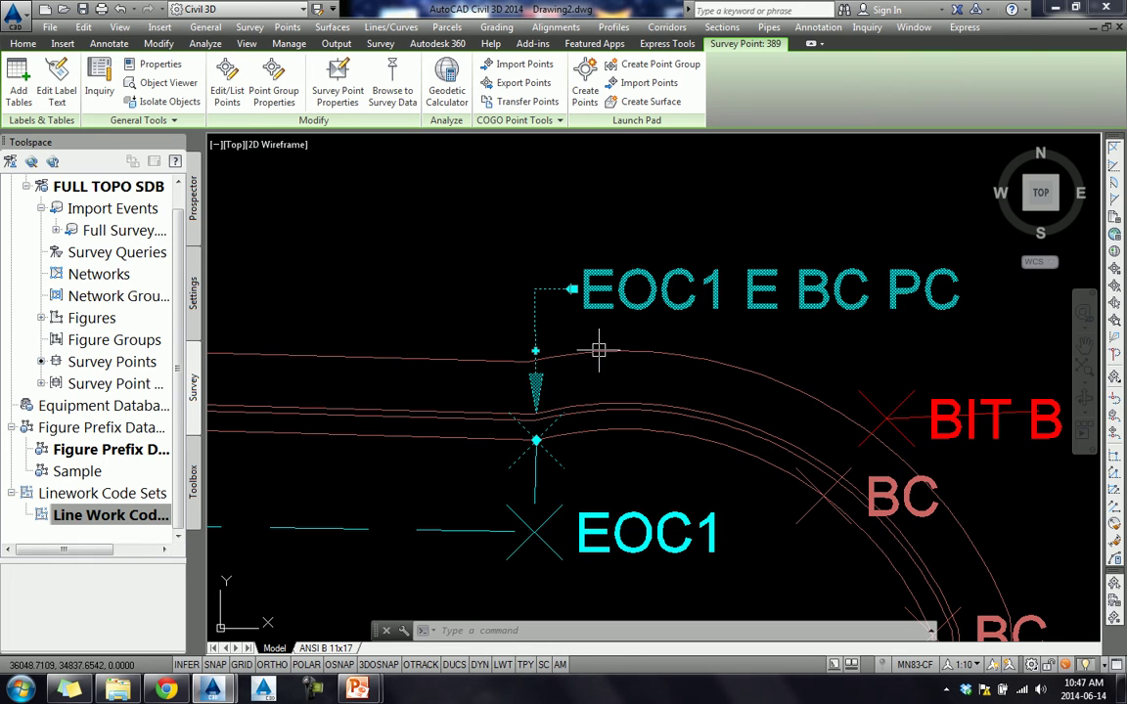
{"action": "scroll", "coordinate": [599, 350], "scroll_direction": "down", "scroll_amount": 2}
{"action": "key", "text": "Escape"}
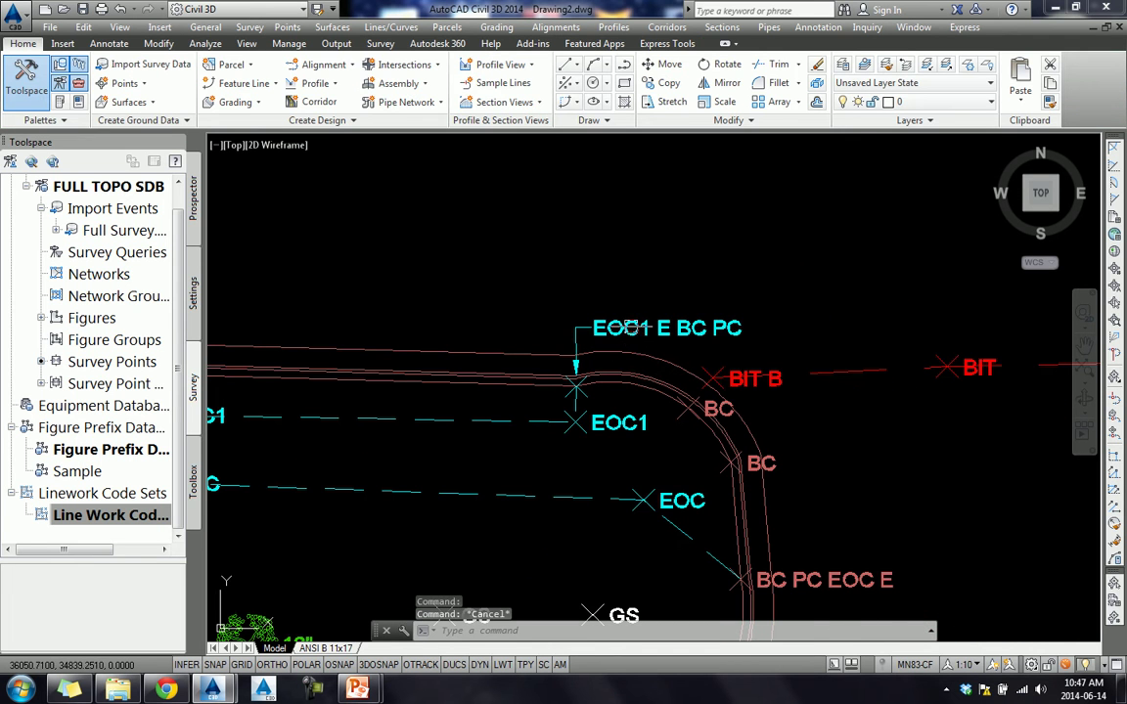
{"action": "scroll", "coordinate": [646, 330], "scroll_direction": "down", "scroll_amount": 4}
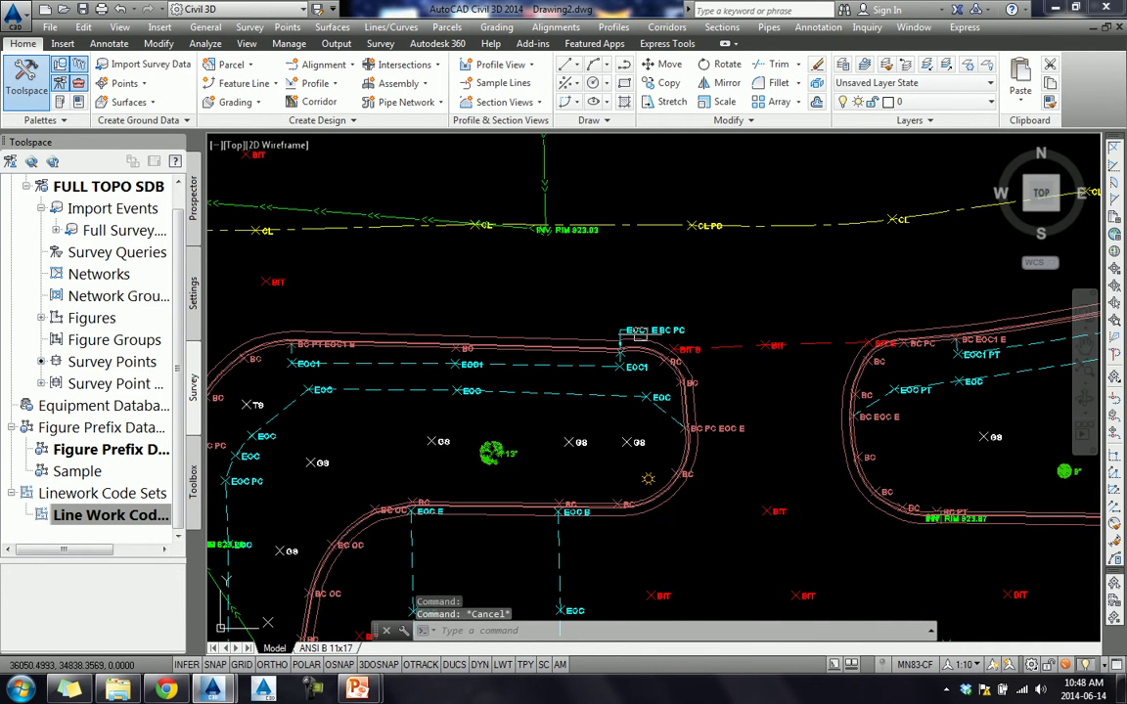
{"action": "scroll", "coordinate": [645, 330], "scroll_direction": "up", "scroll_amount": 2}
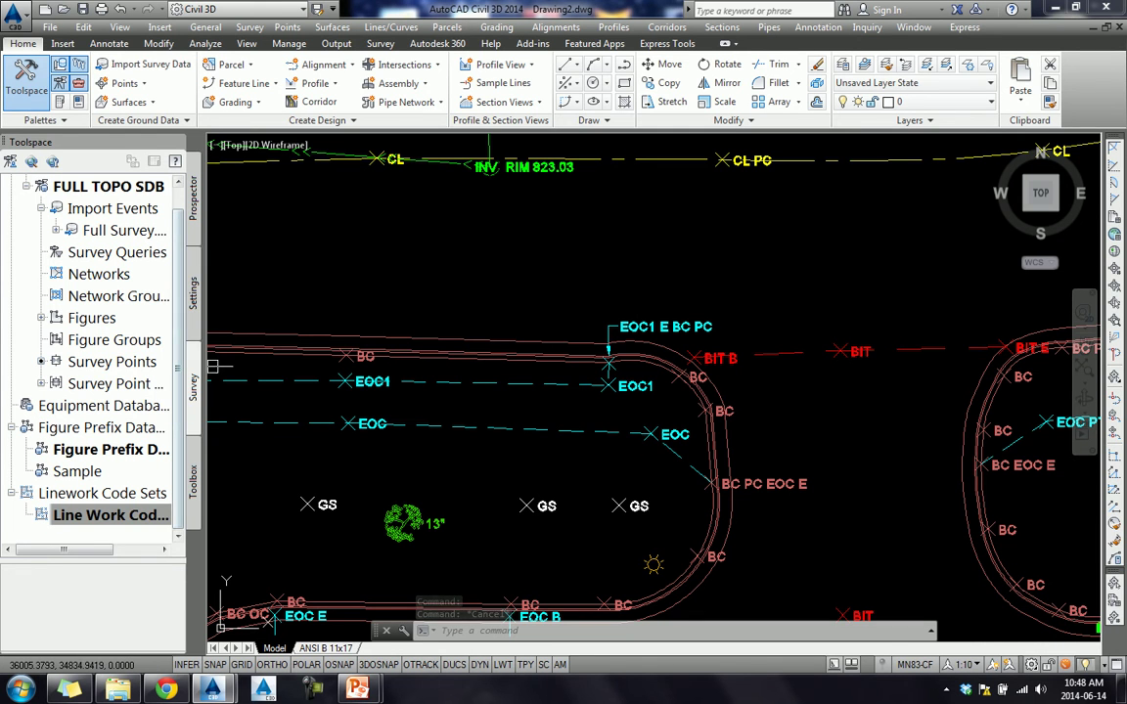
{"action": "scroll", "coordinate": [646, 325], "scroll_direction": "up", "scroll_amount": 3}
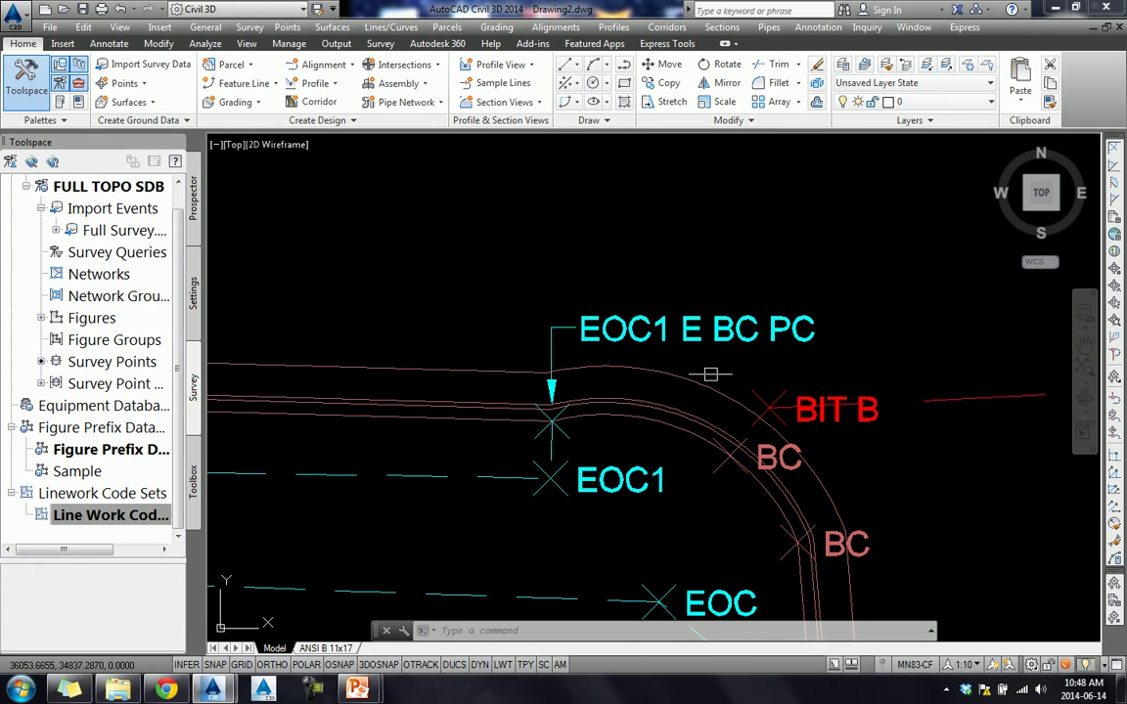
{"action": "scroll", "coordinate": [713, 381], "scroll_direction": "down", "scroll_amount": 2}
{"action": "scroll", "coordinate": [580, 447], "scroll_direction": "down", "scroll_amount": 3}
{"action": "scroll", "coordinate": [736, 445], "scroll_direction": "down", "scroll_amount": 2}
{"action": "scroll", "coordinate": [736, 445], "scroll_direction": "down", "scroll_amount": 1}
{"action": "scroll", "coordinate": [738, 446], "scroll_direction": "down", "scroll_amount": 1}
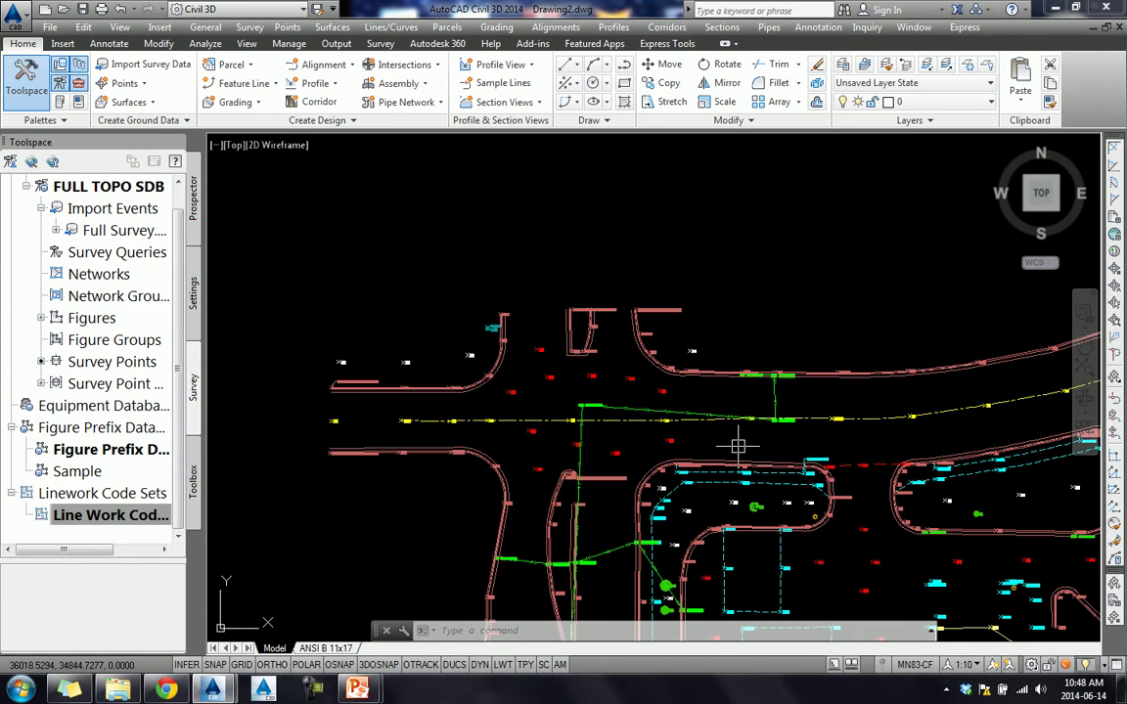
{"action": "scroll", "coordinate": [460, 383], "scroll_direction": "up", "scroll_amount": 2}
{"action": "scroll", "coordinate": [428, 396], "scroll_direction": "up", "scroll_amount": 2}
{"action": "middle_click_drag", "start_coordinate": [382, 392], "coordinate": [579, 422]}
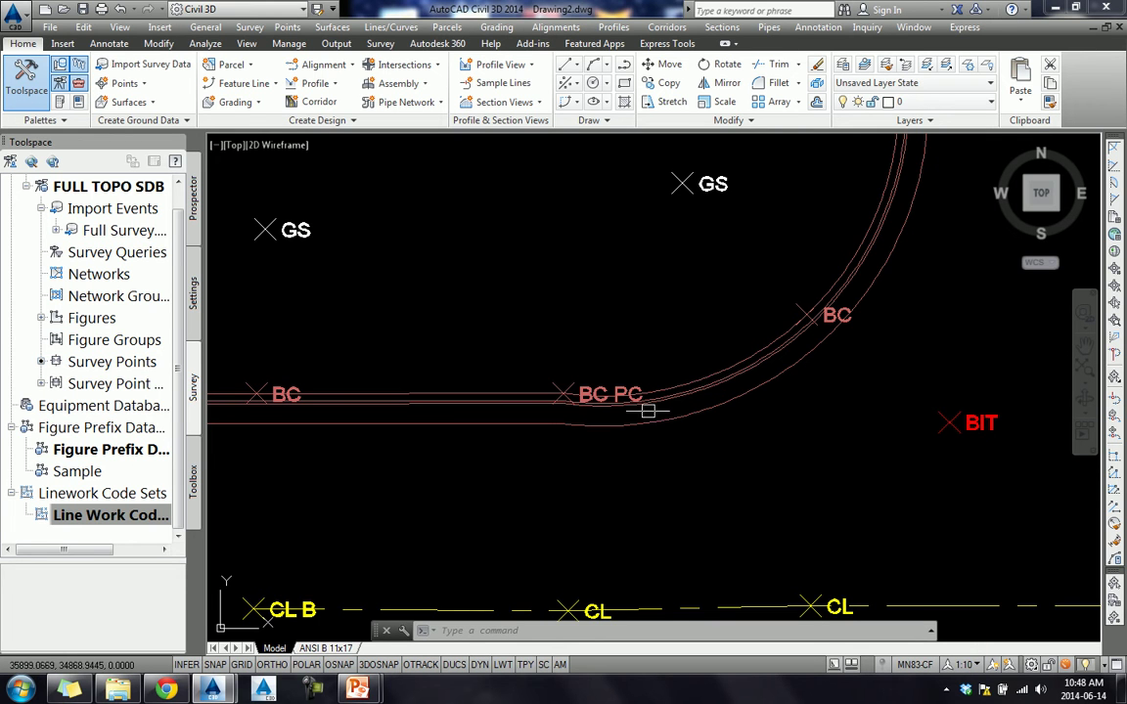
{"action": "middle_click_drag", "start_coordinate": [362, 419], "coordinate": [613, 425]}
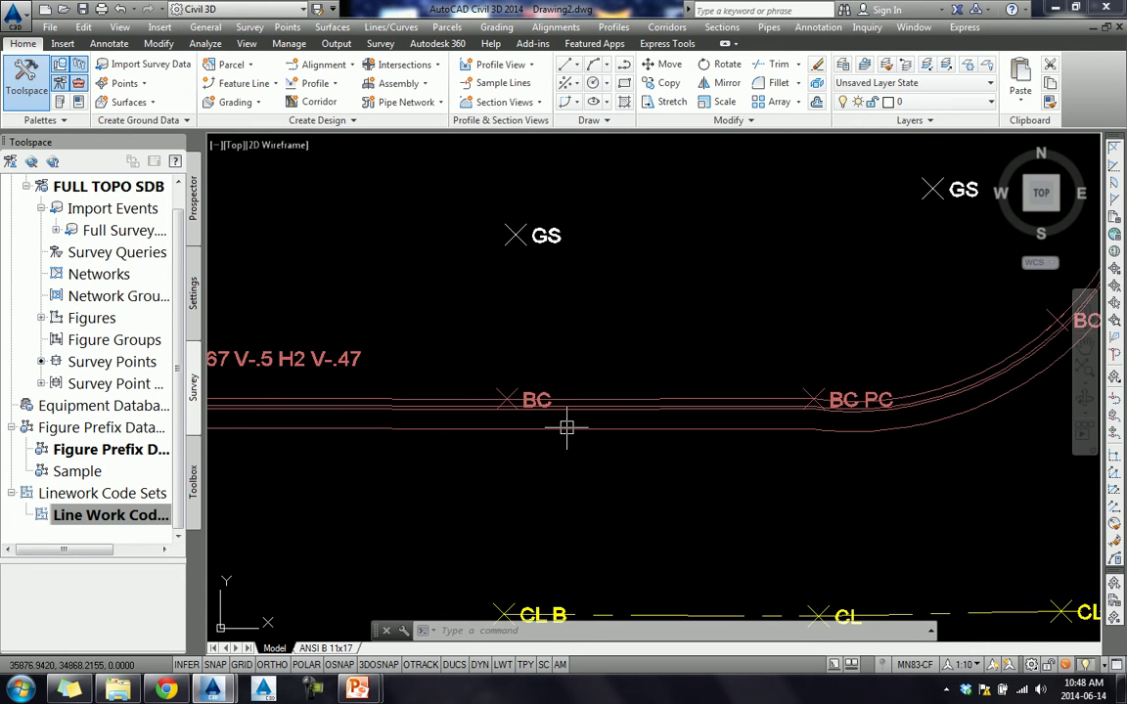
{"action": "middle_click_drag", "start_coordinate": [370, 397], "coordinate": [451, 396]}
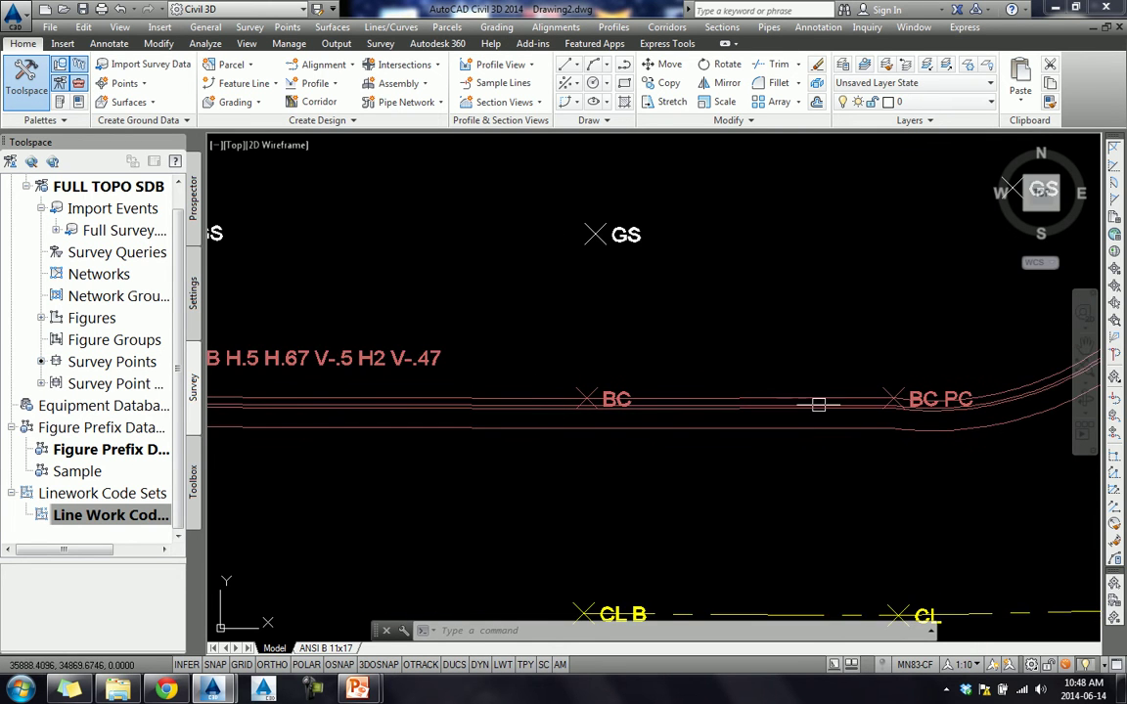
{"action": "middle_click_drag", "start_coordinate": [932, 416], "coordinate": [564, 486]}
{"action": "scroll", "coordinate": [564, 486], "scroll_direction": "up", "scroll_amount": 3}
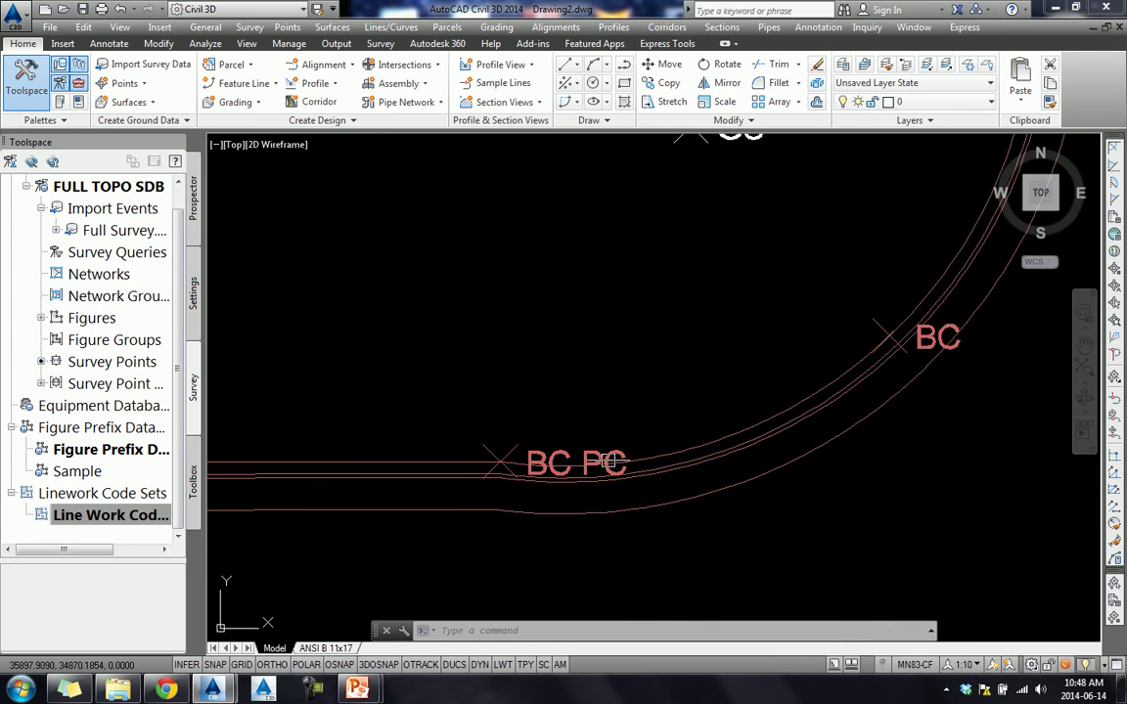
- Set the End curve code to PT in the linework code set editor
{"action": "right_click", "coordinate": [125, 516]}
{"action": "left_click", "coordinate": [135, 526]}
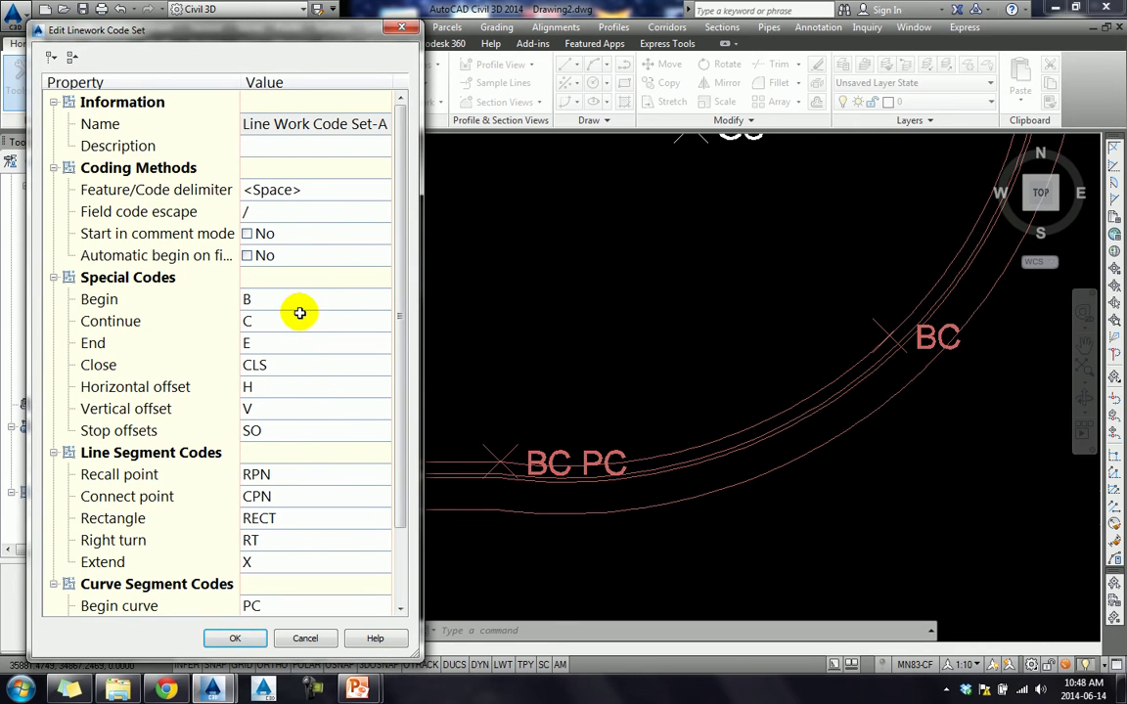
{"action": "left_click", "coordinate": [292, 611]}
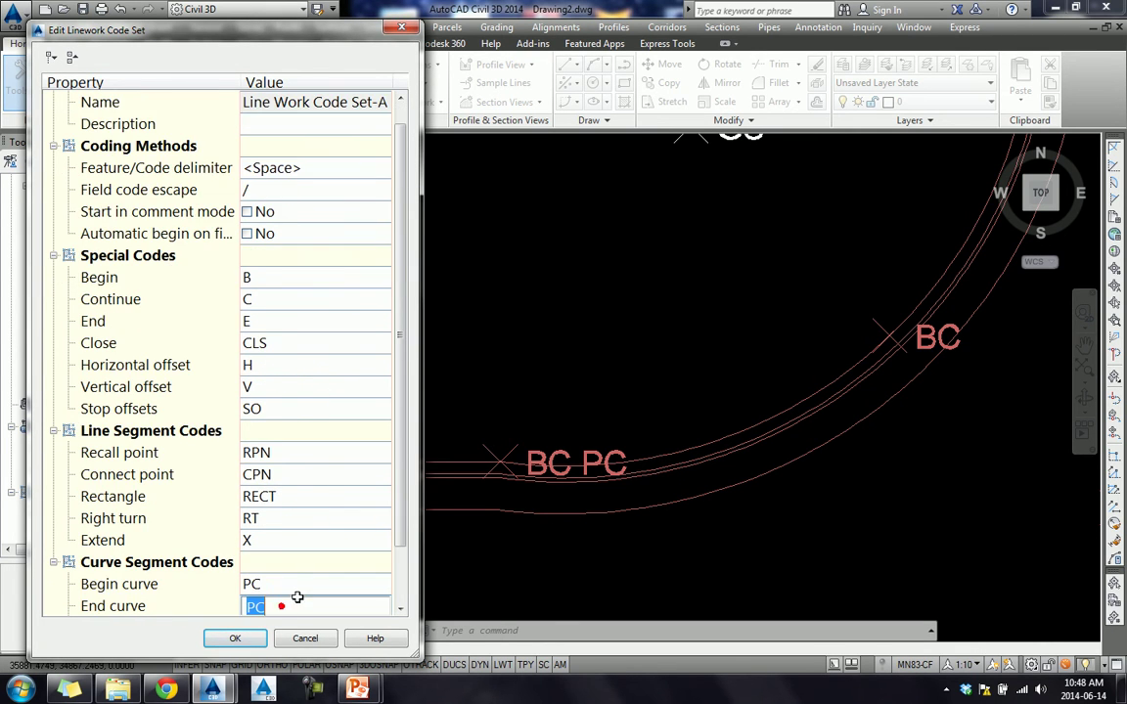
{"action": "type", "text": "PT"}
{"action": "scroll", "coordinate": [293, 592], "scroll_direction": "down", "scroll_amount": 1}
{"action": "left_click", "coordinate": [311, 520]}
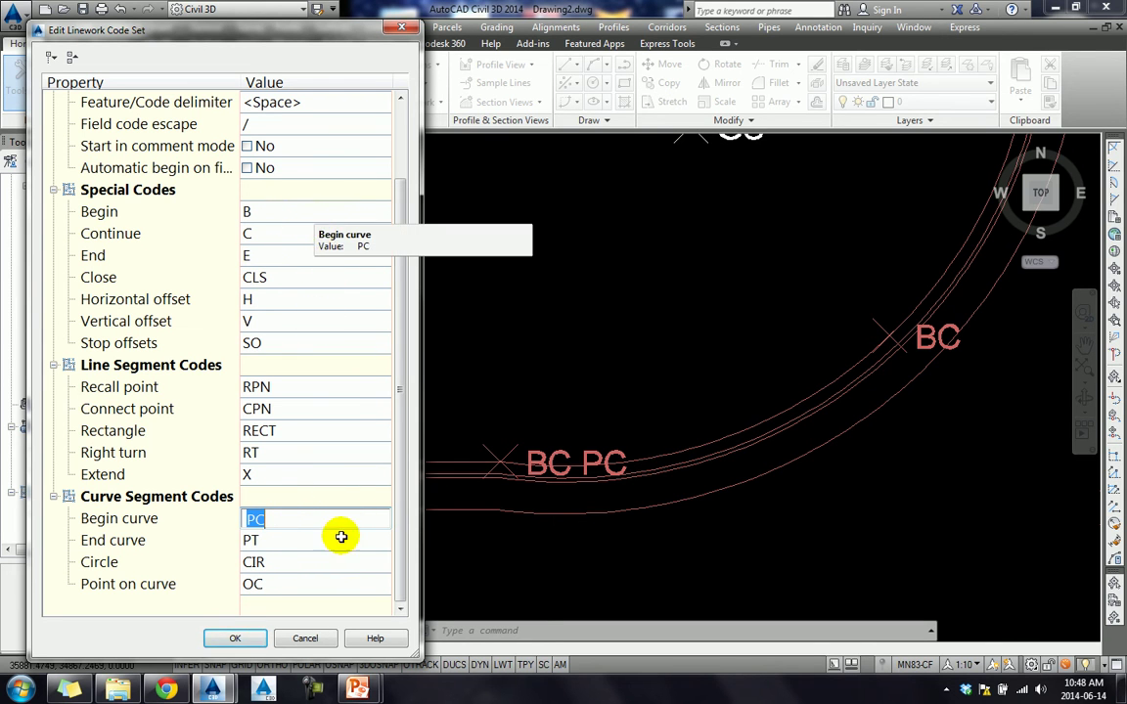
- Review the Begin code B and Begin curve code PC, then cancel out of the editor
{"action": "left_click", "coordinate": [287, 212]}
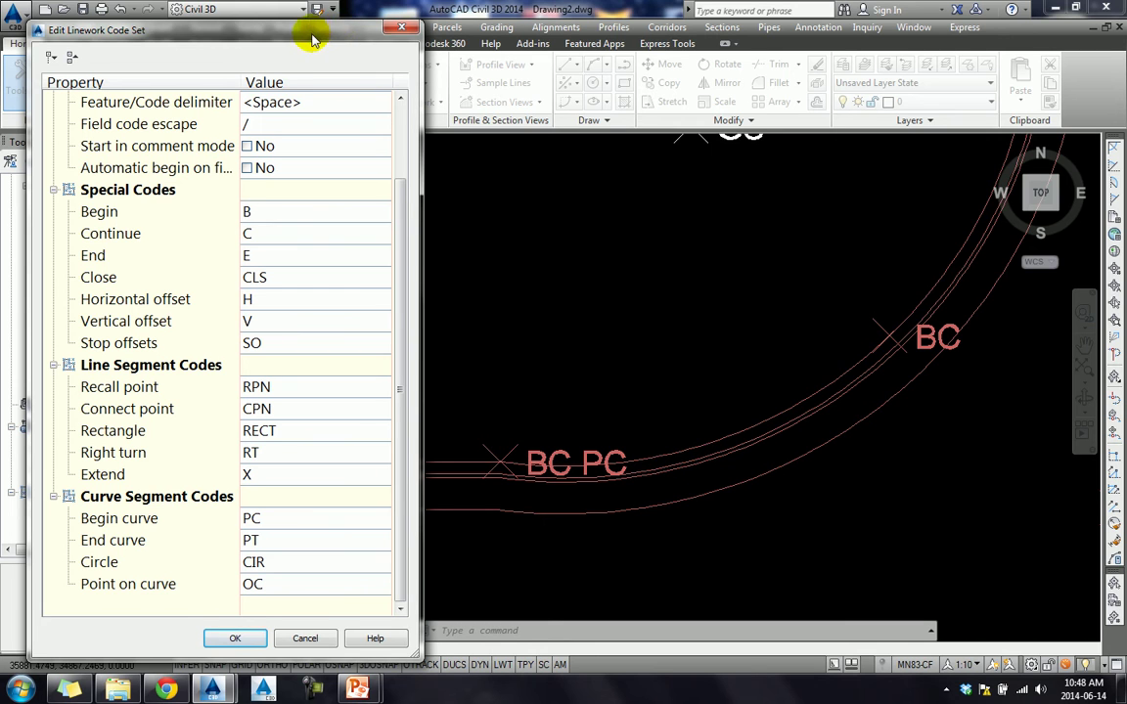
{"action": "left_click_drag", "start_coordinate": [314, 39], "coordinate": [311, 30]}
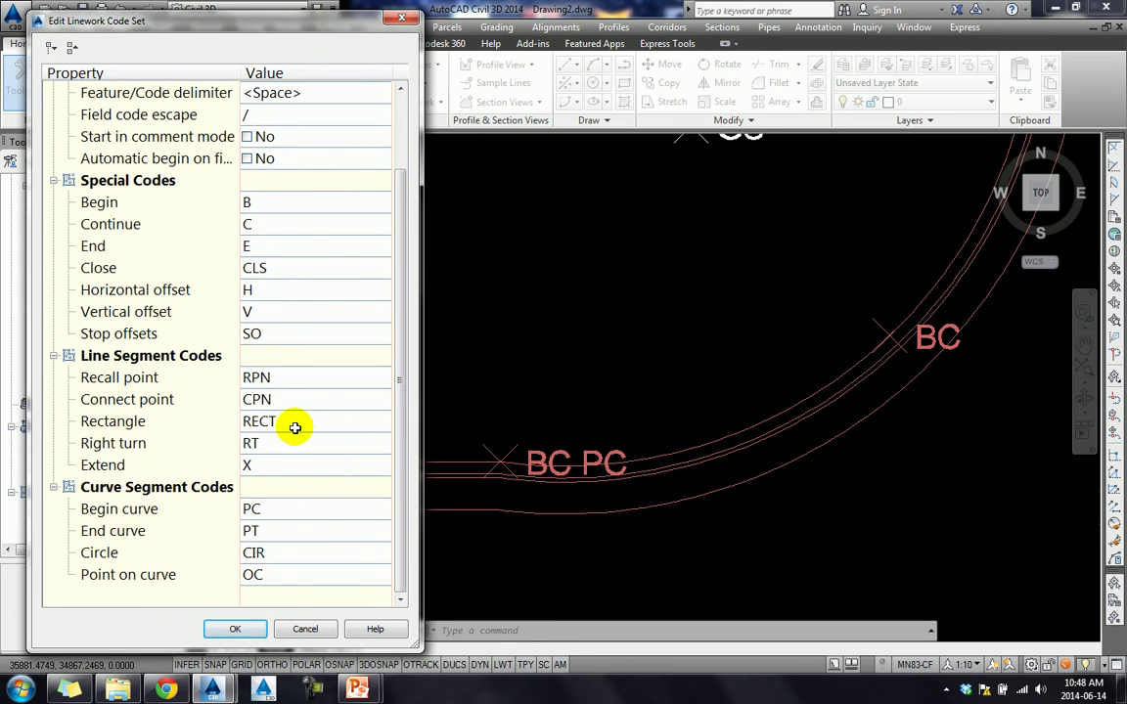
{"action": "left_click", "coordinate": [284, 509]}
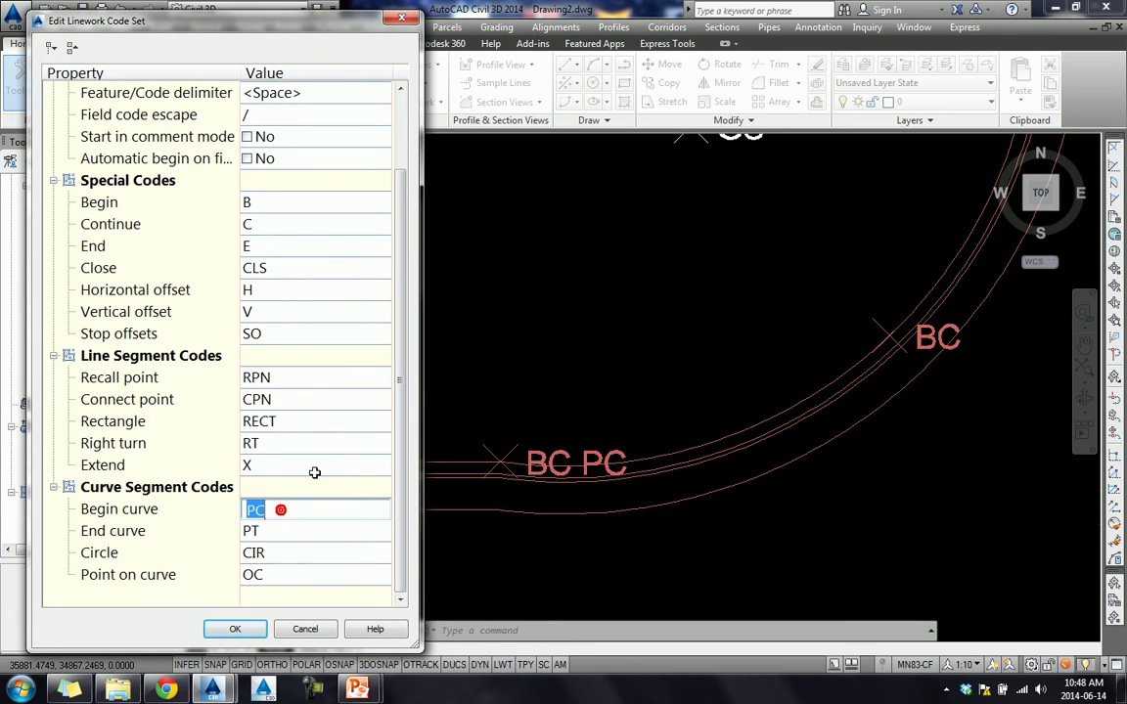
{"action": "left_click", "coordinate": [277, 207]}
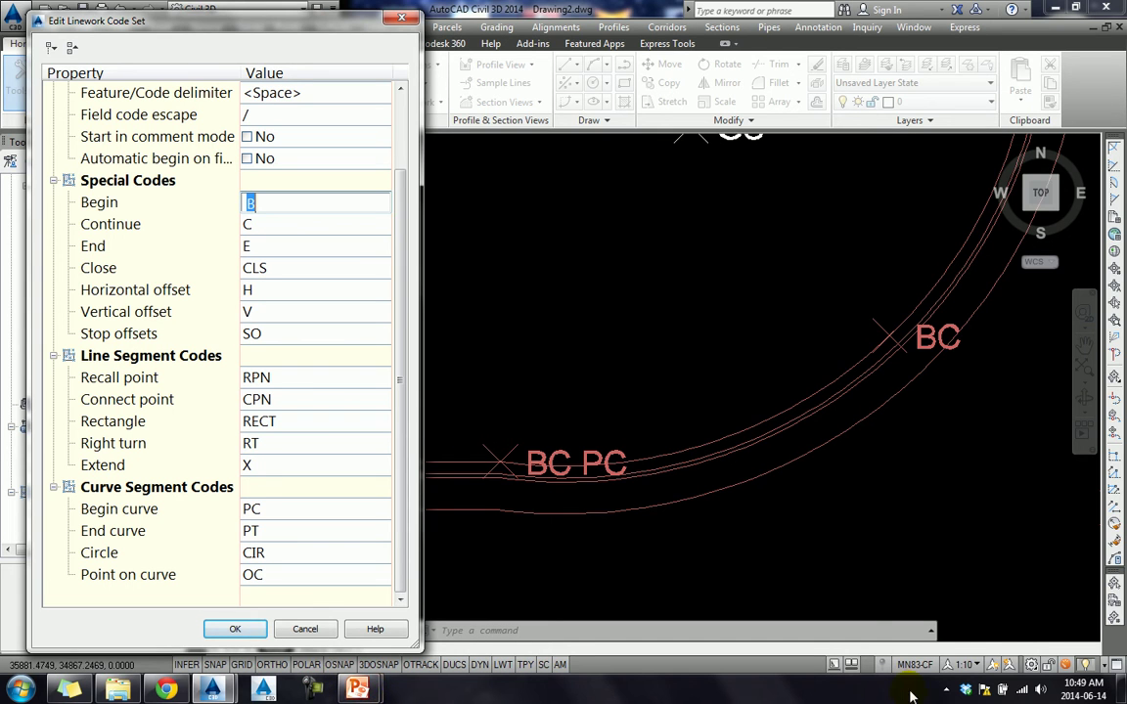
{"action": "left_click", "coordinate": [945, 691]}
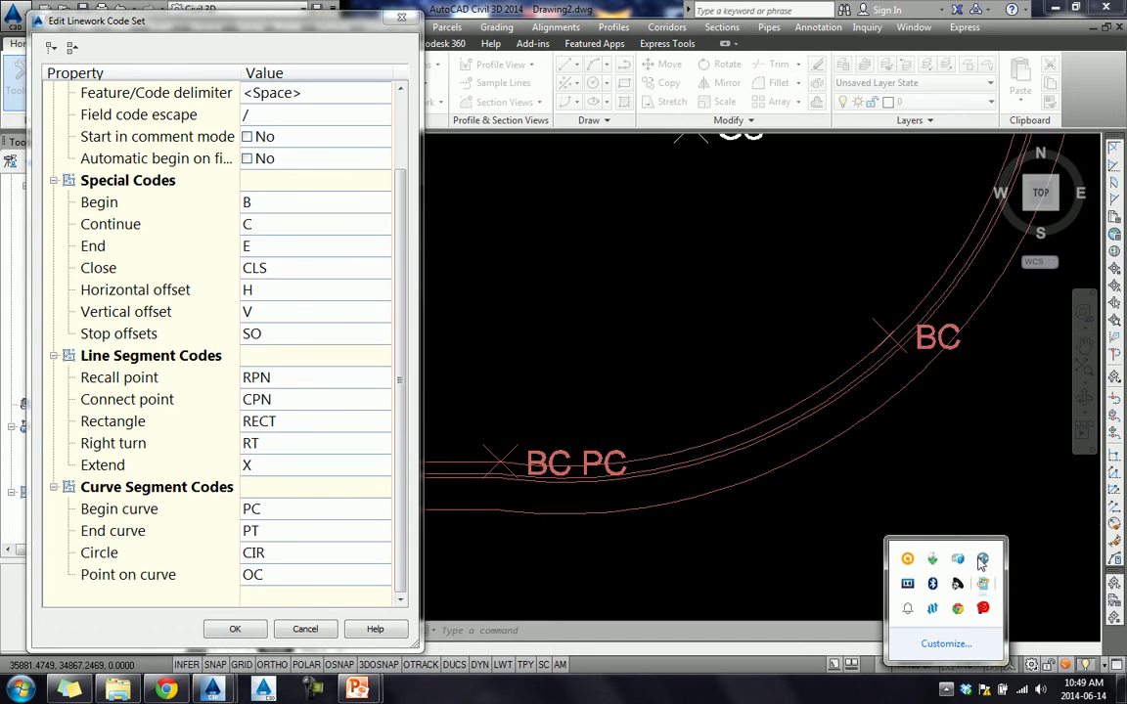
{"action": "left_click", "coordinate": [981, 607]}
{"action": "key", "text": "F9"}
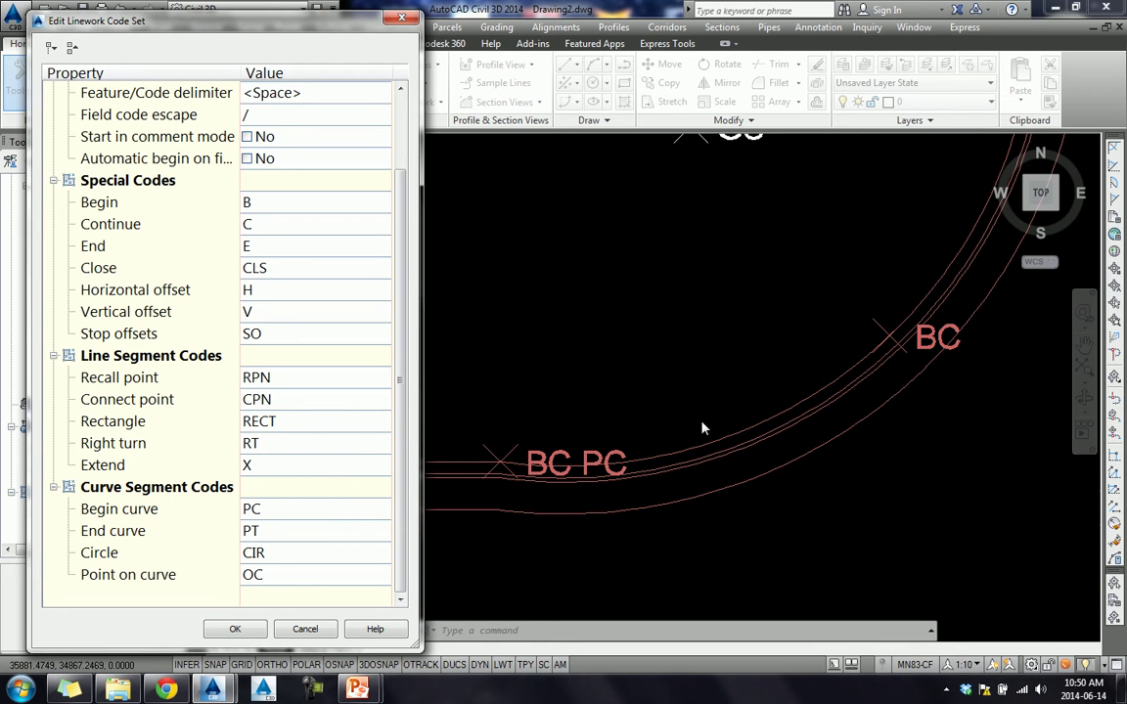
{"action": "left_click", "coordinate": [591, 434]}
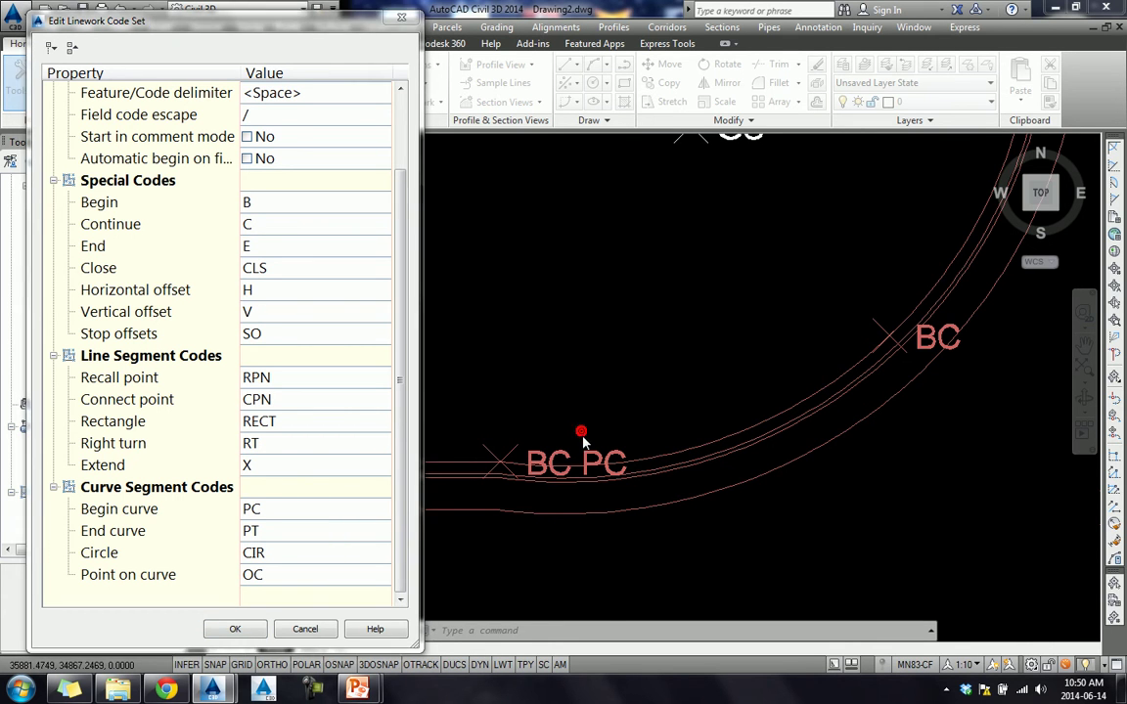
{"action": "left_click", "coordinate": [307, 629]}
{"action": "scroll", "coordinate": [597, 471], "scroll_direction": "down", "scroll_amount": 2}
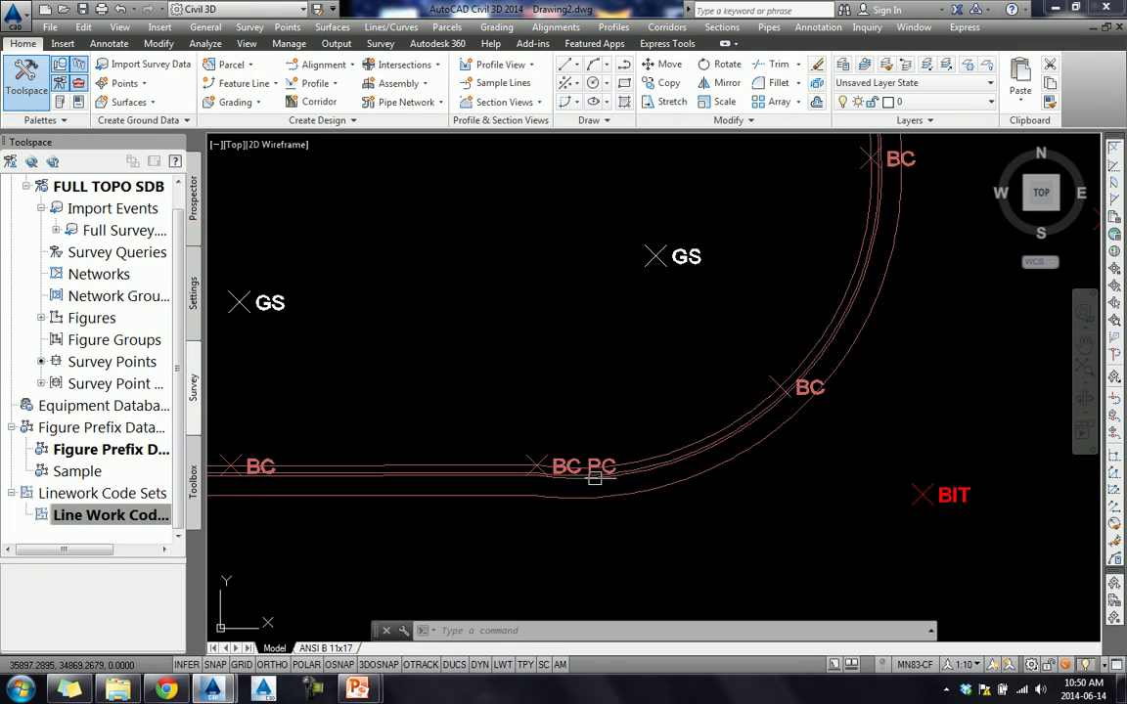
- Pan to the BC PC point 25 and start editing its description in Survey Point Properties
{"action": "middle_click_drag", "start_coordinate": [595, 478], "coordinate": [566, 534]}
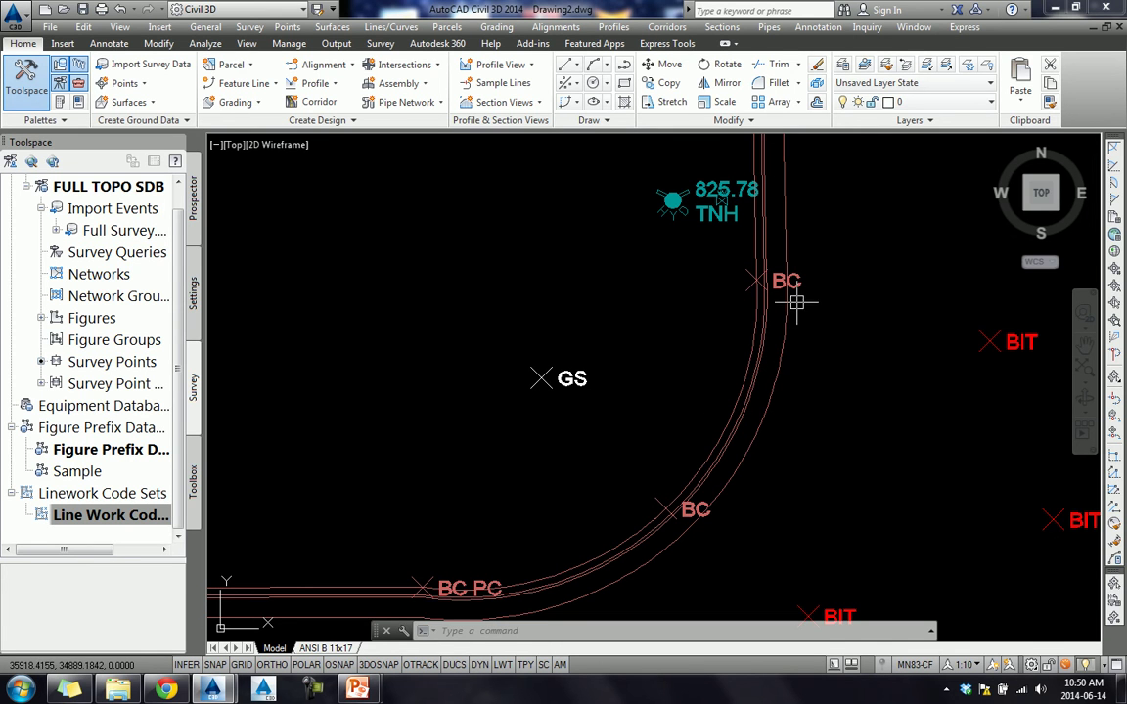
{"action": "middle_click_drag", "start_coordinate": [573, 533], "coordinate": [589, 463]}
{"action": "key", "text": "Escape"}
{"action": "key", "text": "Escape"}
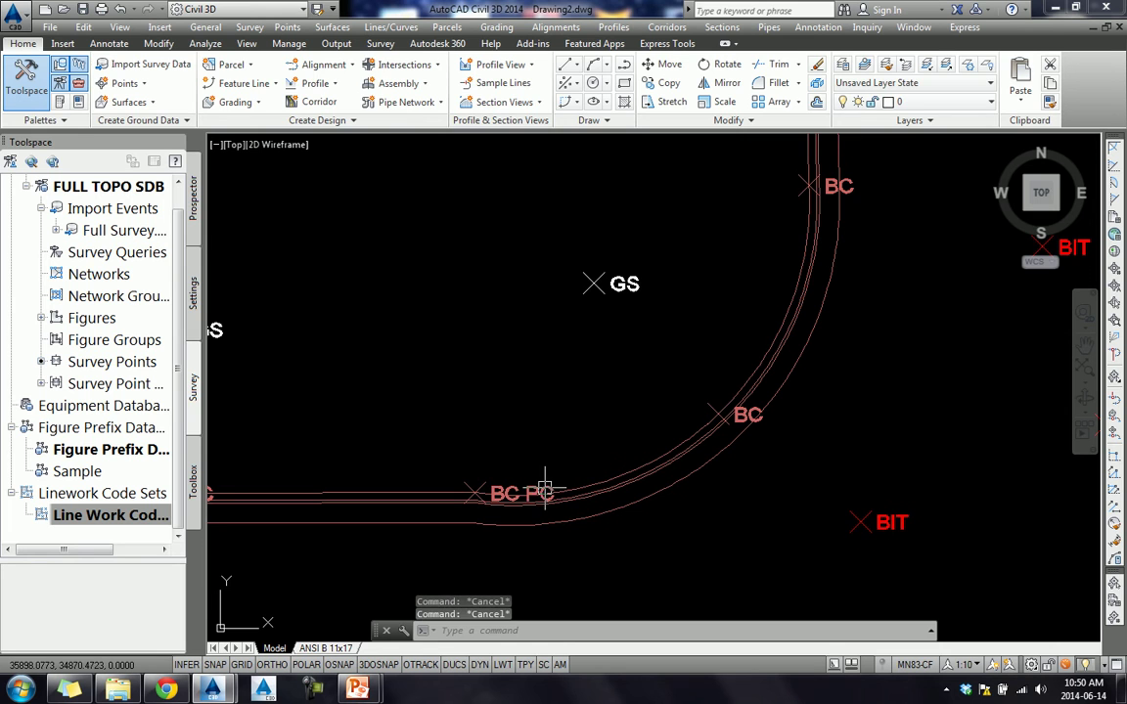
{"action": "left_click", "coordinate": [537, 486]}
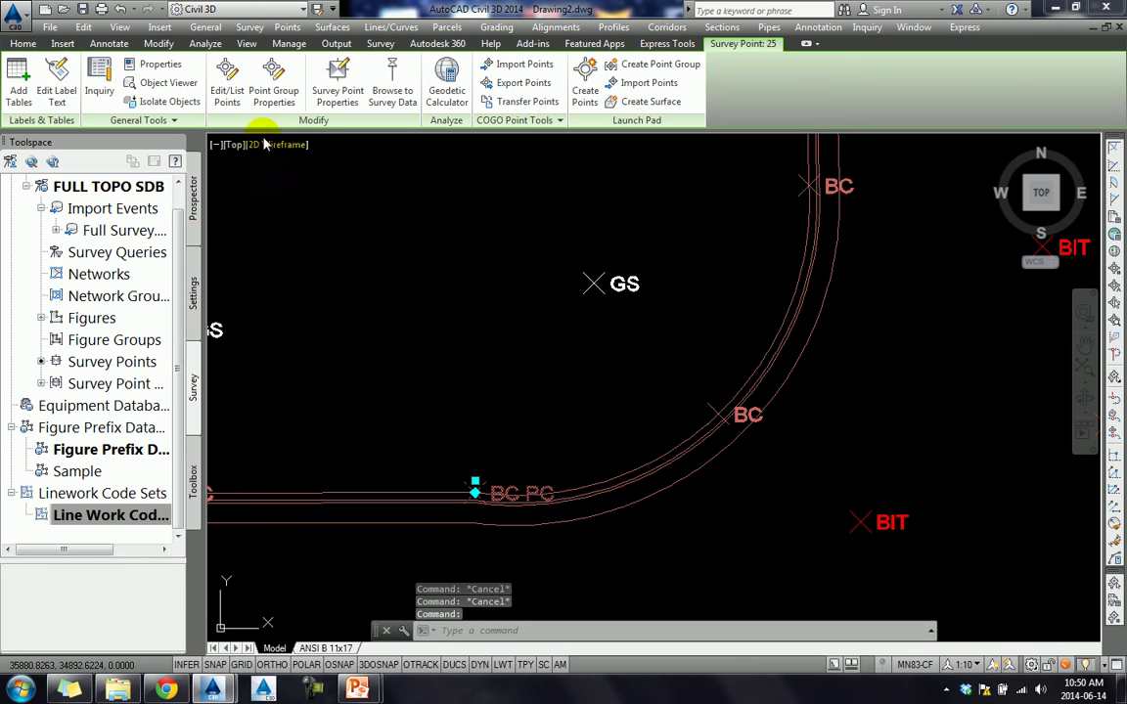
{"action": "left_click", "coordinate": [333, 94]}
{"action": "left_click", "coordinate": [366, 375]}
{"action": "left_click", "coordinate": [366, 375]}
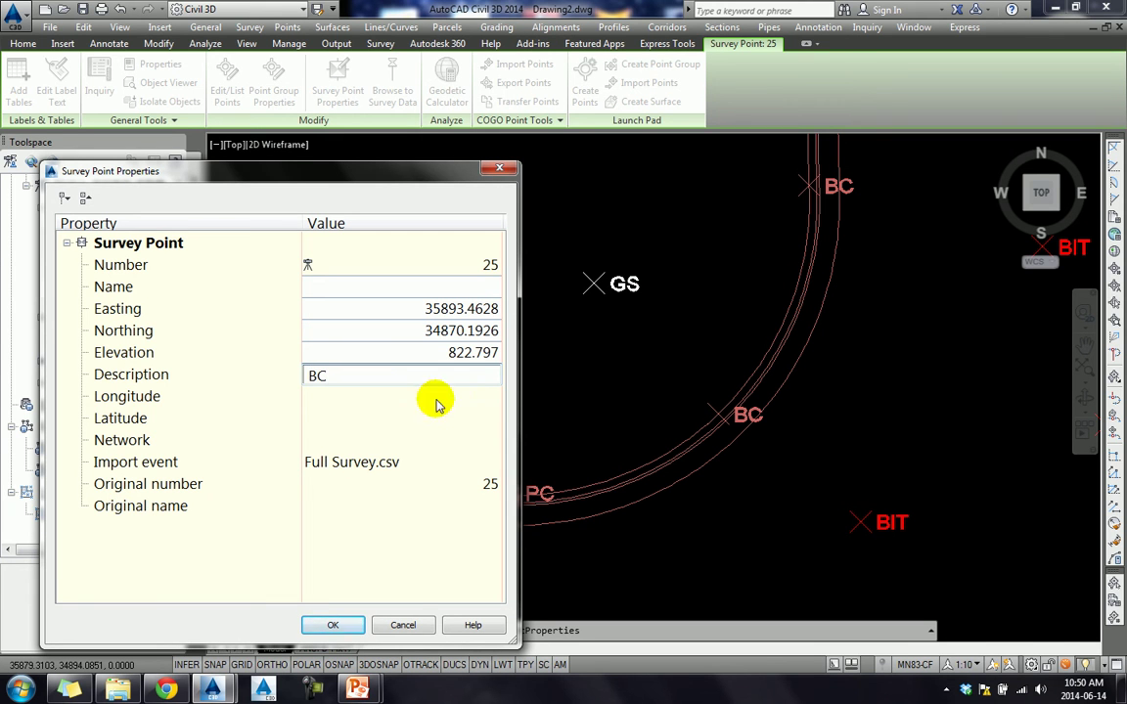
- Apply description BC to point 25, reprocess the linework, and zoom to inspect the angled curb
{"action": "left_click", "coordinate": [338, 626]}
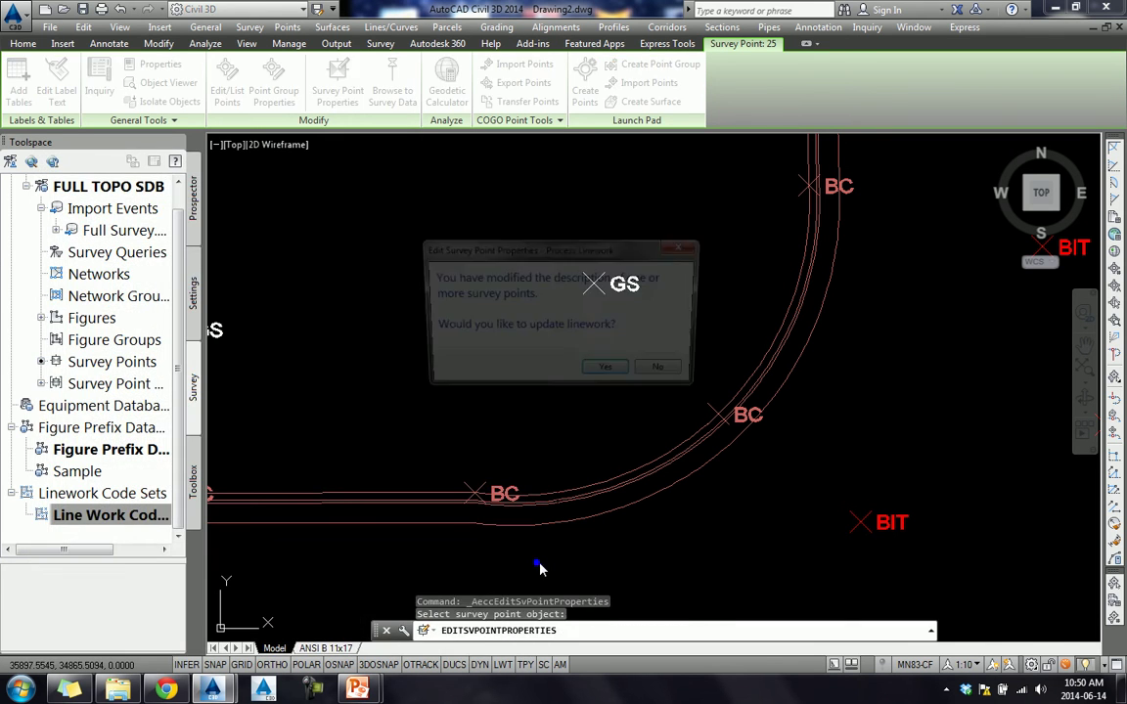
{"action": "left_click", "coordinate": [597, 375]}
{"action": "left_click", "coordinate": [472, 472]}
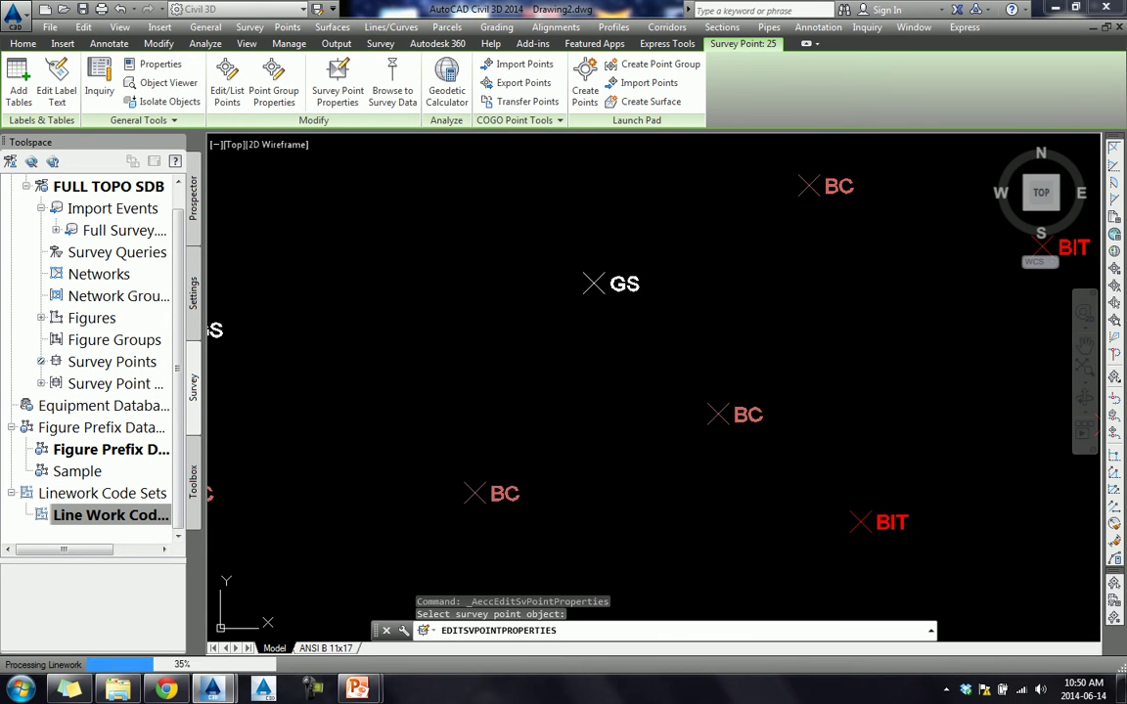
{"action": "scroll", "coordinate": [652, 391], "scroll_direction": "up", "scroll_amount": 2}
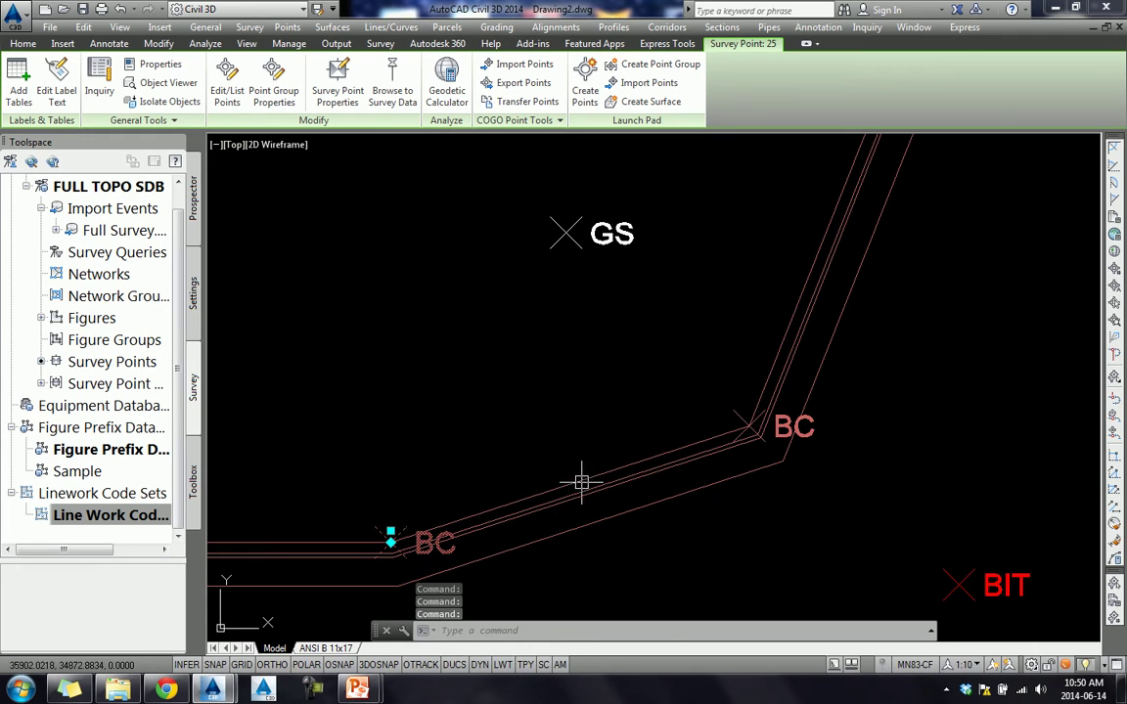
{"action": "scroll", "coordinate": [581, 482], "scroll_direction": "down", "scroll_amount": 3}
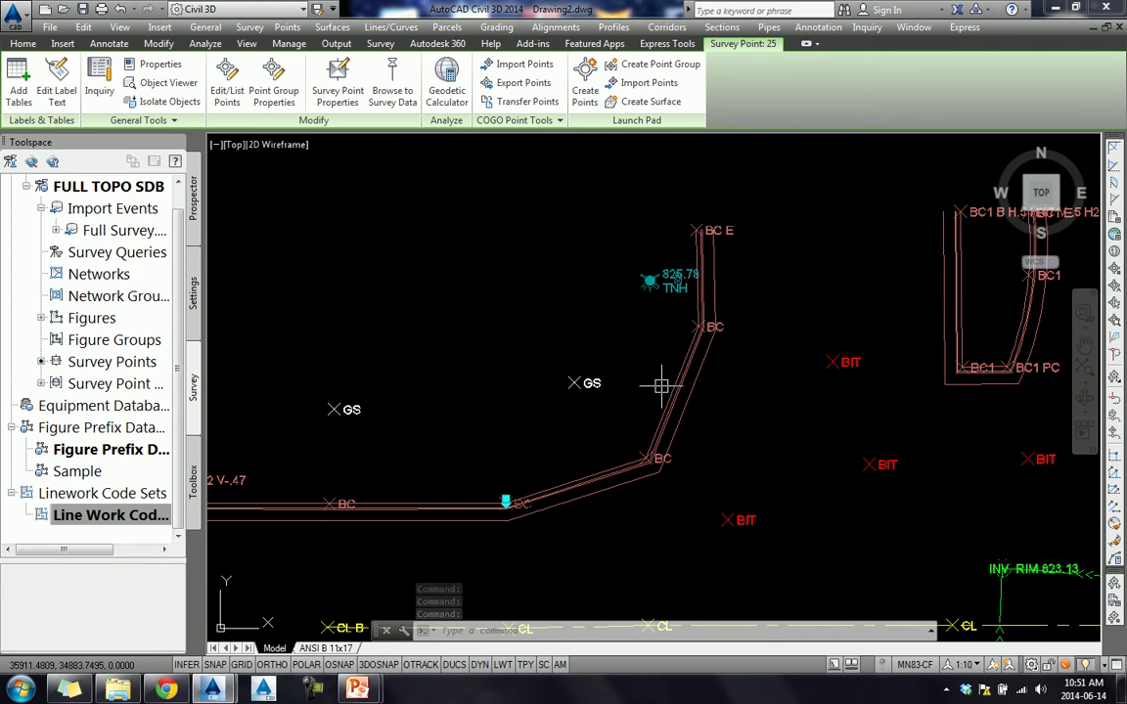
{"action": "scroll", "coordinate": [555, 416], "scroll_direction": "up", "scroll_amount": 2}
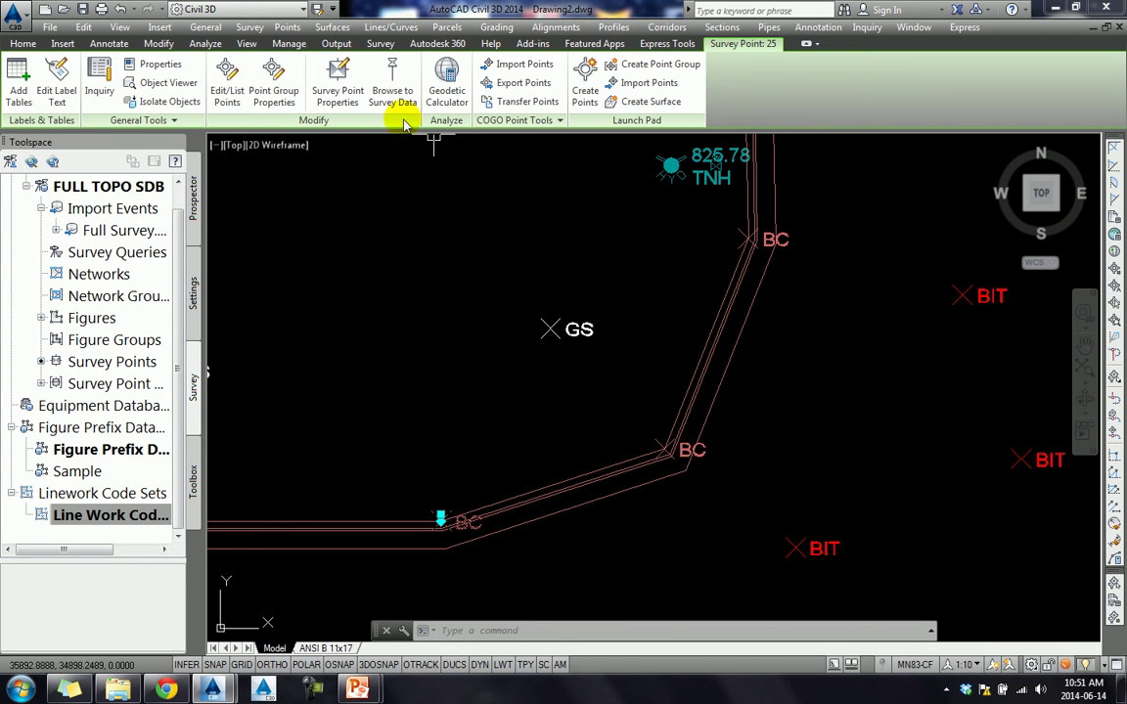
- Restore point 25's description to BC PC and reprocess so the curb arcs smoothly again
{"action": "left_click", "coordinate": [338, 83]}
{"action": "left_click", "coordinate": [352, 372]}
{"action": "left_click", "coordinate": [364, 375]}
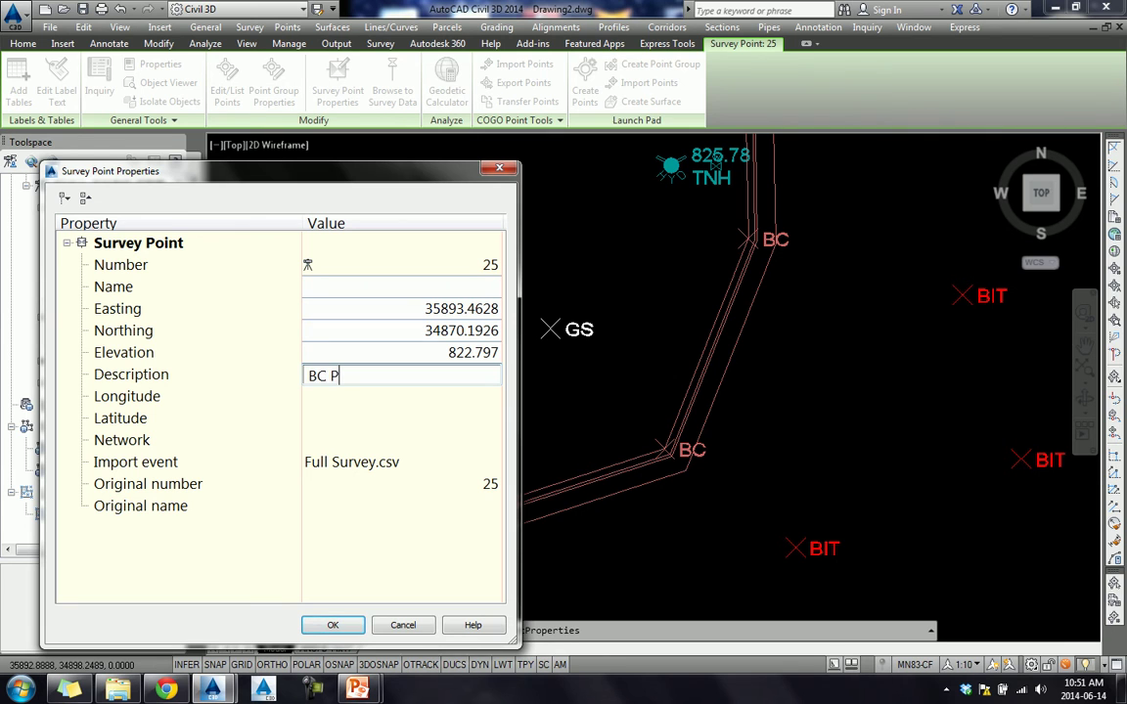
{"action": "left_click_drag", "start_coordinate": [307, 181], "coordinate": [304, 154]}
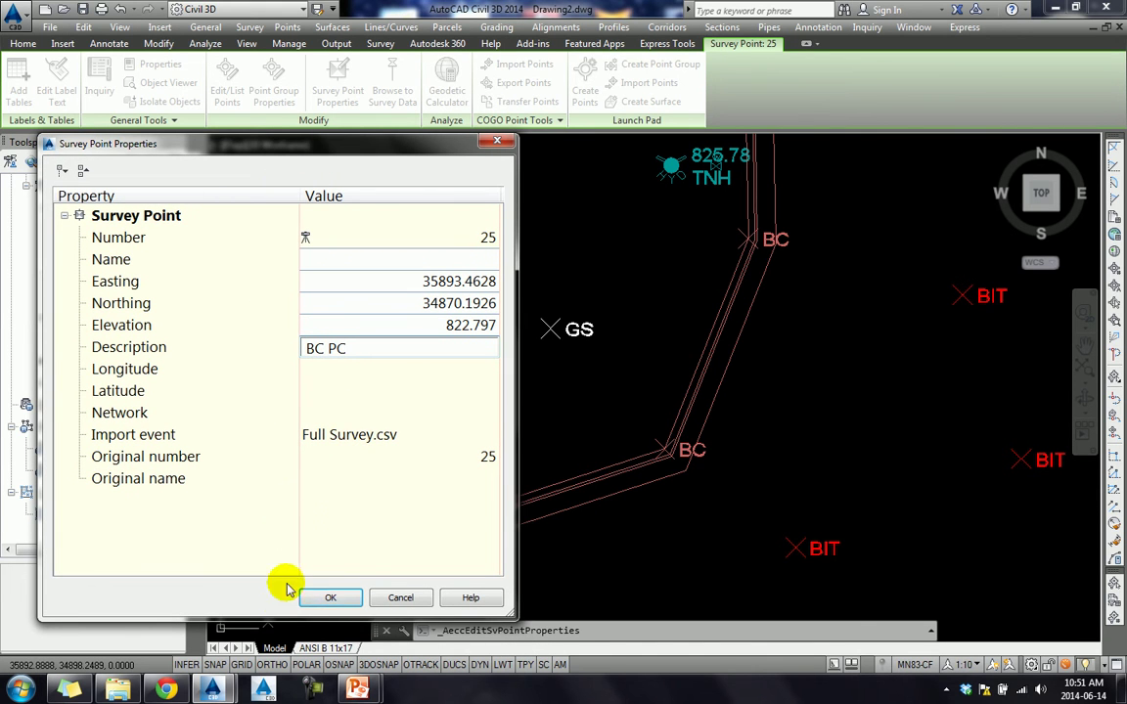
{"action": "left_click", "coordinate": [333, 598]}
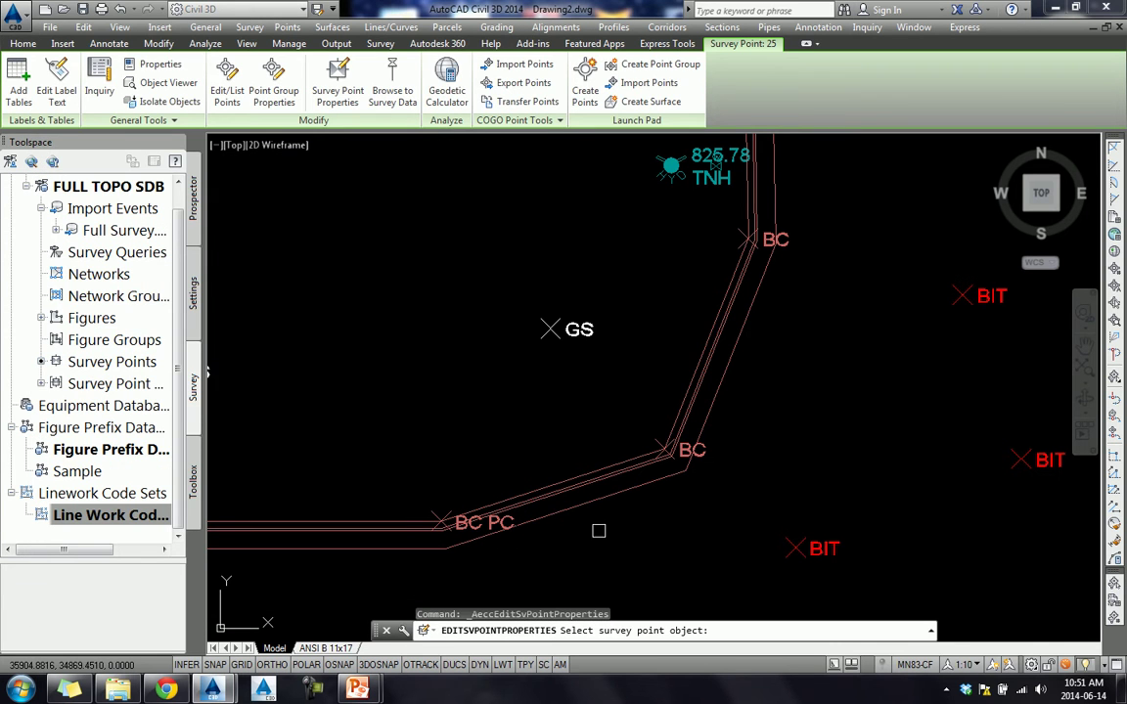
{"action": "left_click", "coordinate": [603, 373]}
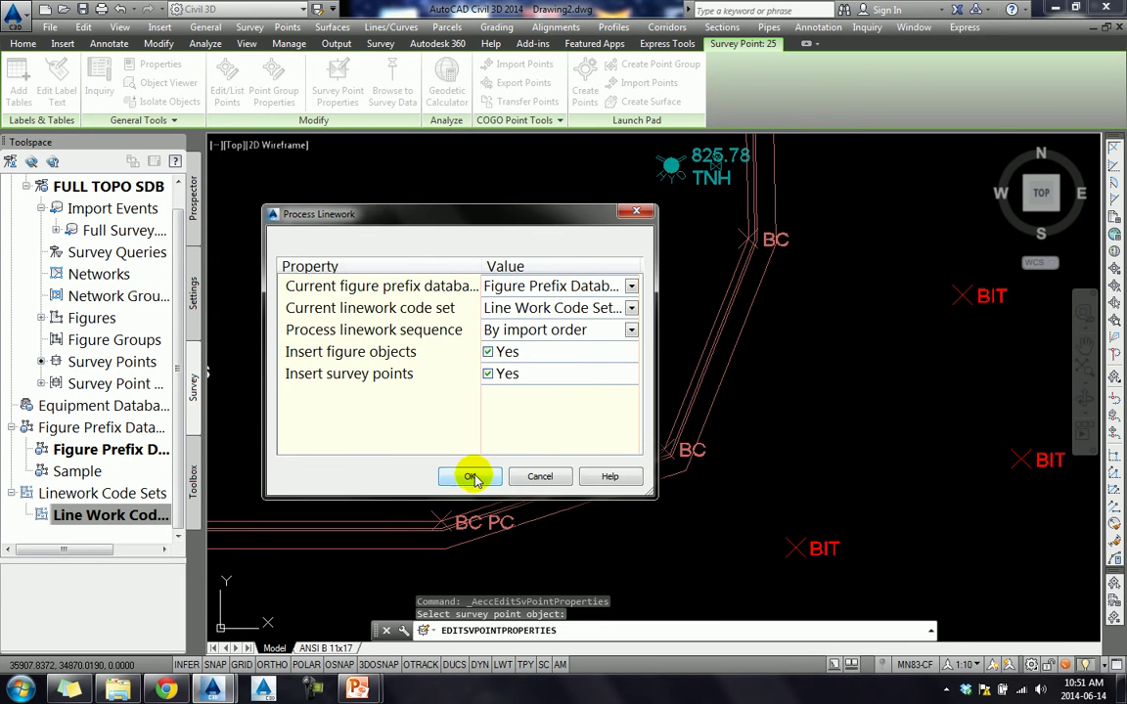
{"action": "left_click", "coordinate": [470, 477]}
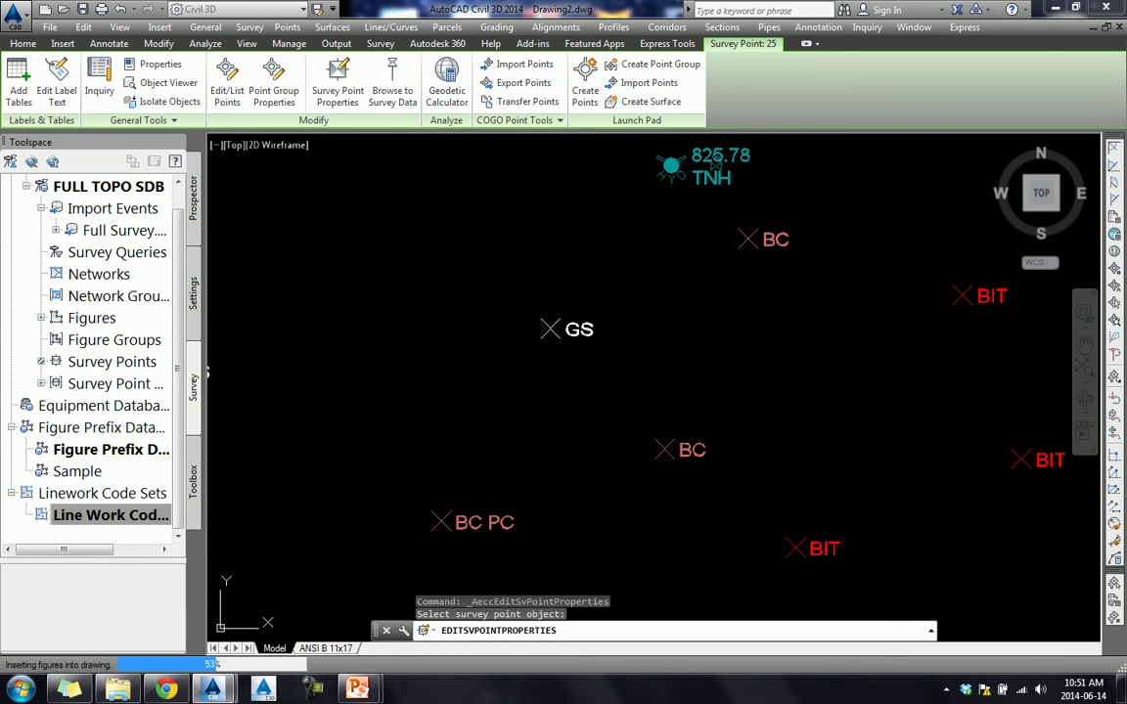
{"action": "scroll", "coordinate": [596, 488], "scroll_direction": "up", "scroll_amount": 2}
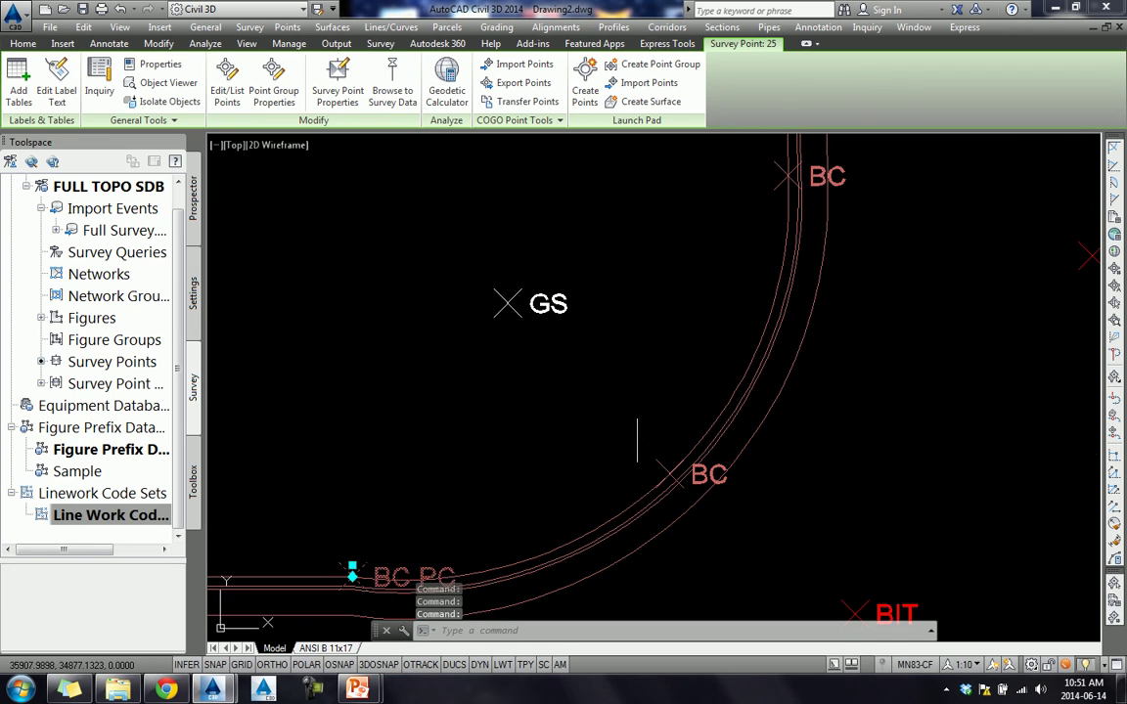
{"action": "scroll", "coordinate": [636, 440], "scroll_direction": "down", "scroll_amount": 2}
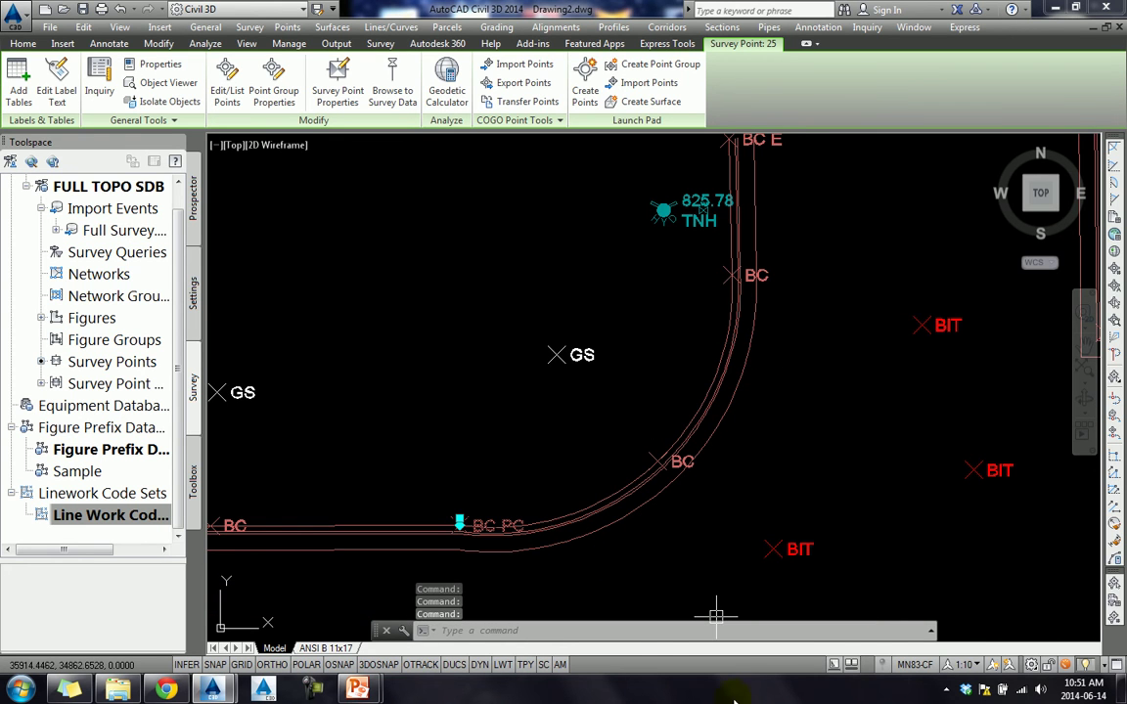
{"action": "left_click", "coordinate": [946, 692]}
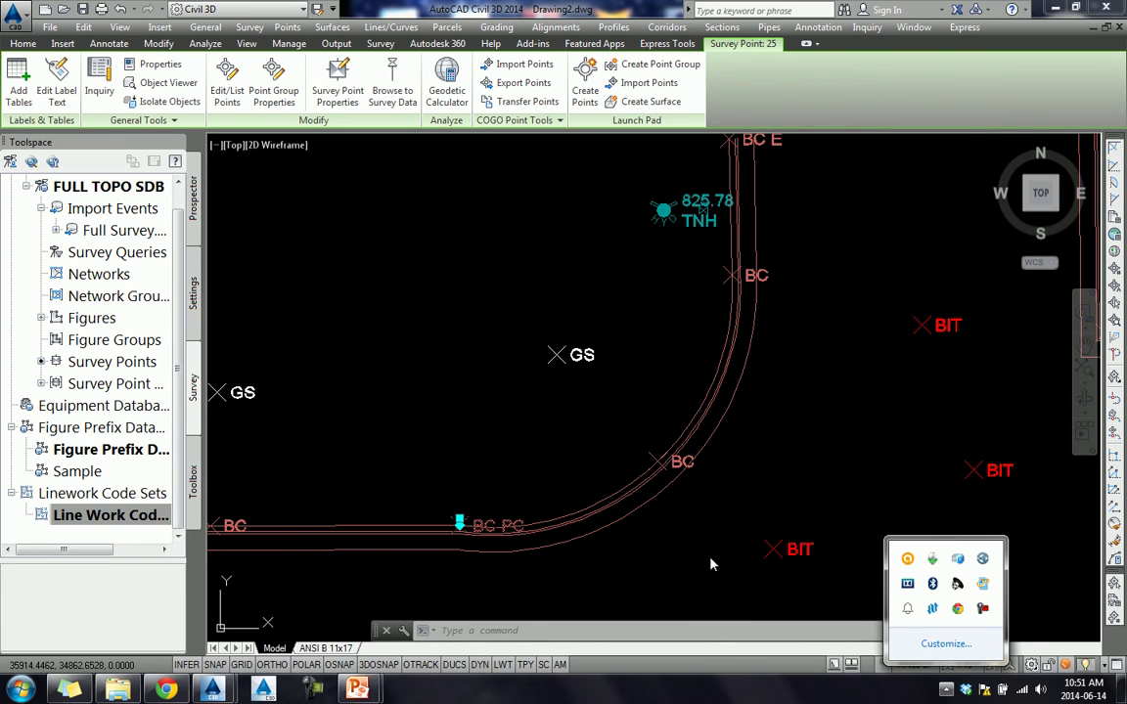
- Open and close Line Work Code Set-A's editor, then zoom out across the site's curb linework
{"action": "right_click", "coordinate": [141, 517]}
{"action": "left_click", "coordinate": [181, 525]}
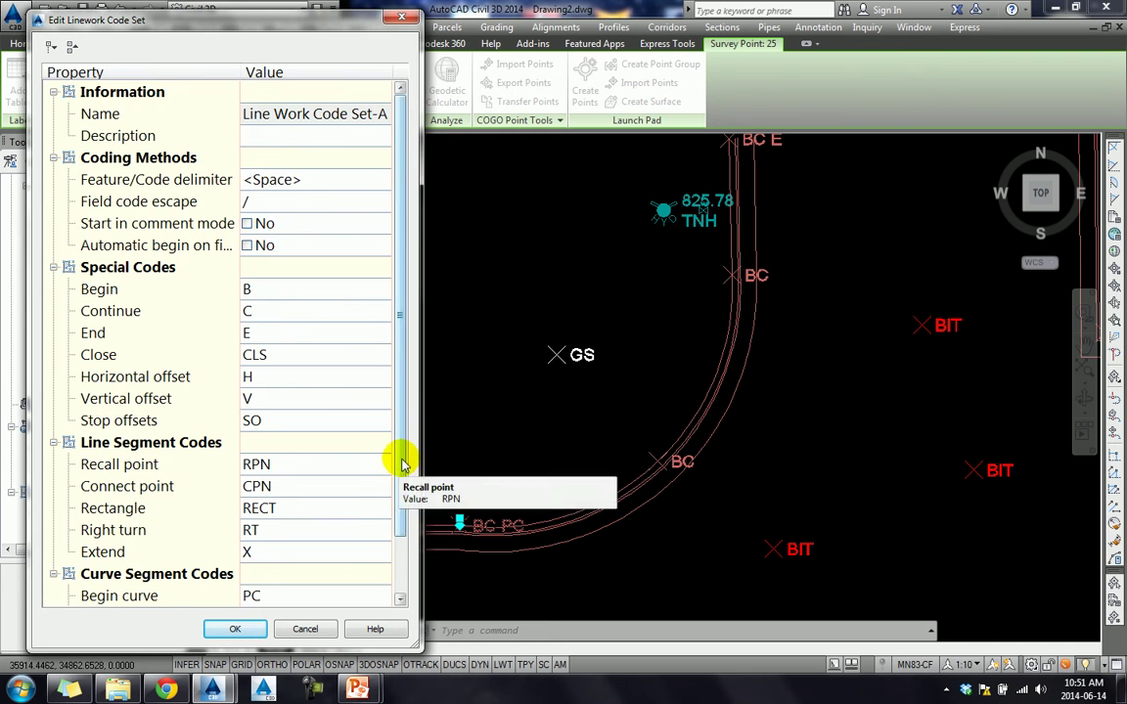
{"action": "left_click_drag", "start_coordinate": [401, 458], "coordinate": [387, 526]}
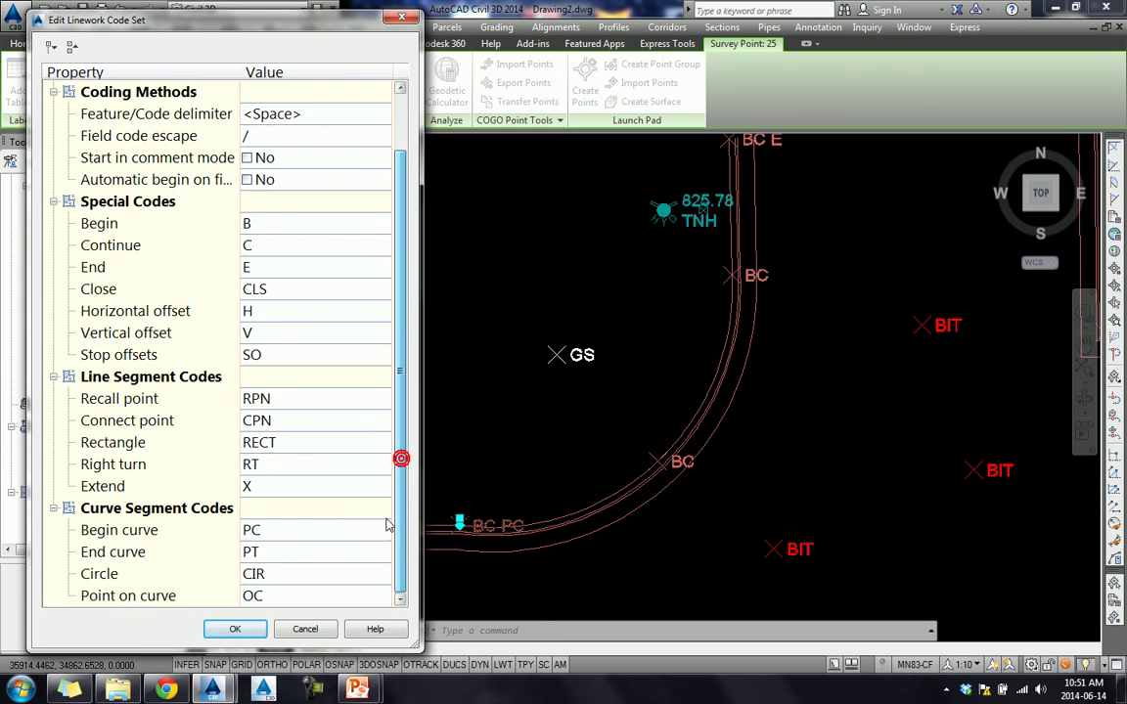
{"action": "left_click", "coordinate": [404, 18]}
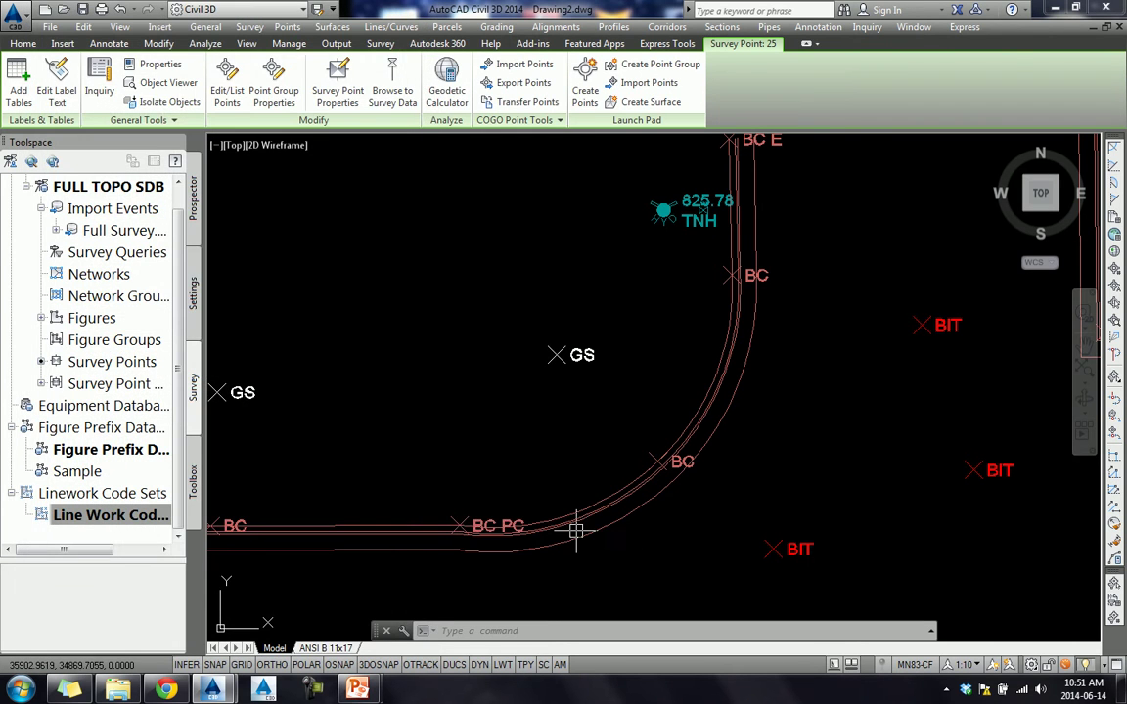
{"action": "key", "text": "Escape"}
{"action": "scroll", "coordinate": [575, 528], "scroll_direction": "down", "scroll_amount": 5}
{"action": "middle_click_drag", "start_coordinate": [662, 528], "coordinate": [501, 389]}
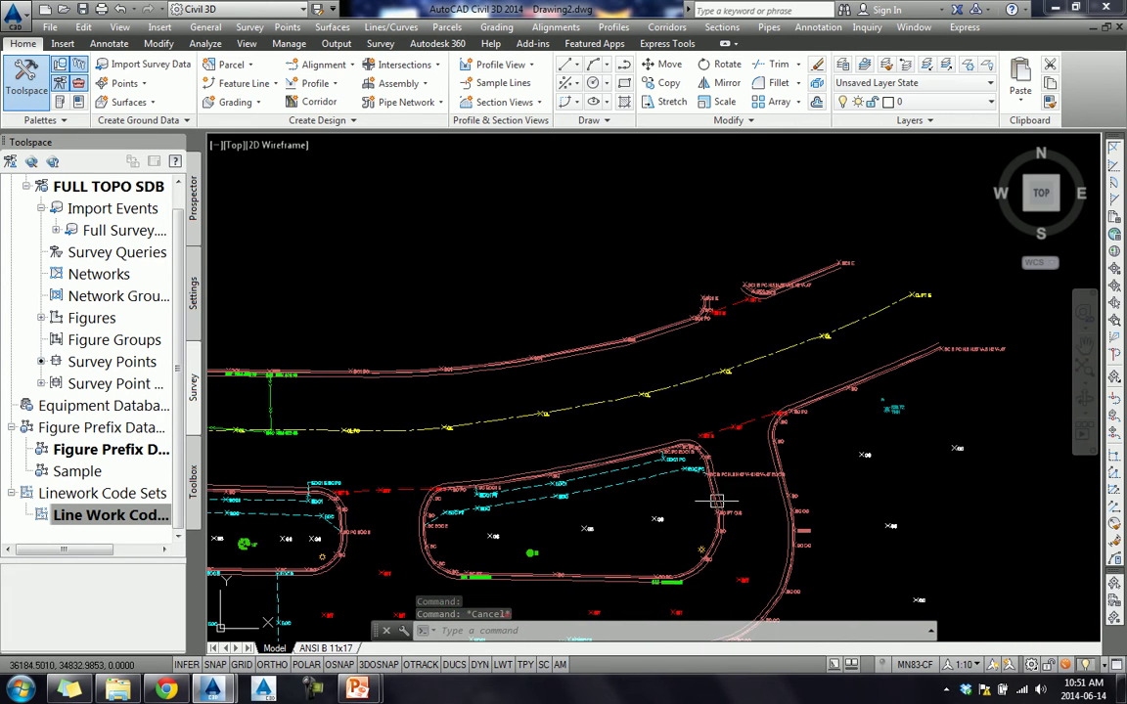
{"action": "scroll", "coordinate": [736, 540], "scroll_direction": "up", "scroll_amount": 3}
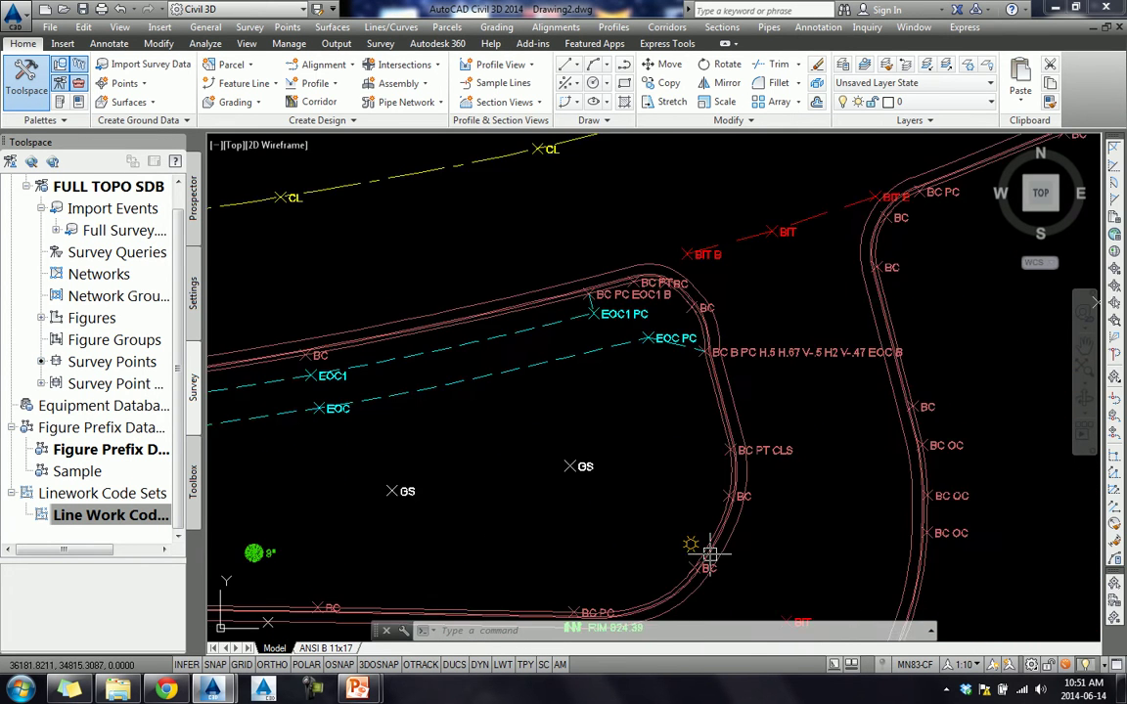
{"action": "scroll", "coordinate": [734, 469], "scroll_direction": "up", "scroll_amount": 3}
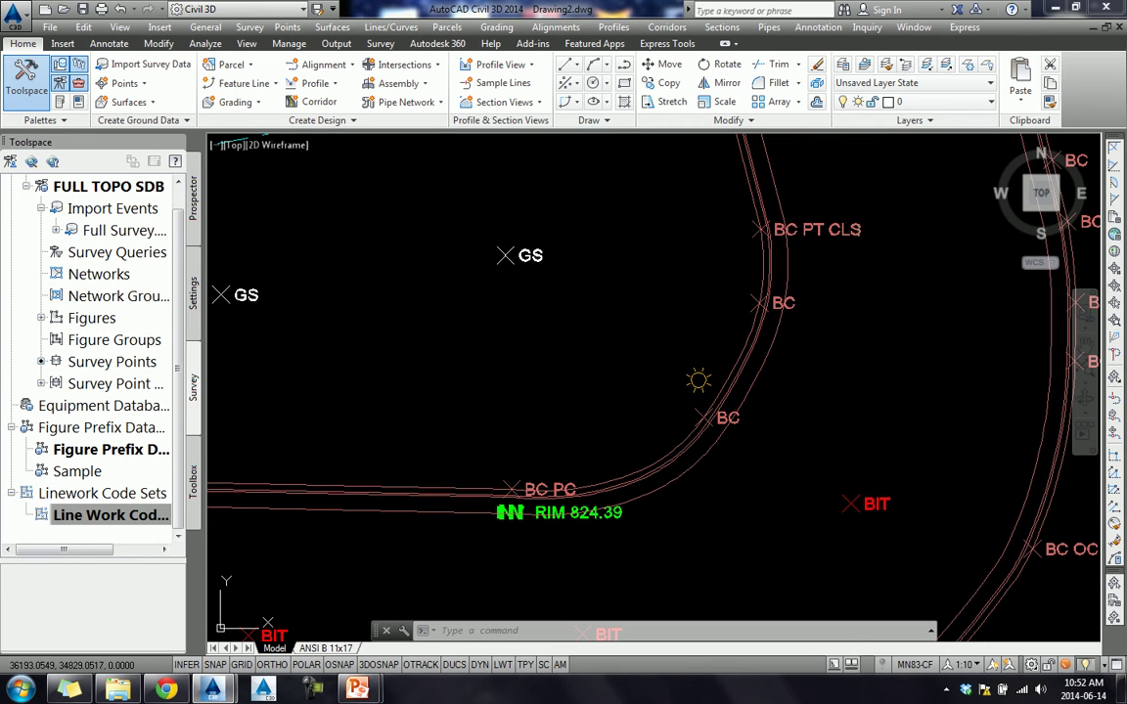
{"action": "middle_click_drag", "start_coordinate": [865, 222], "coordinate": [846, 332]}
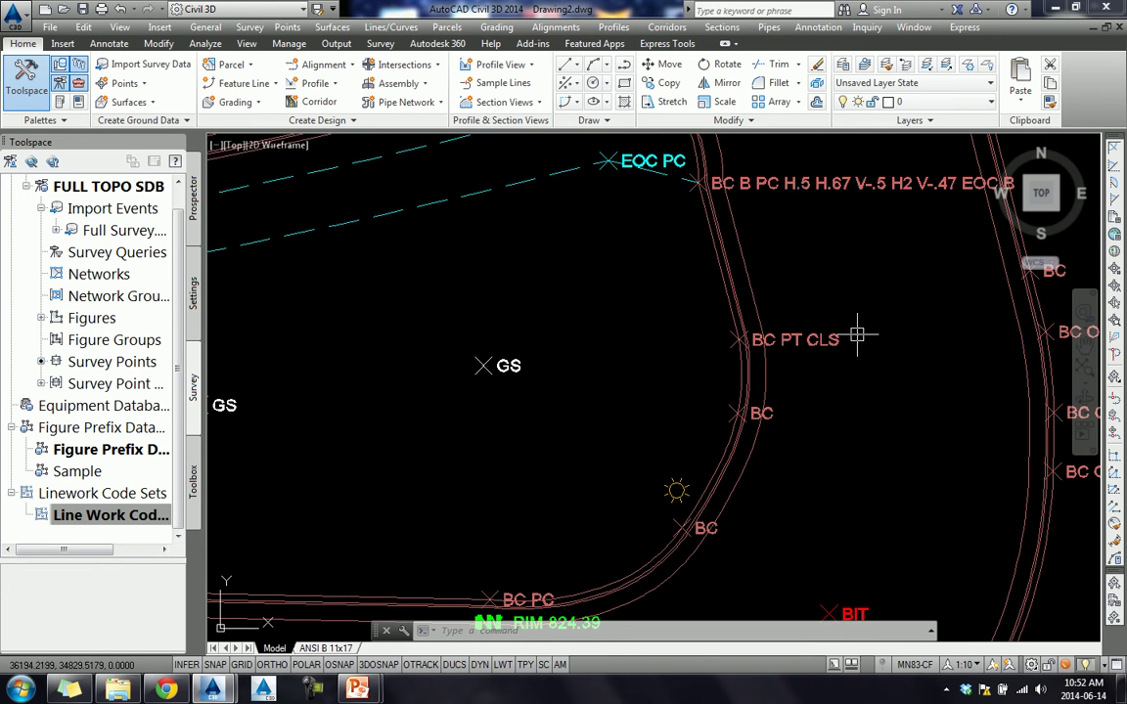
{"action": "left_click", "coordinate": [131, 516]}
{"action": "right_click", "coordinate": [135, 516]}
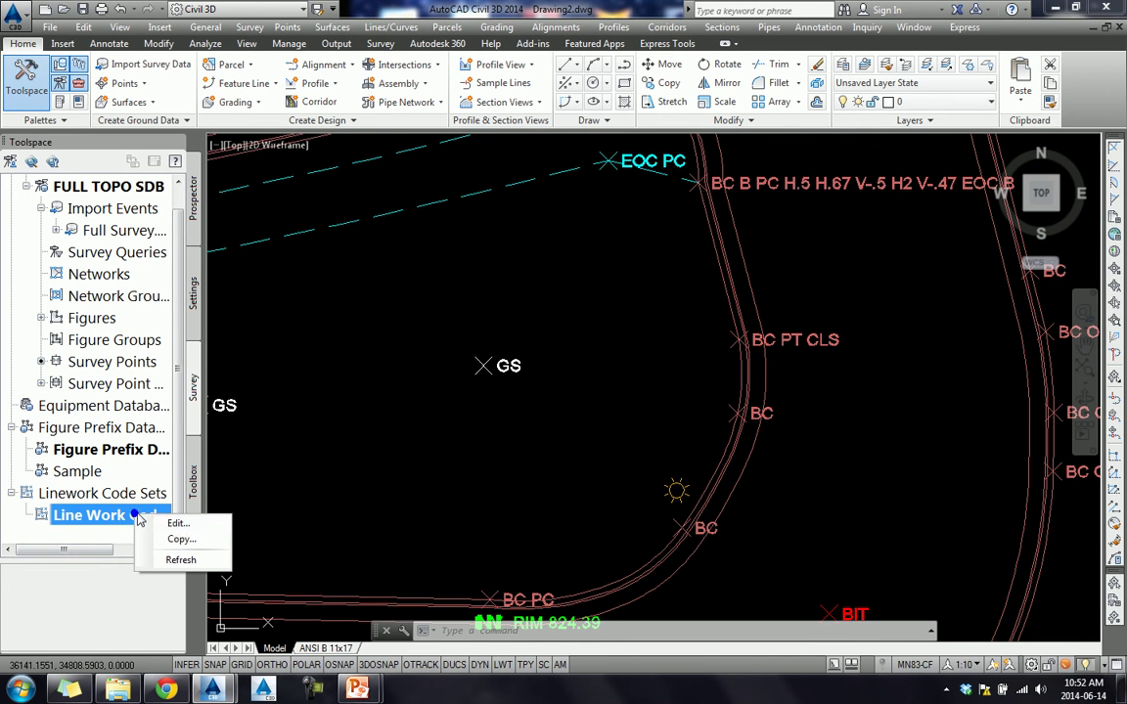
{"action": "left_click", "coordinate": [180, 525]}
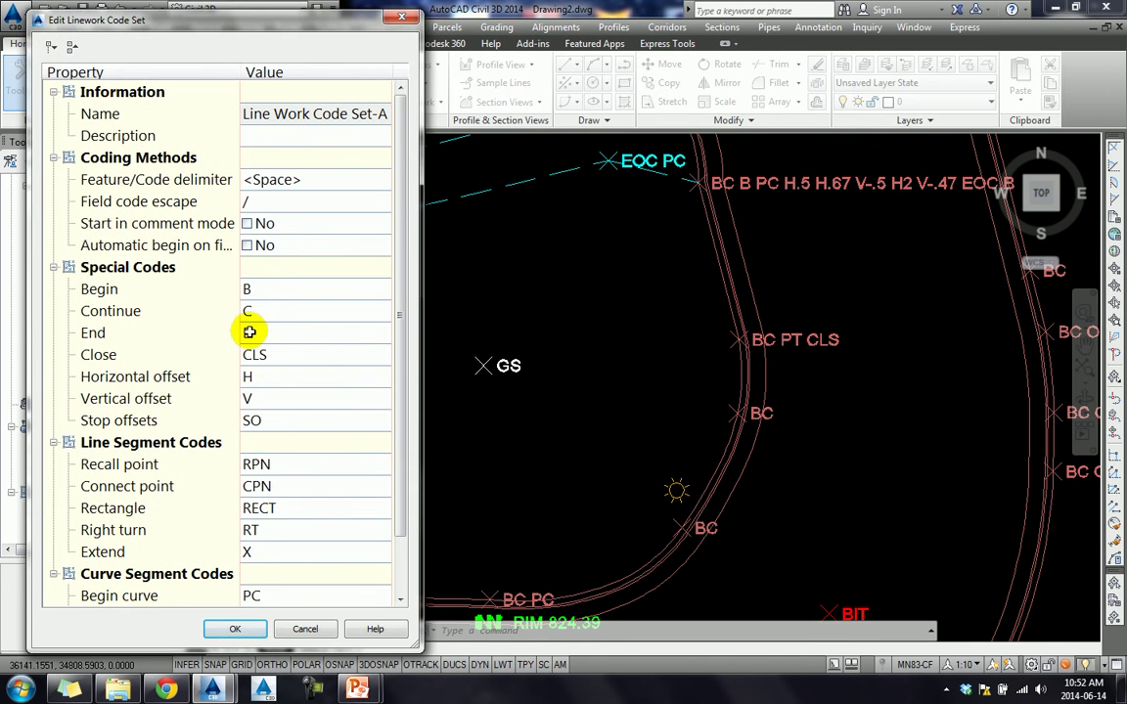
{"action": "left_click", "coordinate": [264, 287]}
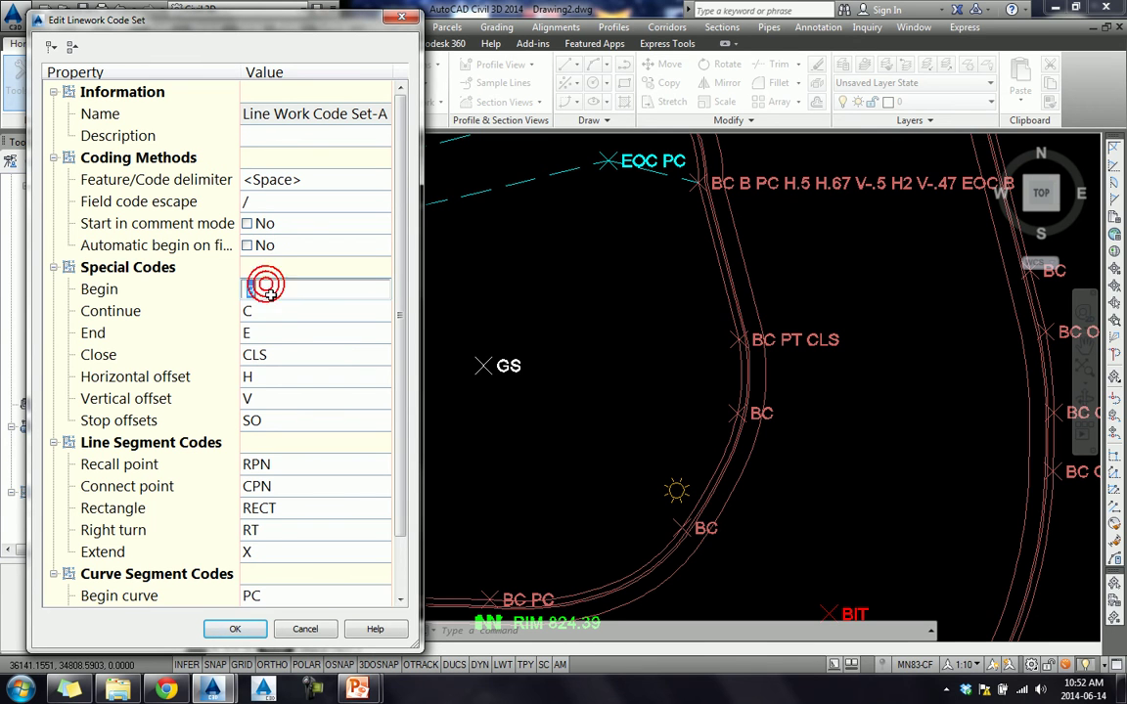
{"action": "left_click", "coordinate": [284, 355]}
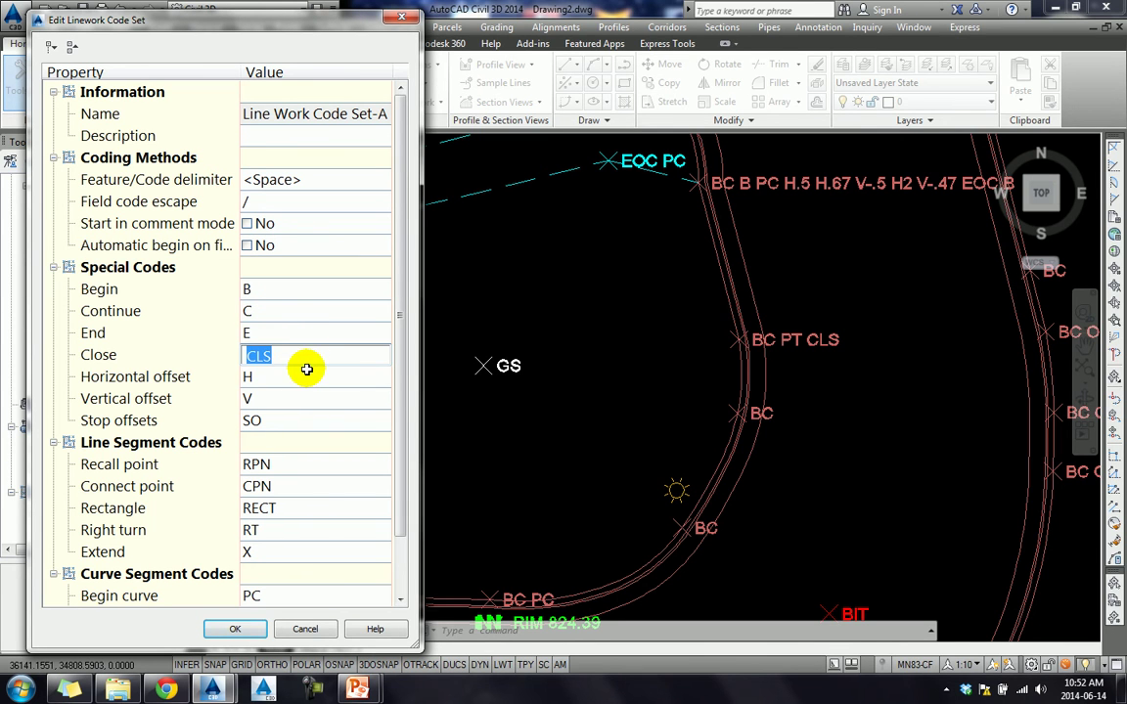
{"action": "left_click", "coordinate": [313, 629]}
- Zoom and pan to the road curb and select the 'BC B H.5 H.67 V-.5 H2 V-.47' point
{"action": "scroll", "coordinate": [812, 425], "scroll_direction": "down", "scroll_amount": 2}
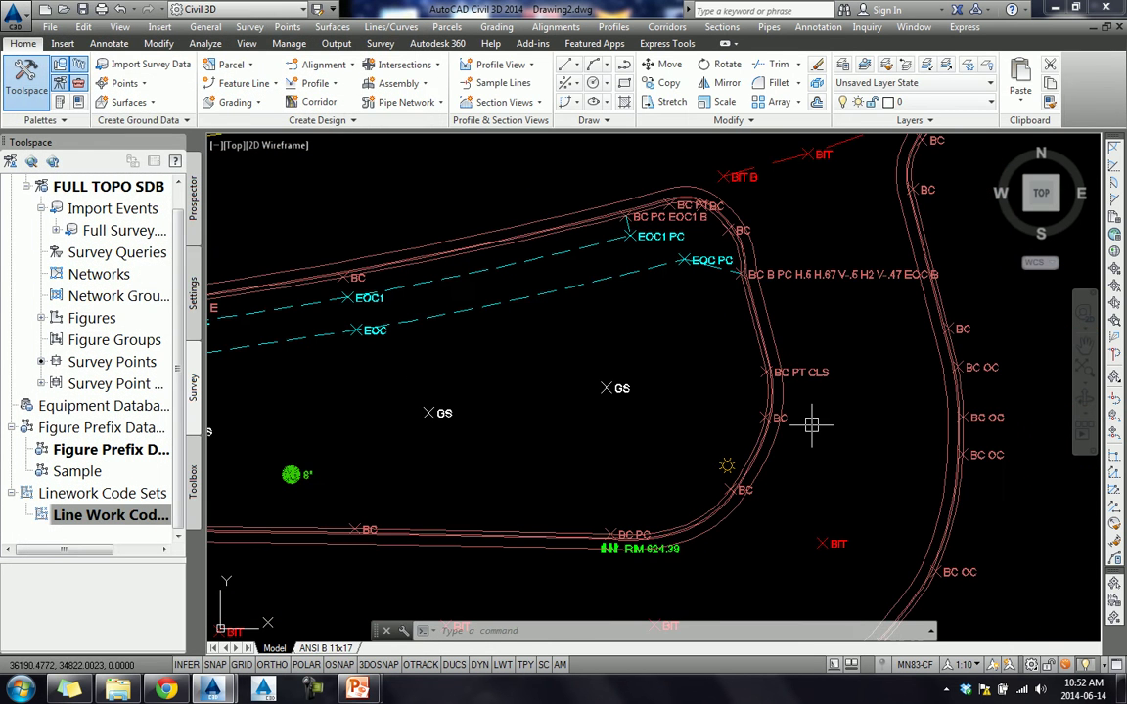
{"action": "scroll", "coordinate": [736, 199], "scroll_direction": "up", "scroll_amount": 3}
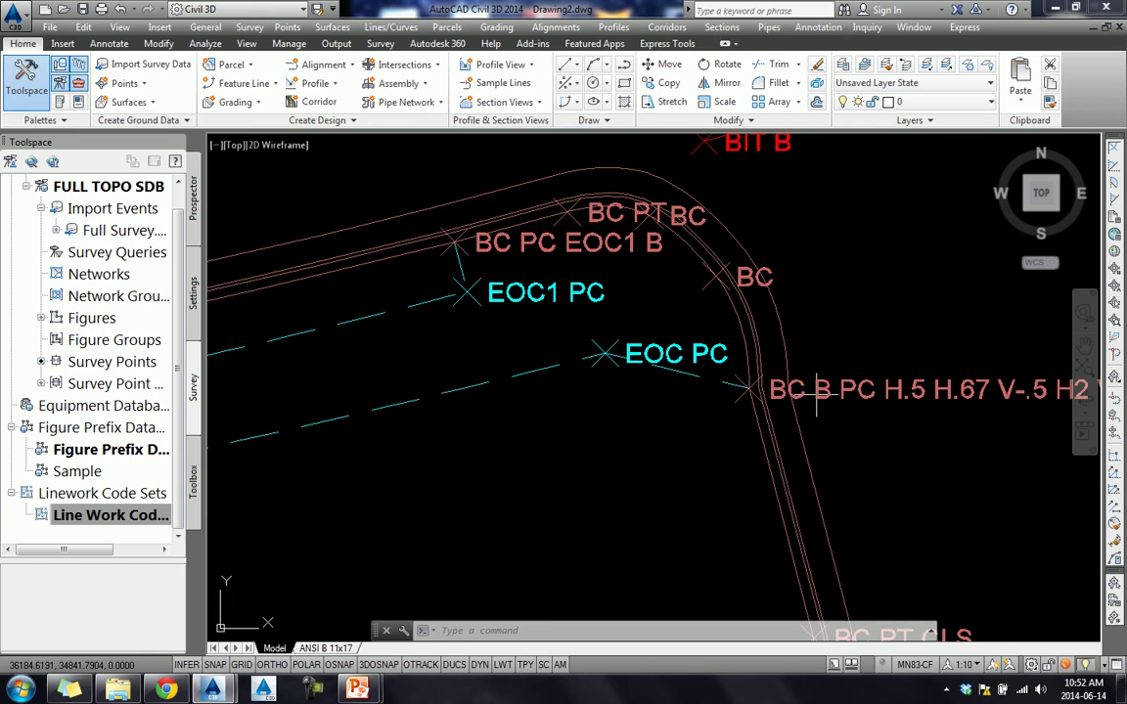
{"action": "scroll", "coordinate": [785, 386], "scroll_direction": "down", "scroll_amount": 3}
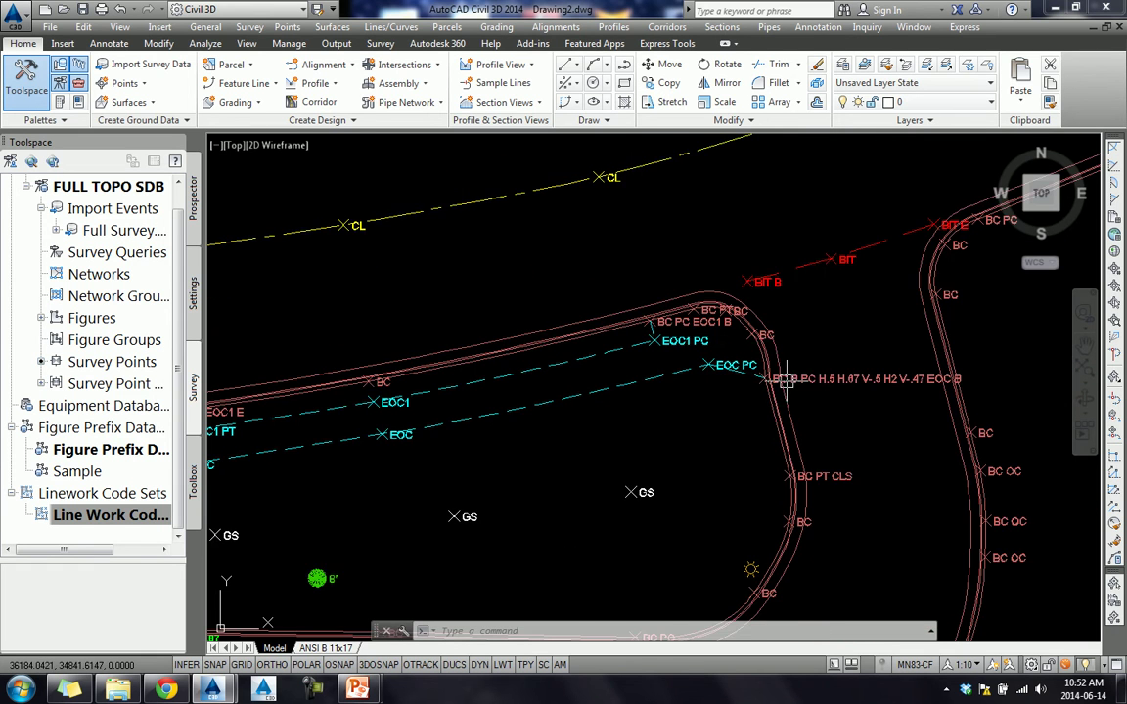
{"action": "scroll", "coordinate": [759, 307], "scroll_direction": "down", "scroll_amount": 2}
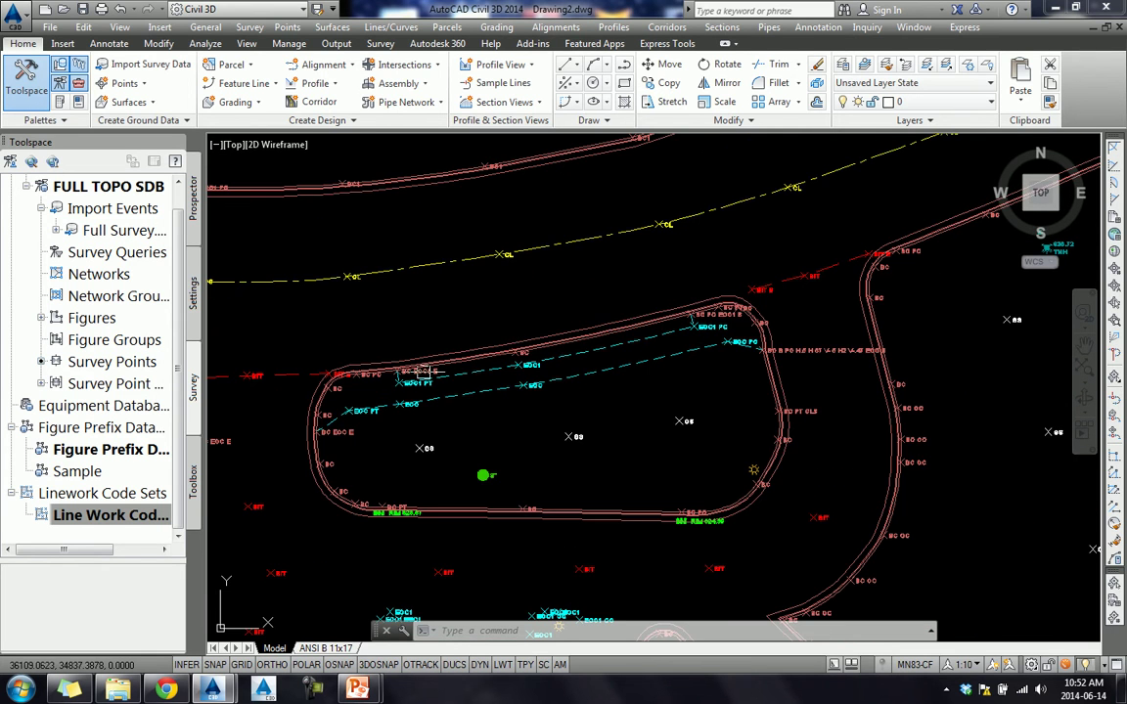
{"action": "scroll", "coordinate": [808, 411], "scroll_direction": "up", "scroll_amount": 3}
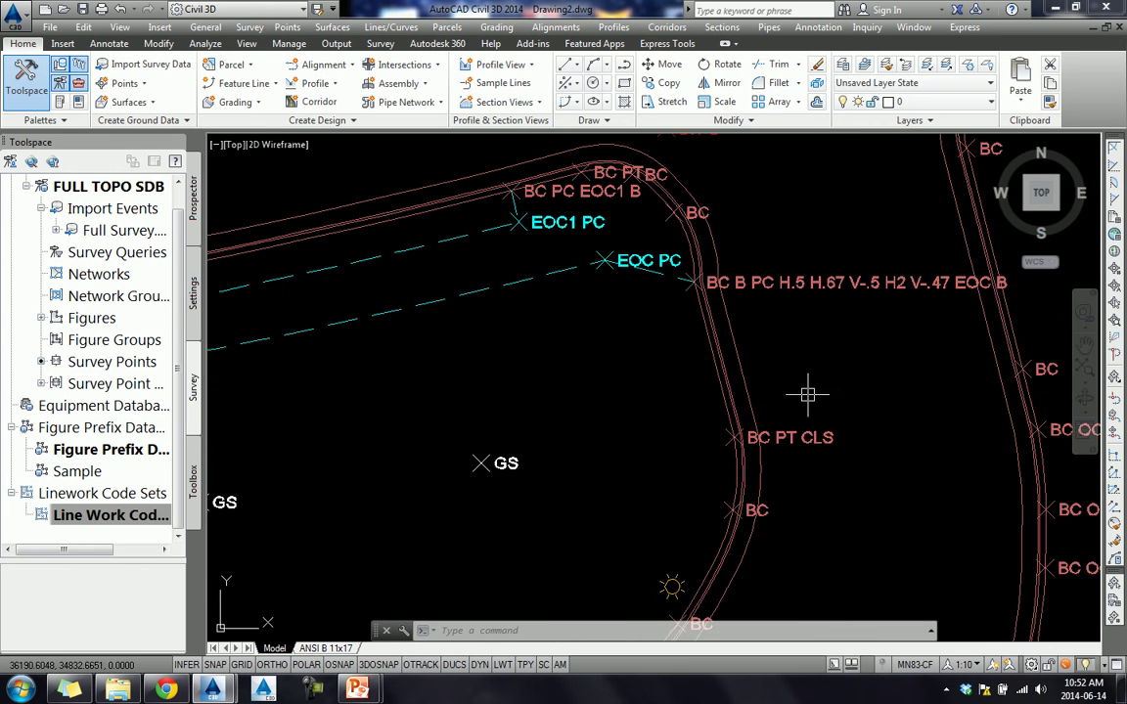
{"action": "middle_click_drag", "start_coordinate": [794, 408], "coordinate": [639, 455]}
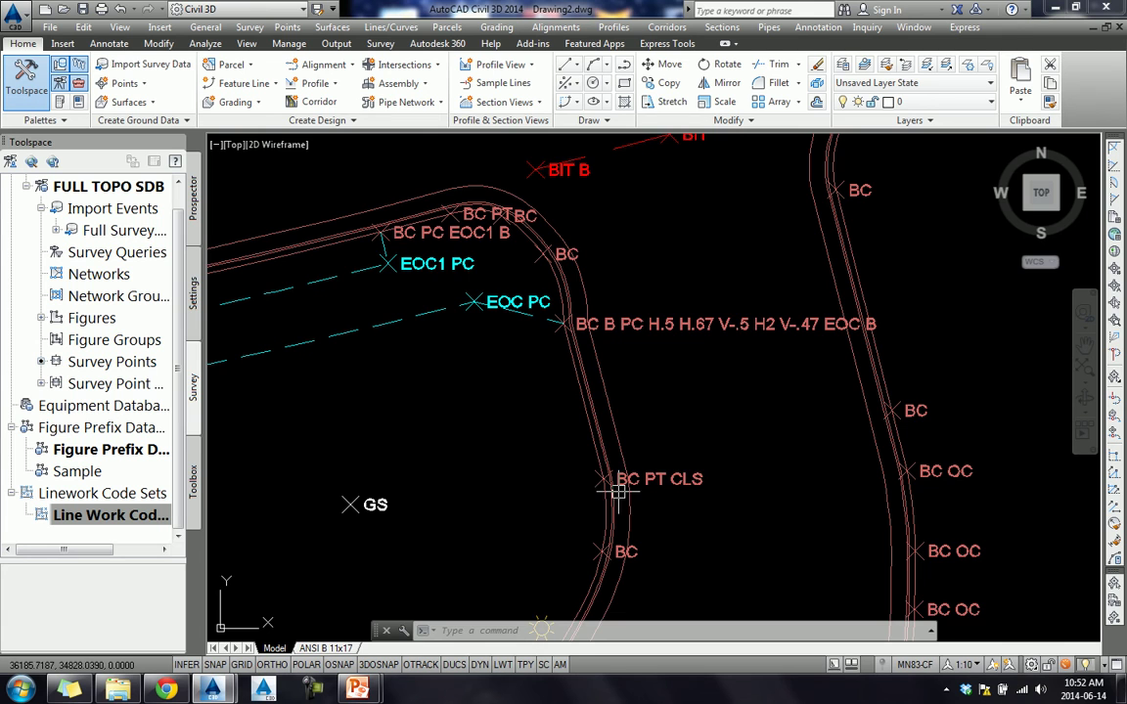
{"action": "scroll", "coordinate": [706, 485], "scroll_direction": "up", "scroll_amount": 4}
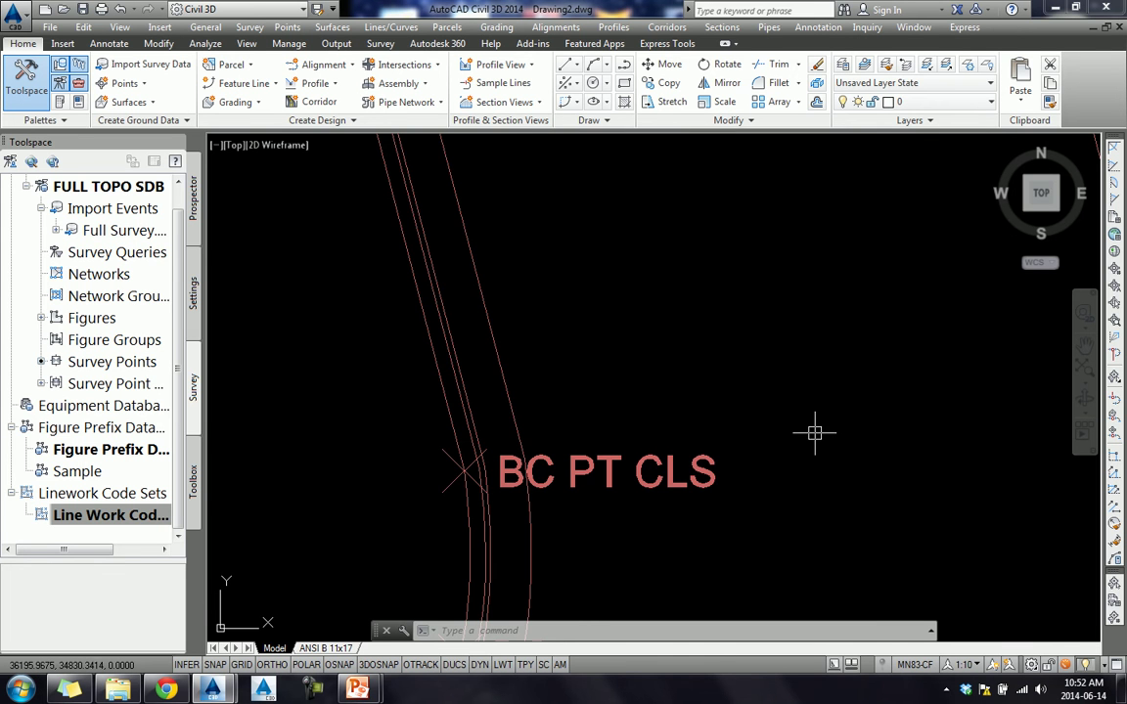
{"action": "scroll", "coordinate": [815, 431], "scroll_direction": "down", "scroll_amount": 2}
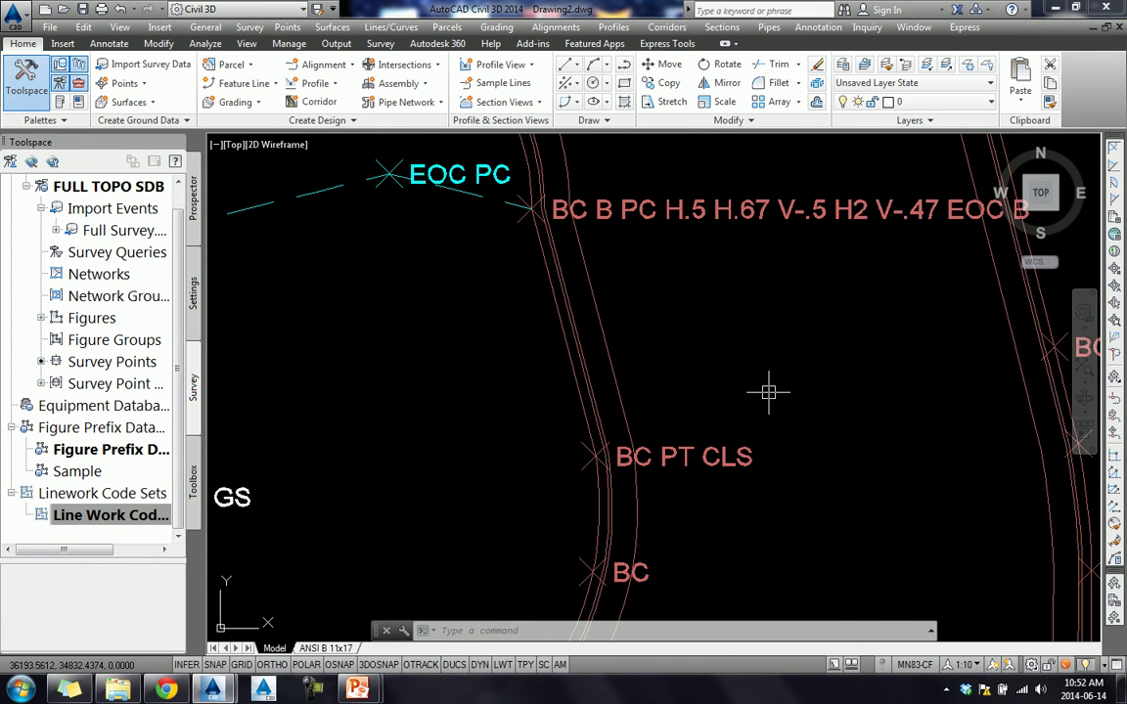
{"action": "scroll", "coordinate": [677, 388], "scroll_direction": "down", "scroll_amount": 3}
{"action": "scroll", "coordinate": [674, 390], "scroll_direction": "down", "scroll_amount": 3}
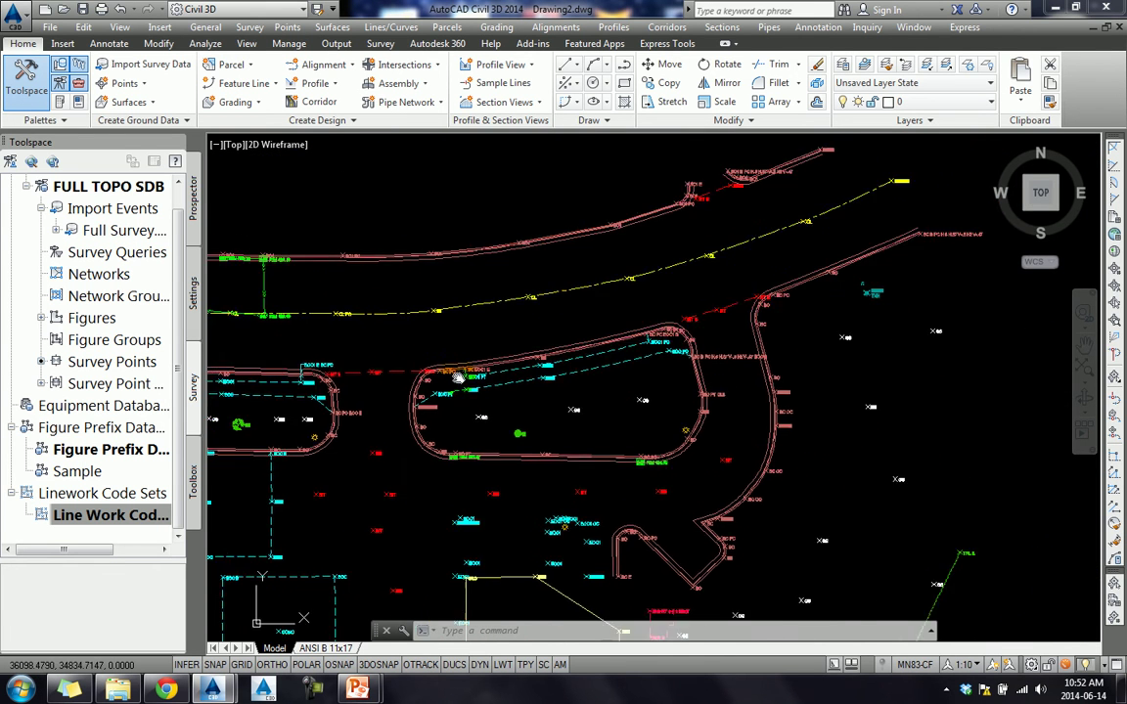
{"action": "middle_click_drag", "start_coordinate": [408, 349], "coordinate": [733, 357]}
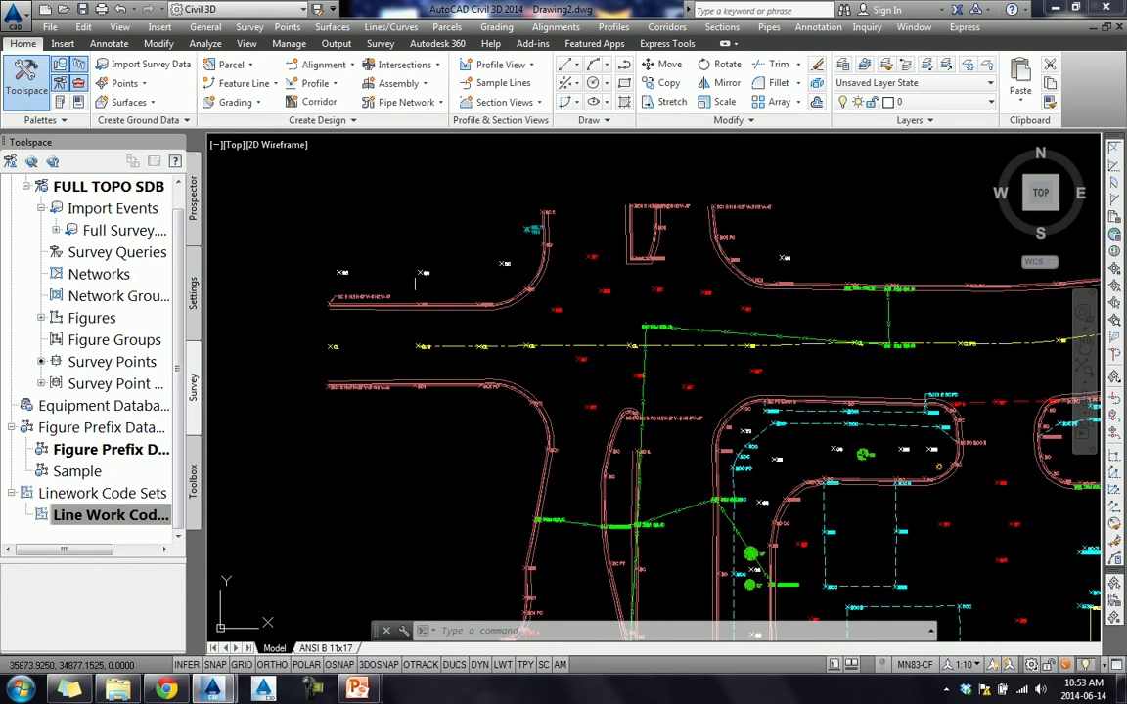
{"action": "scroll", "coordinate": [347, 293], "scroll_direction": "up", "scroll_amount": 3}
{"action": "scroll", "coordinate": [352, 296], "scroll_direction": "up", "scroll_amount": 3}
{"action": "scroll", "coordinate": [353, 298], "scroll_direction": "up", "scroll_amount": 2}
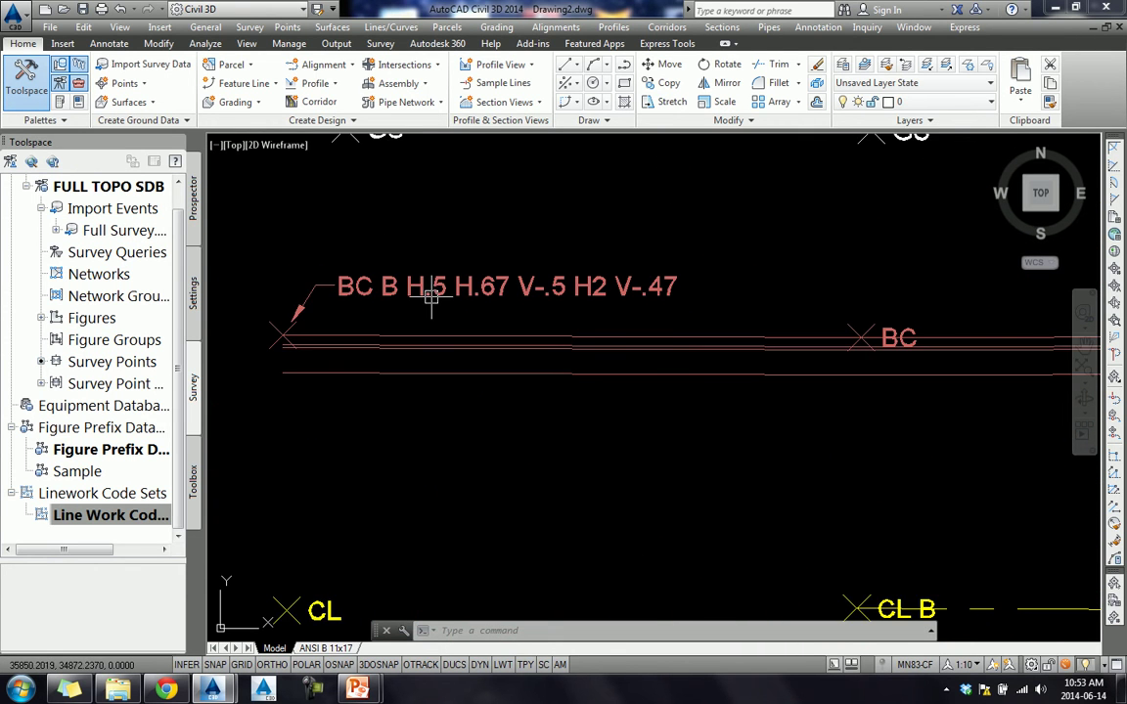
{"action": "middle_click_drag", "start_coordinate": [431, 299], "coordinate": [519, 304]}
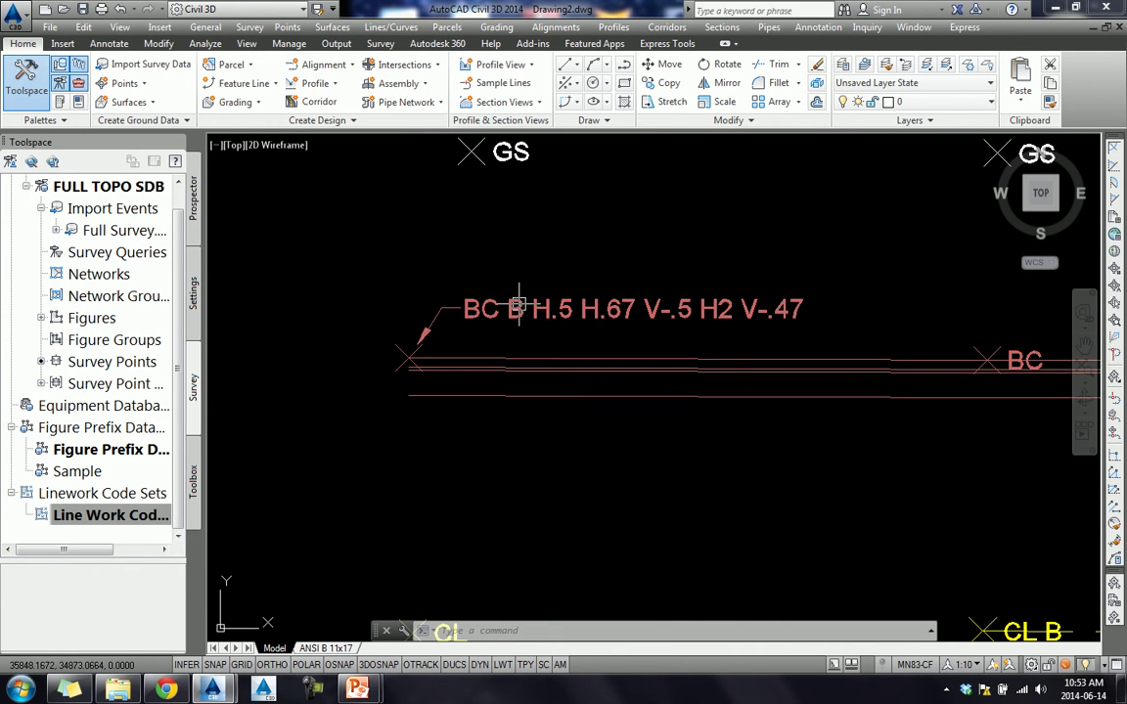
{"action": "left_click", "coordinate": [622, 311]}
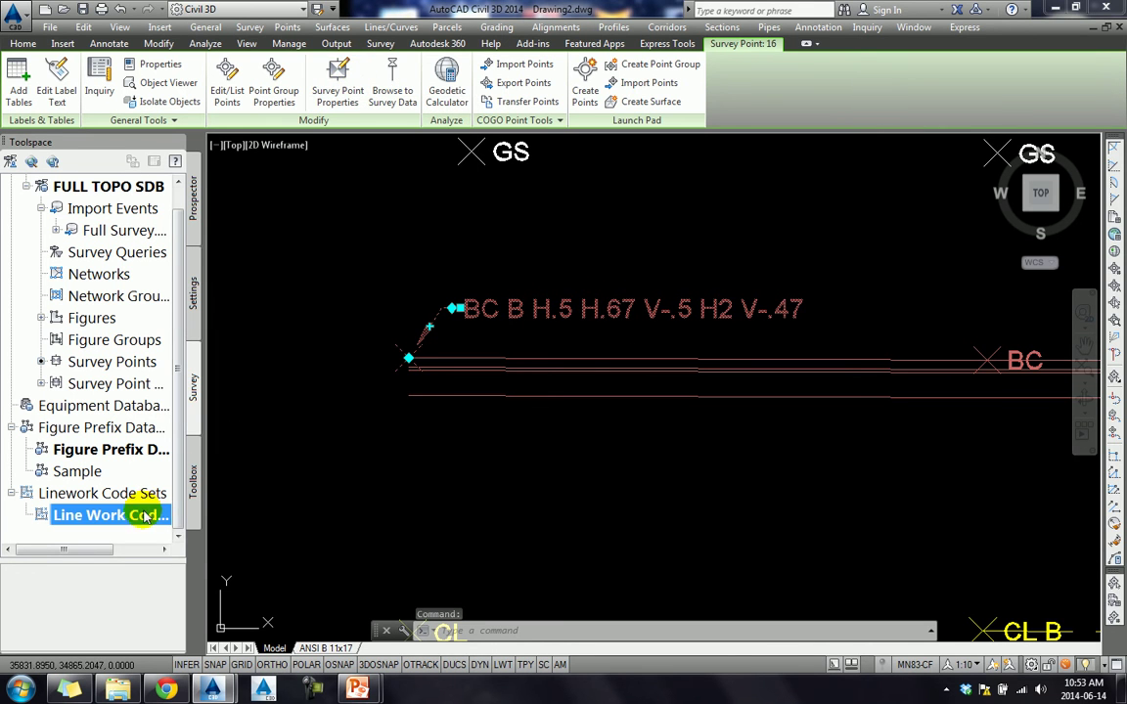
- Open Line Work Code Set-A's editor and its Help, moving the help window to the screen top
{"action": "right_click", "coordinate": [147, 513]}
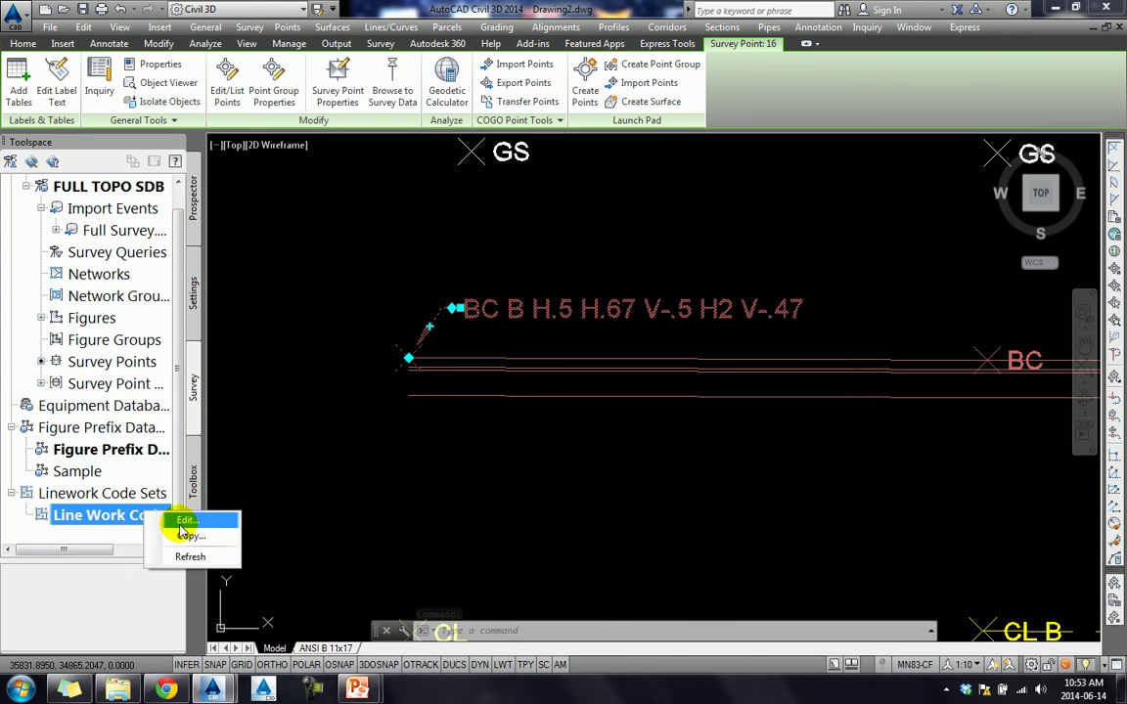
{"action": "left_click", "coordinate": [187, 522]}
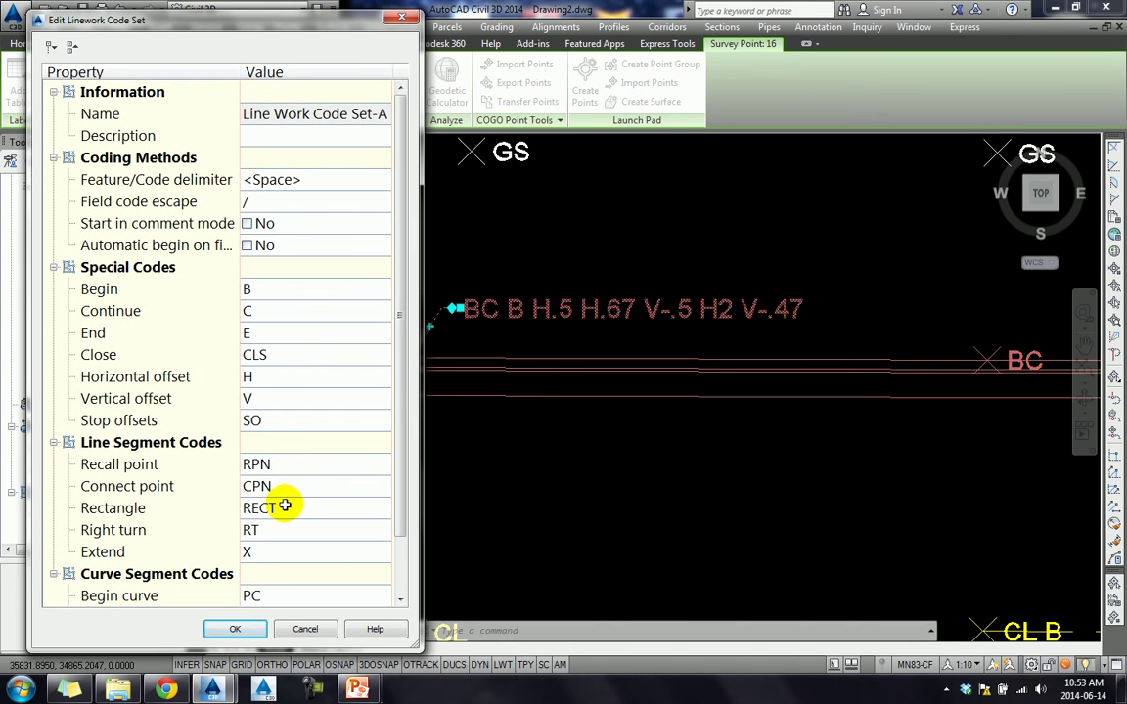
{"action": "left_click", "coordinate": [945, 691]}
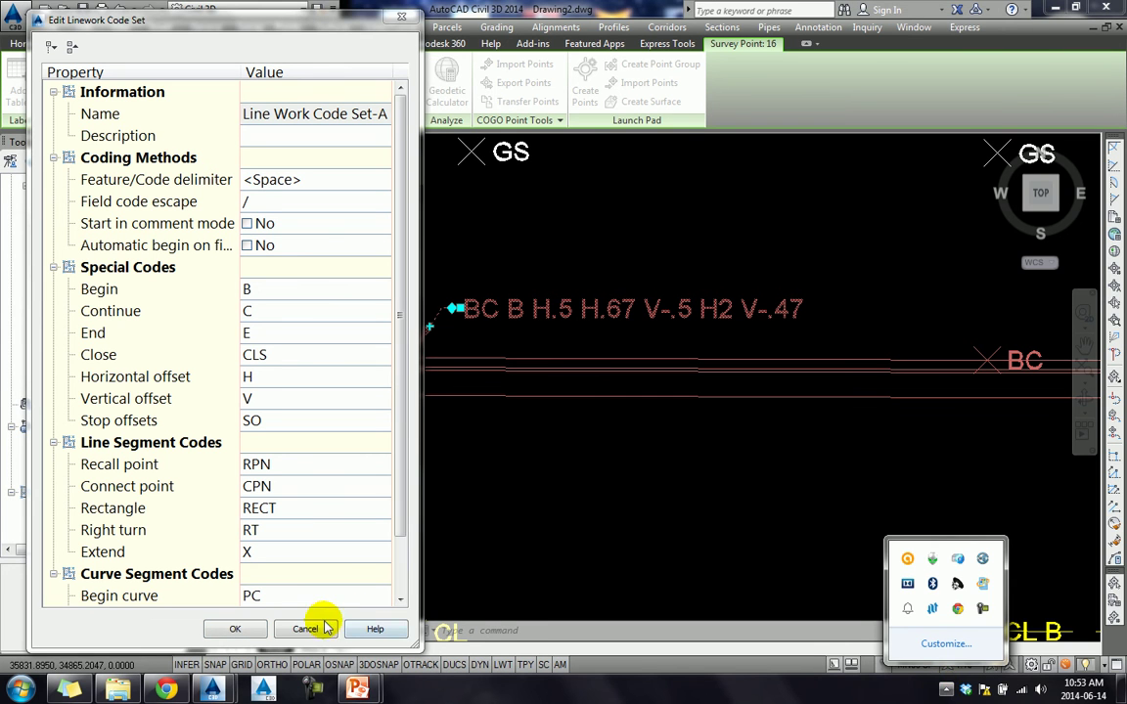
{"action": "left_click", "coordinate": [105, 587]}
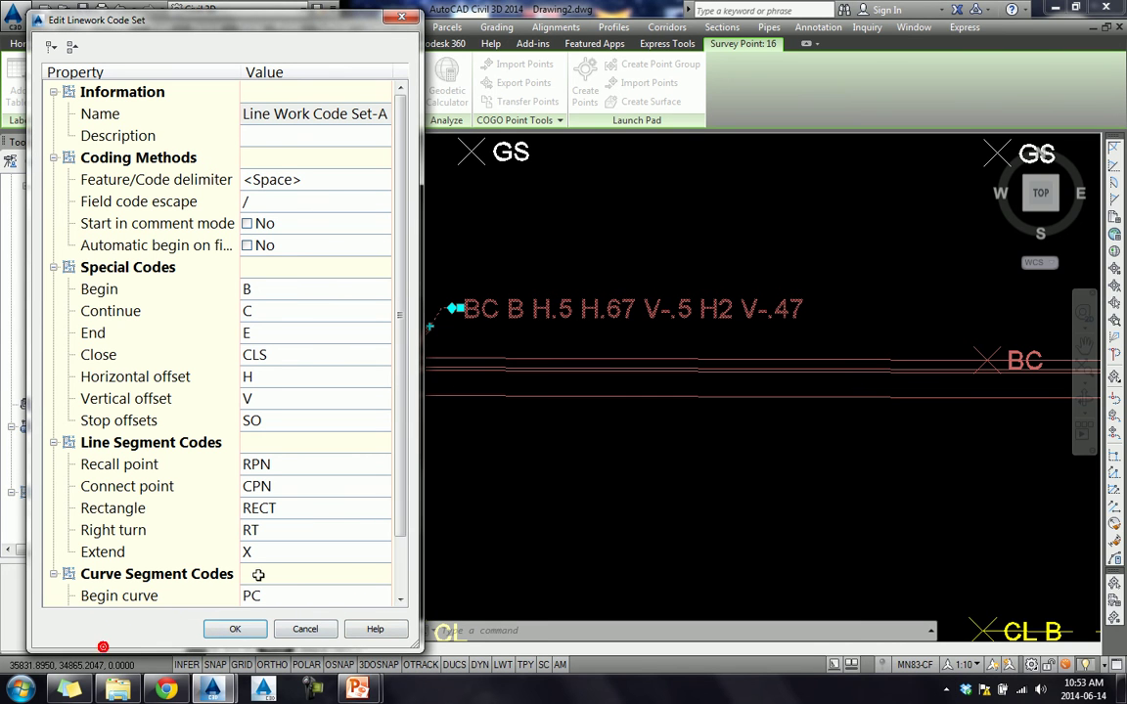
{"action": "left_click", "coordinate": [374, 631]}
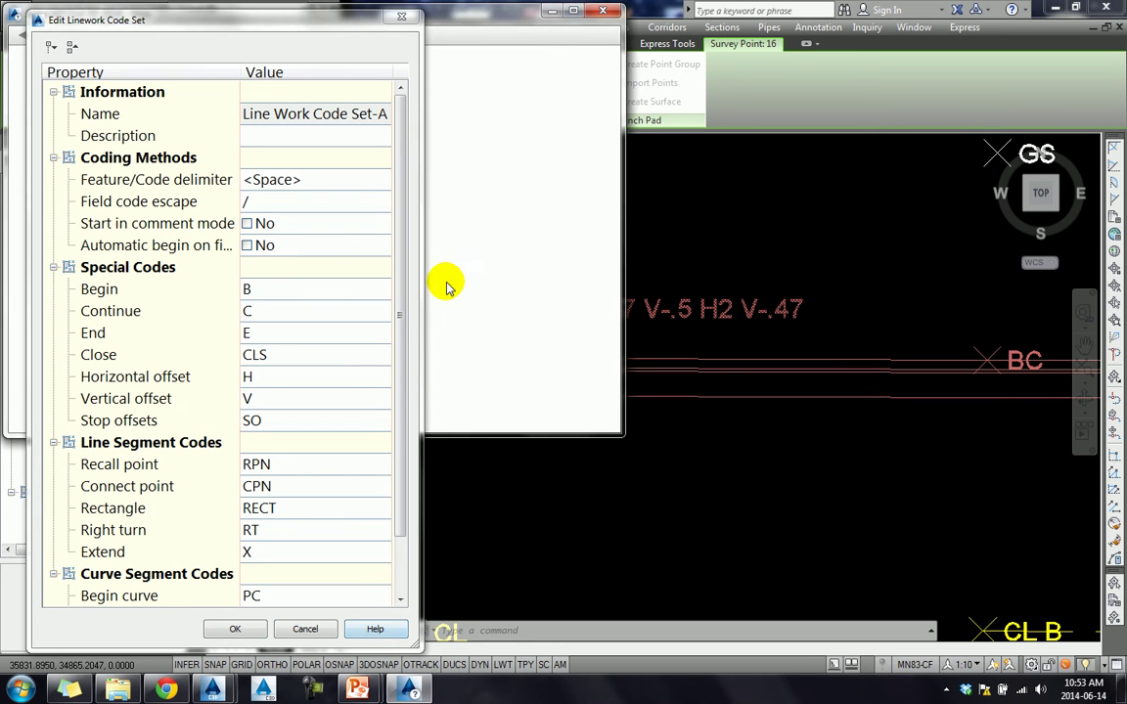
{"action": "mouse_move", "coordinate": [476, 18]}
{"action": "left_mouse_down"}
{"action": "mouse_move", "coordinate": [918, 105]}
{"action": "mouse_move", "coordinate": [895, 103]}
{"action": "left_mouse_up"}
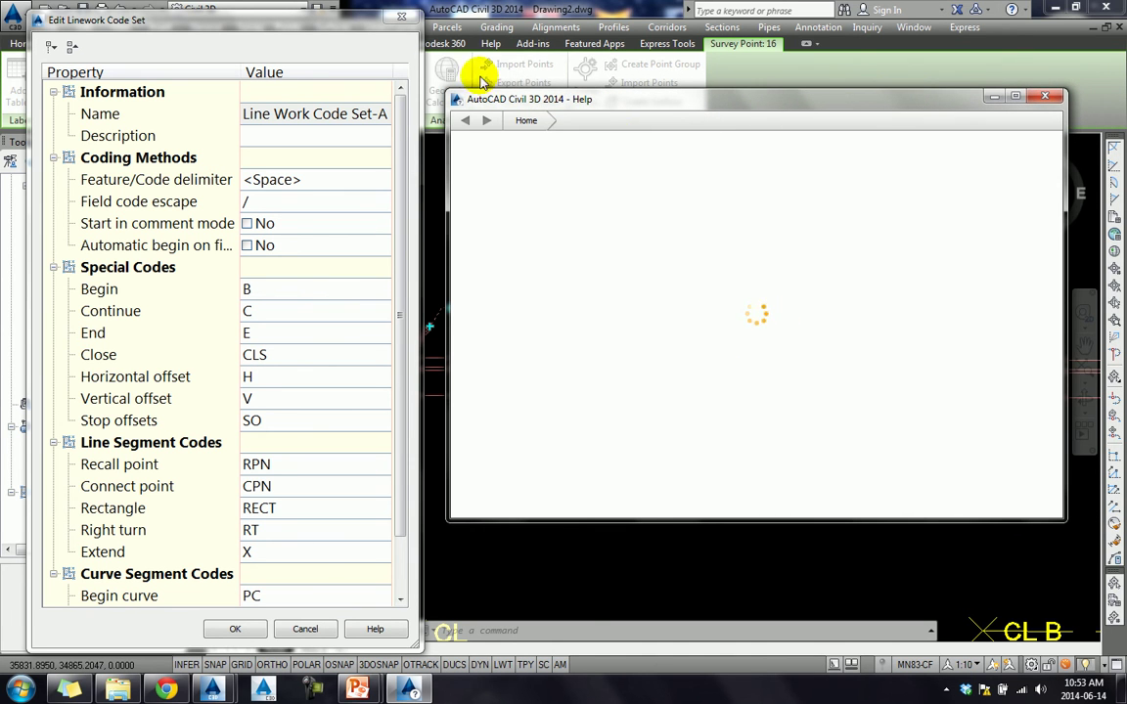
{"action": "left_click_drag", "start_coordinate": [516, 101], "coordinate": [507, 93]}
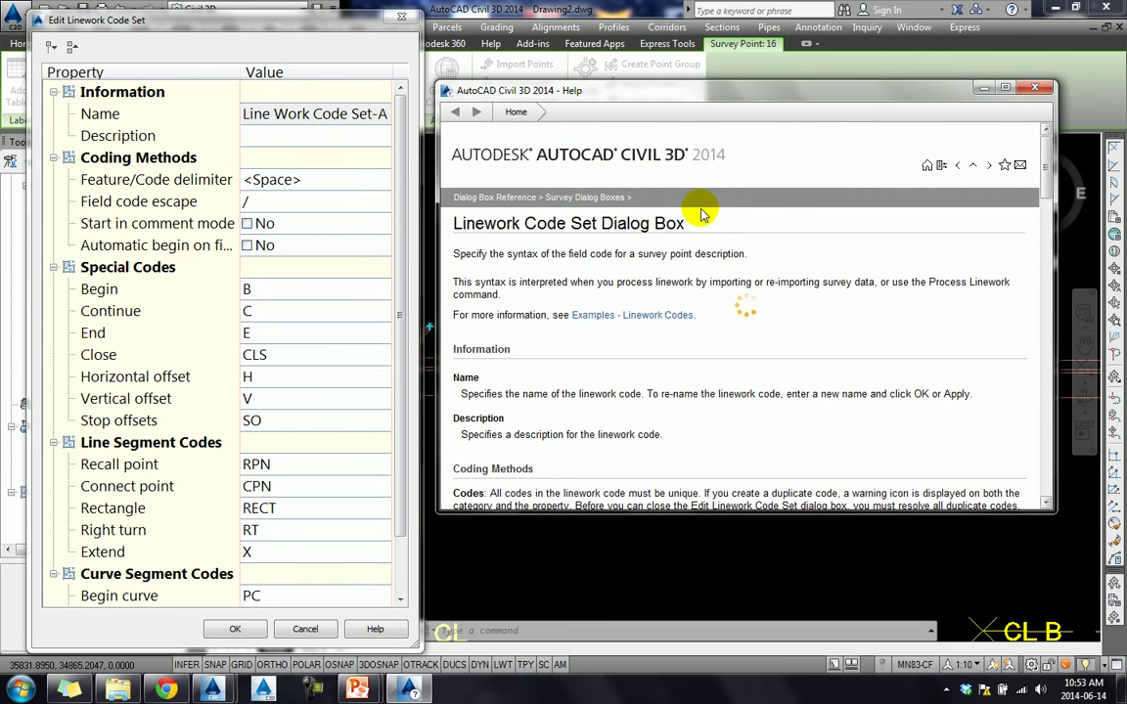
{"action": "left_click_drag", "start_coordinate": [669, 86], "coordinate": [690, 6]}
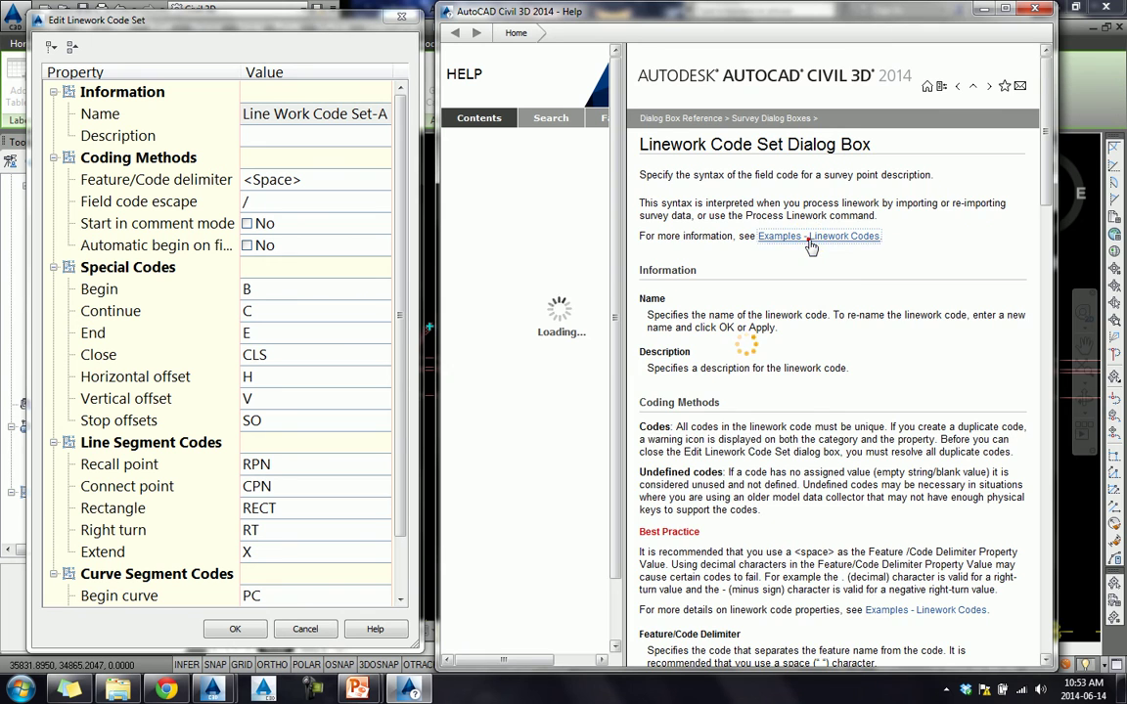
- Go to Examples - Linework Codes, then Coding Methods, and widen the help for reading
{"action": "left_click", "coordinate": [808, 239]}
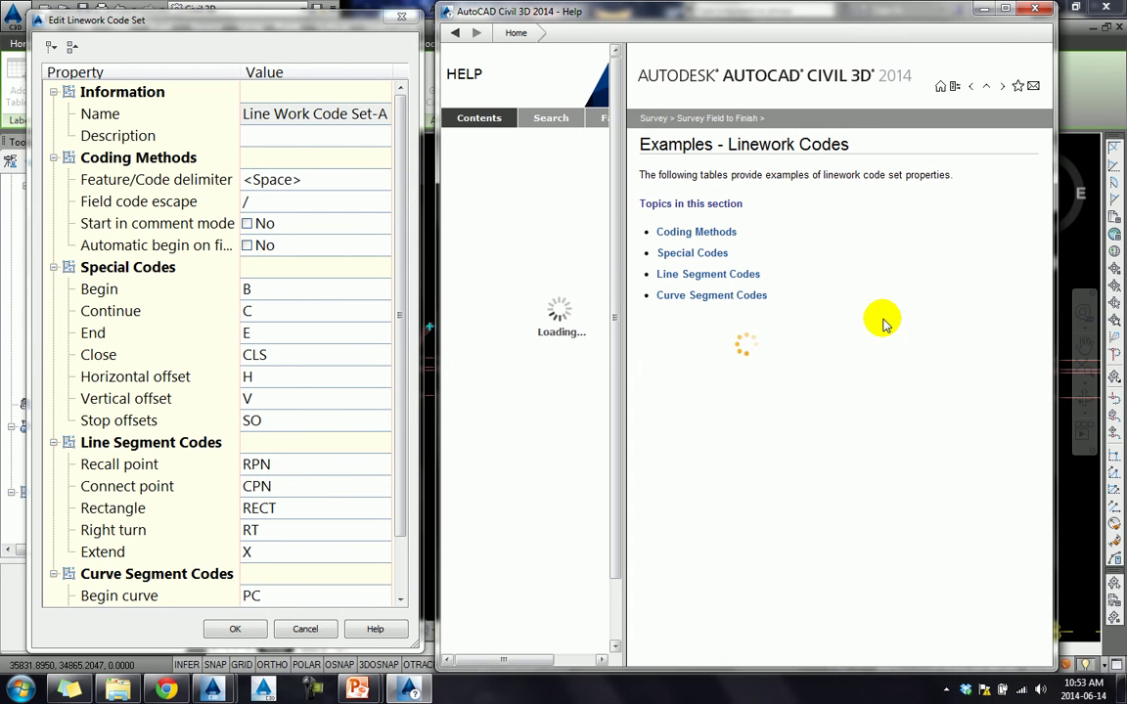
{"action": "left_click", "coordinate": [725, 241]}
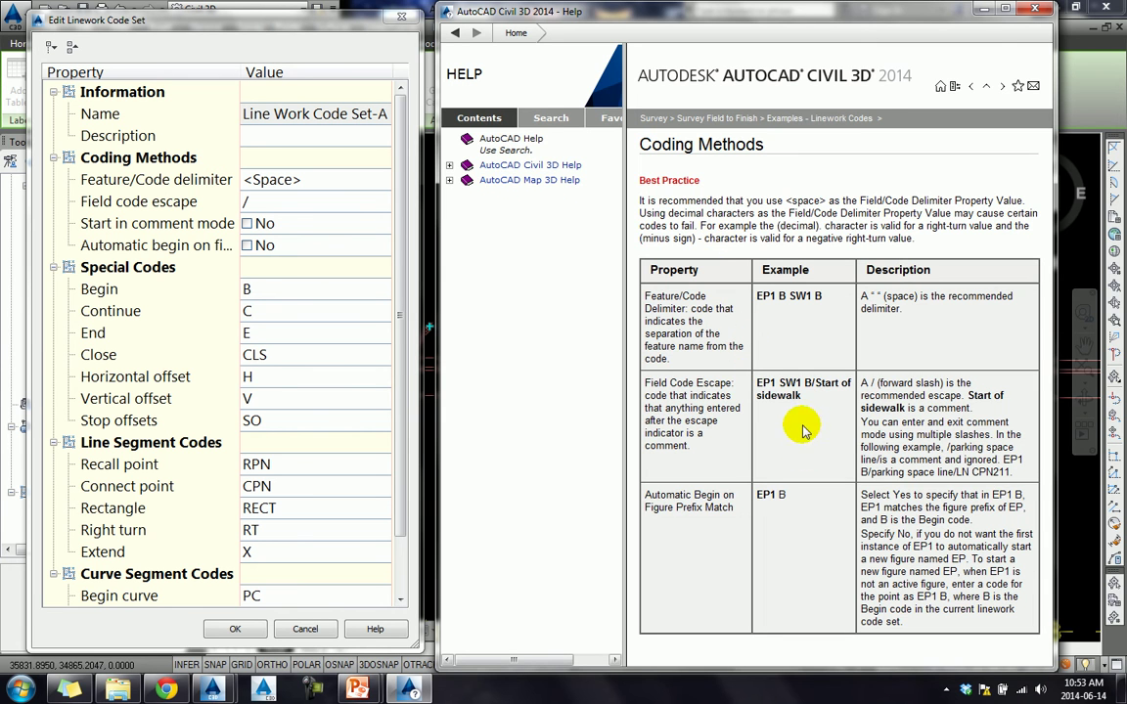
{"action": "scroll", "coordinate": [794, 448], "scroll_direction": "up", "scroll_amount": 1, "text": "ctrl"}
{"action": "scroll", "coordinate": [794, 448], "scroll_direction": "up", "scroll_amount": 1, "text": "ctrl"}
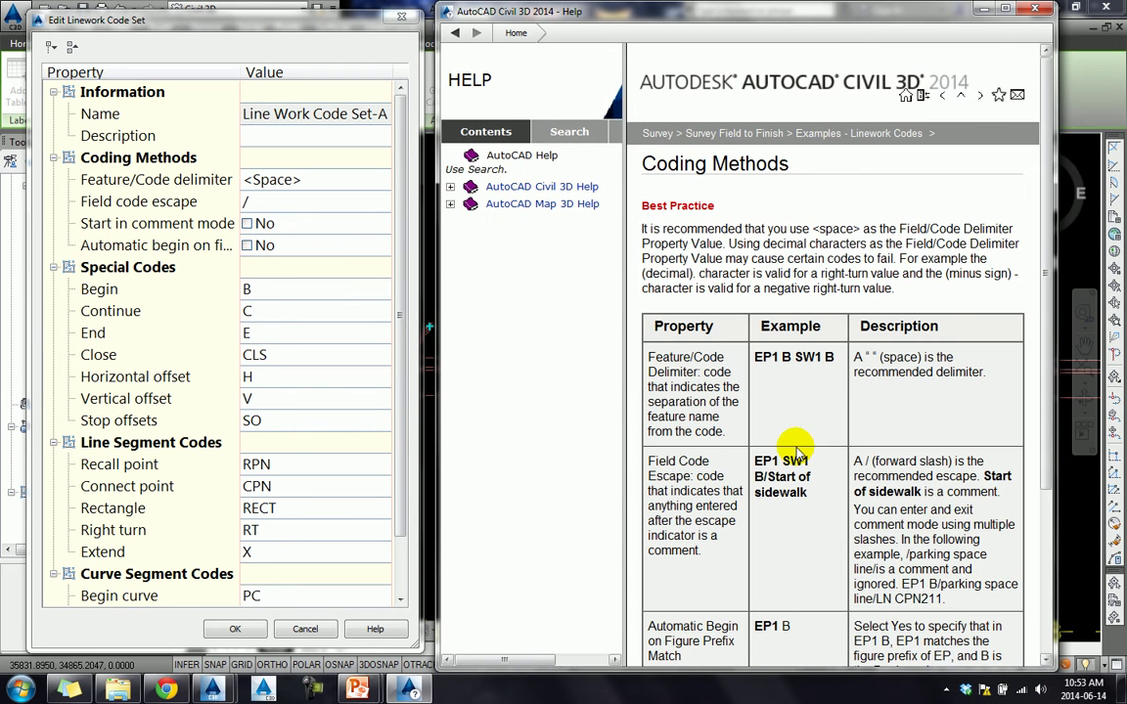
{"action": "left_click_drag", "start_coordinate": [439, 341], "coordinate": [82, 366]}
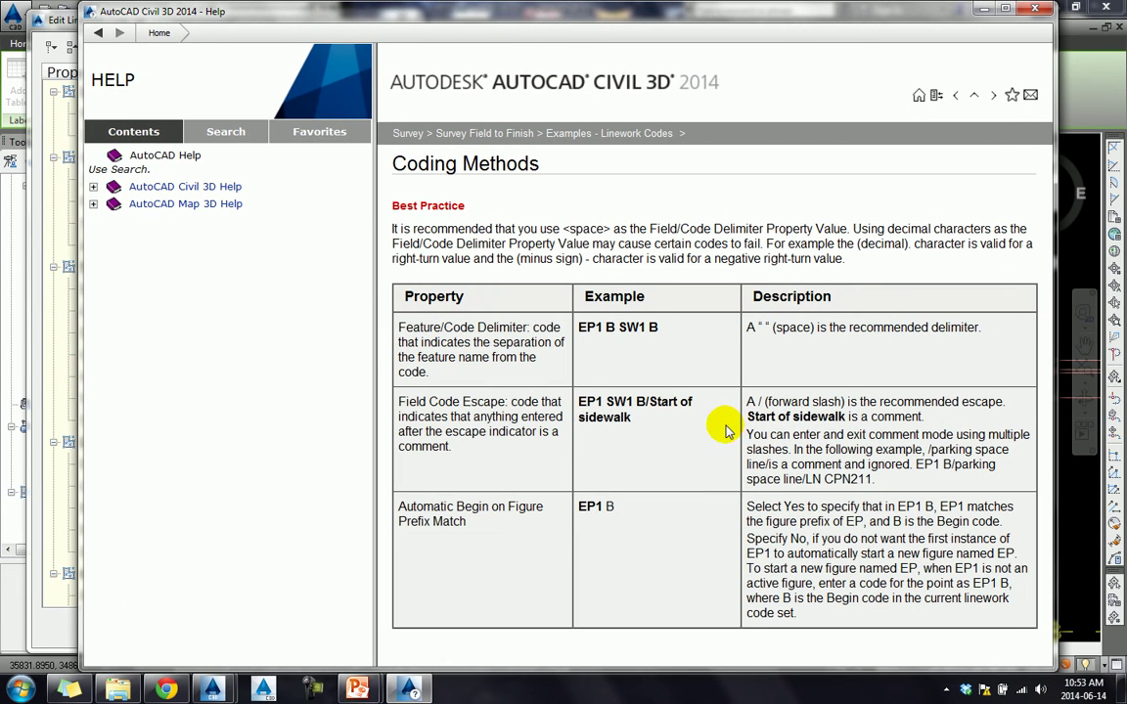
- Scroll through the Coding Methods table, go back, and open the Special Codes linework examples
{"action": "scroll", "coordinate": [664, 401], "scroll_direction": "up", "scroll_amount": 1, "text": "ctrl"}
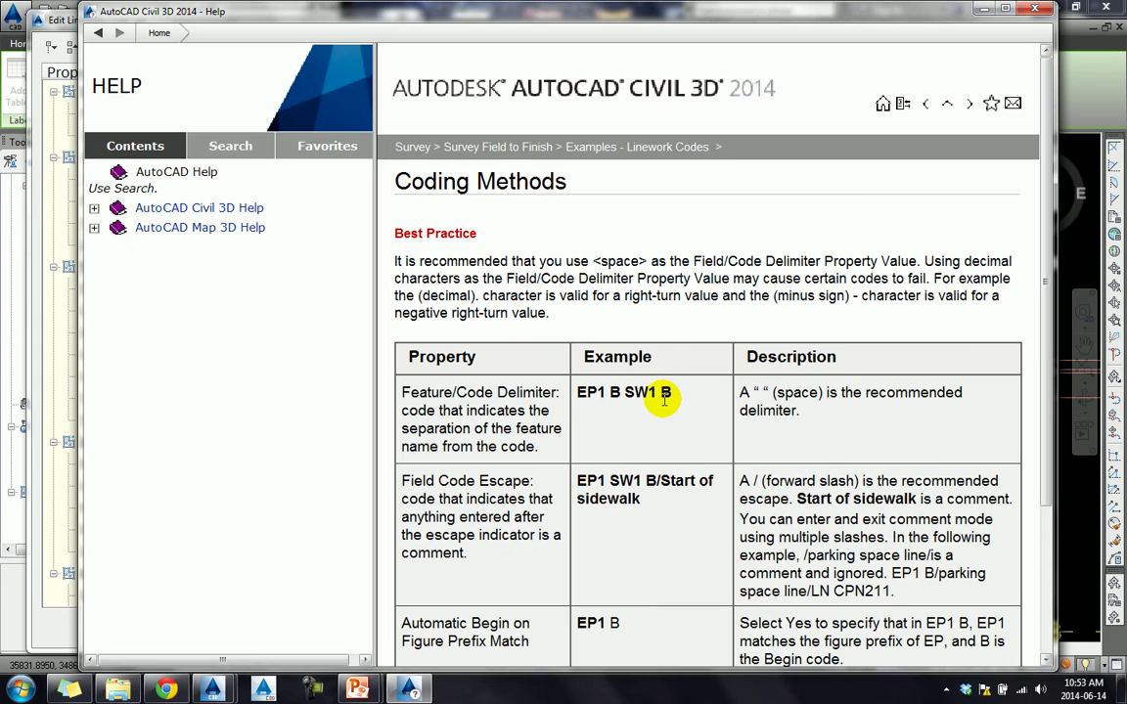
{"action": "scroll", "coordinate": [663, 386], "scroll_direction": "down", "scroll_amount": 3}
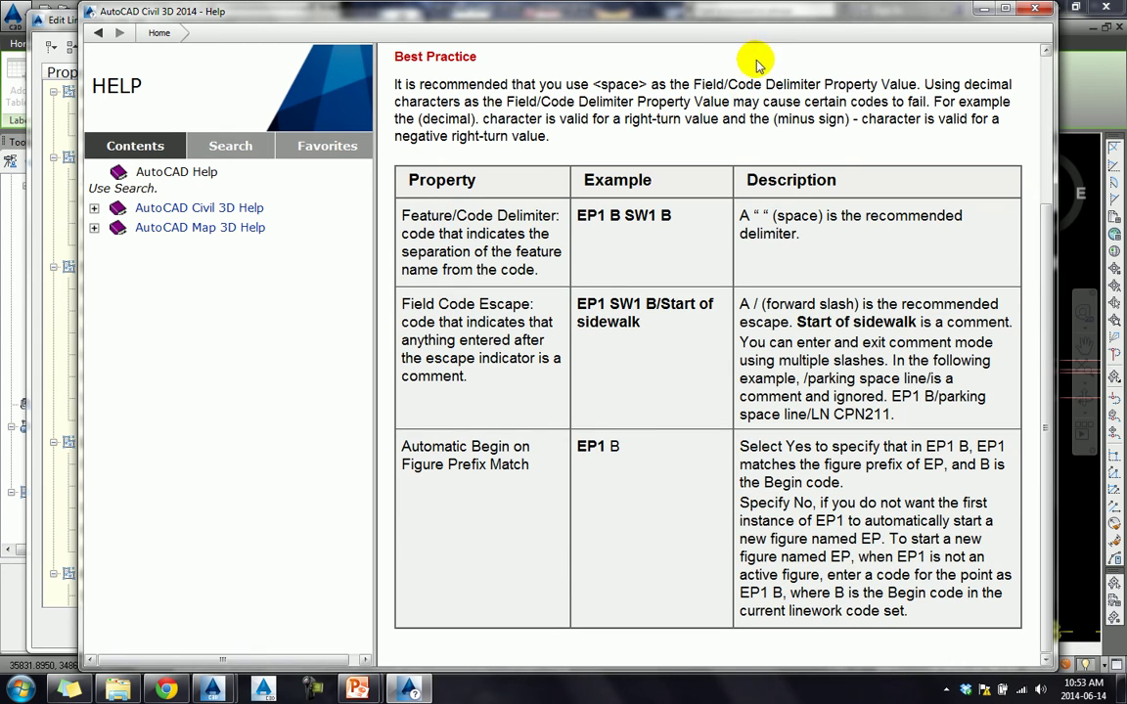
{"action": "left_click_drag", "start_coordinate": [662, 15], "coordinate": [666, 16]}
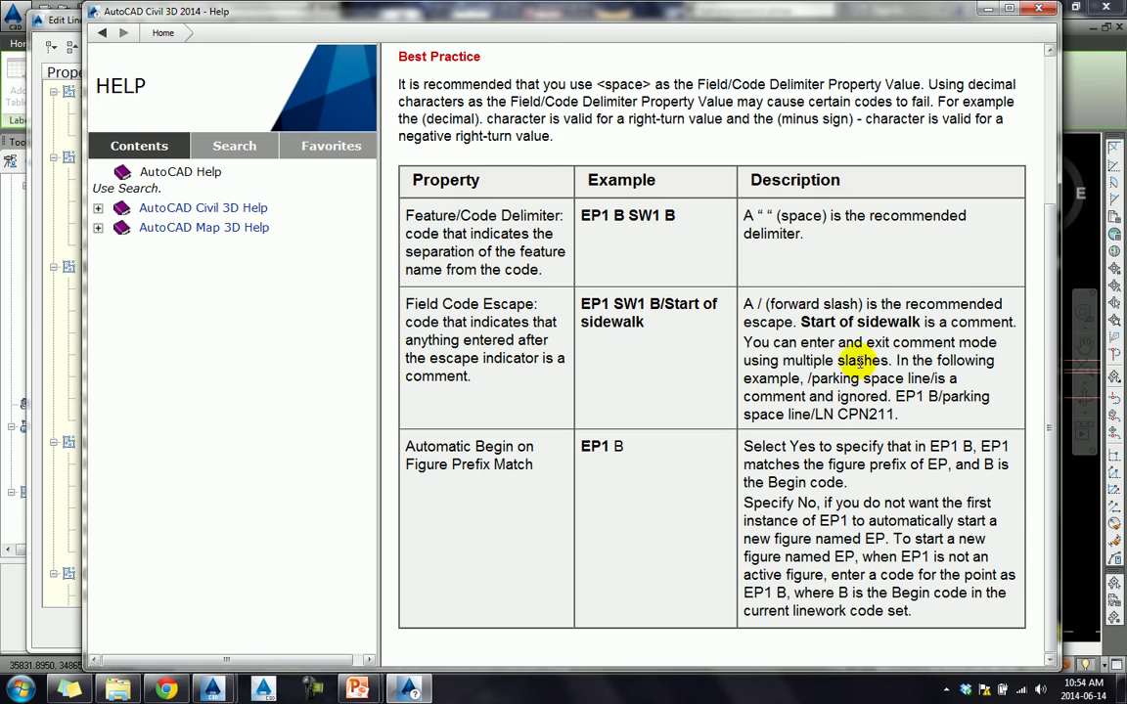
{"action": "left_click", "coordinate": [628, 356]}
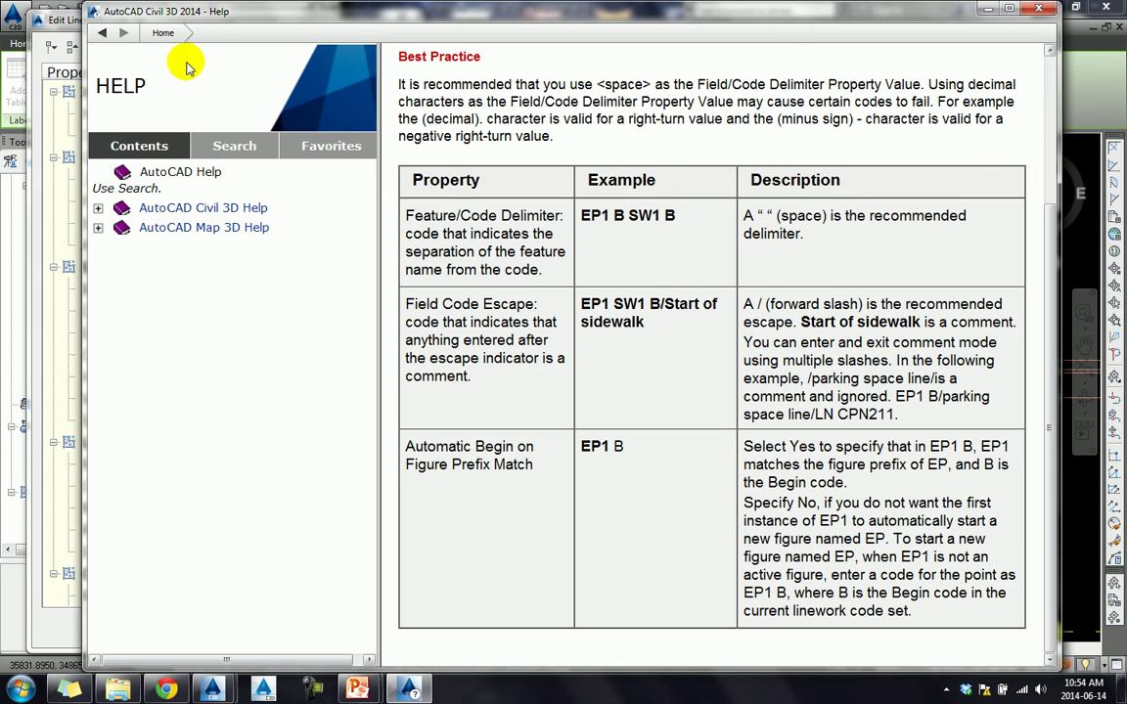
{"action": "left_click", "coordinate": [103, 33]}
{"action": "left_click", "coordinate": [481, 337]}
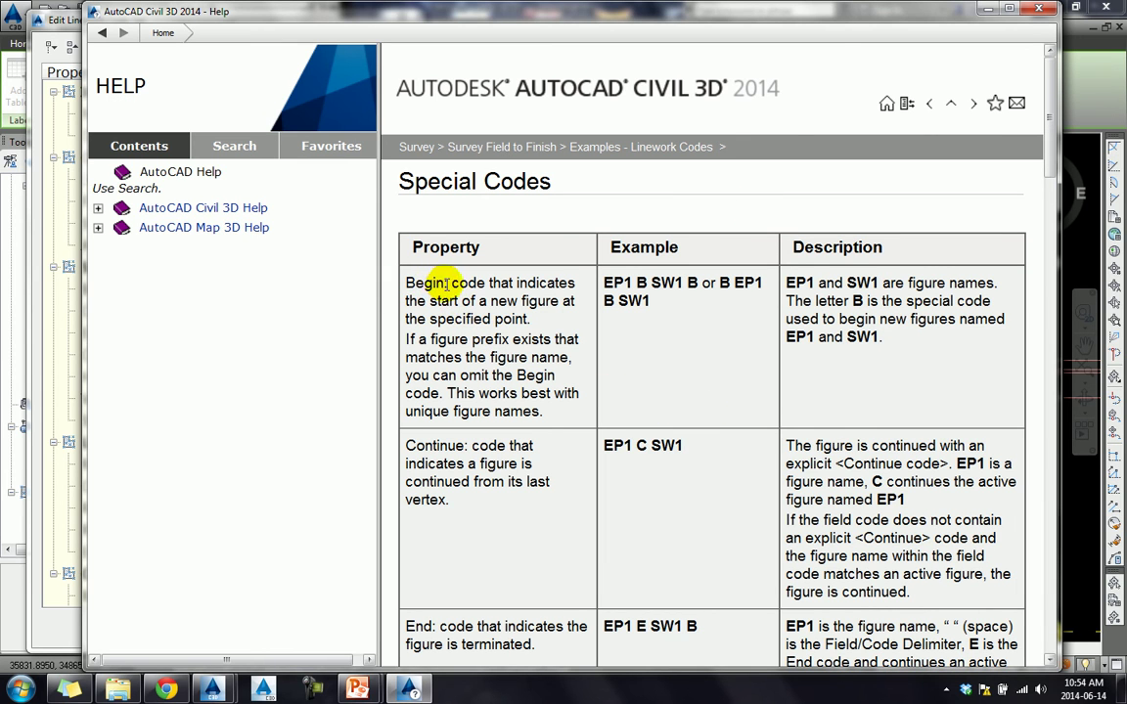
- Highlight the Begin code description in Help and scroll down to the Horizontal Offset section
{"action": "double_click", "coordinate": [446, 284]}
{"action": "left_click", "coordinate": [422, 270]}
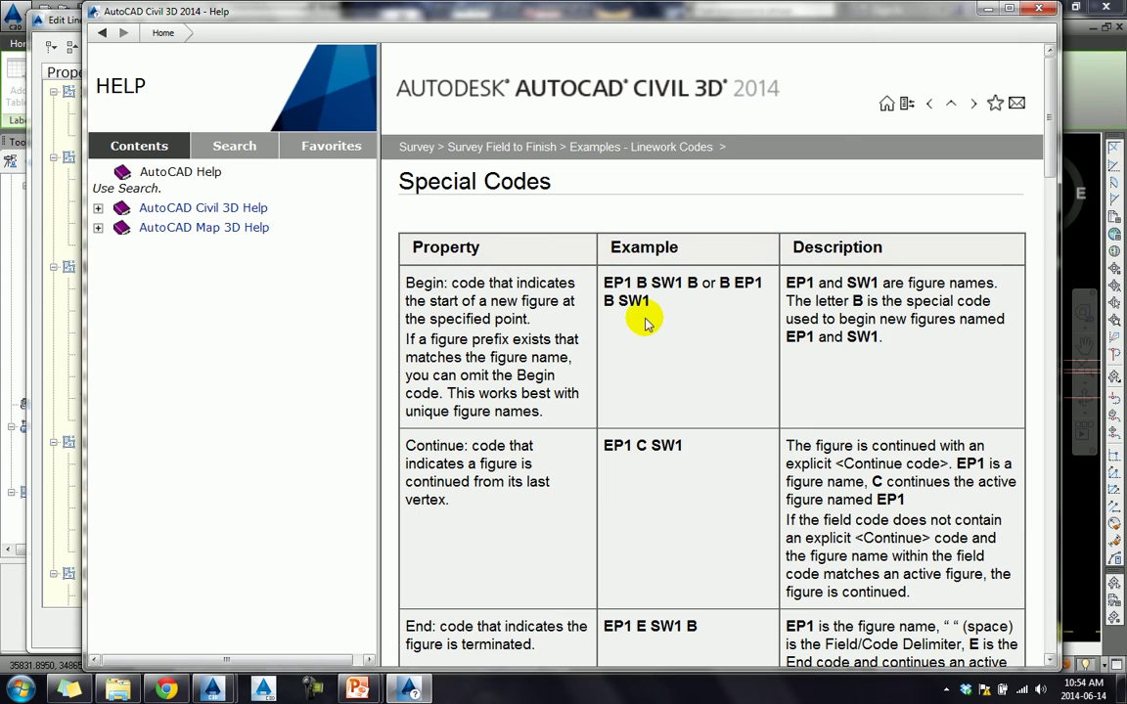
{"action": "scroll", "coordinate": [538, 357], "scroll_direction": "down", "scroll_amount": 5}
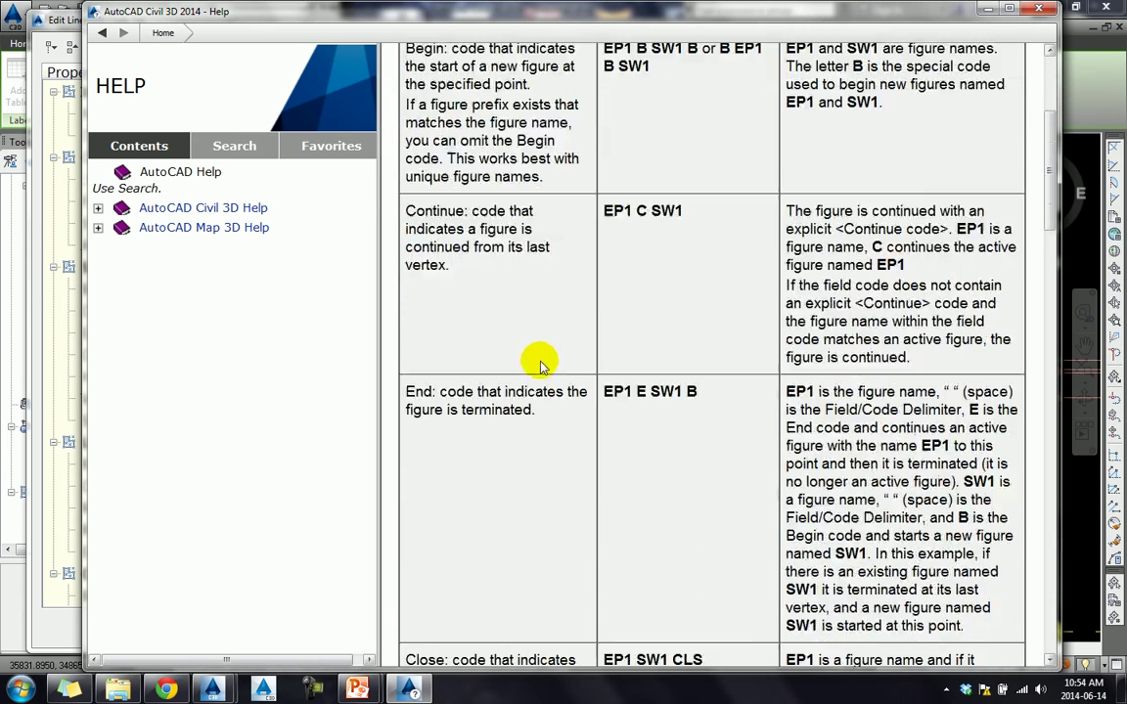
{"action": "scroll", "coordinate": [540, 364], "scroll_direction": "down", "scroll_amount": 6}
{"action": "scroll", "coordinate": [540, 357], "scroll_direction": "down", "scroll_amount": 3}
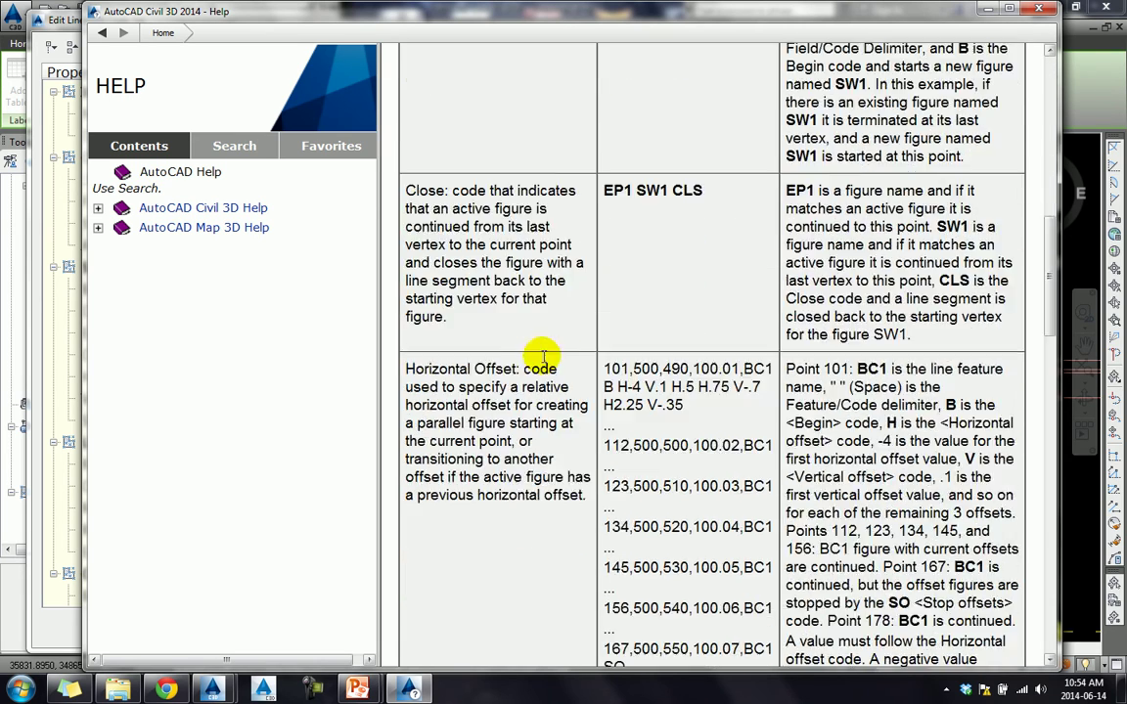
{"action": "left_click_drag", "start_coordinate": [518, 368], "coordinate": [403, 369]}
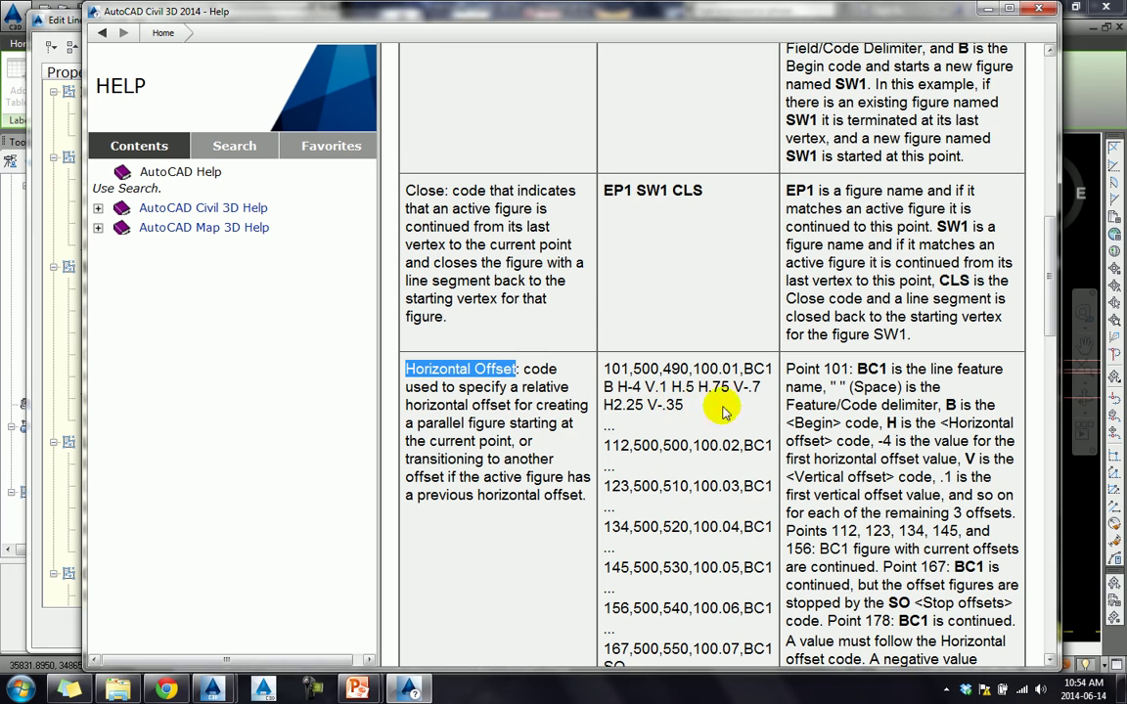
- Scroll past Vertical Offset and Stop Offsets to the BC1 example codes and Figures illustration
{"action": "scroll", "coordinate": [947, 400], "scroll_direction": "down", "scroll_amount": 2}
{"action": "scroll", "coordinate": [949, 400], "scroll_direction": "down", "scroll_amount": 1}
{"action": "scroll", "coordinate": [949, 401], "scroll_direction": "down", "scroll_amount": 2}
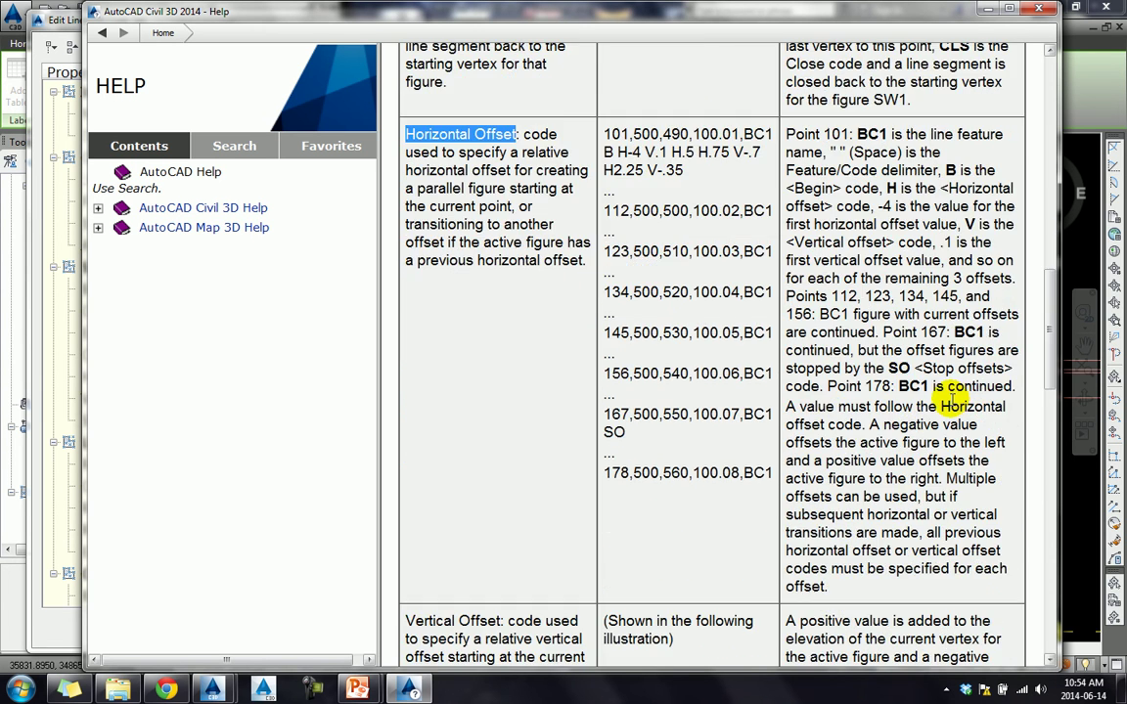
{"action": "scroll", "coordinate": [951, 409], "scroll_direction": "down", "scroll_amount": 4}
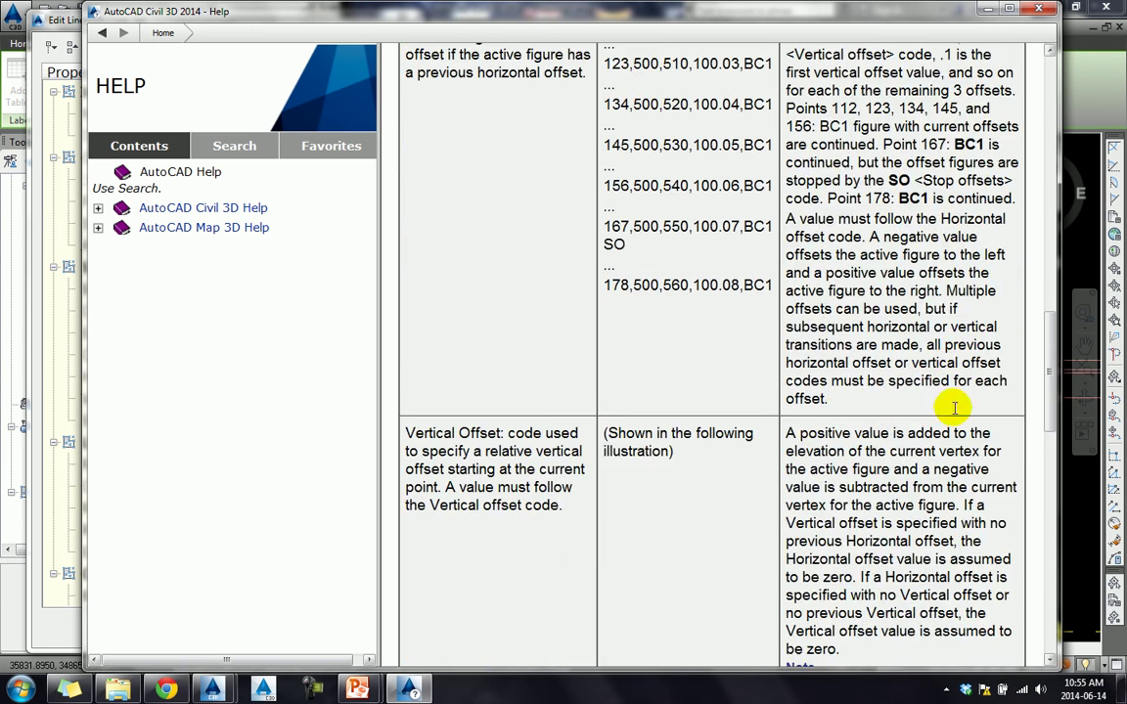
{"action": "mouse_move", "coordinate": [445, 432]}
{"action": "left_mouse_down"}
{"action": "mouse_move", "coordinate": [500, 433]}
{"action": "mouse_move", "coordinate": [410, 434]}
{"action": "left_mouse_up"}
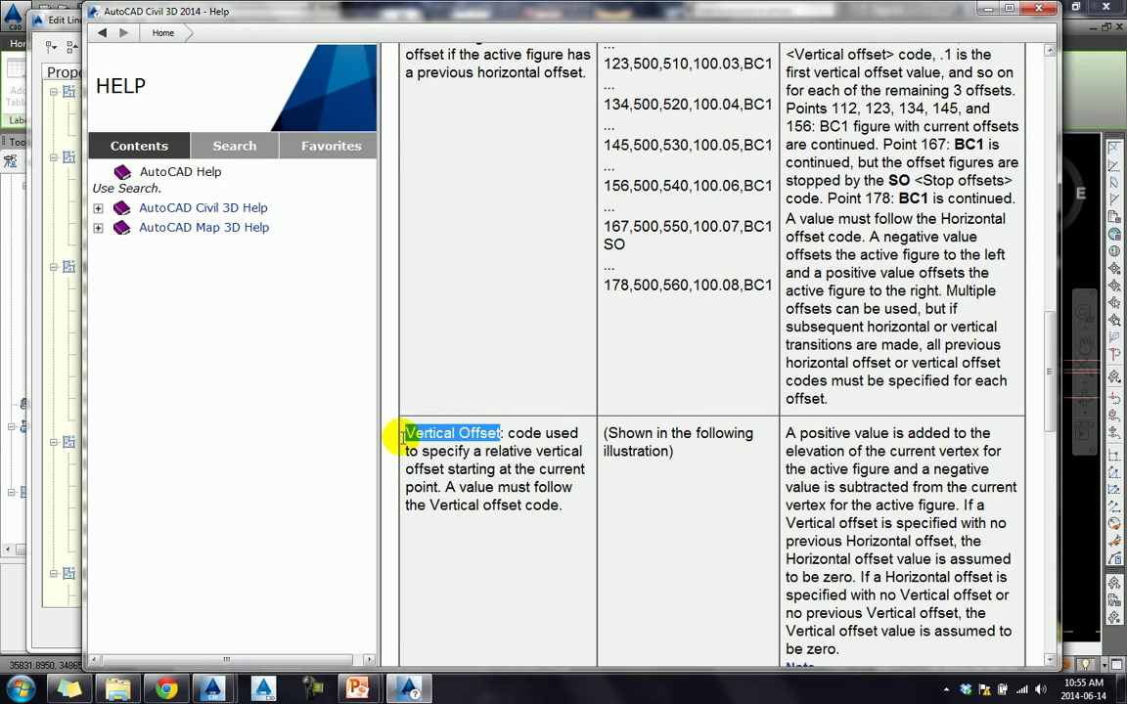
{"action": "scroll", "coordinate": [722, 385], "scroll_direction": "down", "scroll_amount": 4}
{"action": "scroll", "coordinate": [724, 390], "scroll_direction": "down", "scroll_amount": 5}
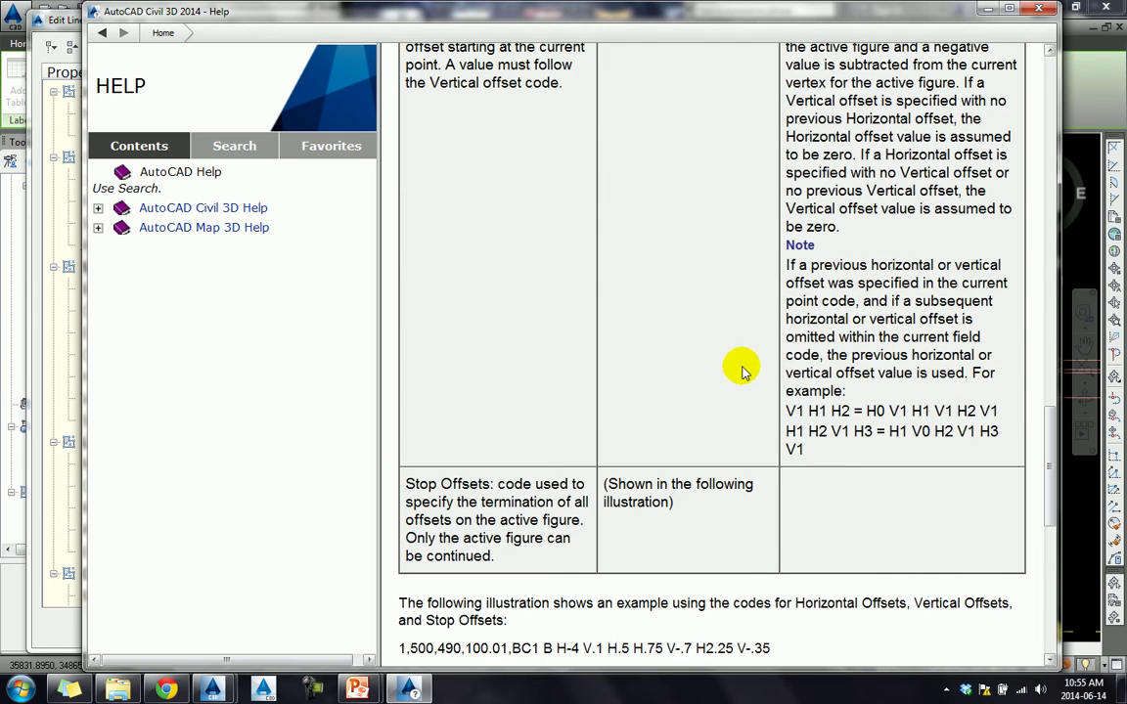
{"action": "scroll", "coordinate": [731, 377], "scroll_direction": "down", "scroll_amount": 3}
{"action": "scroll", "coordinate": [734, 519], "scroll_direction": "down", "scroll_amount": 2}
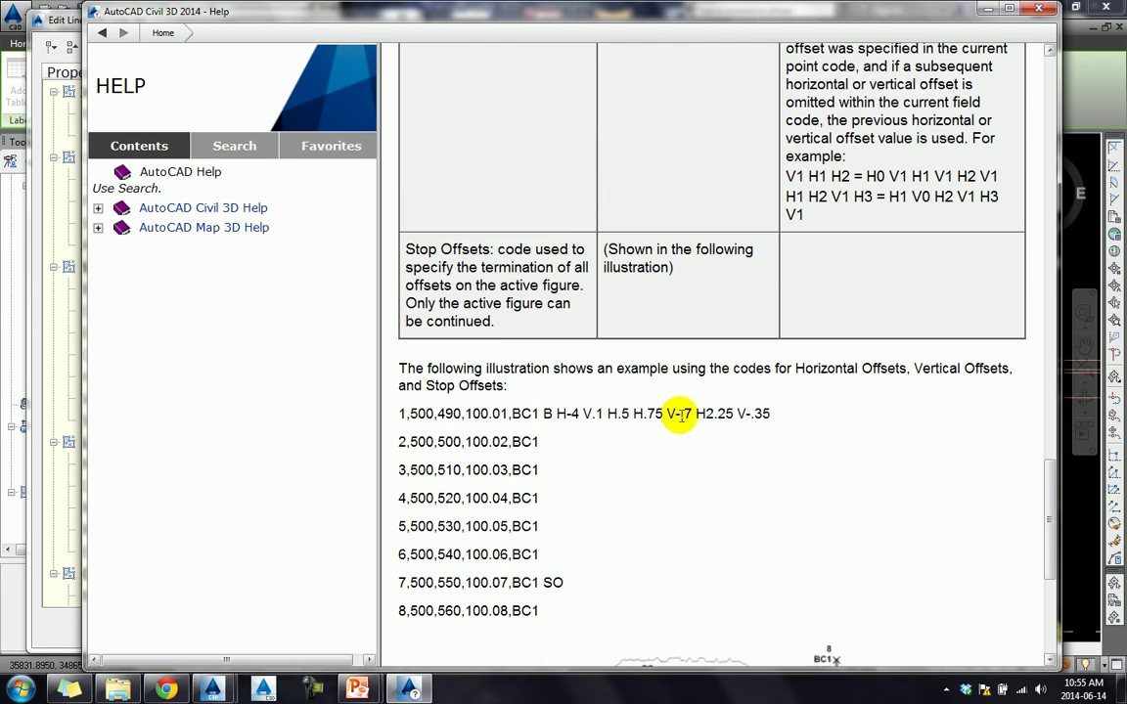
{"action": "scroll", "coordinate": [525, 469], "scroll_direction": "down", "scroll_amount": 2}
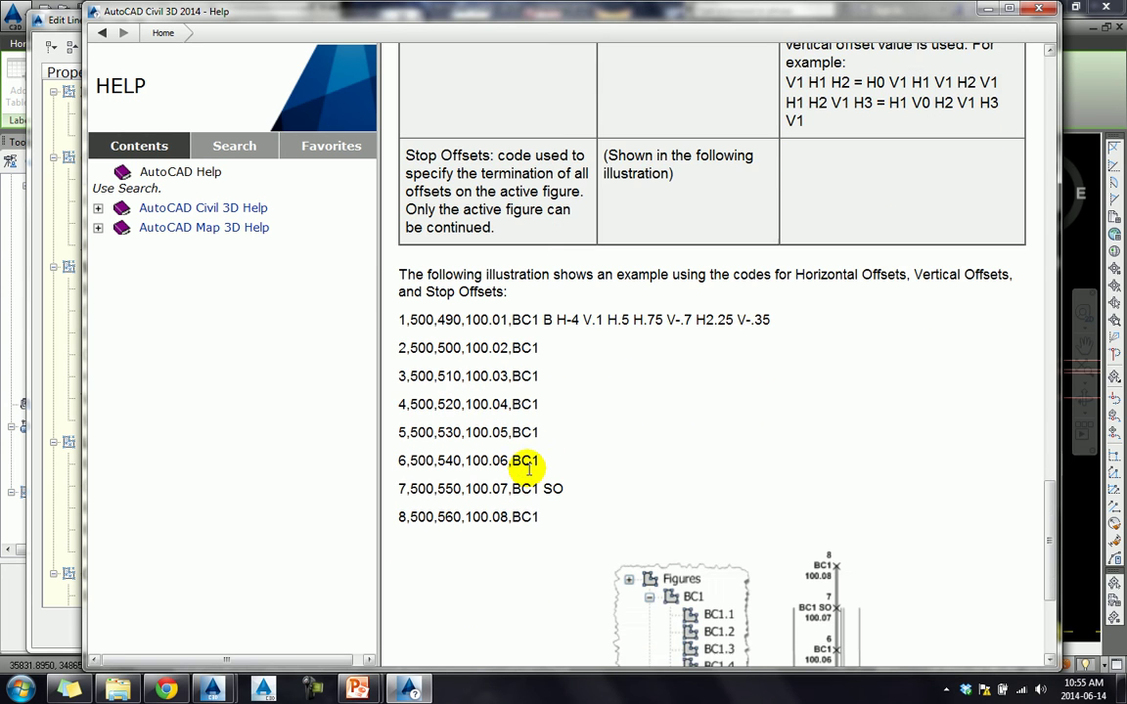
{"action": "scroll", "coordinate": [529, 467], "scroll_direction": "down", "scroll_amount": 3}
{"action": "scroll", "coordinate": [531, 470], "scroll_direction": "down", "scroll_amount": 2}
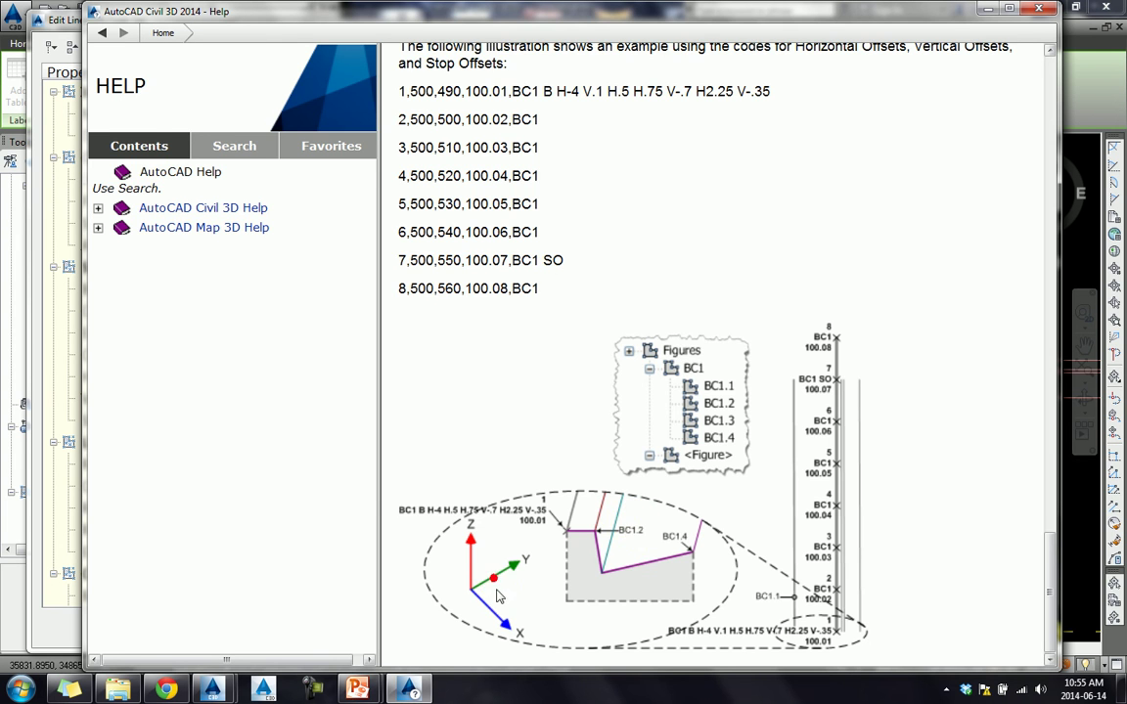
{"action": "scroll", "coordinate": [528, 604], "scroll_direction": "up", "scroll_amount": 1, "text": "ctrl"}
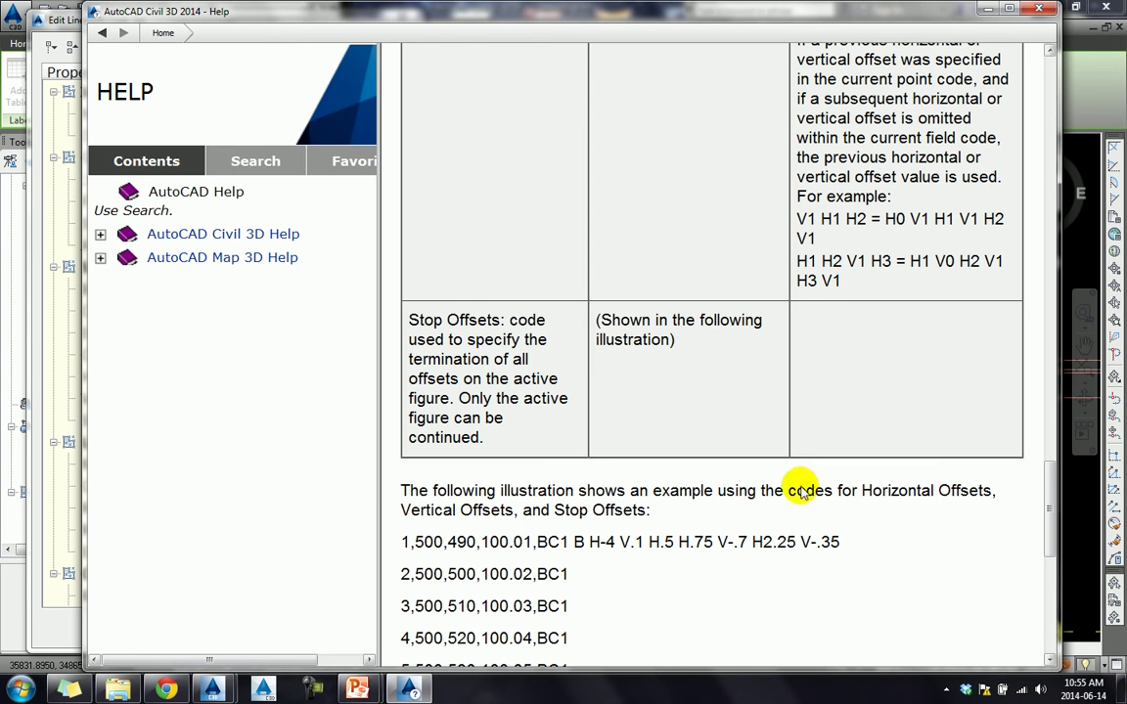
{"action": "scroll", "coordinate": [1059, 446], "scroll_direction": "down", "scroll_amount": 3}
{"action": "left_click_drag", "start_coordinate": [1059, 445], "coordinate": [1122, 445]}
{"action": "scroll", "coordinate": [900, 483], "scroll_direction": "down", "scroll_amount": 2}
{"action": "scroll", "coordinate": [886, 478], "scroll_direction": "down", "scroll_amount": 3}
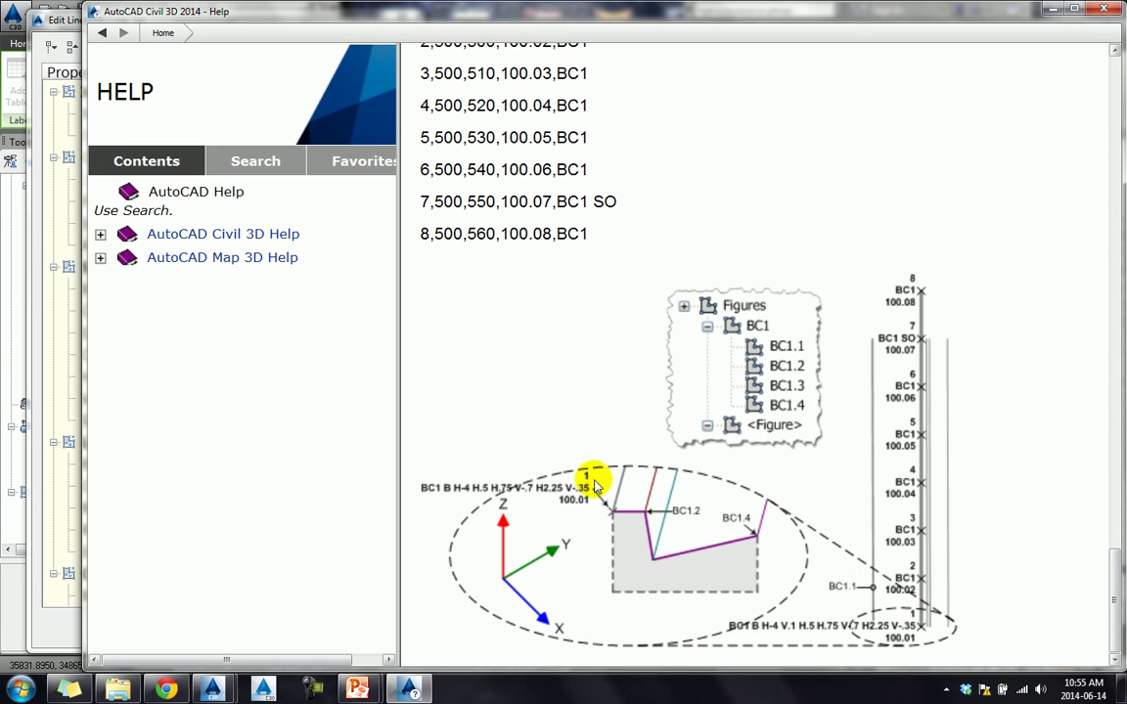
{"action": "left_click", "coordinate": [479, 494]}
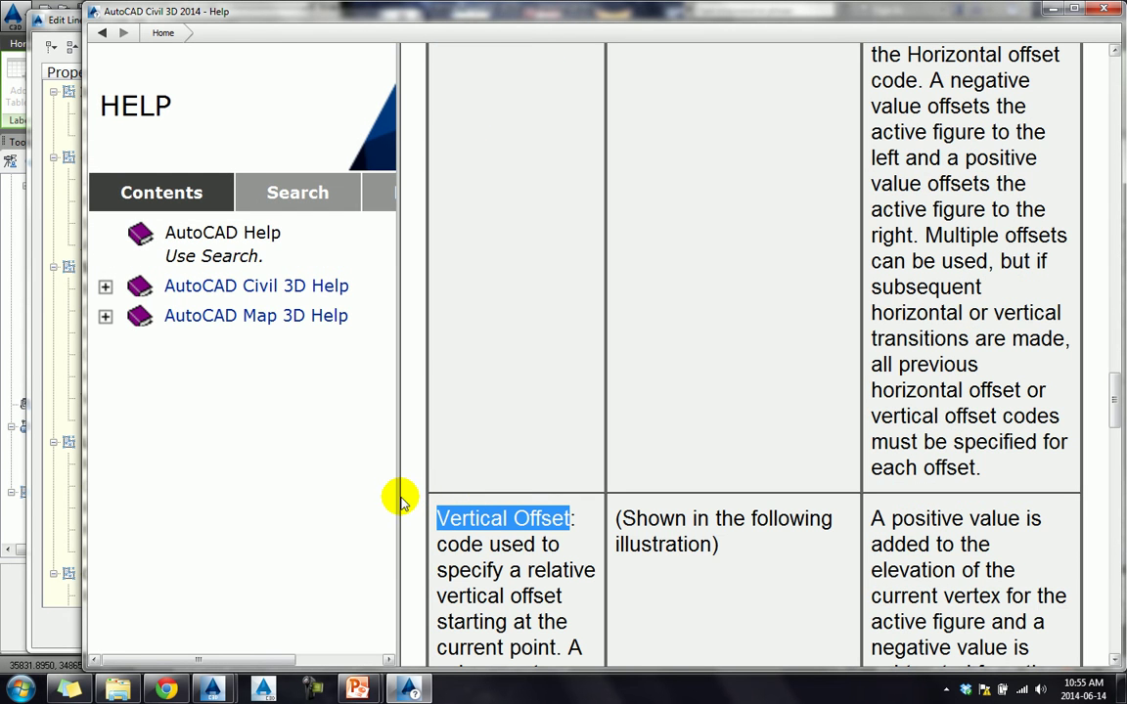
{"action": "left_click_drag", "start_coordinate": [394, 494], "coordinate": [221, 501]}
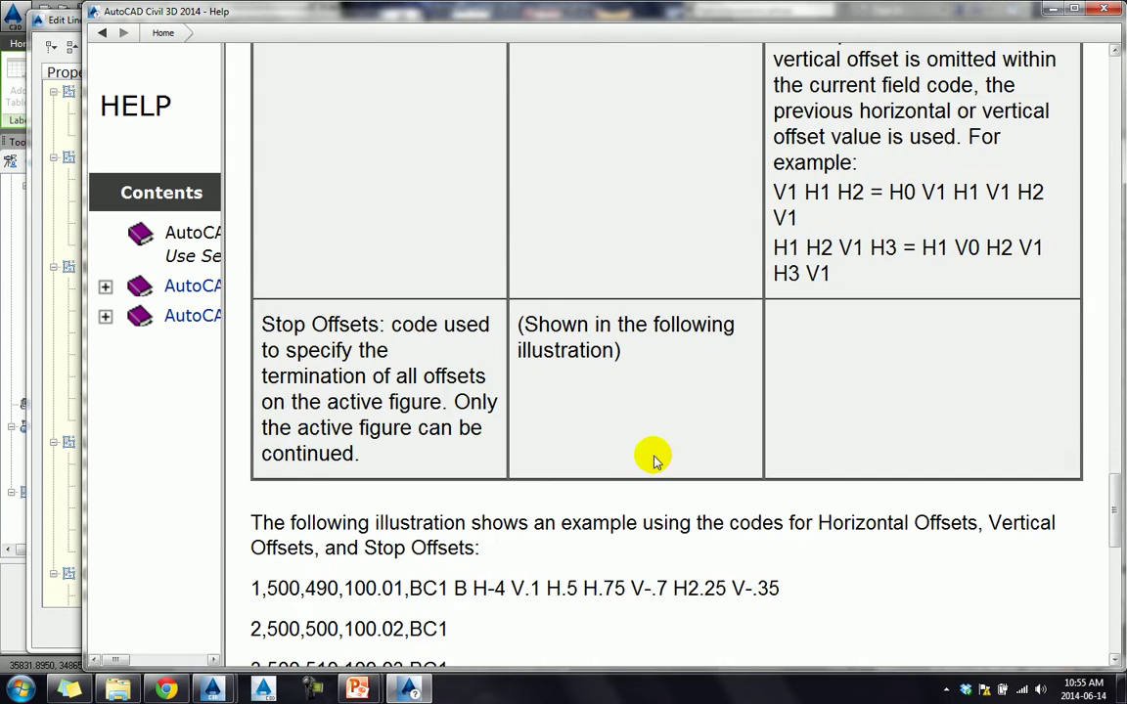
{"action": "scroll", "coordinate": [653, 460], "scroll_direction": "down", "scroll_amount": 5}
{"action": "scroll", "coordinate": [653, 465], "scroll_direction": "down", "scroll_amount": 1}
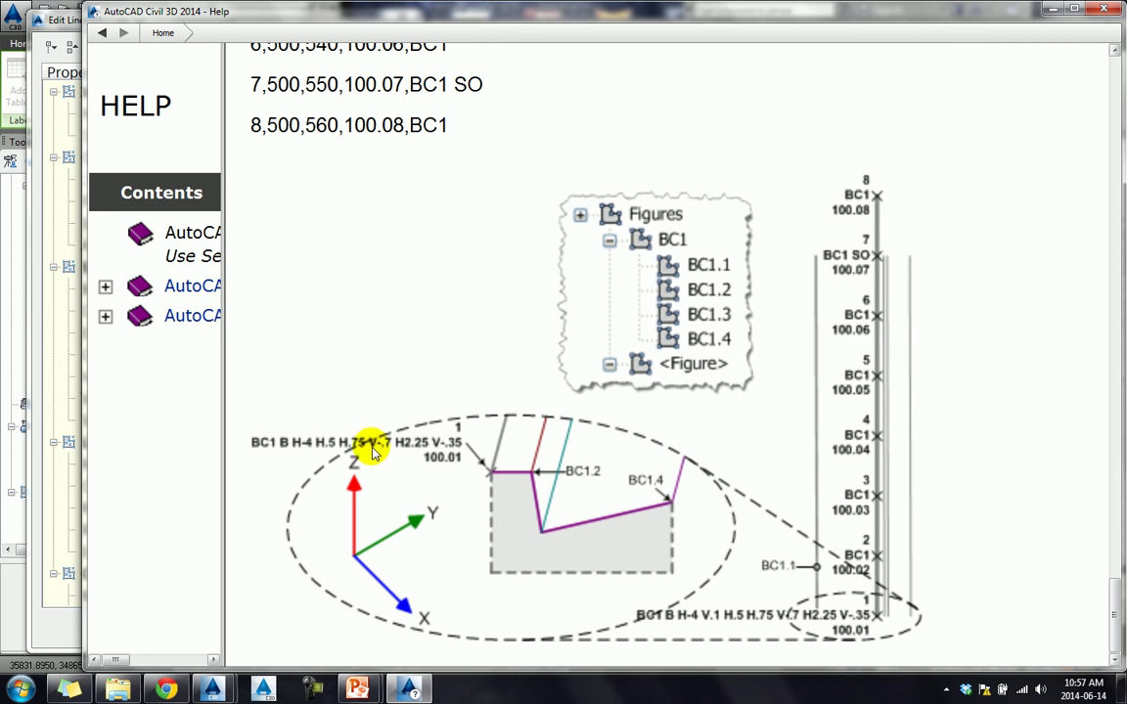
- Close Help, check the H and V offset code letters, and cancel the code set unchanged
{"action": "left_click", "coordinate": [1101, 10]}
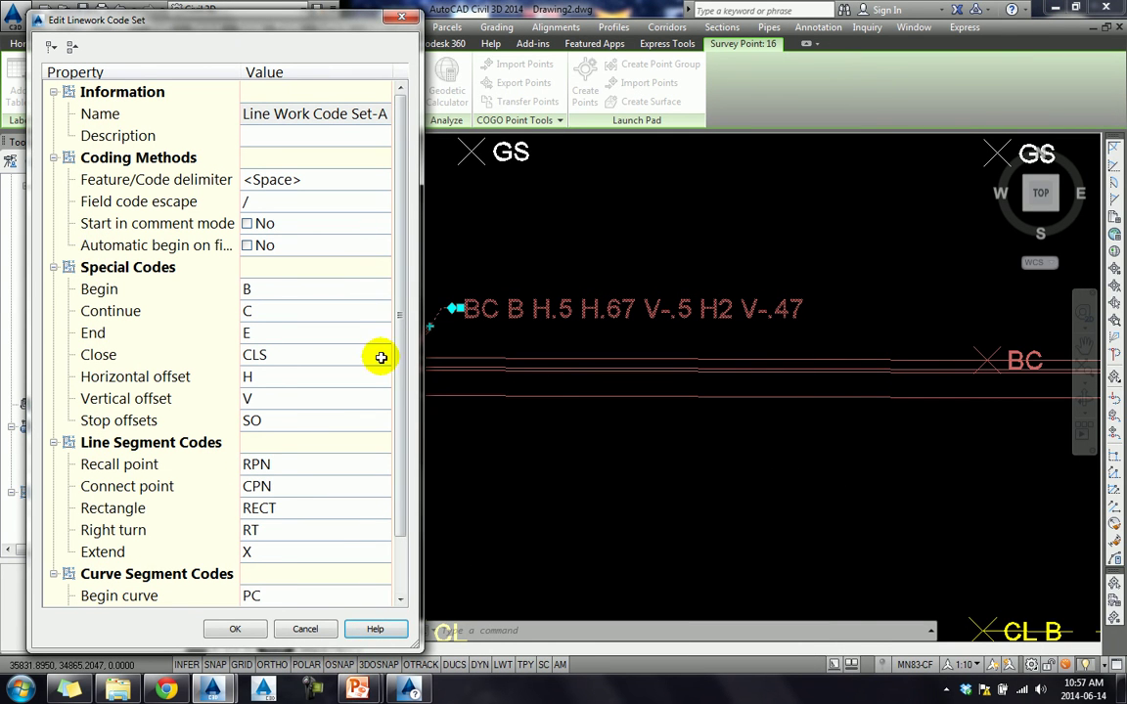
{"action": "left_click", "coordinate": [274, 379]}
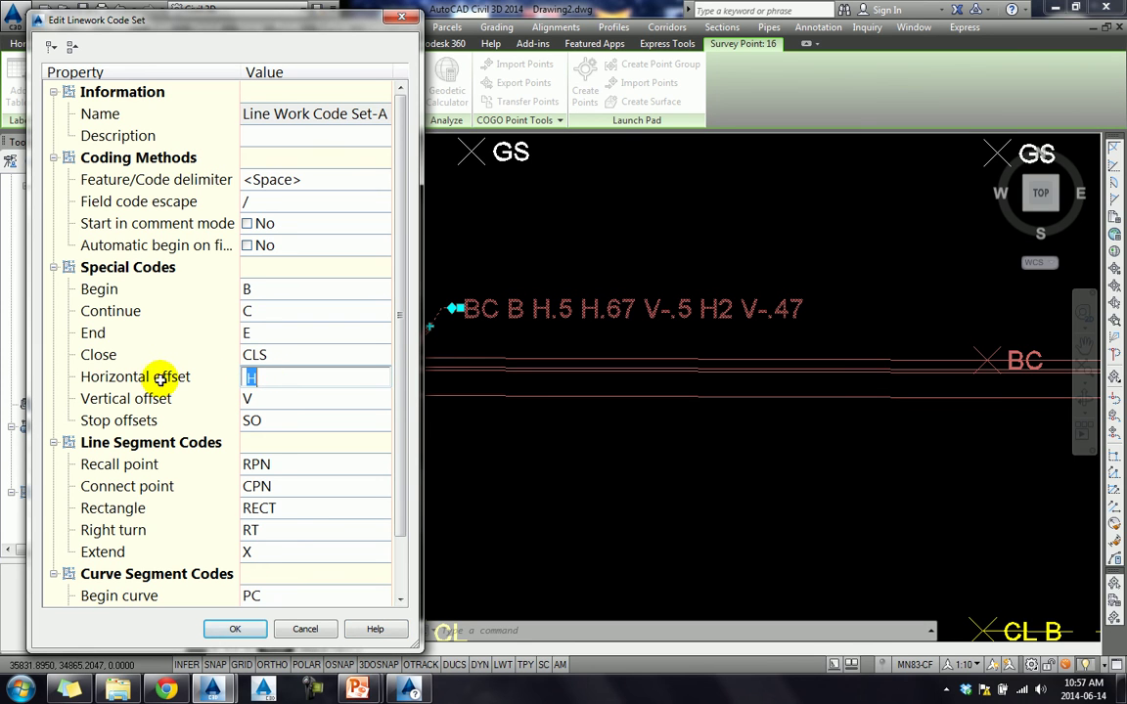
{"action": "left_click", "coordinate": [264, 397]}
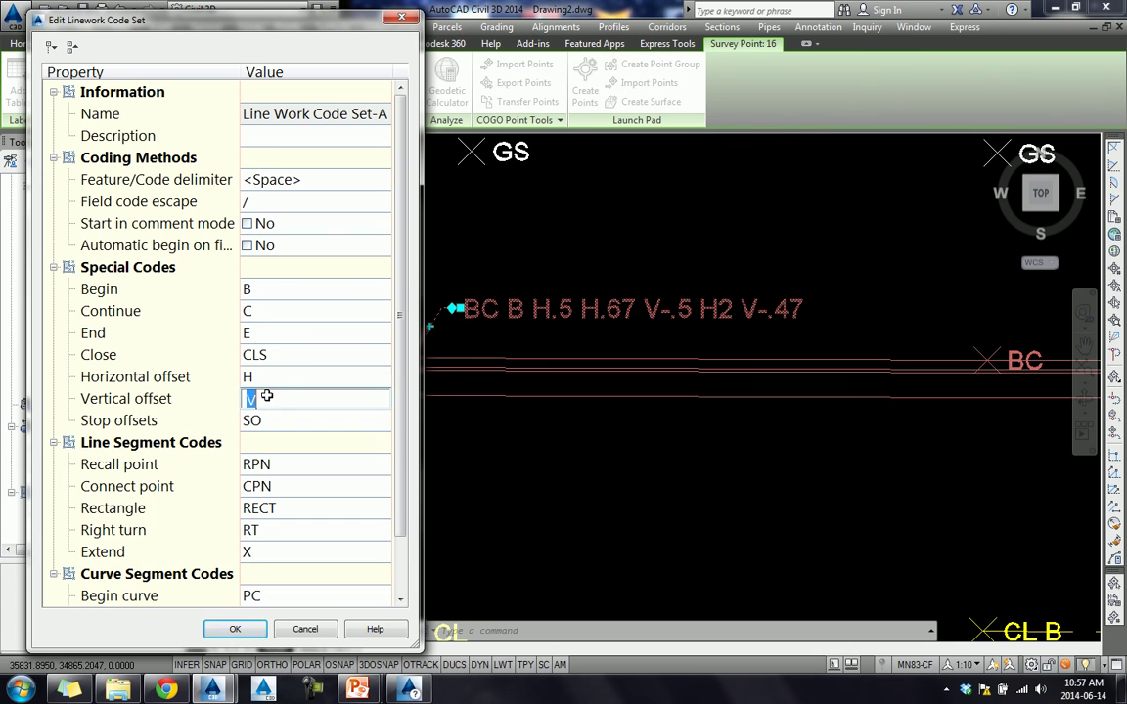
{"action": "left_click", "coordinate": [303, 629]}
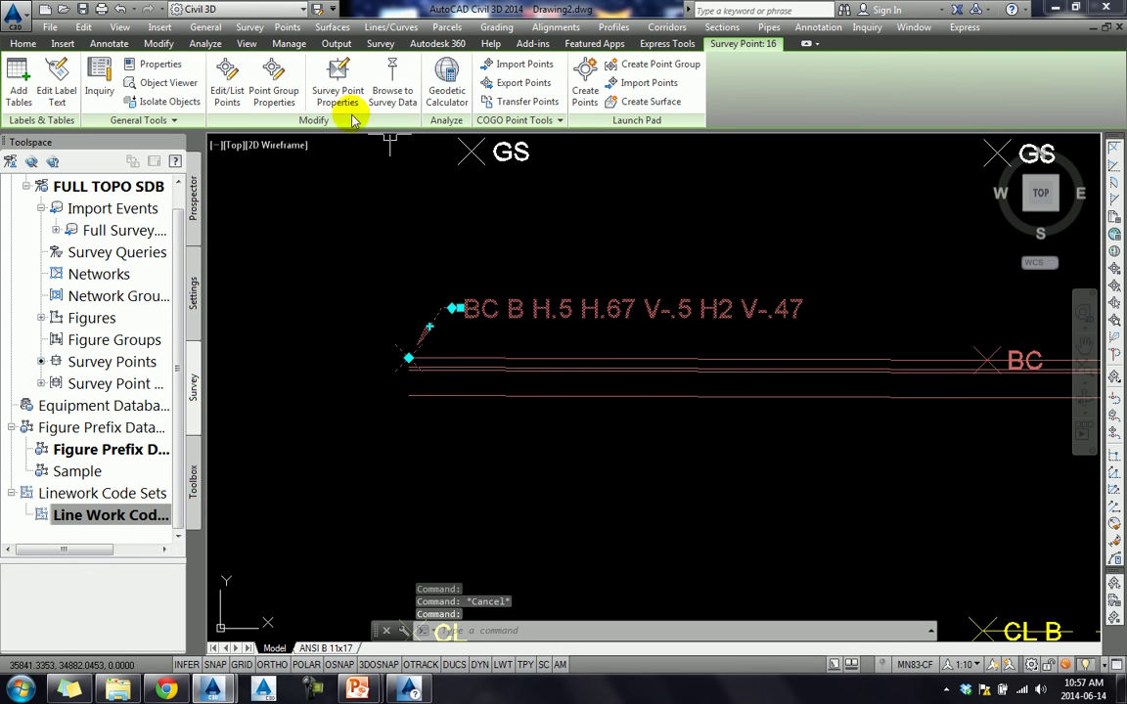
- Open point 16's Survey Point Properties and copy its description BC B H.5 H.67 V-.5 H2 V-.47
{"action": "left_click", "coordinate": [337, 73]}
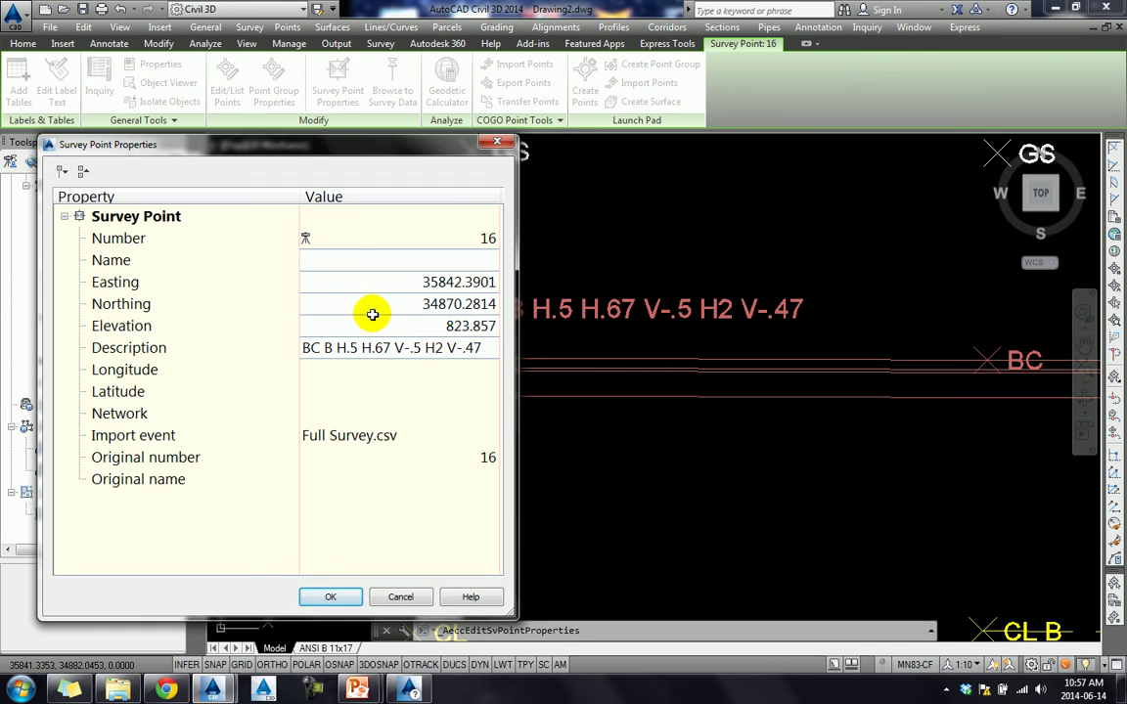
{"action": "mouse_move", "coordinate": [515, 346]}
{"action": "left_mouse_down"}
{"action": "mouse_move", "coordinate": [554, 346]}
{"action": "mouse_move", "coordinate": [375, 364]}
{"action": "left_mouse_up"}
{"action": "left_click", "coordinate": [515, 349]}
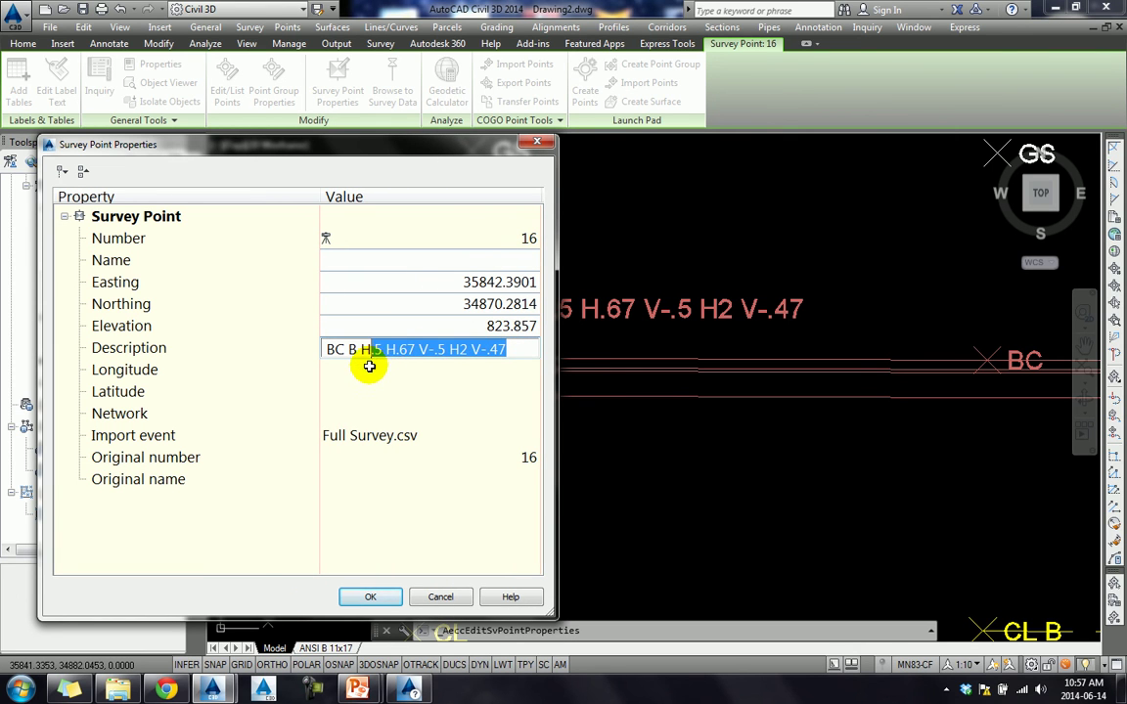
{"action": "left_click", "coordinate": [364, 366]}
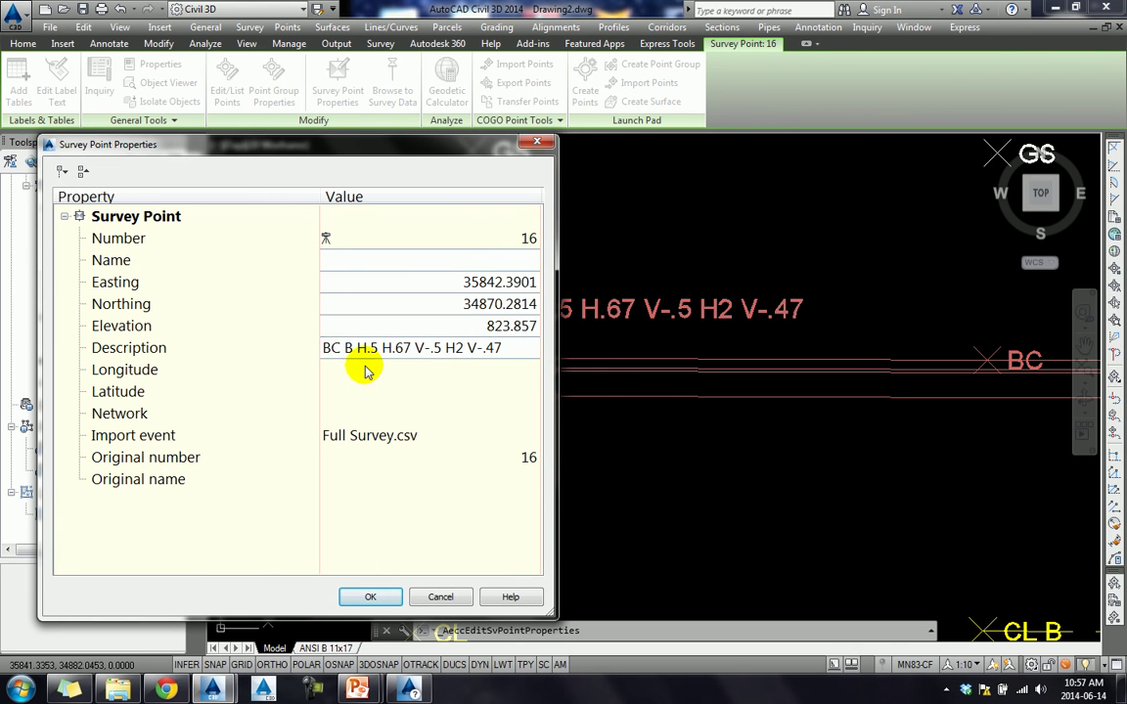
{"action": "double_click", "coordinate": [502, 350]}
{"action": "left_click_drag", "start_coordinate": [502, 351], "coordinate": [376, 363]}
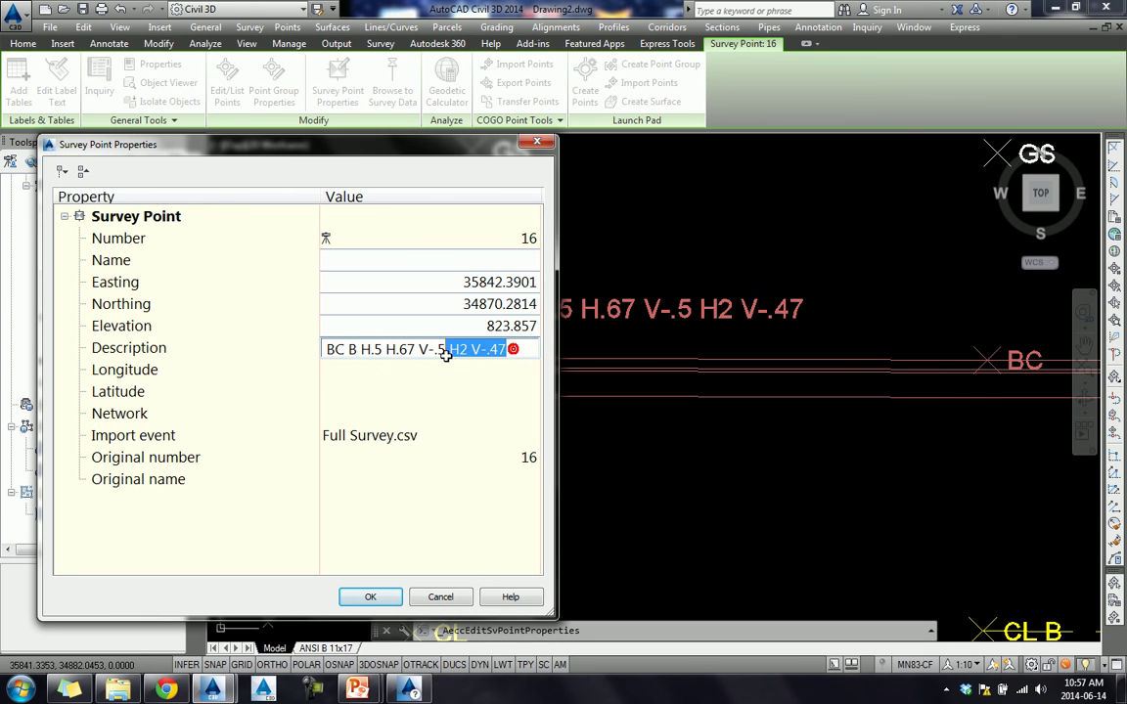
{"action": "left_click", "coordinate": [362, 363]}
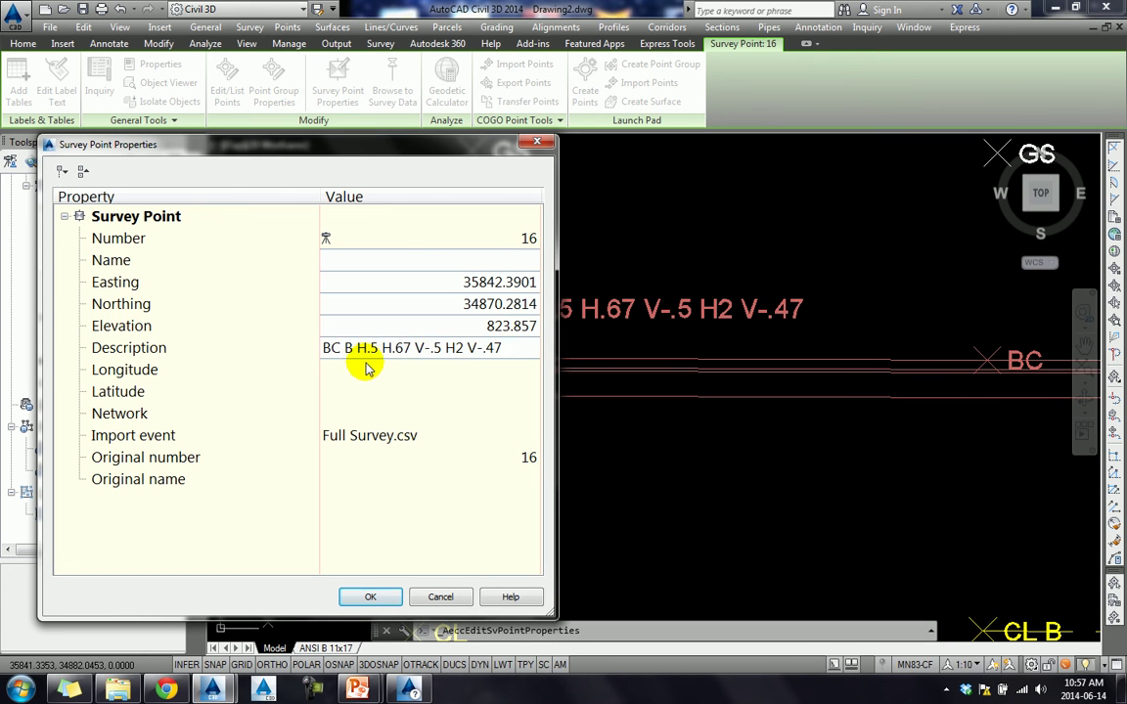
{"action": "double_click", "coordinate": [518, 345]}
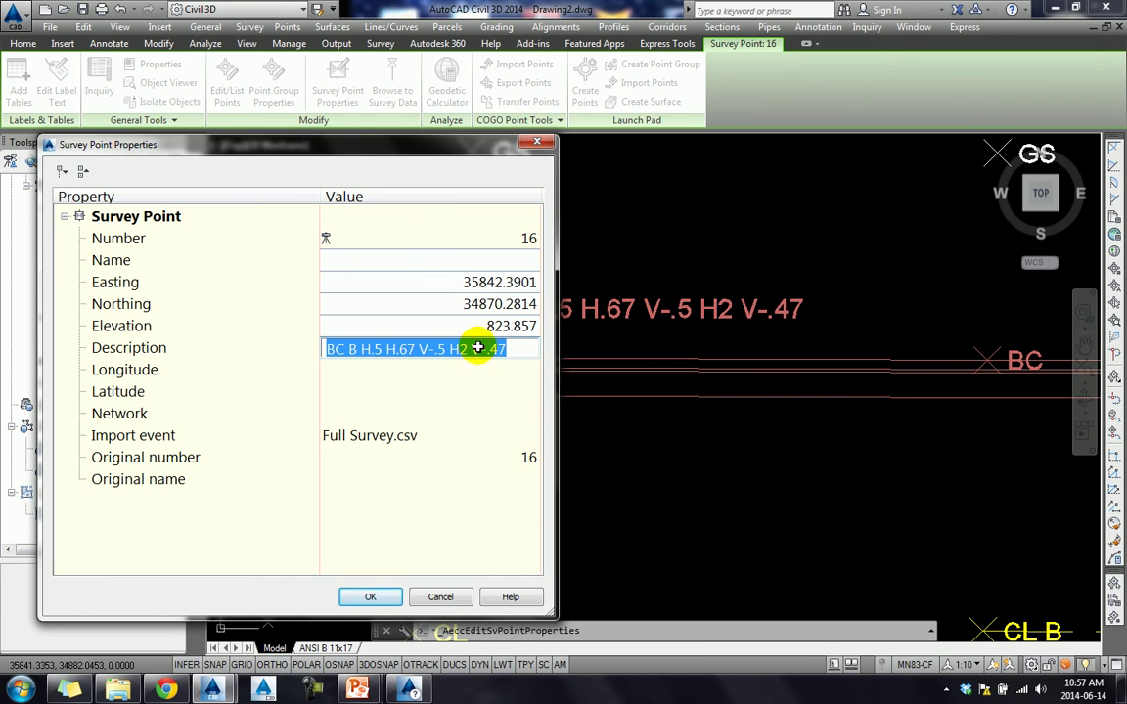
{"action": "right_click", "coordinate": [478, 348]}
{"action": "left_click", "coordinate": [516, 398]}
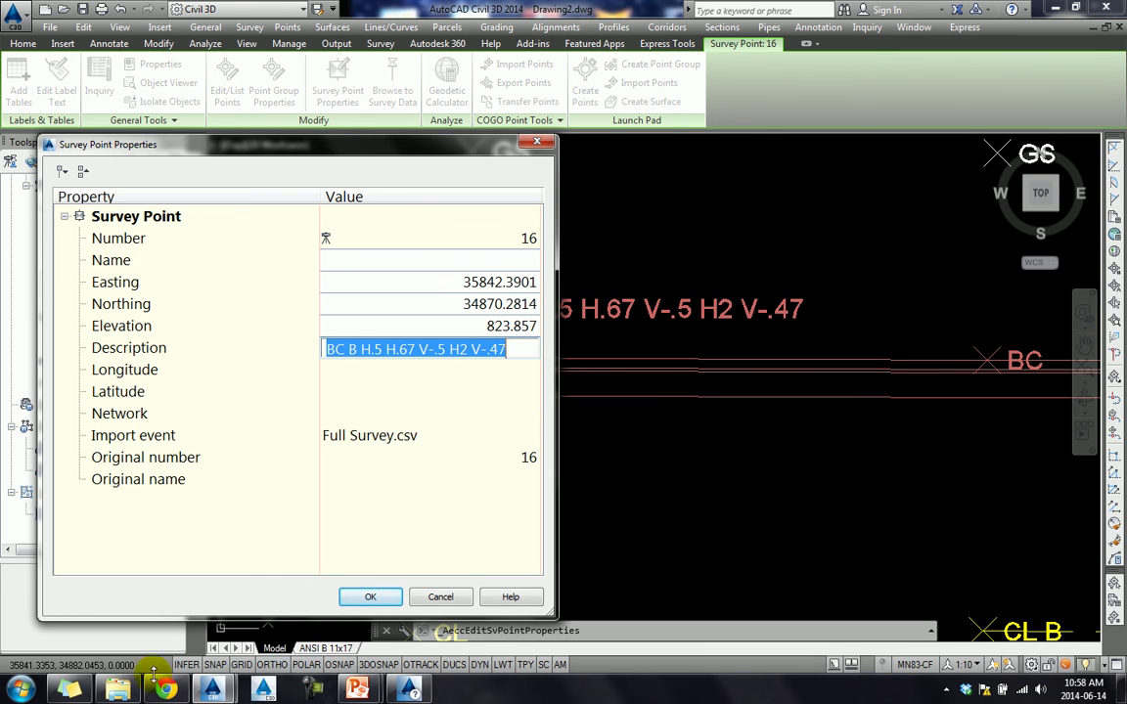
- Paste the copied description BC B H.5 H.67 V-.5 H2 V-.47 onto a new sticky-note line
{"action": "left_click", "coordinate": [70, 689]}
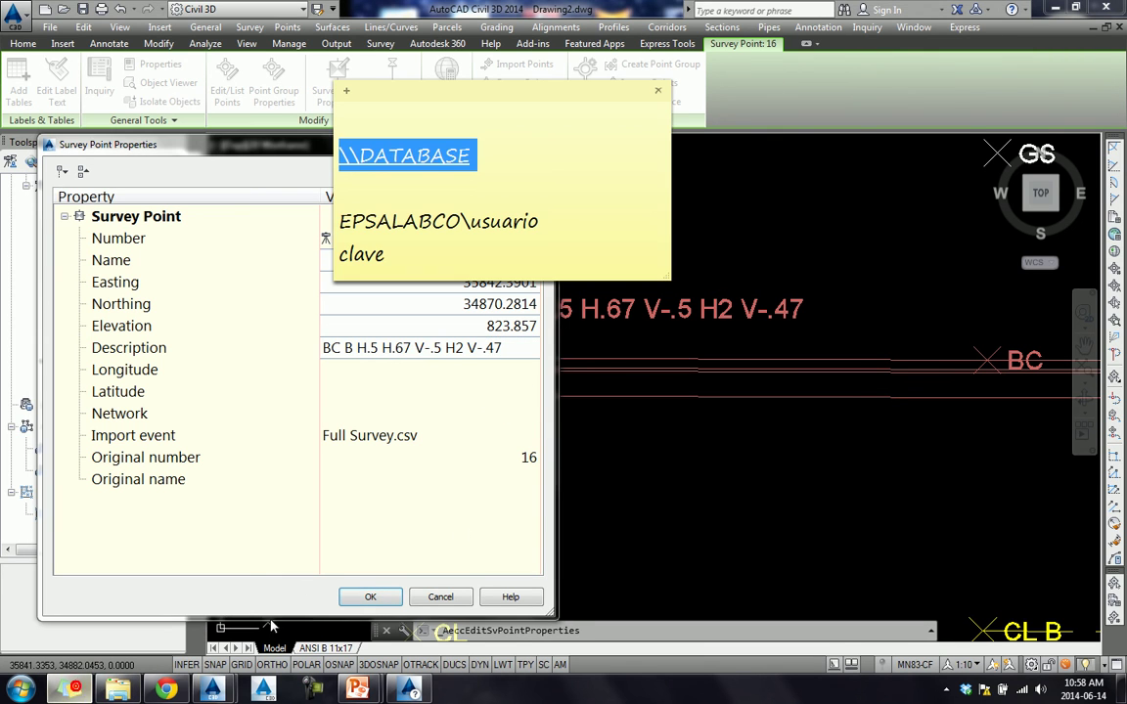
{"action": "left_click", "coordinate": [433, 262]}
{"action": "key", "text": "Return"}
{"action": "key", "text": "Return"}
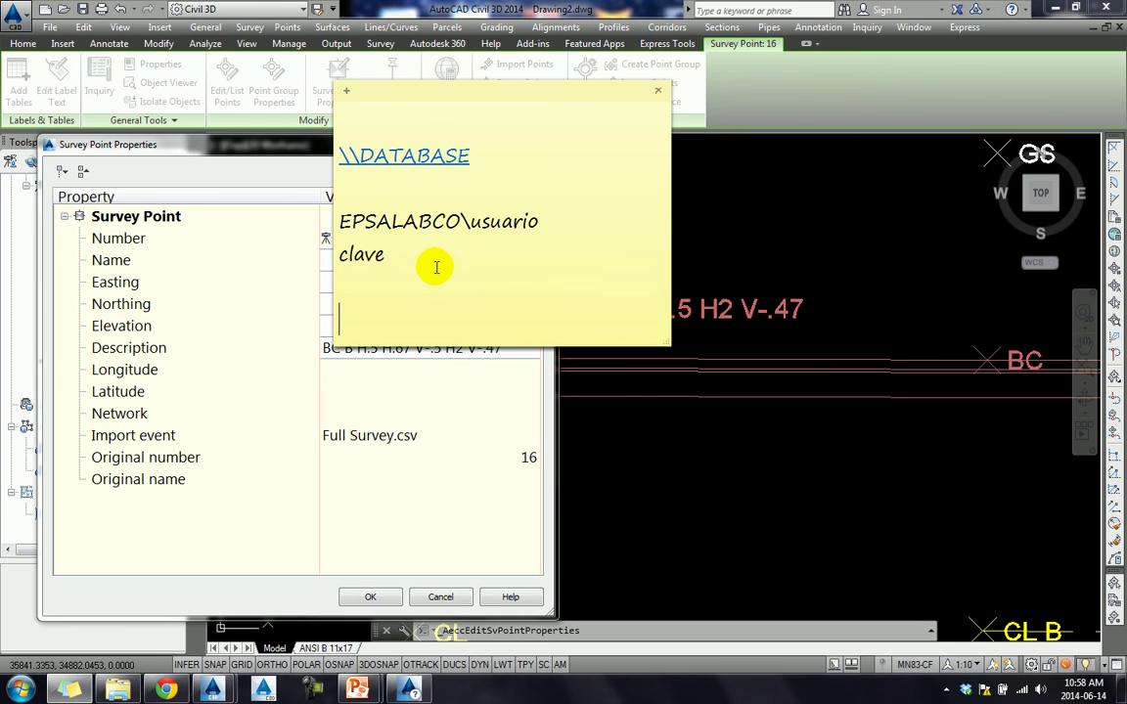
{"action": "key", "text": "ctrl+v"}
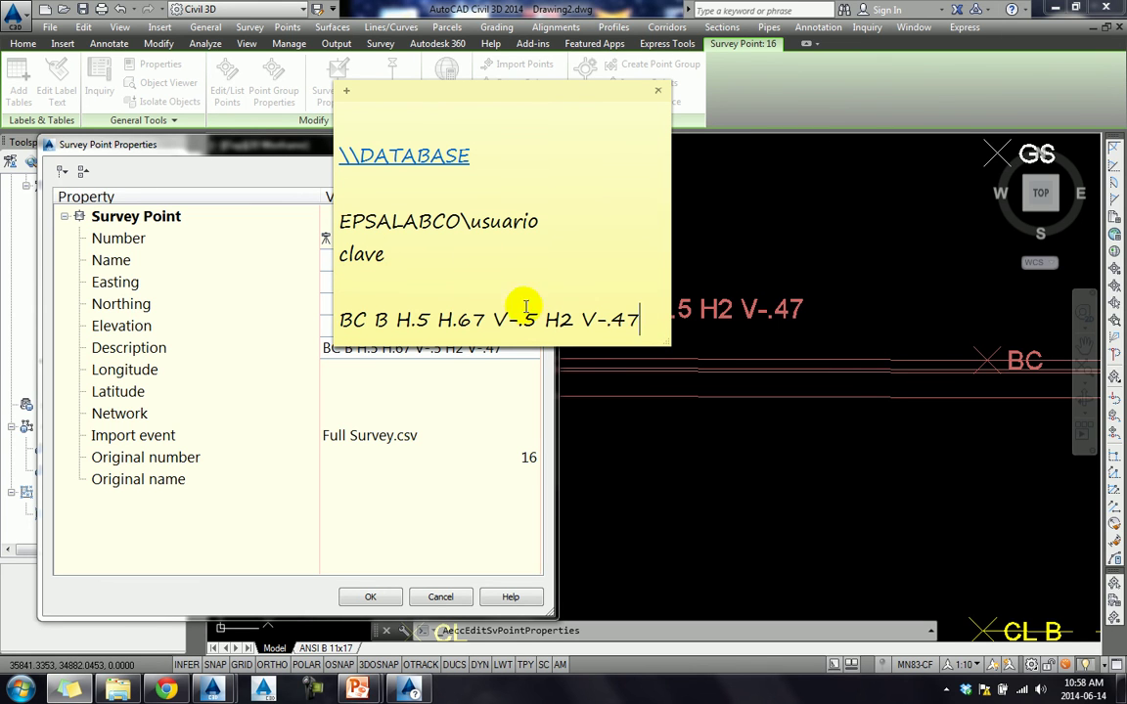
- Shorten point 16's description to BC B and apply it
{"action": "left_click", "coordinate": [408, 353]}
{"action": "left_click", "coordinate": [513, 354]}
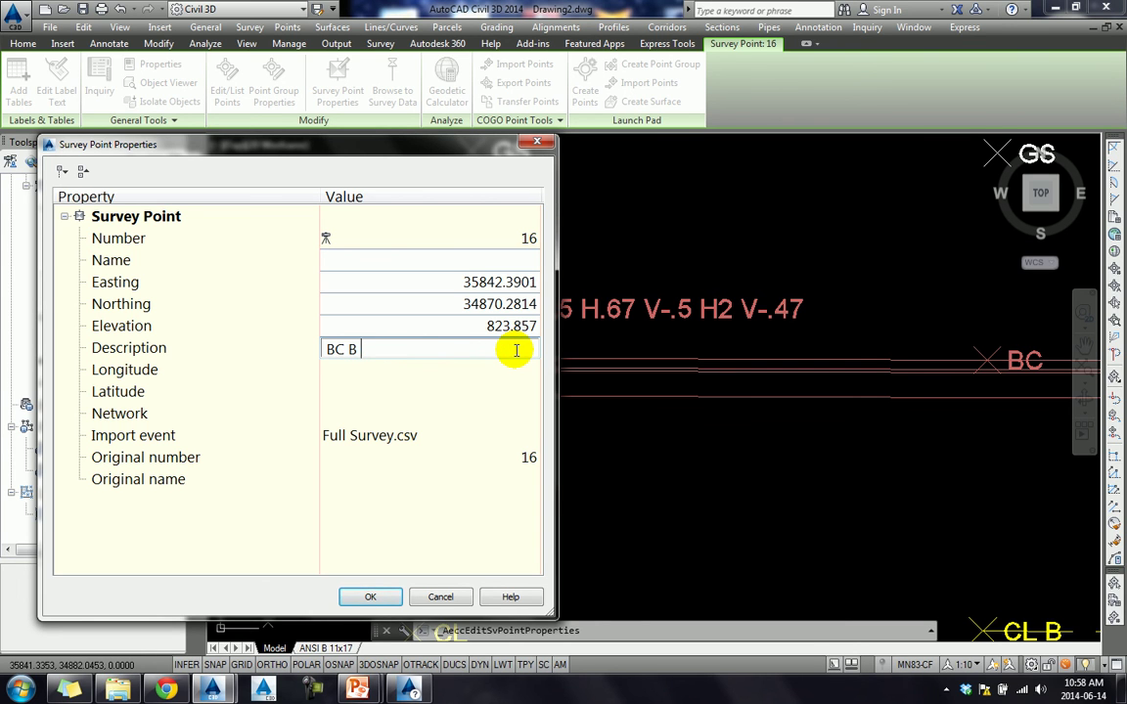
{"action": "left_click", "coordinate": [371, 596]}
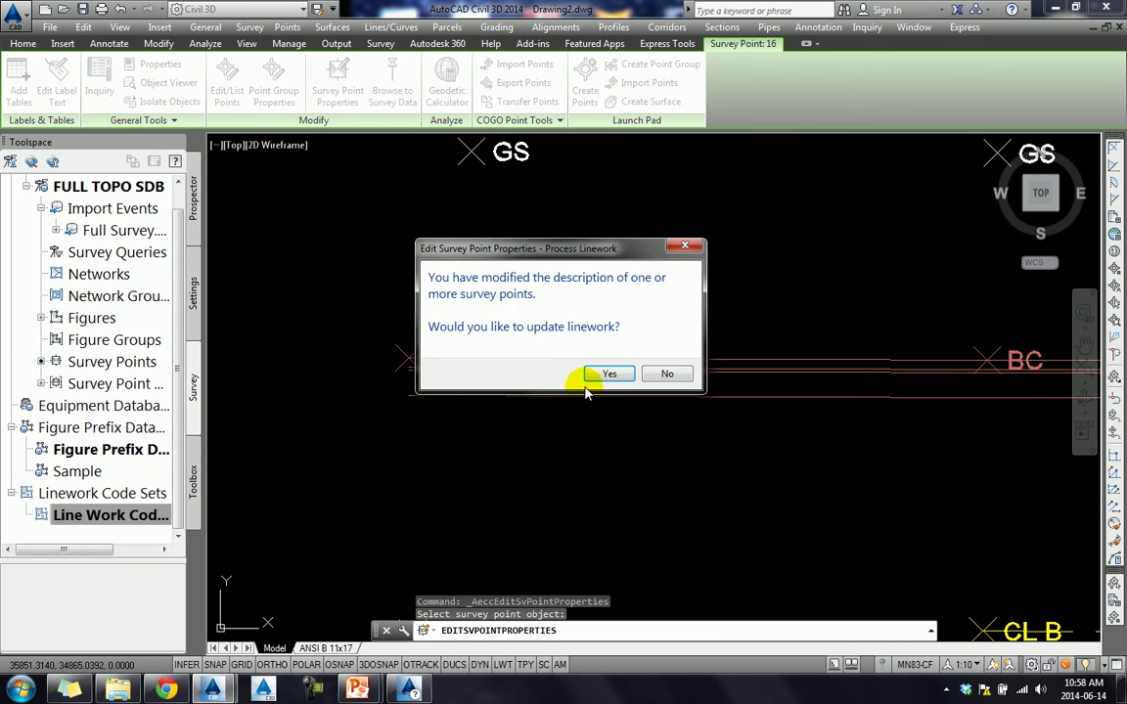
- Reprocess the linework and zoom around point BC B to confirm a single curb line
{"action": "left_click", "coordinate": [604, 373]}
{"action": "left_click", "coordinate": [470, 476]}
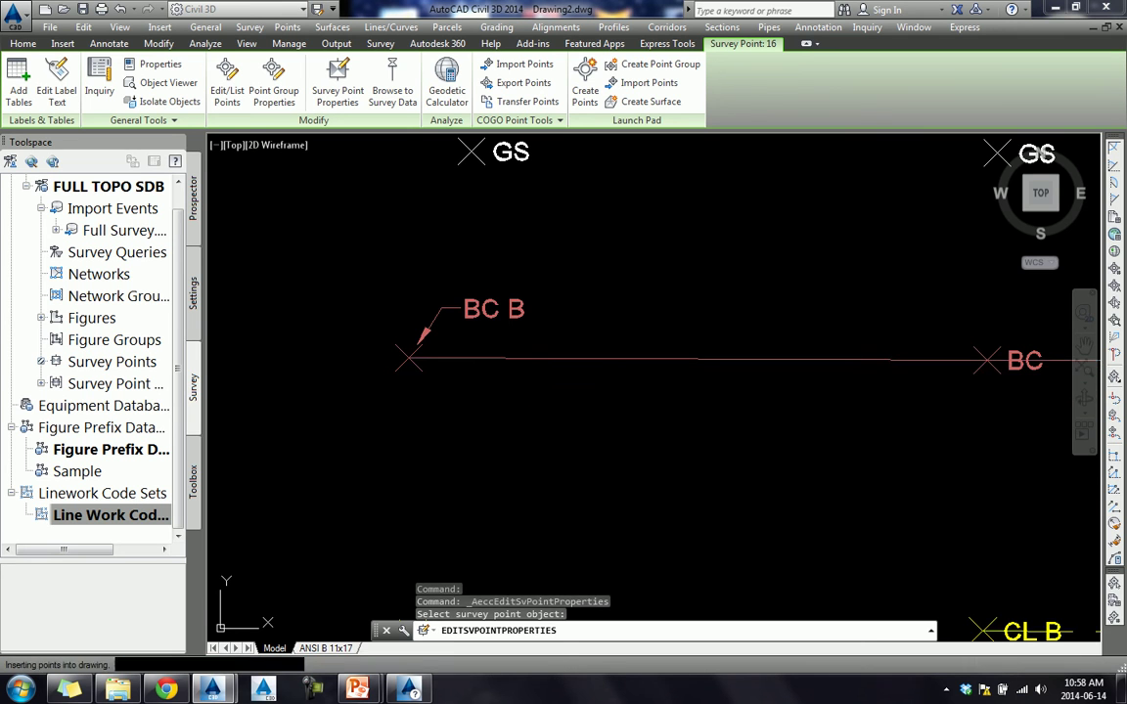
{"action": "scroll", "coordinate": [509, 392], "scroll_direction": "up", "scroll_amount": 2}
{"action": "scroll", "coordinate": [429, 369], "scroll_direction": "down", "scroll_amount": 3}
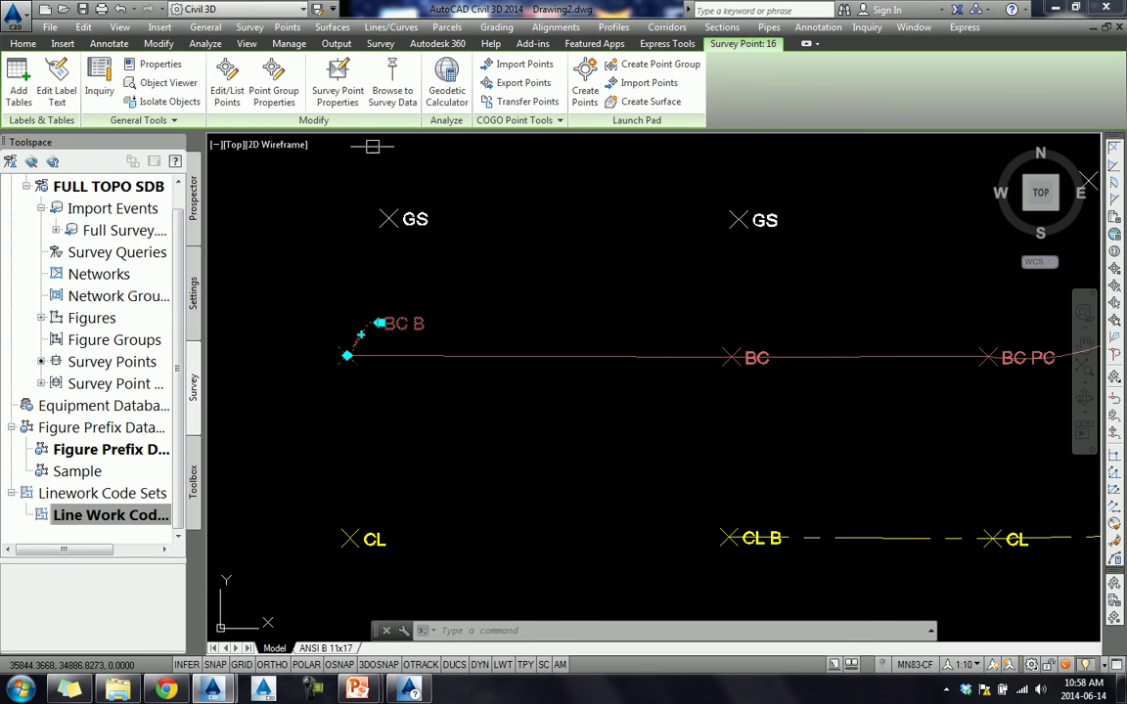
{"action": "scroll", "coordinate": [383, 339], "scroll_direction": "up", "scroll_amount": 2}
{"action": "scroll", "coordinate": [405, 330], "scroll_direction": "up", "scroll_amount": 2}
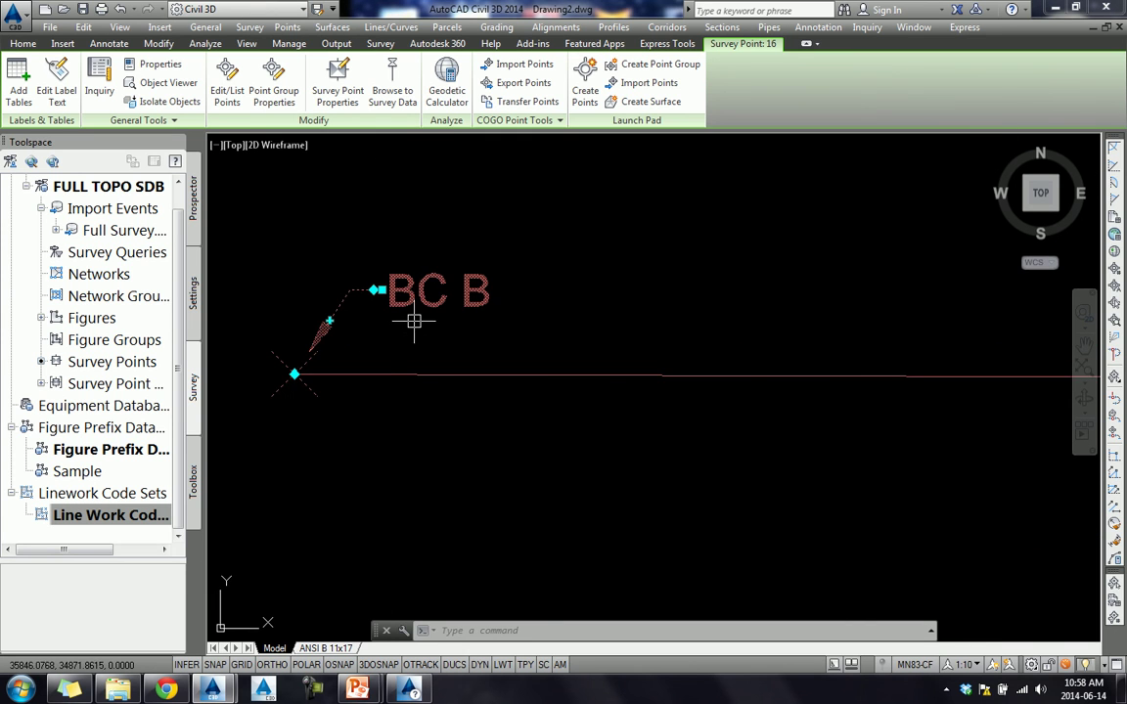
{"action": "scroll", "coordinate": [367, 369], "scroll_direction": "down", "scroll_amount": 4}
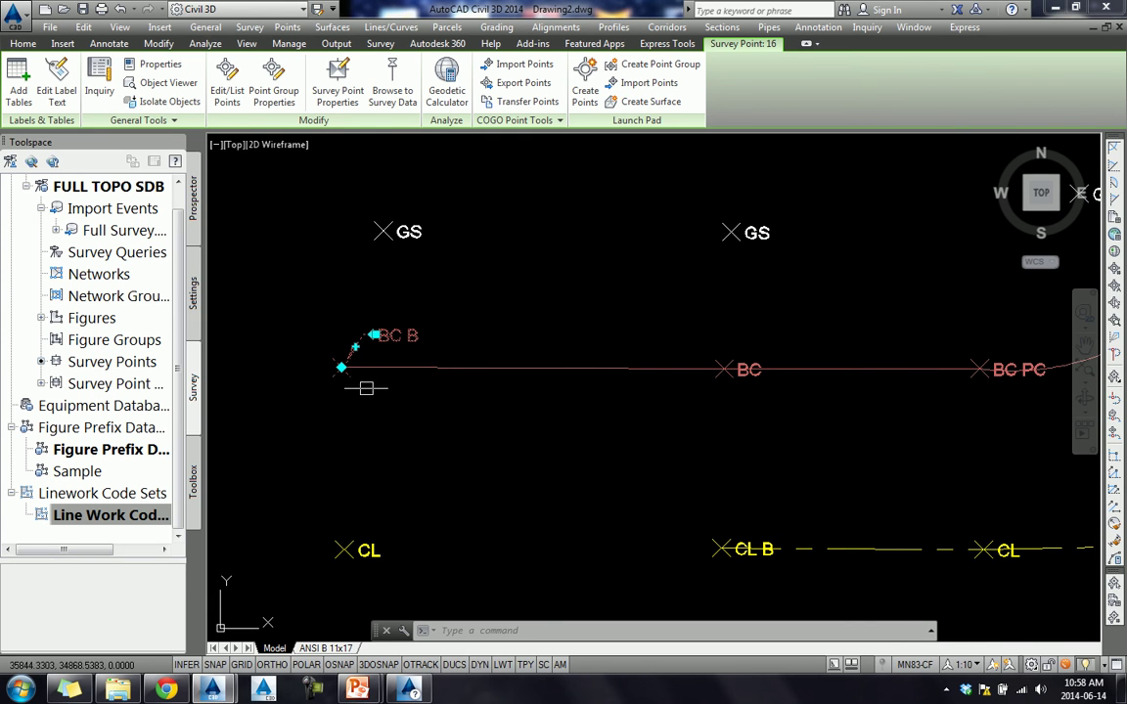
{"action": "scroll", "coordinate": [370, 383], "scroll_direction": "up", "scroll_amount": 2}
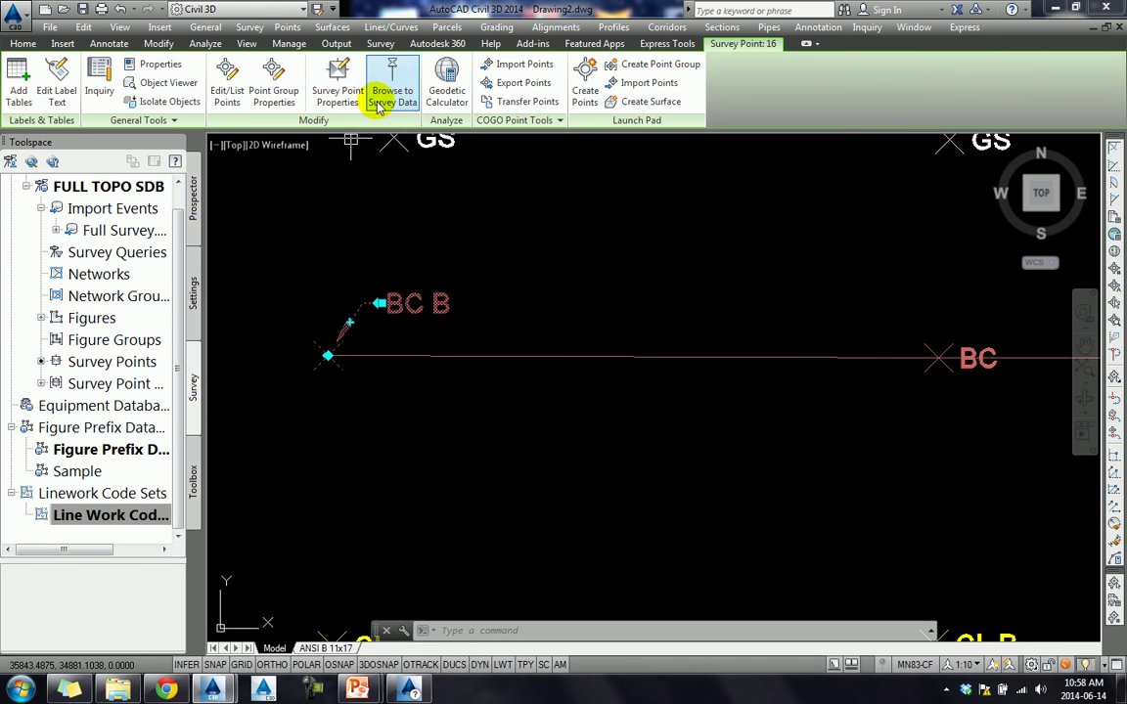
- Recode point 16 as BC B H0.5 and reprocess the linework to add a parallel curb line
{"action": "left_click", "coordinate": [344, 78]}
{"action": "left_click", "coordinate": [394, 347]}
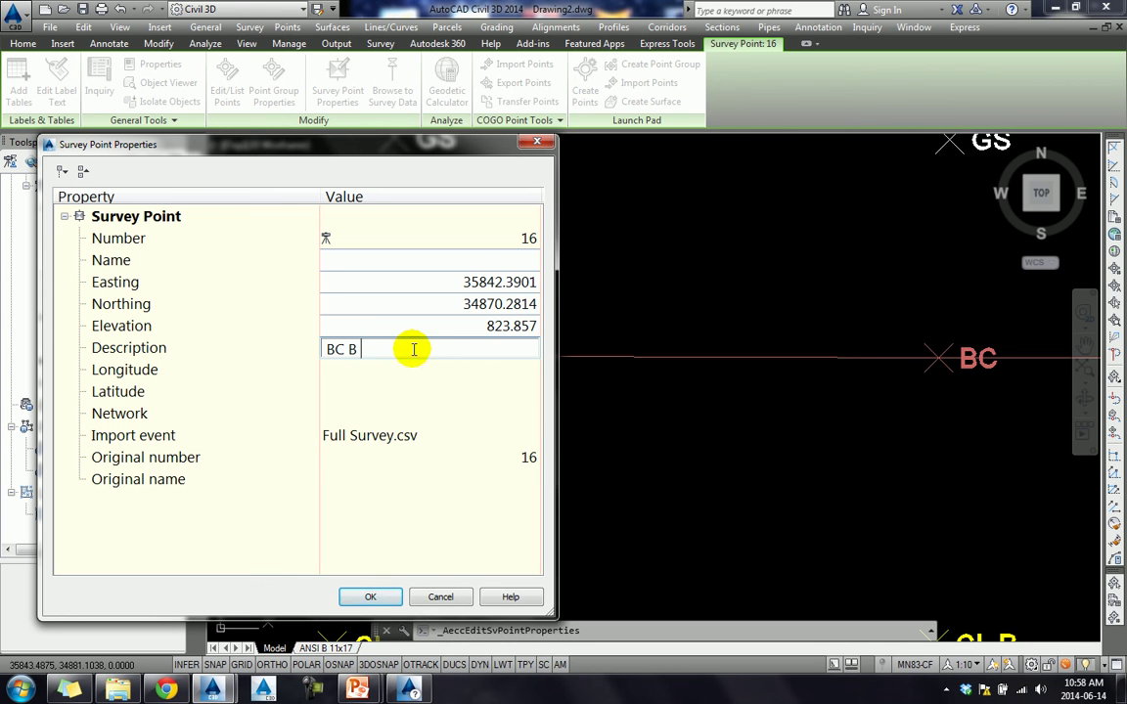
{"action": "type", "text": "H0.5"}
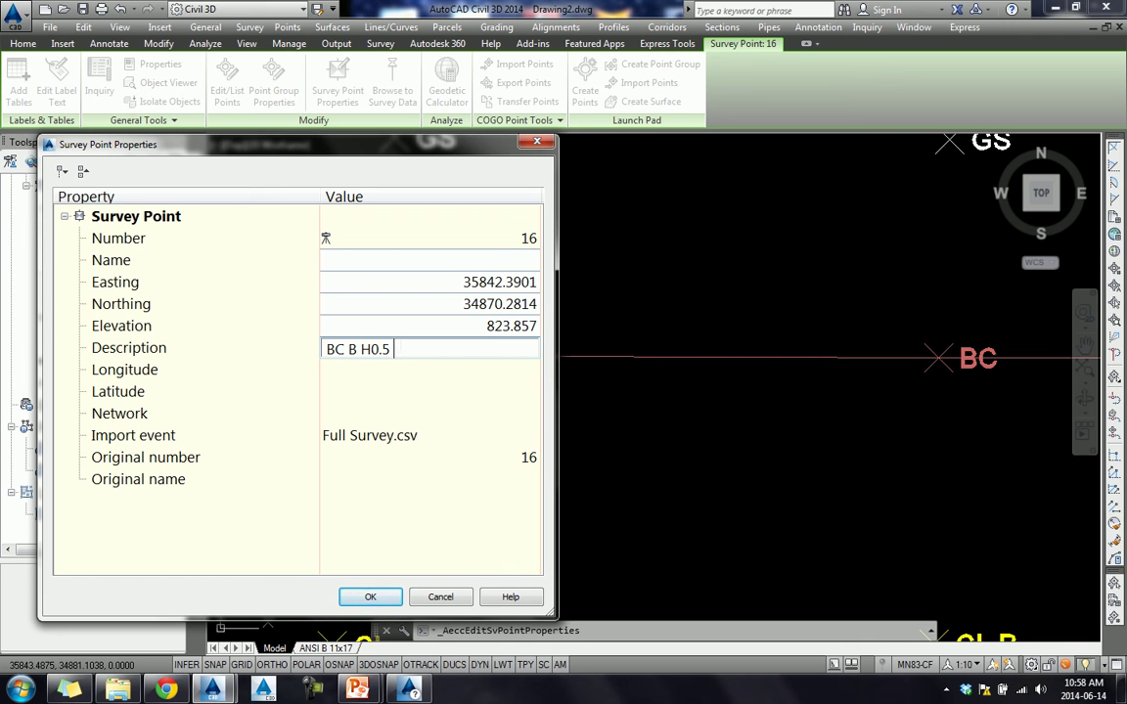
{"action": "left_click", "coordinate": [370, 596]}
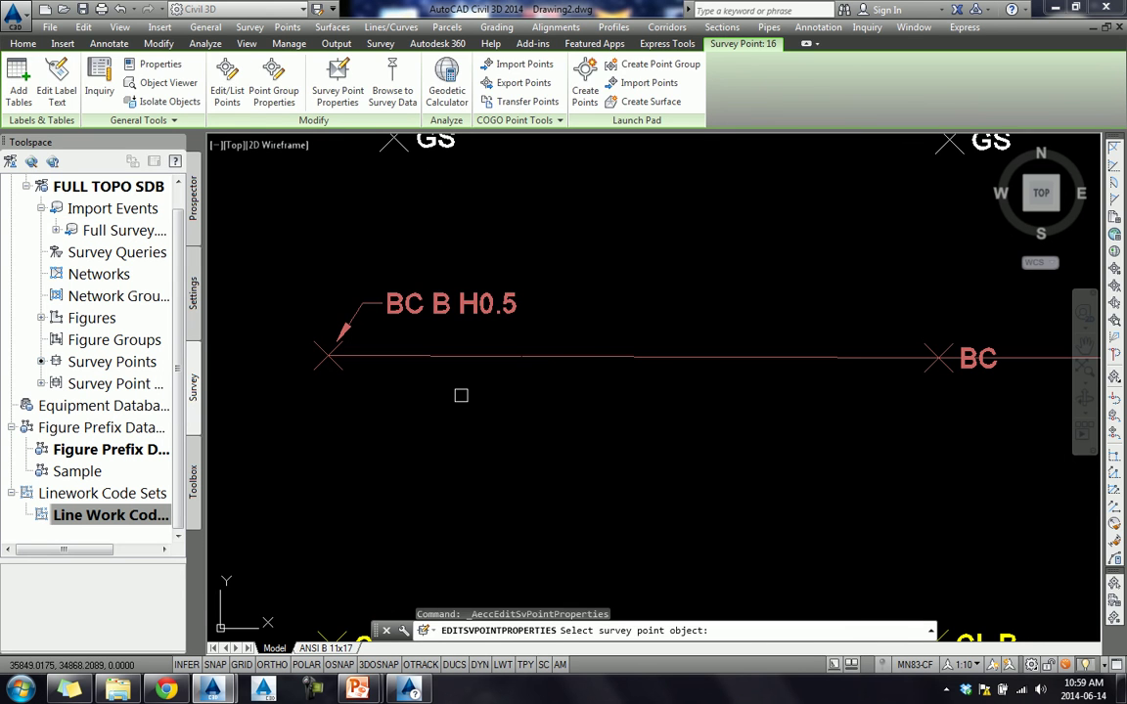
{"action": "left_click", "coordinate": [609, 373]}
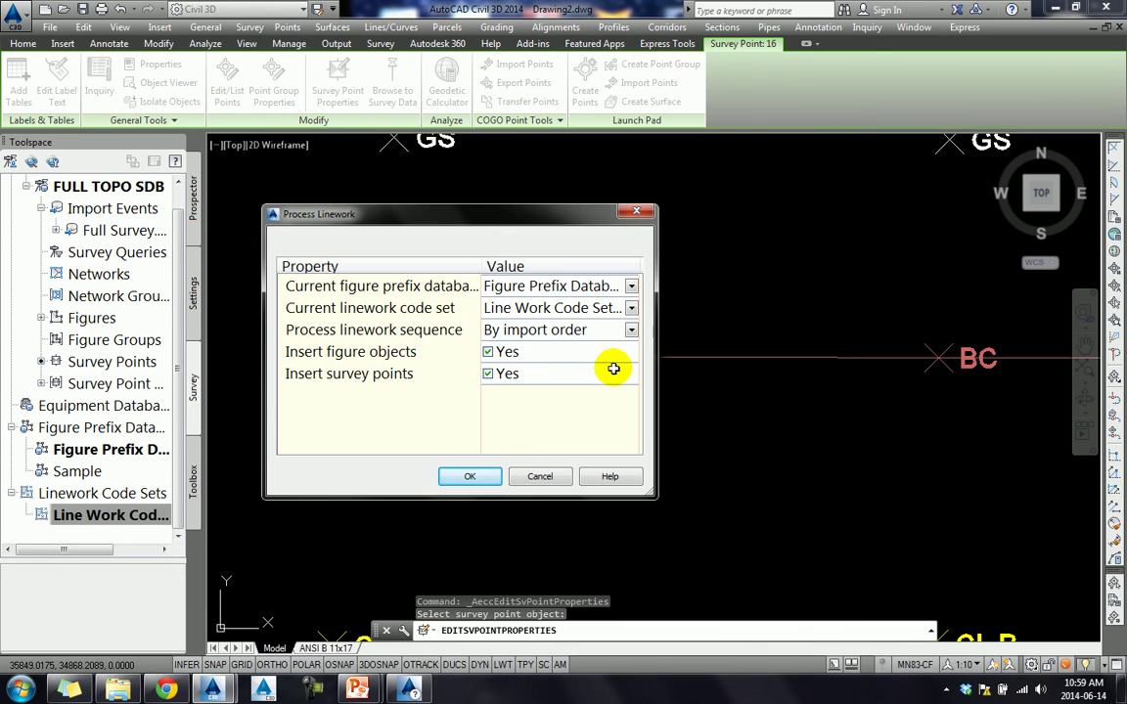
{"action": "left_click", "coordinate": [470, 477]}
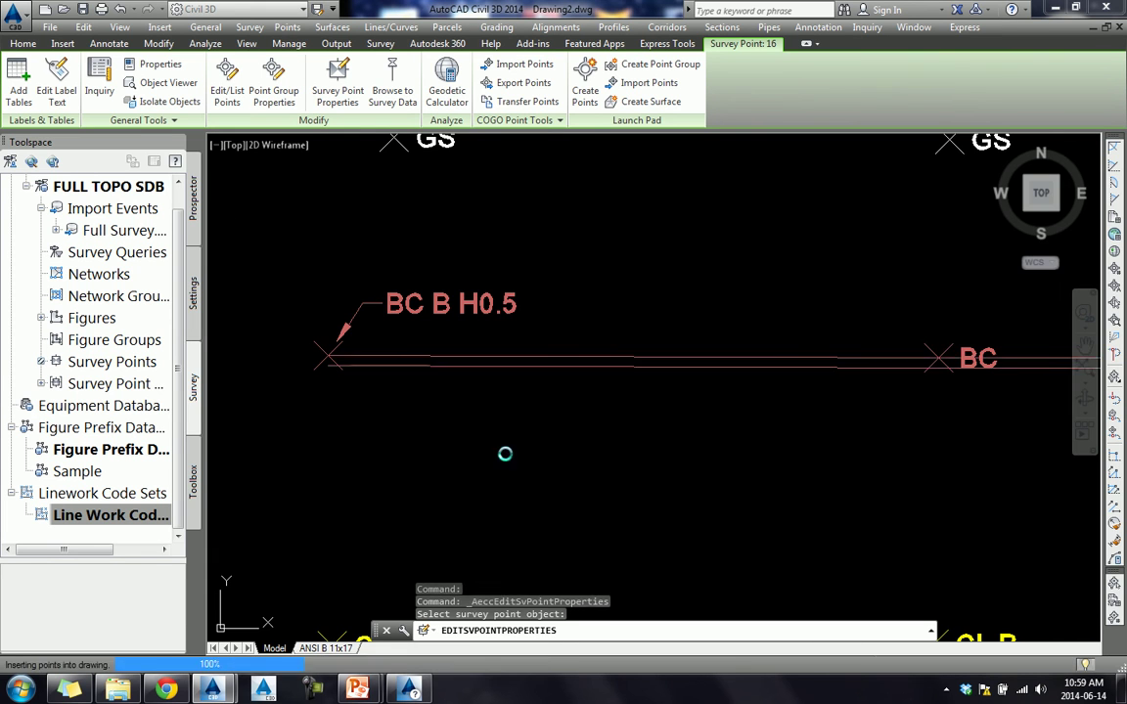
{"action": "scroll", "coordinate": [499, 441], "scroll_direction": "up", "scroll_amount": 2}
{"action": "key", "text": "Escape"}
{"action": "left_click", "coordinate": [346, 345]}
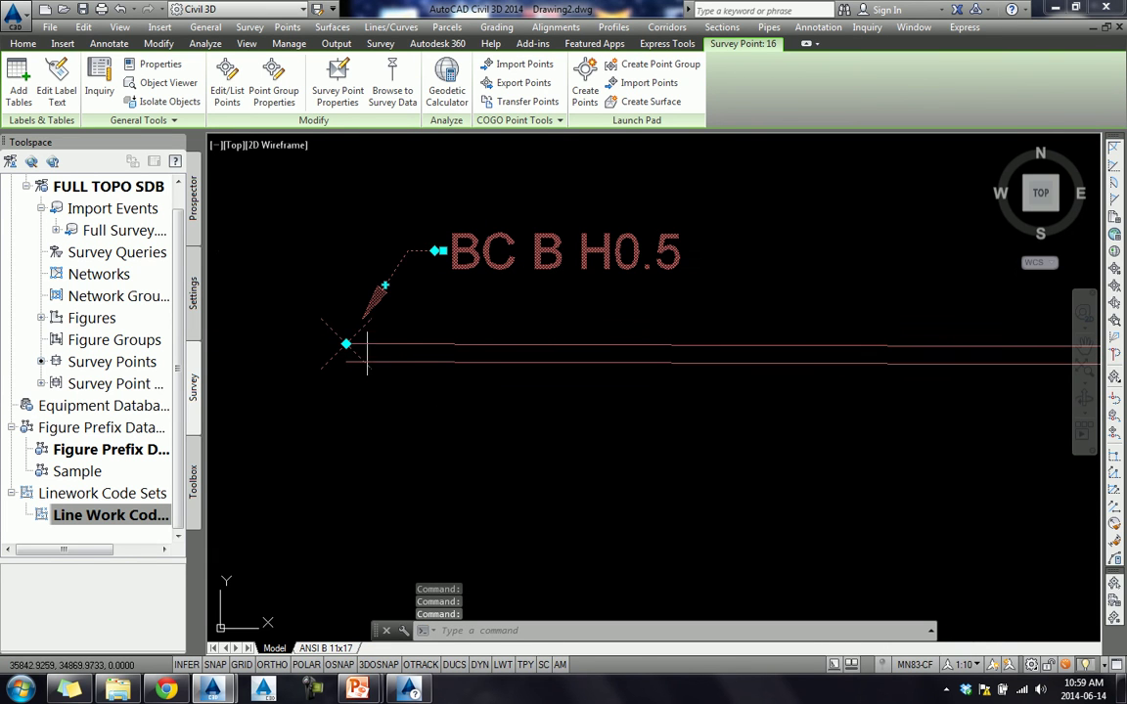
- Place an aligned dimension snapped between the two curb lines, reading 0.50'
{"action": "left_click", "coordinate": [109, 44]}
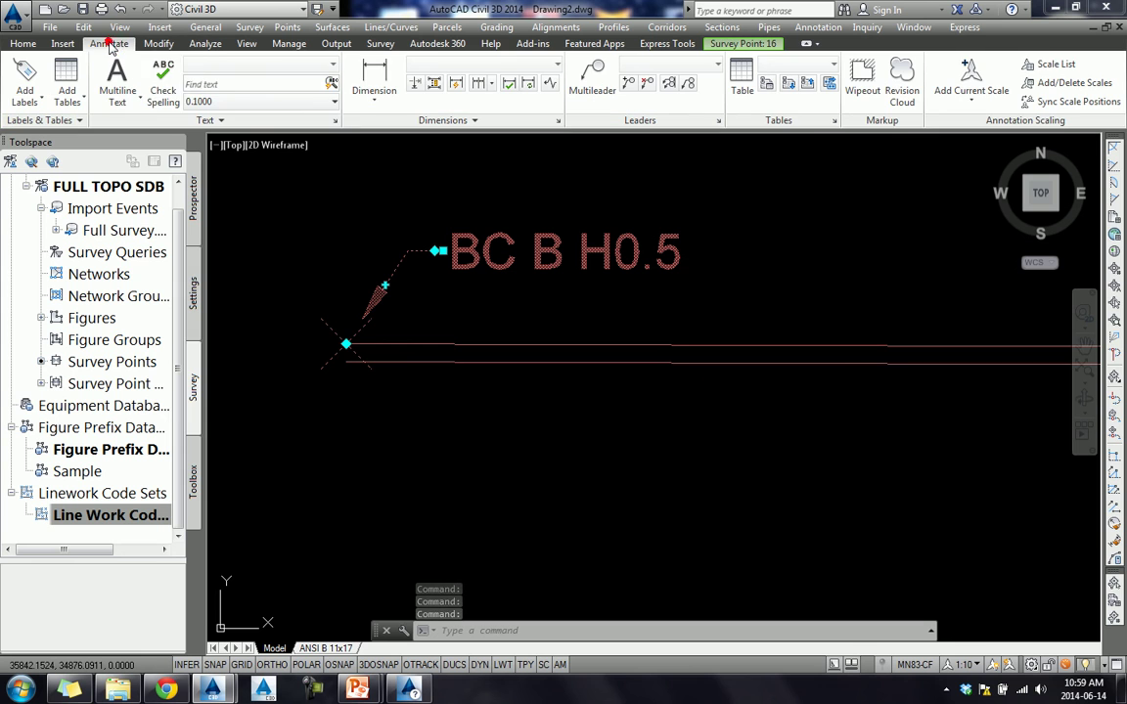
{"action": "left_click", "coordinate": [374, 95]}
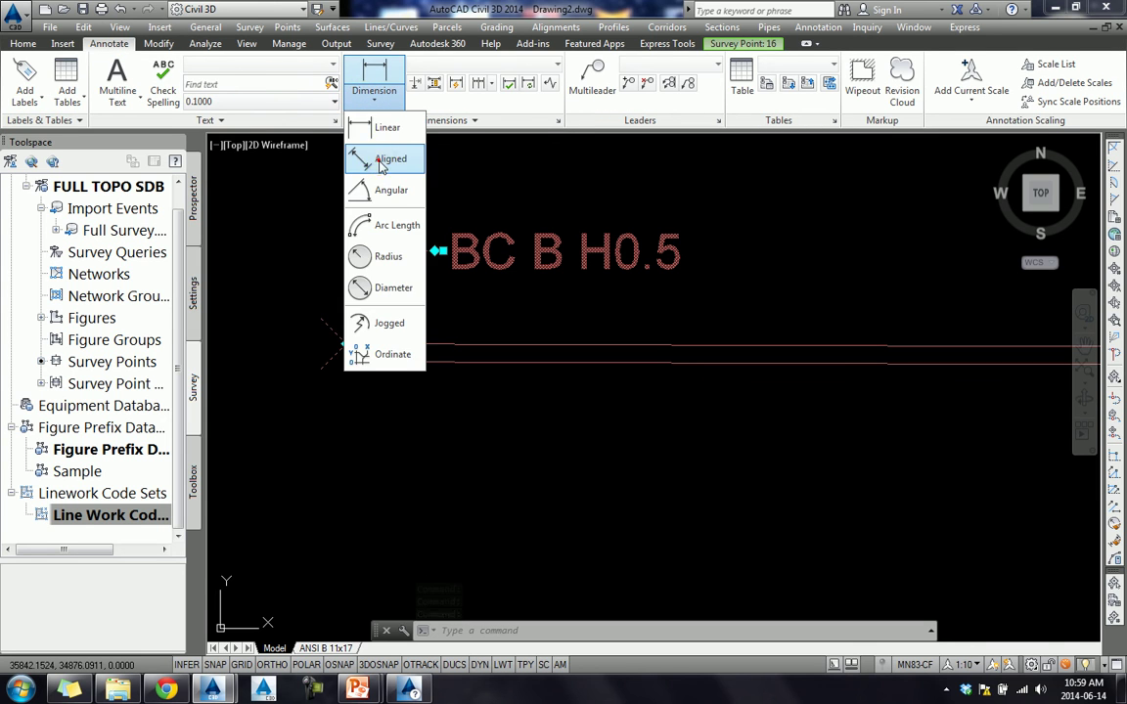
{"action": "left_click", "coordinate": [382, 161]}
{"action": "scroll", "coordinate": [347, 344], "scroll_direction": "up", "scroll_amount": 3}
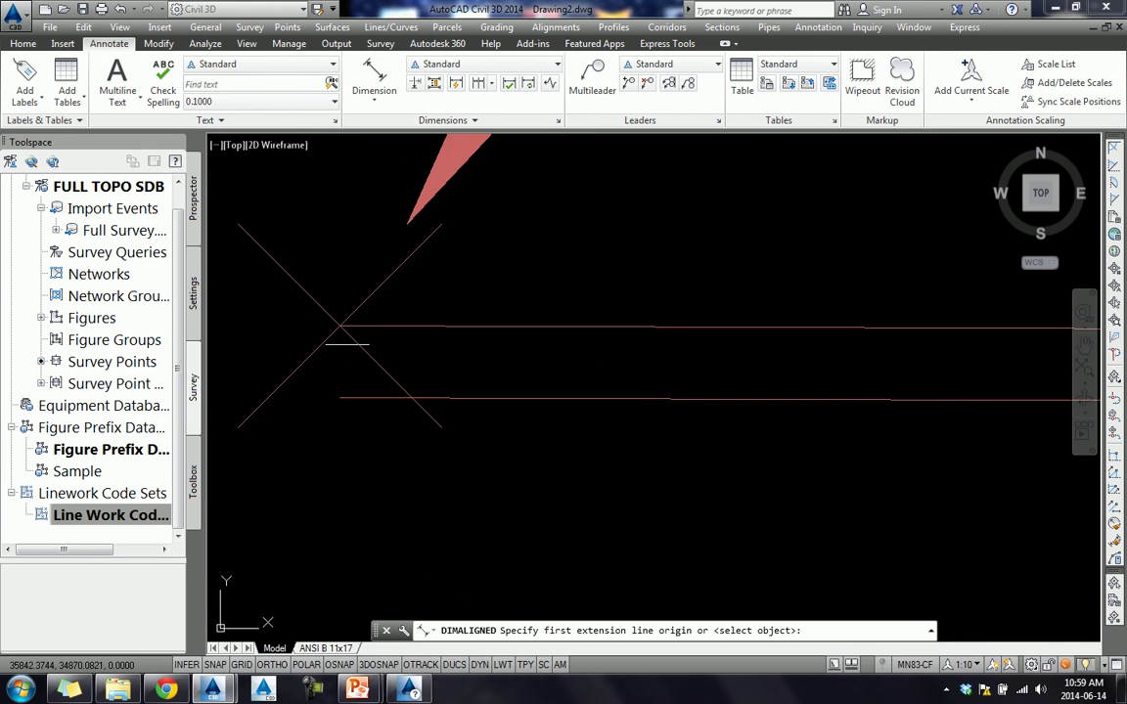
{"action": "key", "text": "F3"}
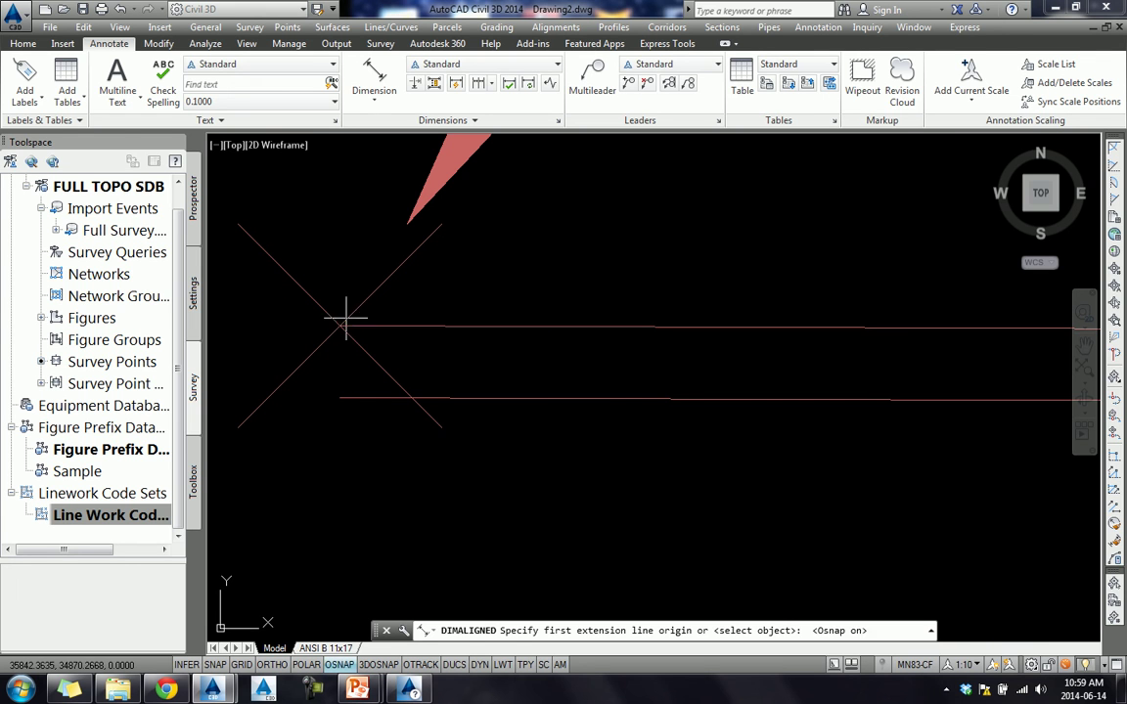
{"action": "left_click", "coordinate": [341, 325]}
{"action": "left_click", "coordinate": [340, 400]}
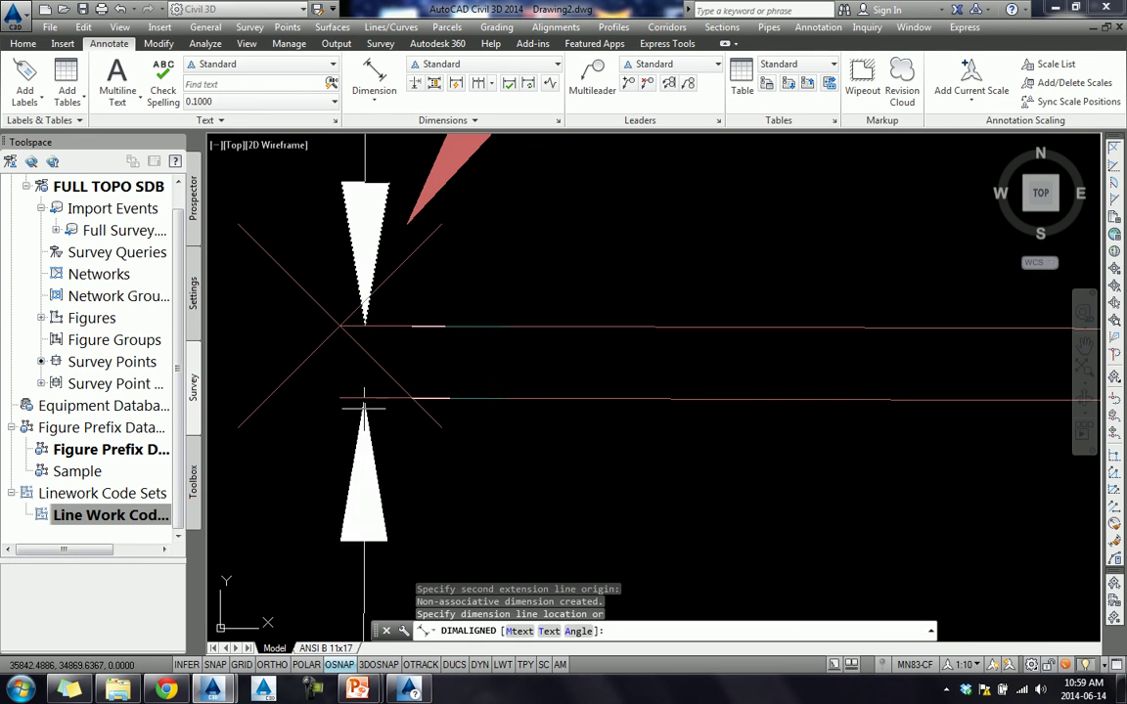
{"action": "scroll", "coordinate": [348, 401], "scroll_direction": "down", "scroll_amount": 5}
{"action": "left_click", "coordinate": [345, 452]}
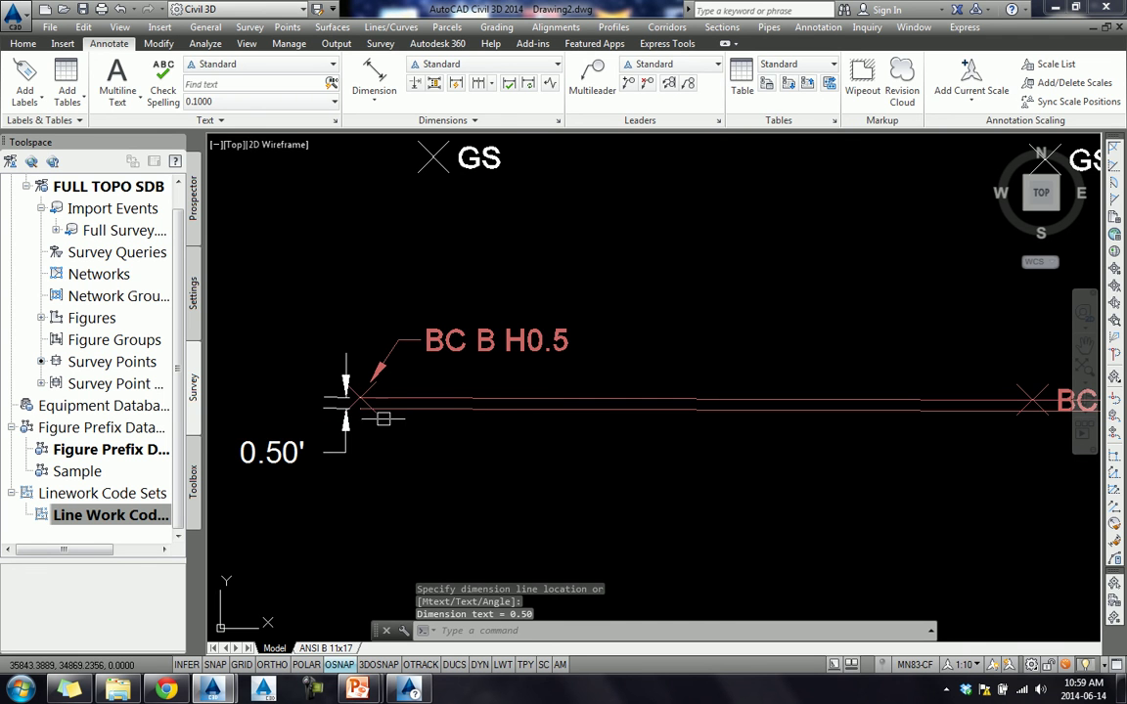
{"action": "scroll", "coordinate": [384, 419], "scroll_direction": "up", "scroll_amount": 3}
{"action": "left_click", "coordinate": [559, 297]}
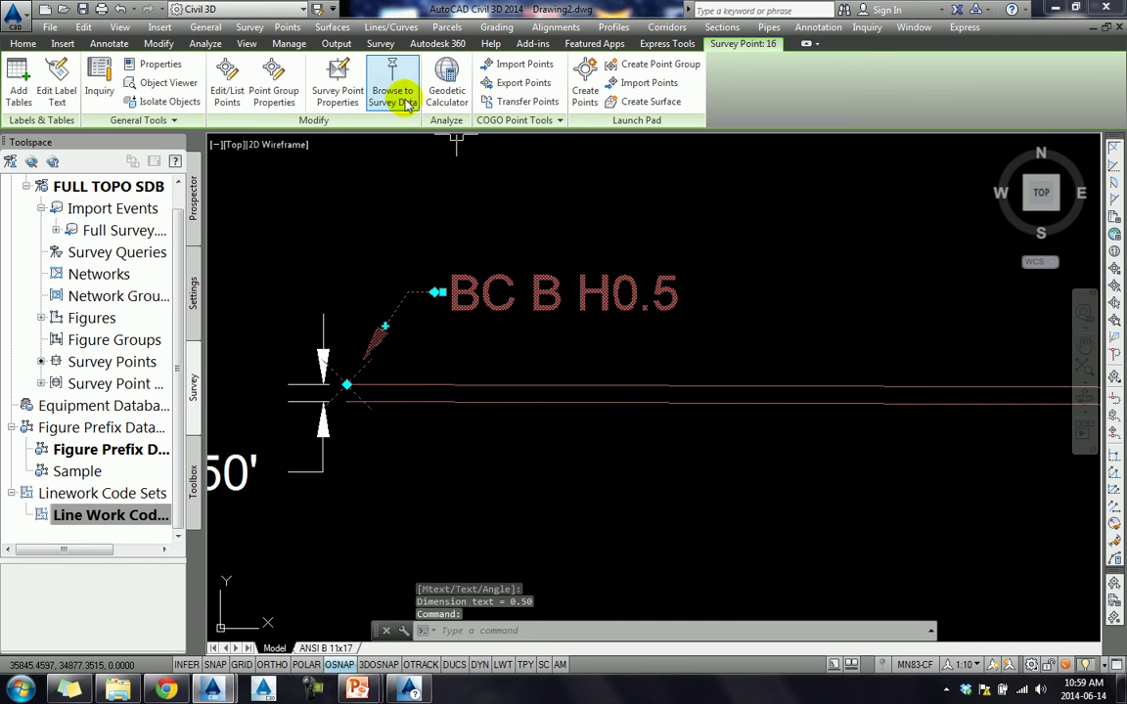
- Change point 16's description to BC B H0.5 H1.5 V.5 and reprocess its linework
{"action": "left_click", "coordinate": [337, 86]}
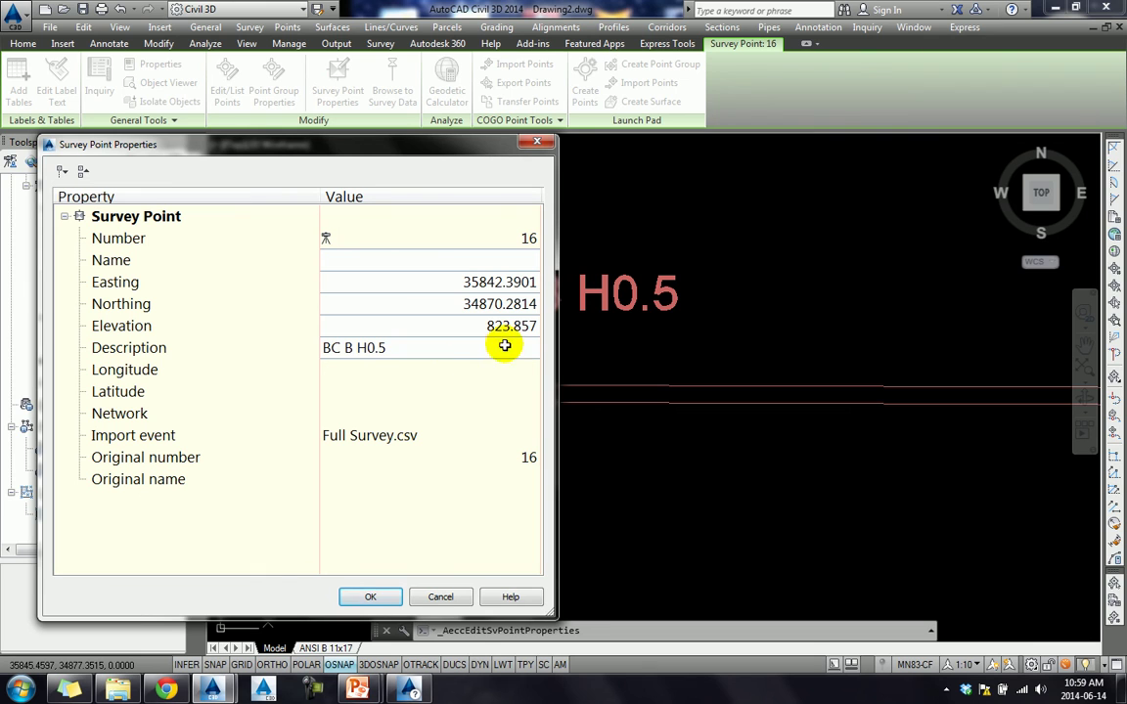
{"action": "left_click", "coordinate": [448, 342]}
{"action": "left_click", "coordinate": [430, 348]}
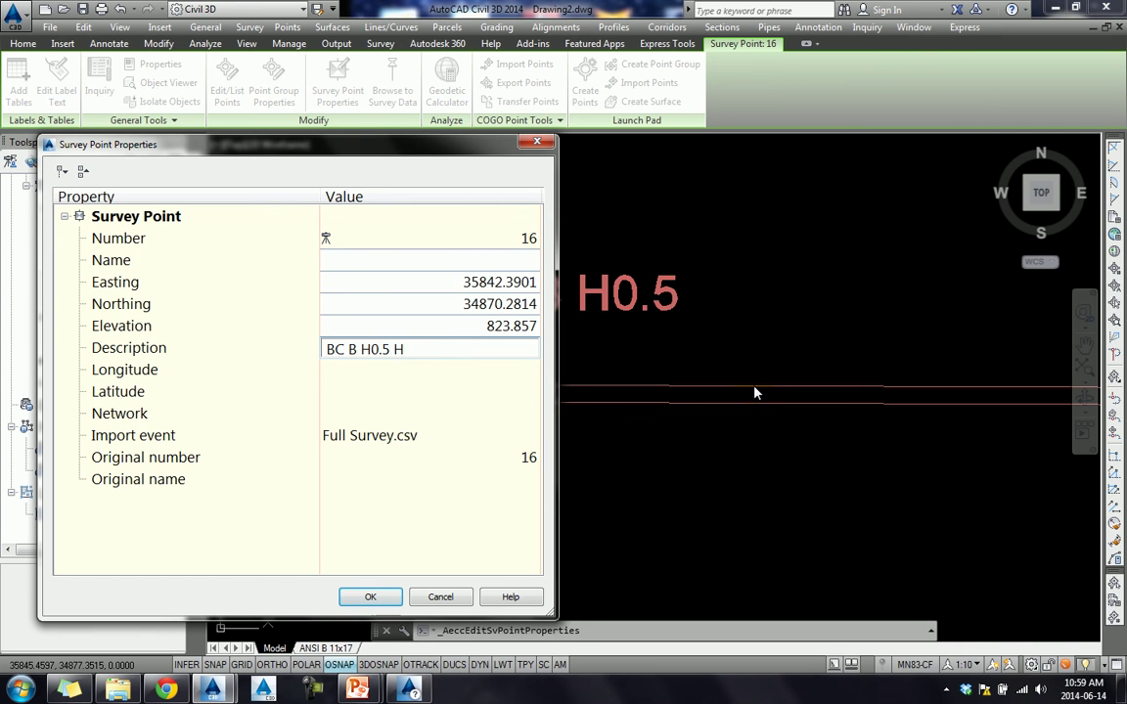
{"action": "left_click", "coordinate": [509, 362]}
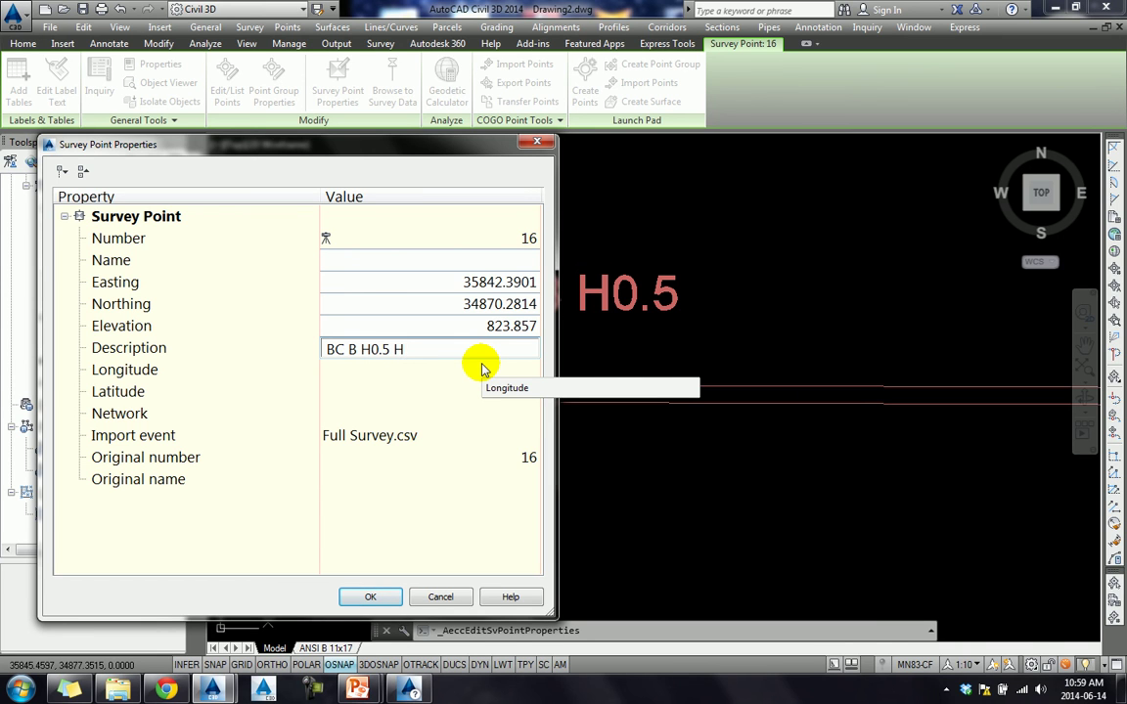
{"action": "type", "text": "1.5 V.5"}
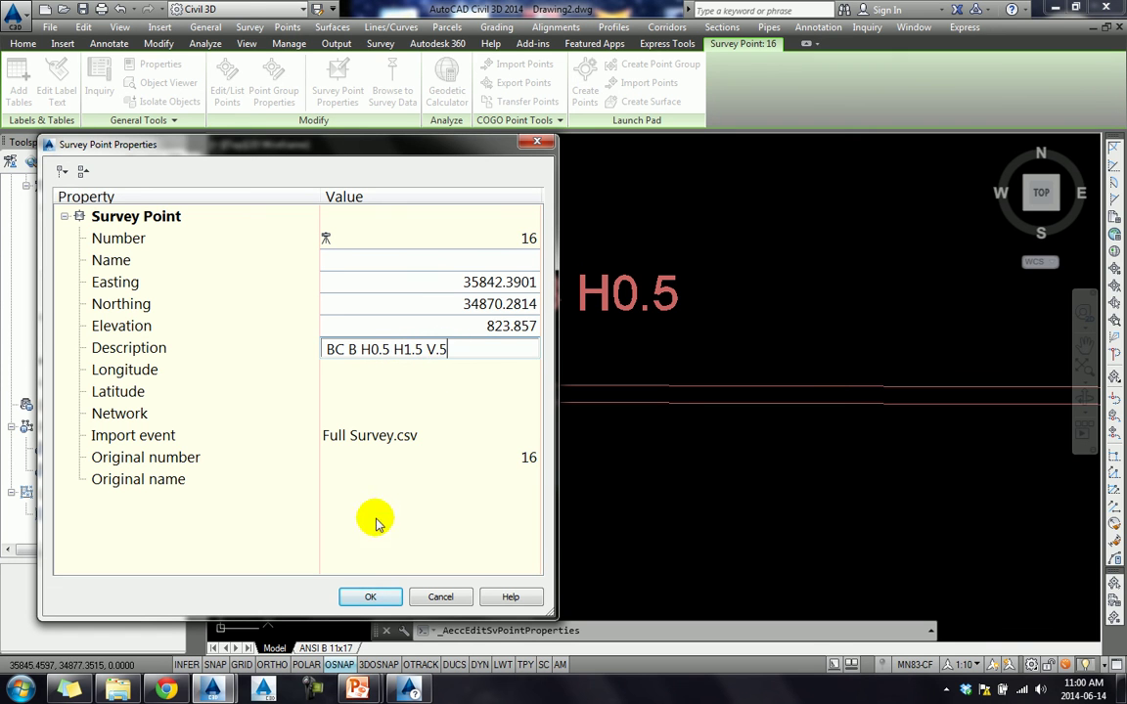
{"action": "left_click", "coordinate": [368, 597]}
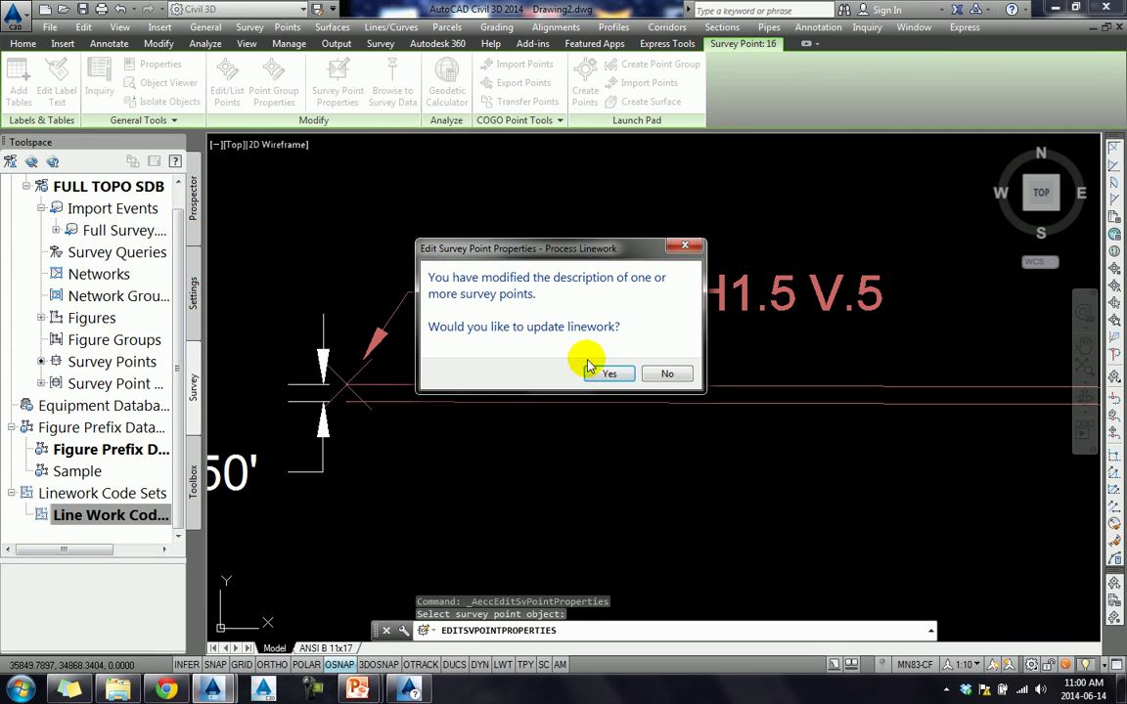
{"action": "left_click", "coordinate": [610, 375]}
{"action": "left_click", "coordinate": [471, 477]}
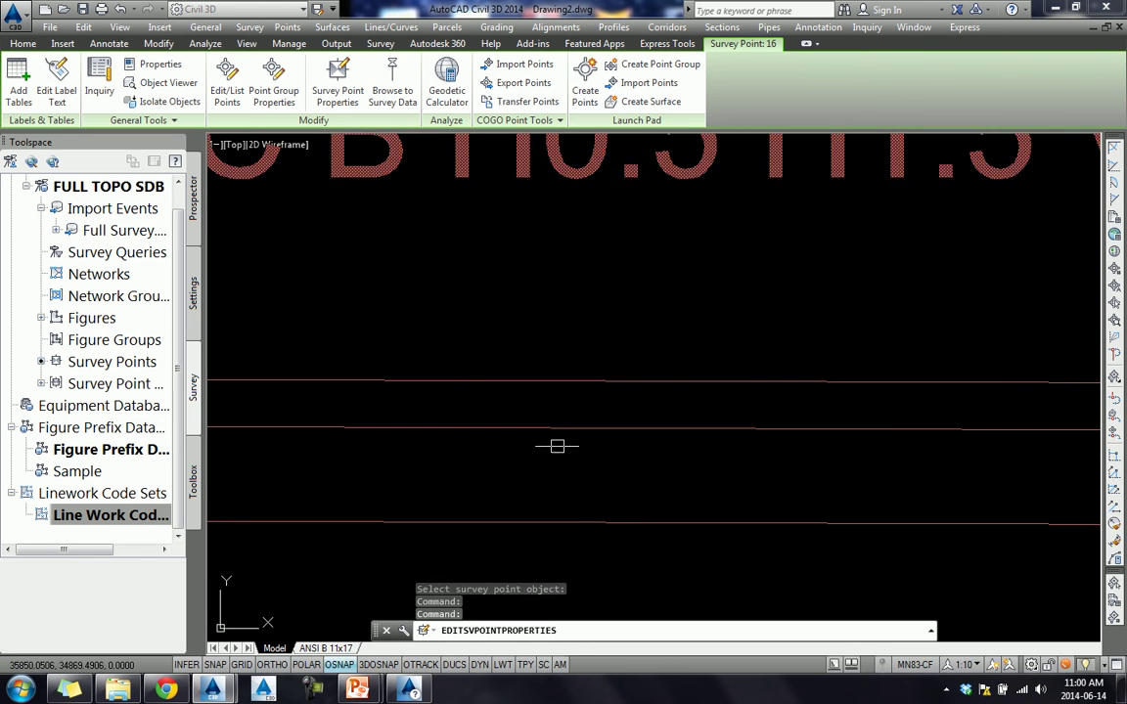
- Add a 1.50' aligned dimension from the top curb line to the lowest offset line
{"action": "middle_click_drag", "start_coordinate": [440, 435], "coordinate": [661, 406]}
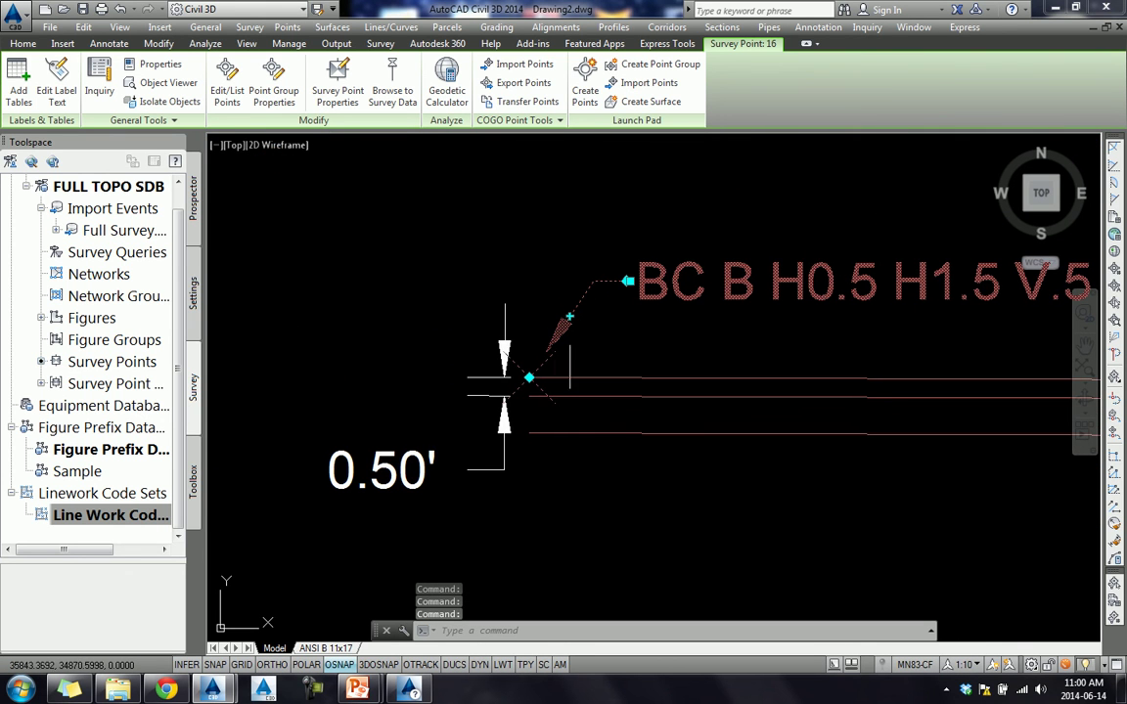
{"action": "left_click", "coordinate": [108, 43]}
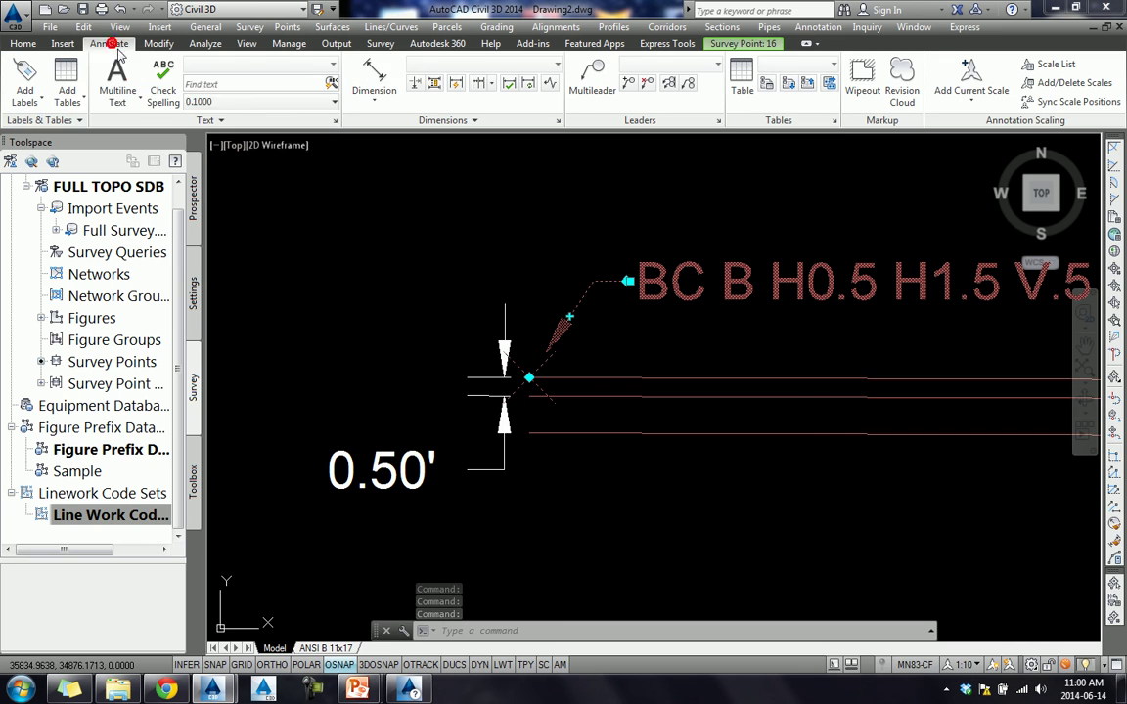
{"action": "left_click", "coordinate": [375, 76]}
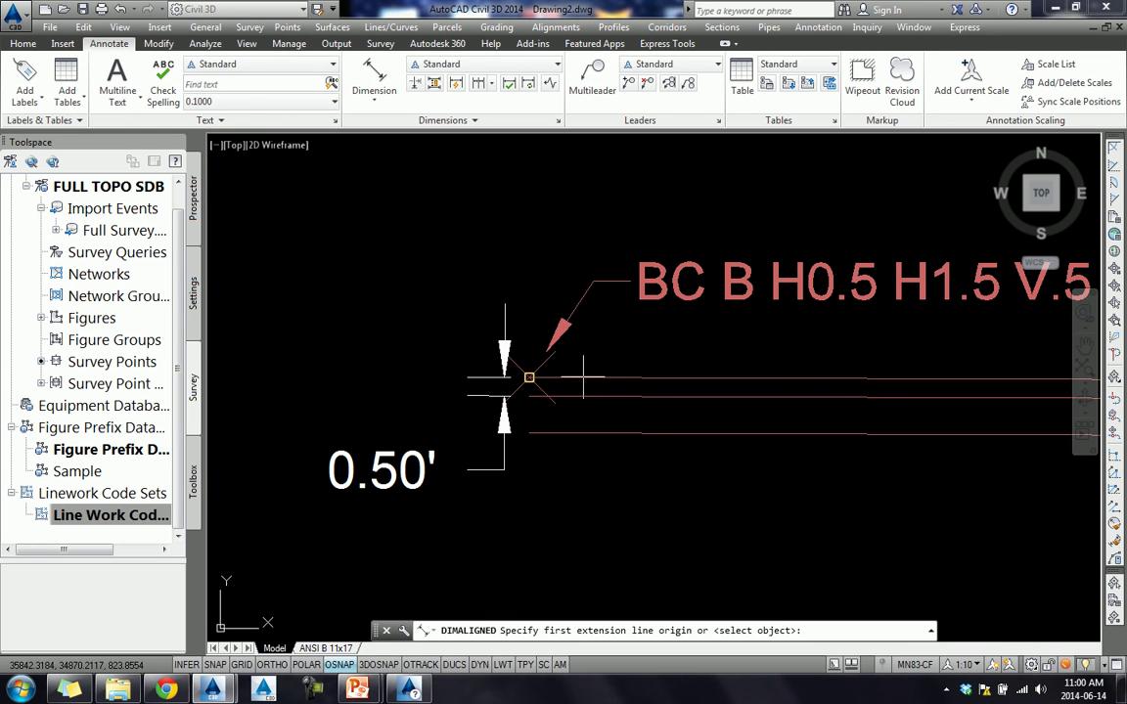
{"action": "left_click", "coordinate": [530, 377]}
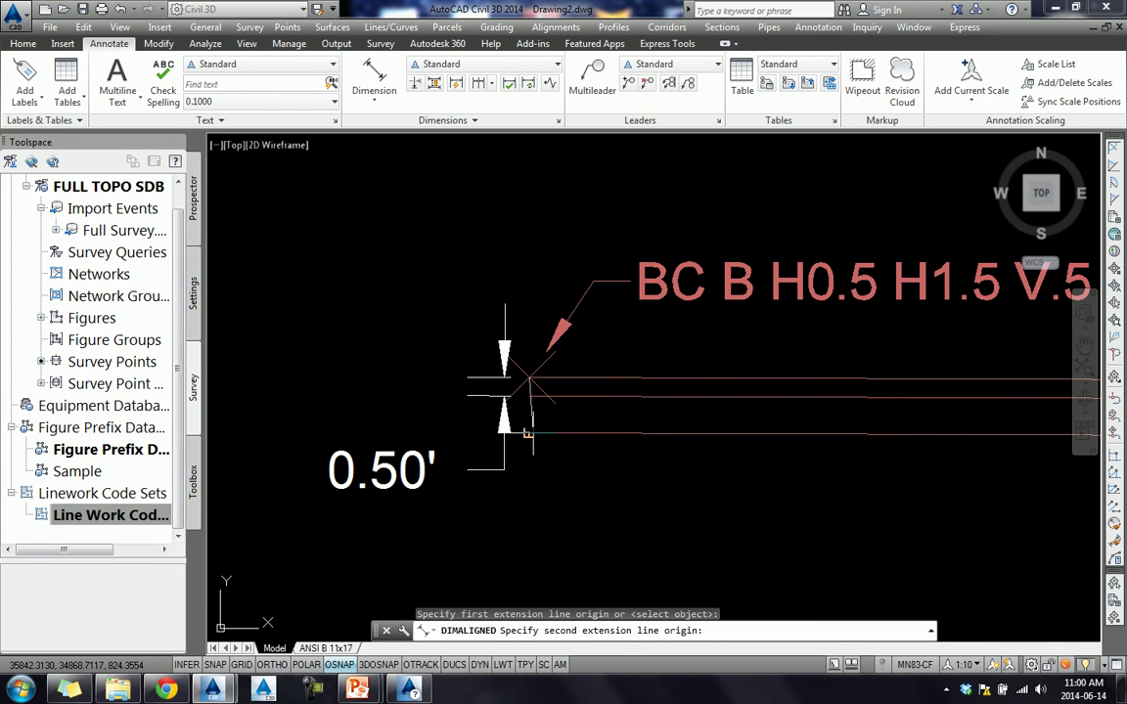
{"action": "left_click", "coordinate": [529, 433]}
{"action": "left_click", "coordinate": [673, 504]}
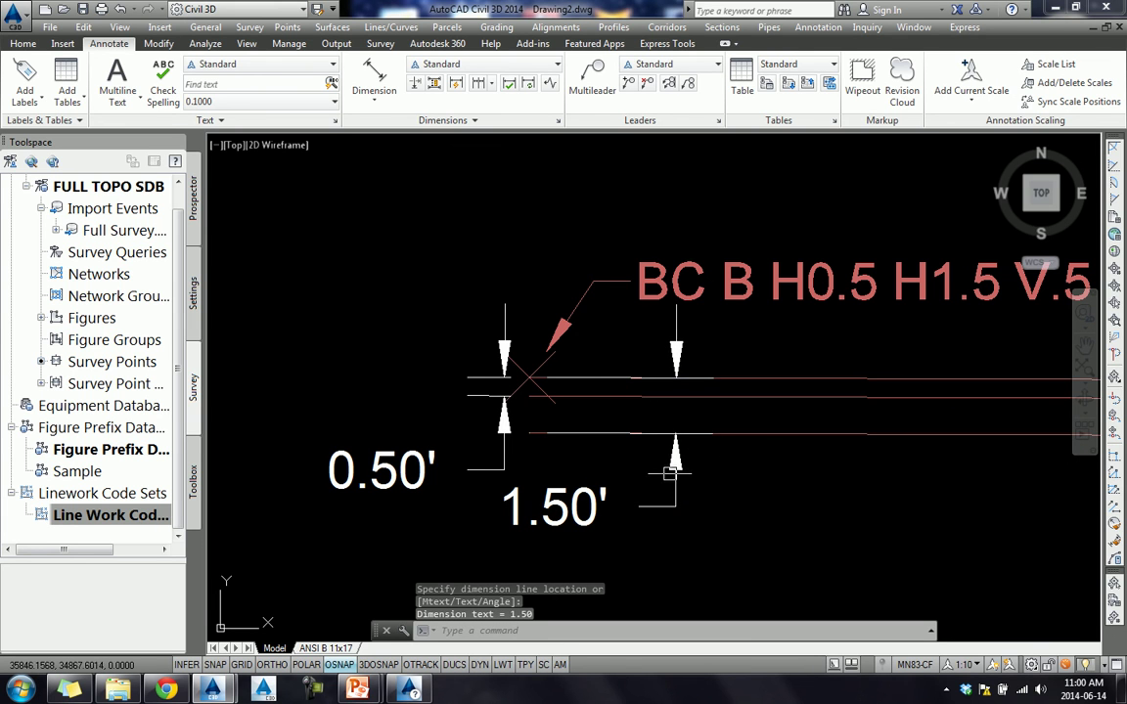
{"action": "scroll", "coordinate": [670, 450], "scroll_direction": "down", "scroll_amount": 2}
{"action": "key", "text": "Escape"}
{"action": "left_click", "coordinate": [797, 462]}
{"action": "left_click", "coordinate": [789, 399]}
{"action": "right_click", "coordinate": [773, 417]}
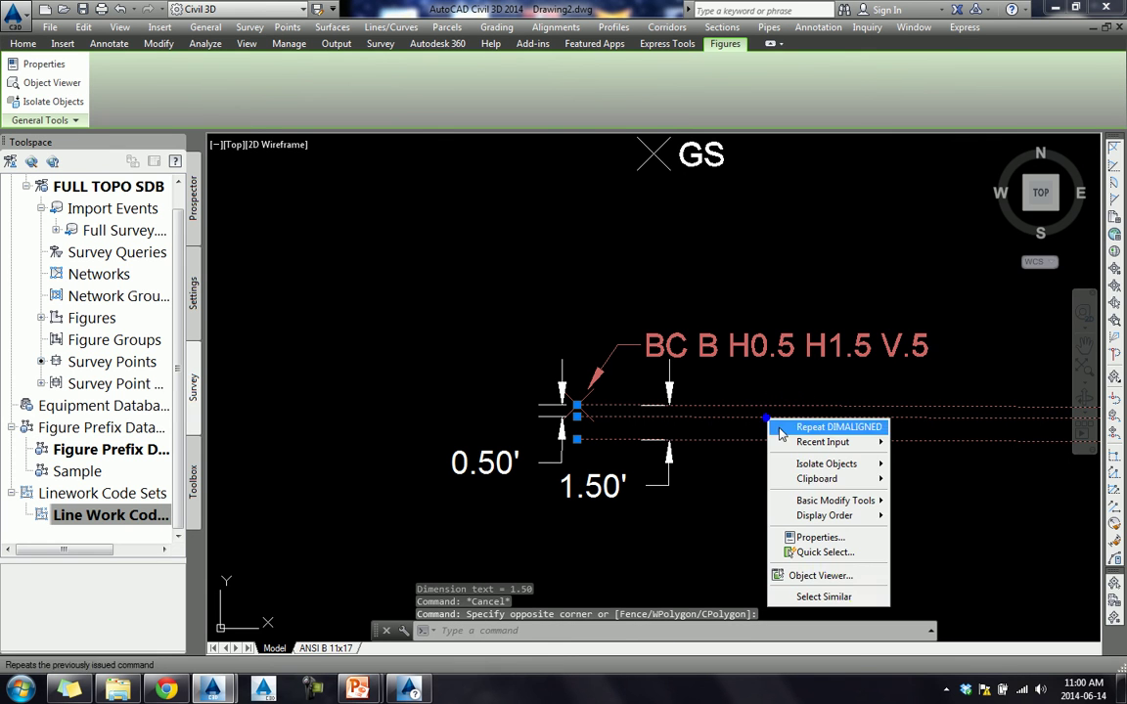
{"action": "left_click", "coordinate": [836, 573]}
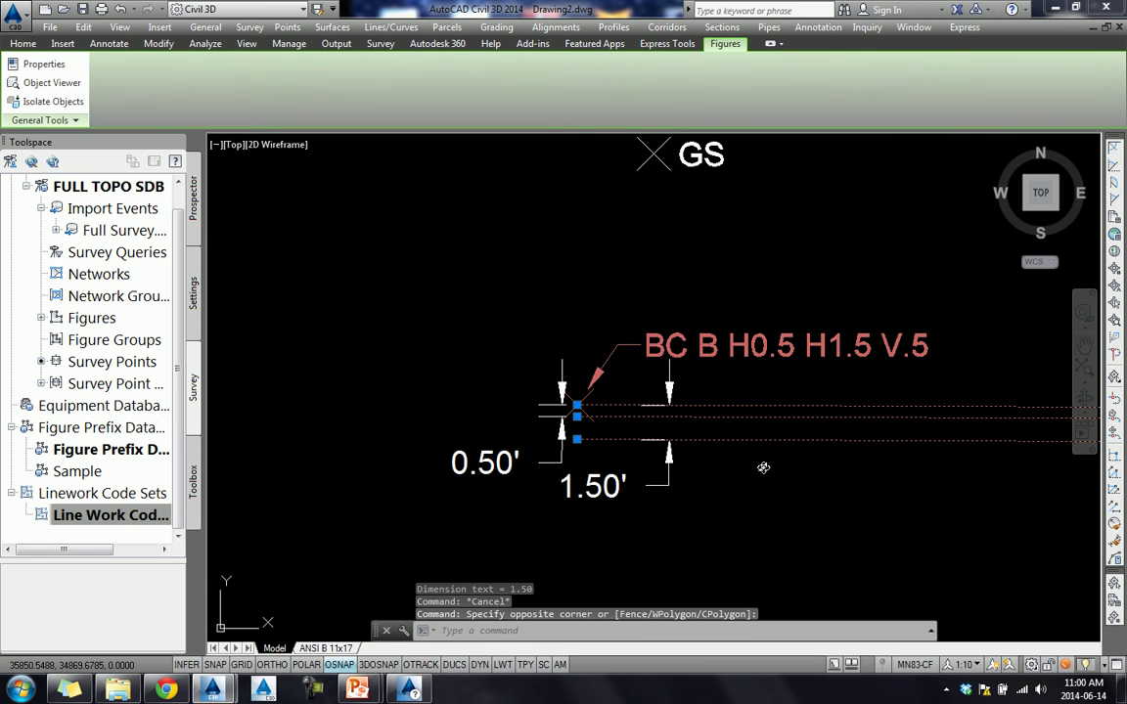
{"action": "mouse_move", "coordinate": [715, 473]}
{"action": "left_mouse_down"}
{"action": "mouse_move", "coordinate": [651, 476]}
{"action": "mouse_move", "coordinate": [720, 477]}
{"action": "mouse_move", "coordinate": [722, 442]}
{"action": "left_mouse_up"}
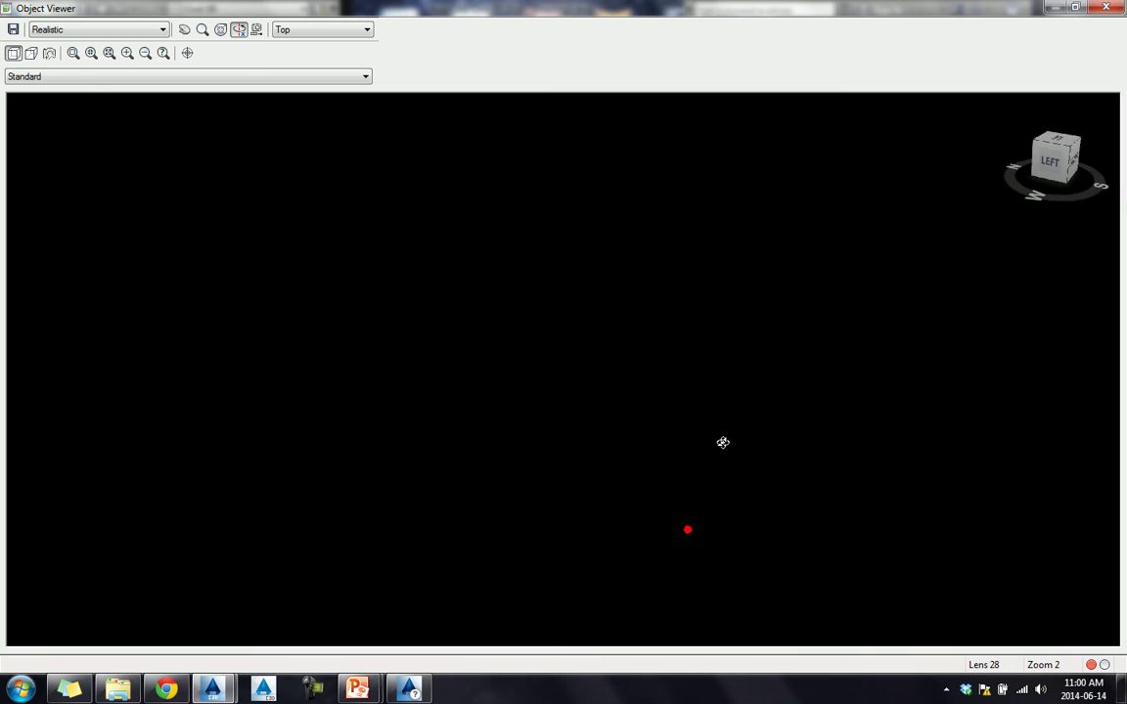
{"action": "left_click", "coordinate": [1057, 164]}
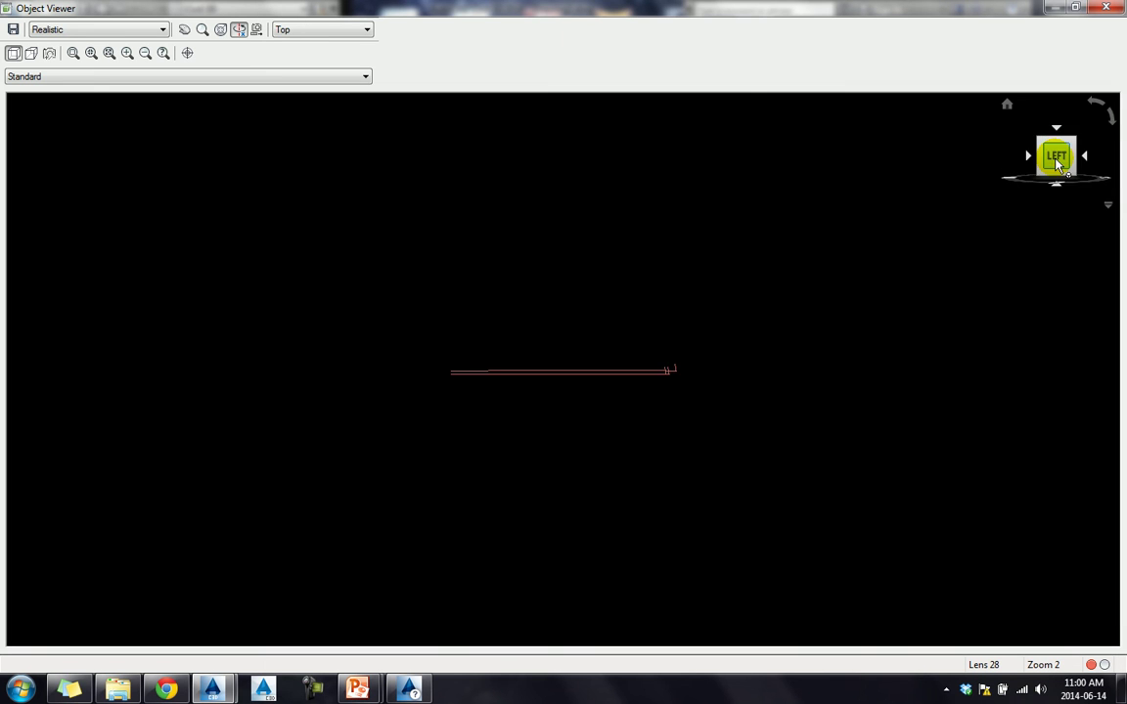
{"action": "scroll", "coordinate": [687, 378], "scroll_direction": "up", "scroll_amount": 2}
{"action": "scroll", "coordinate": [669, 372], "scroll_direction": "up", "scroll_amount": 3}
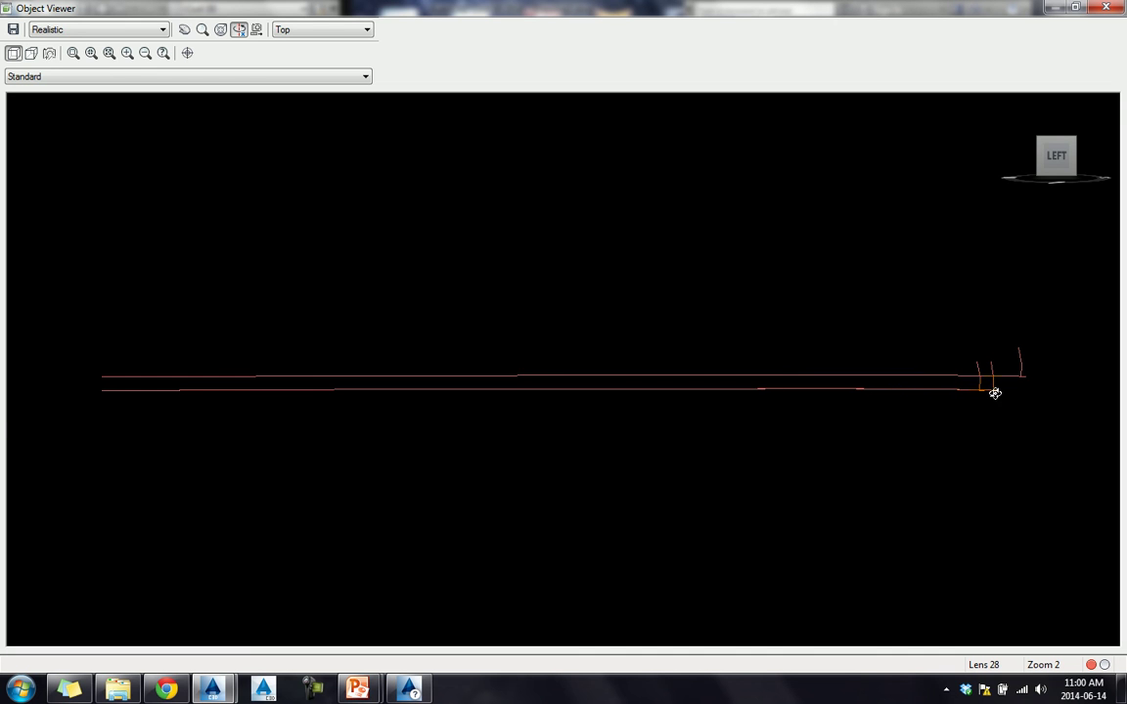
{"action": "scroll", "coordinate": [964, 381], "scroll_direction": "up", "scroll_amount": 3}
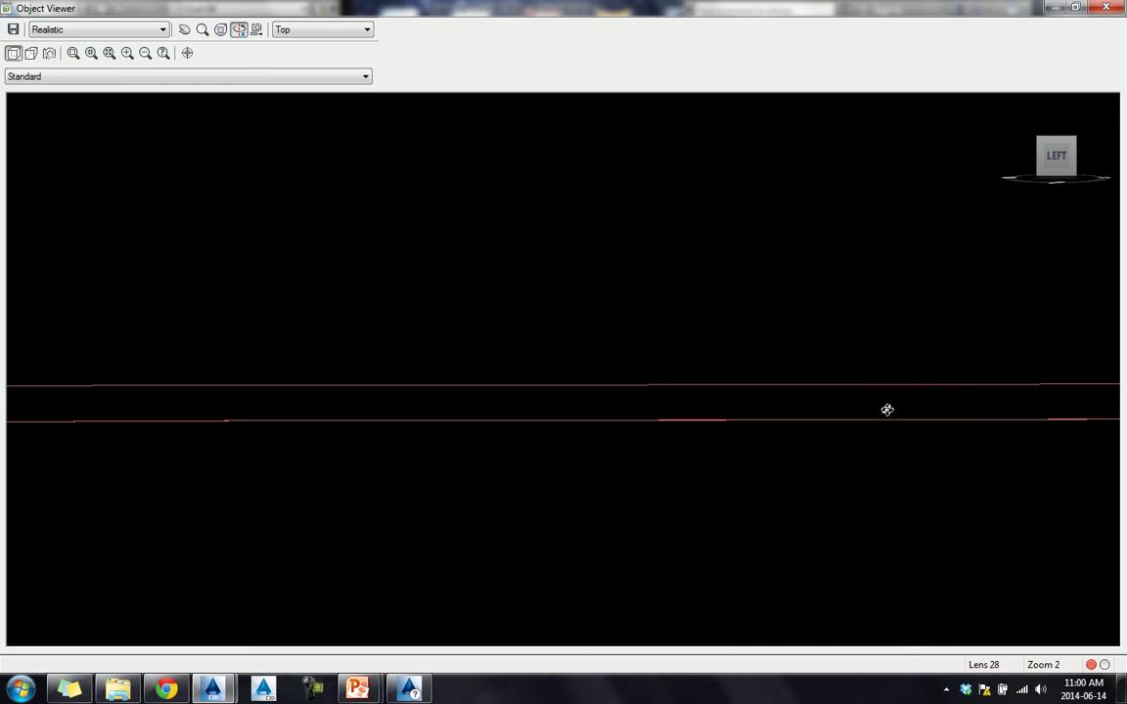
{"action": "mouse_move", "coordinate": [972, 406]}
{"action": "left_mouse_down"}
{"action": "mouse_move", "coordinate": [738, 421]}
{"action": "mouse_move", "coordinate": [879, 389]}
{"action": "mouse_move", "coordinate": [762, 395]}
{"action": "mouse_move", "coordinate": [950, 364]}
{"action": "mouse_move", "coordinate": [941, 406]}
{"action": "mouse_move", "coordinate": [748, 405]}
{"action": "left_mouse_up"}
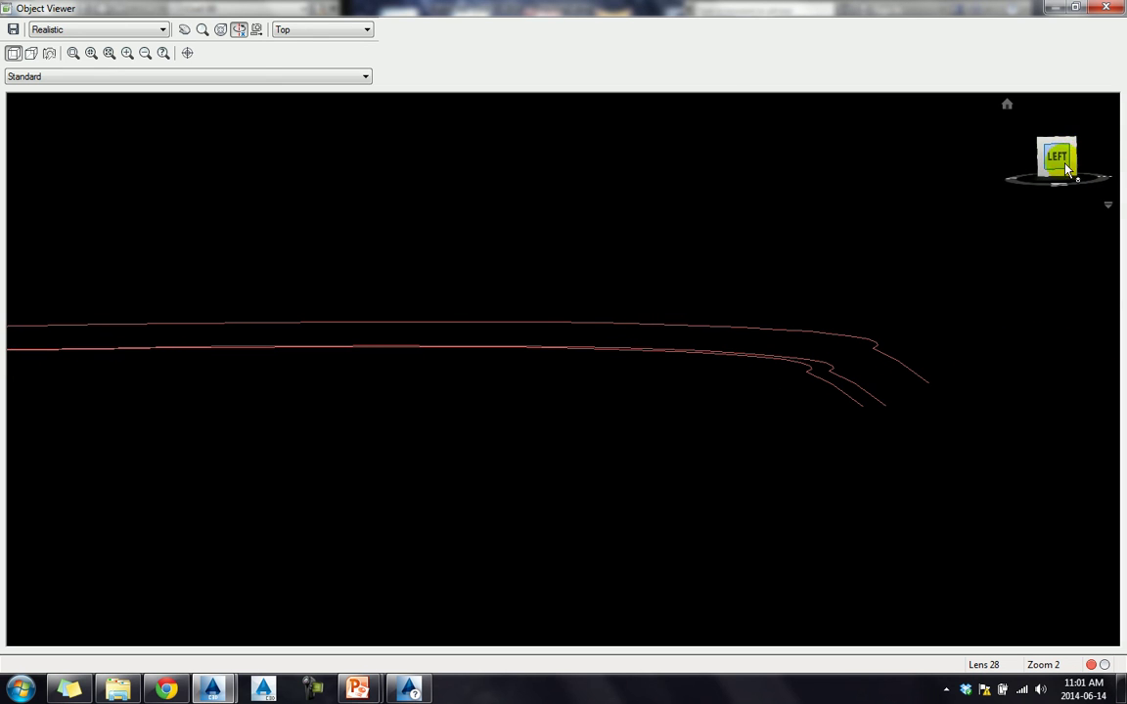
{"action": "mouse_move", "coordinate": [672, 352]}
{"action": "left_mouse_down"}
{"action": "mouse_move", "coordinate": [672, 369]}
{"action": "mouse_move", "coordinate": [670, 357]}
{"action": "mouse_move", "coordinate": [875, 382]}
{"action": "mouse_move", "coordinate": [719, 401]}
{"action": "mouse_move", "coordinate": [730, 397]}
{"action": "left_mouse_up"}
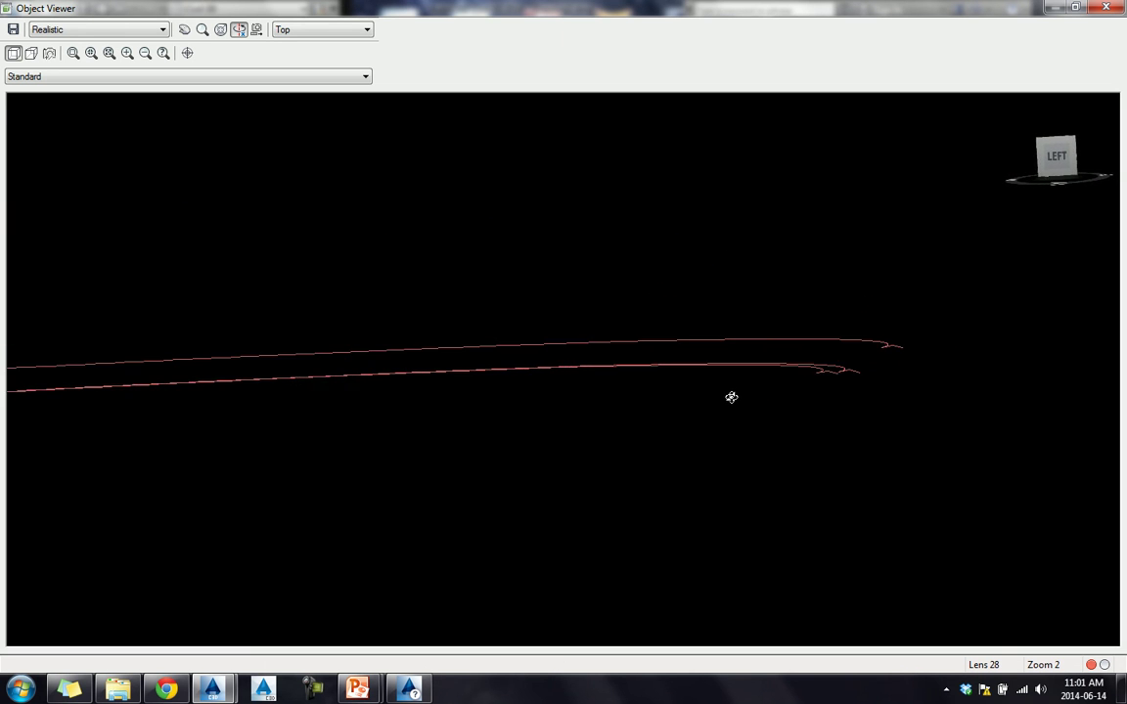
{"action": "mouse_move", "coordinate": [834, 363]}
{"action": "left_mouse_down"}
{"action": "mouse_move", "coordinate": [754, 397]}
{"action": "mouse_move", "coordinate": [742, 390]}
{"action": "left_mouse_up"}
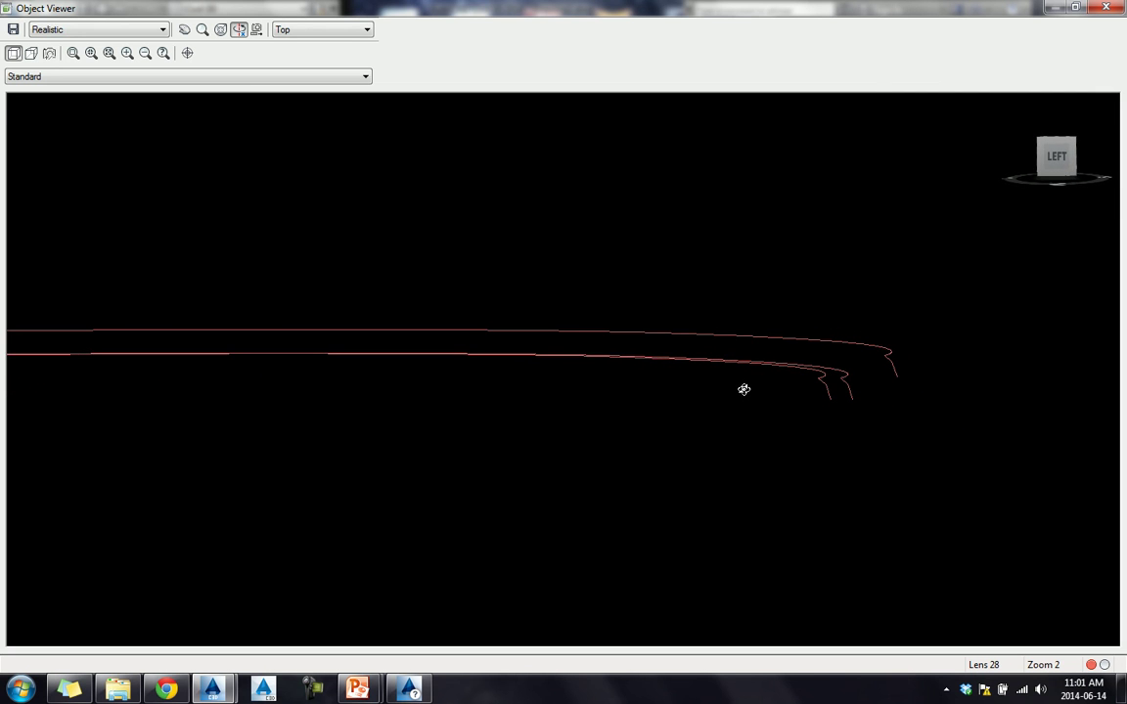
{"action": "left_click", "coordinate": [1105, 7]}
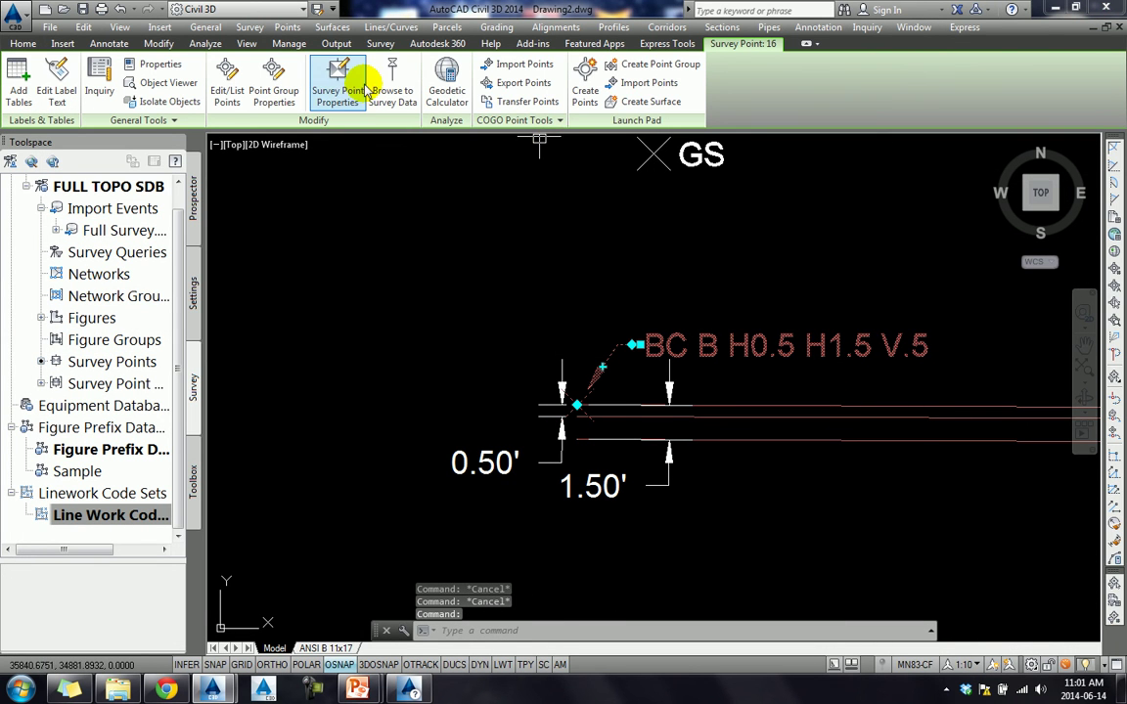
- Insert a minus sign after V so point 16's description reads BC B H0.5 H1.5 V-.5
{"action": "left_click", "coordinate": [332, 86]}
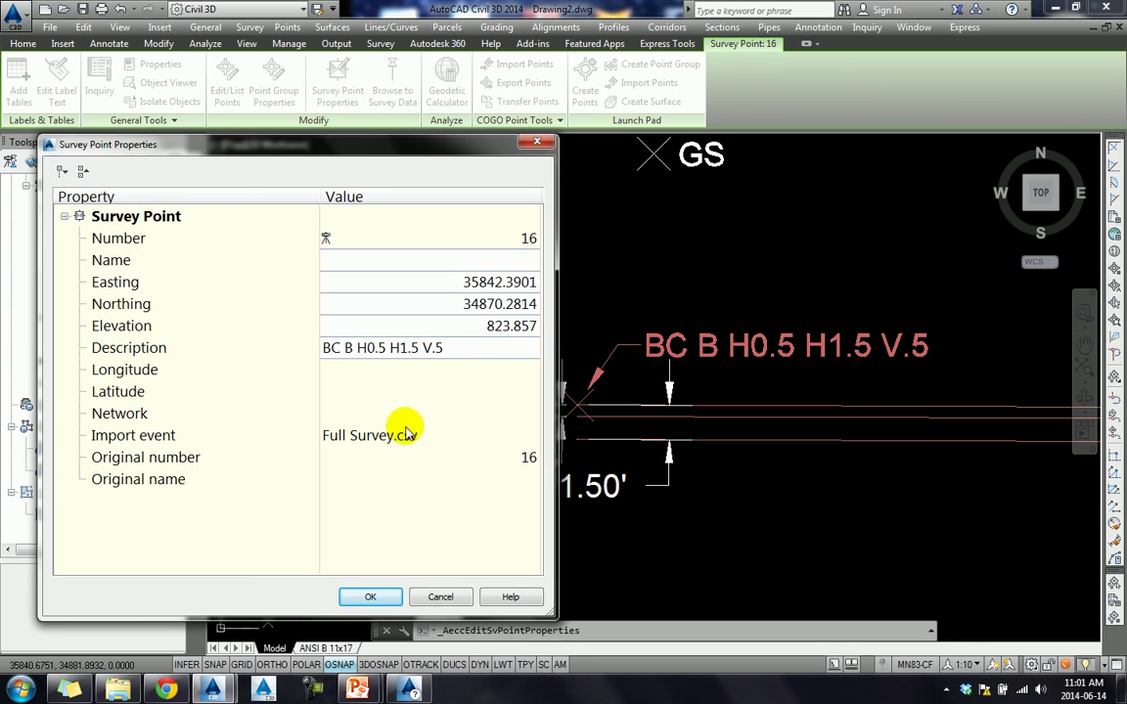
{"action": "left_click", "coordinate": [437, 350]}
{"action": "left_click", "coordinate": [436, 350]}
{"action": "type", "text": "-"}
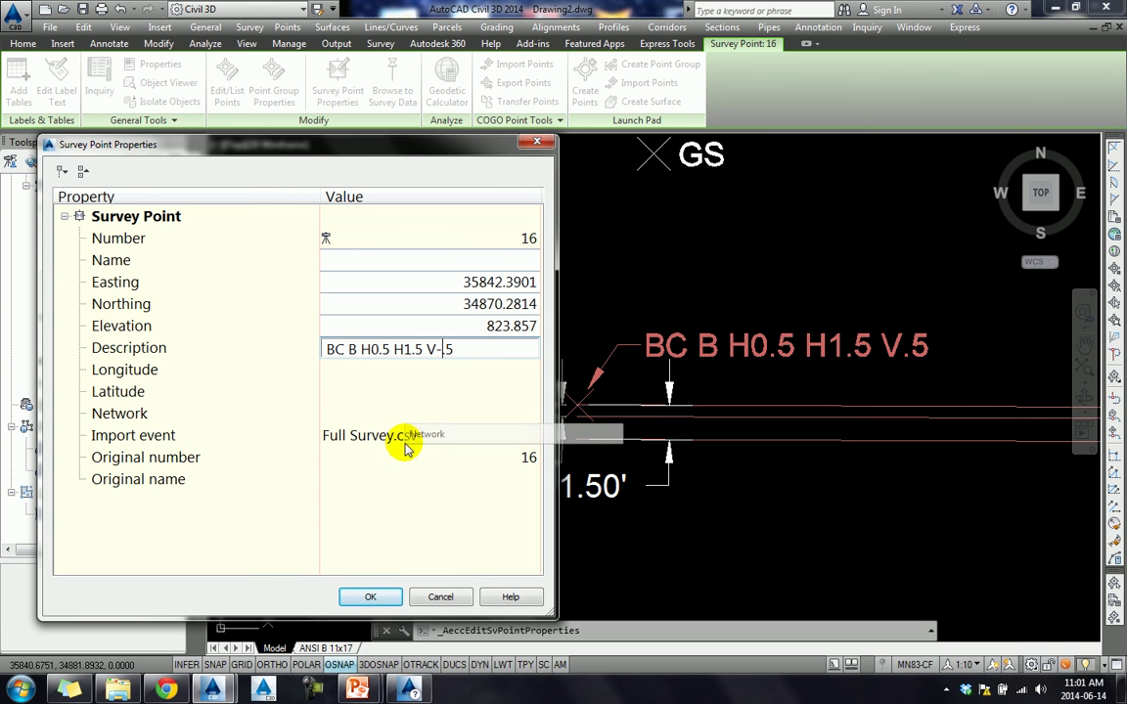
- Bring the Civil 3D Help window forward to the Vertical Offset linework code description
{"action": "left_click", "coordinate": [405, 691]}
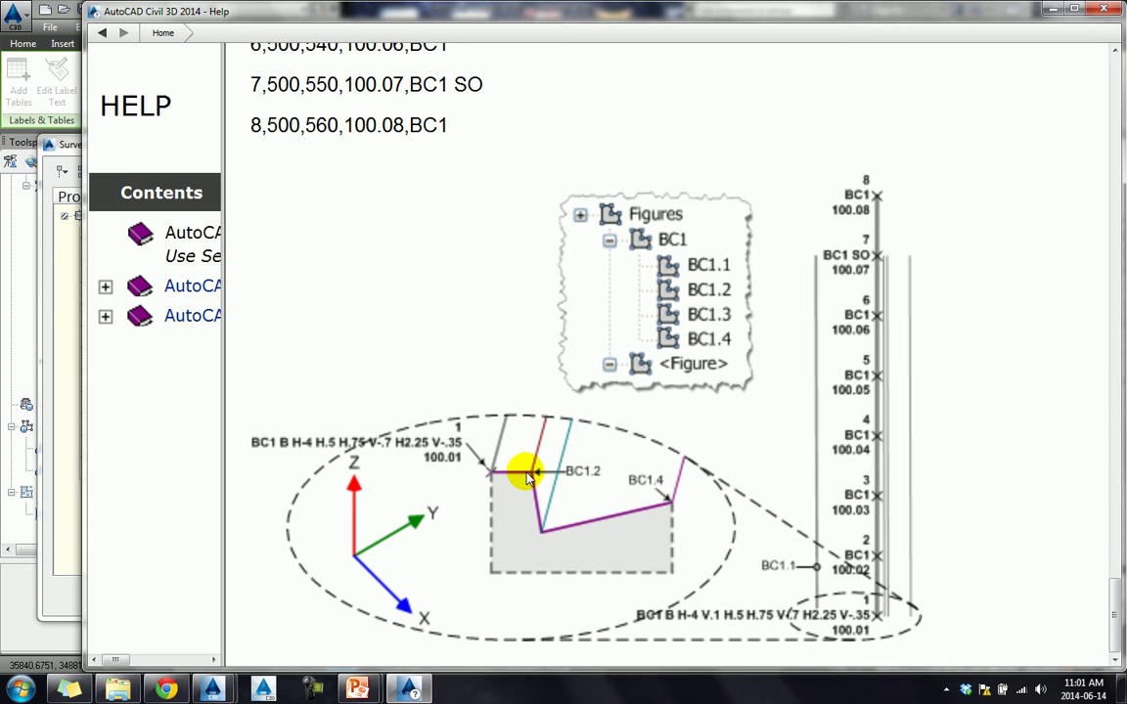